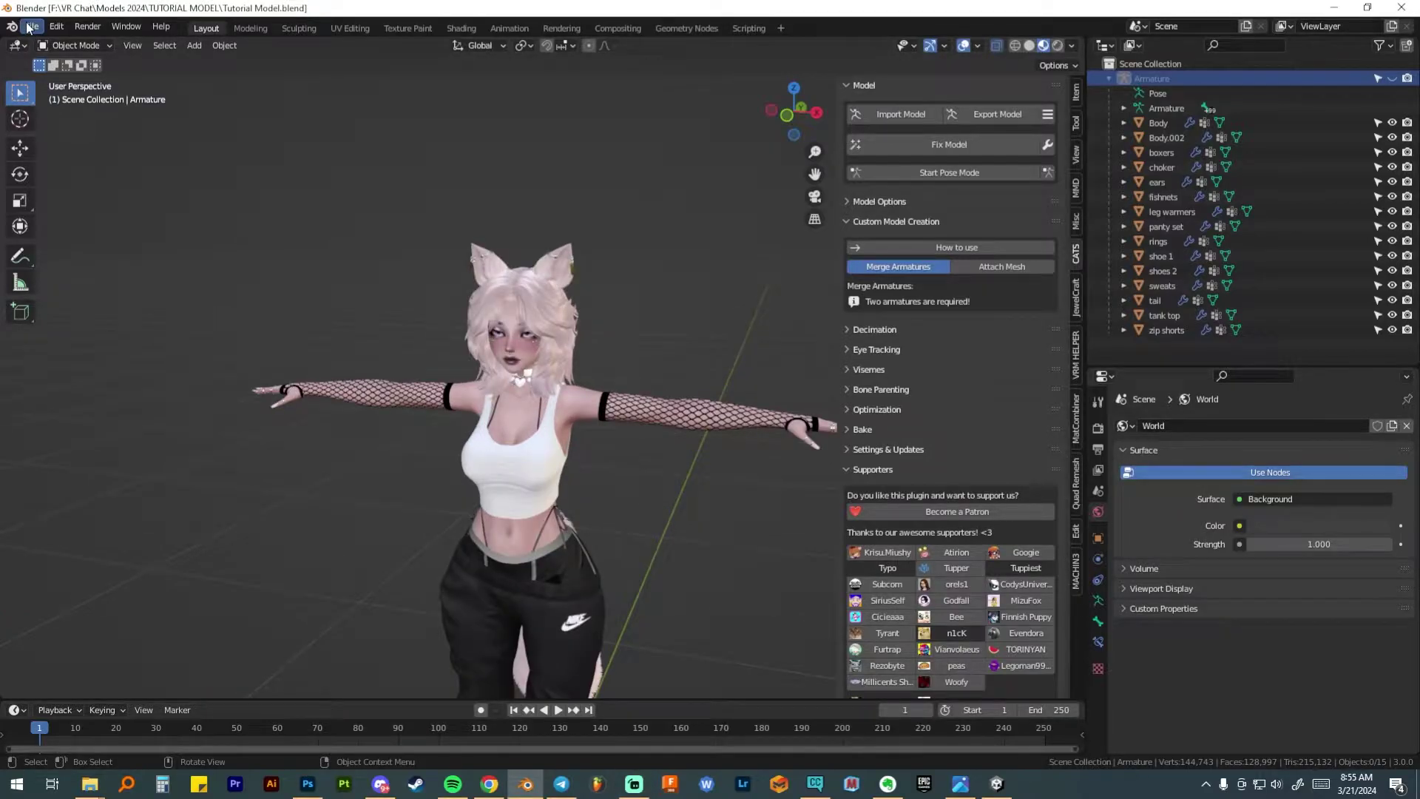
Export the model over Tutorial Model.fbx with Apply Scalings set to FBX Units Scale and Apply Transform enabled
{"action": "left_click", "coordinate": [31, 27]}
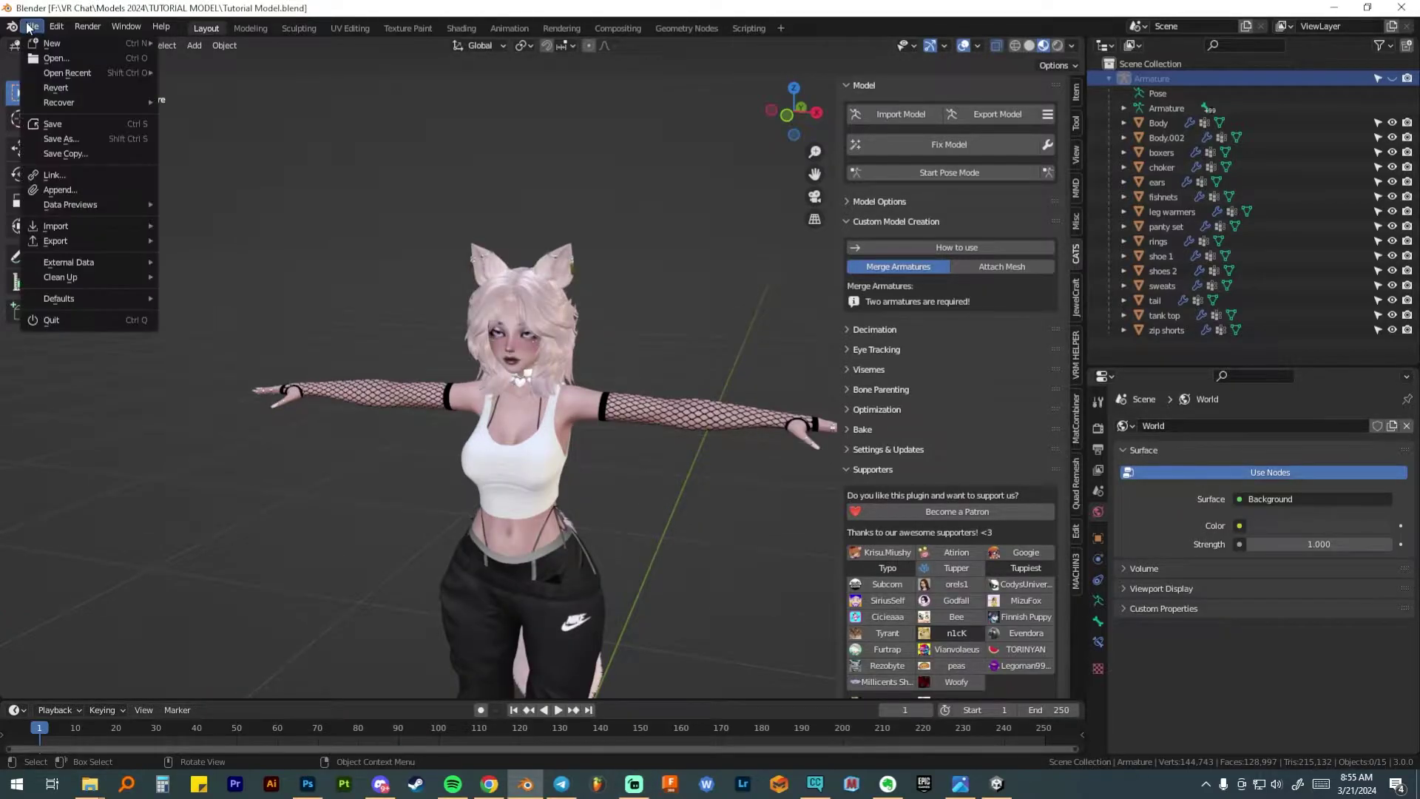
{"action": "left_click", "coordinate": [196, 314]}
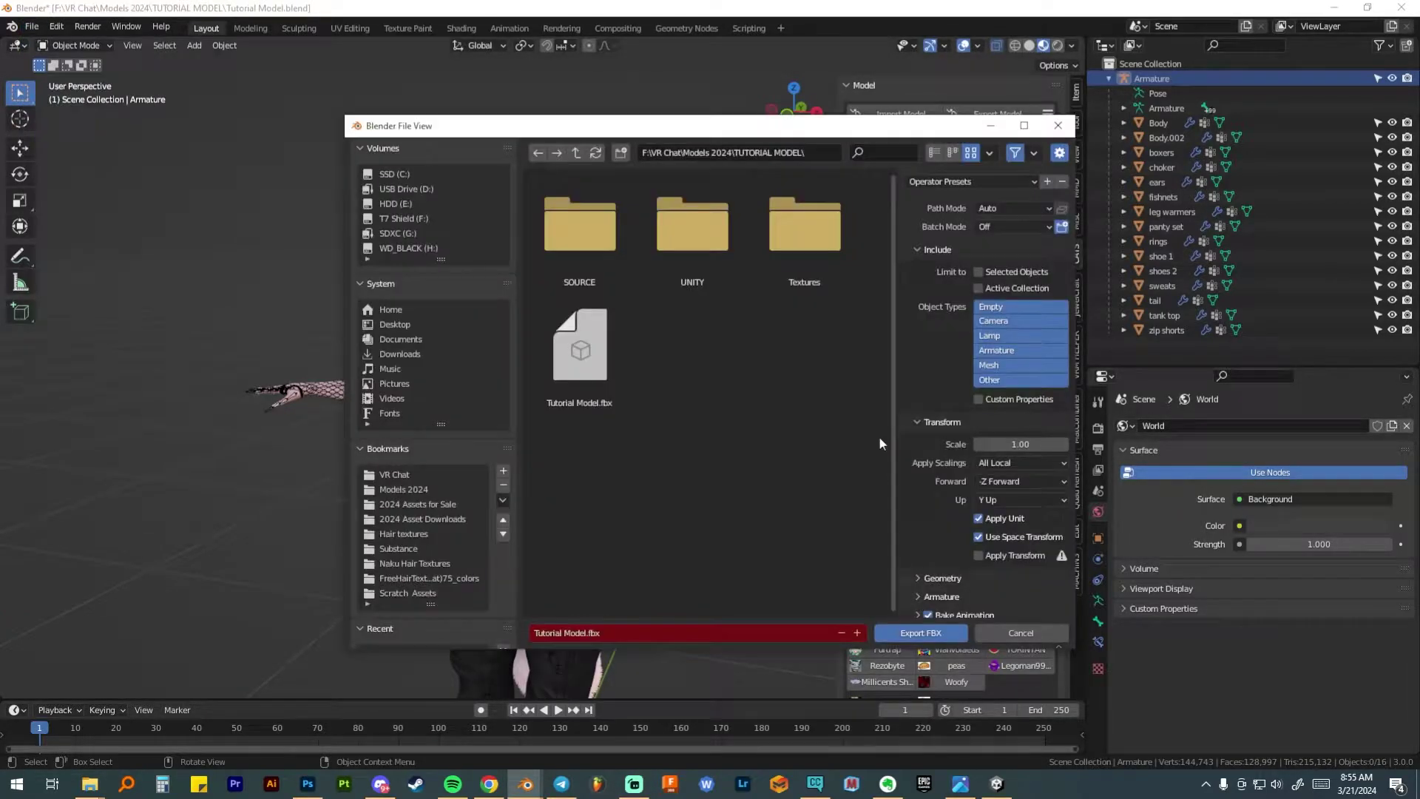
{"action": "left_click", "coordinate": [578, 353]}
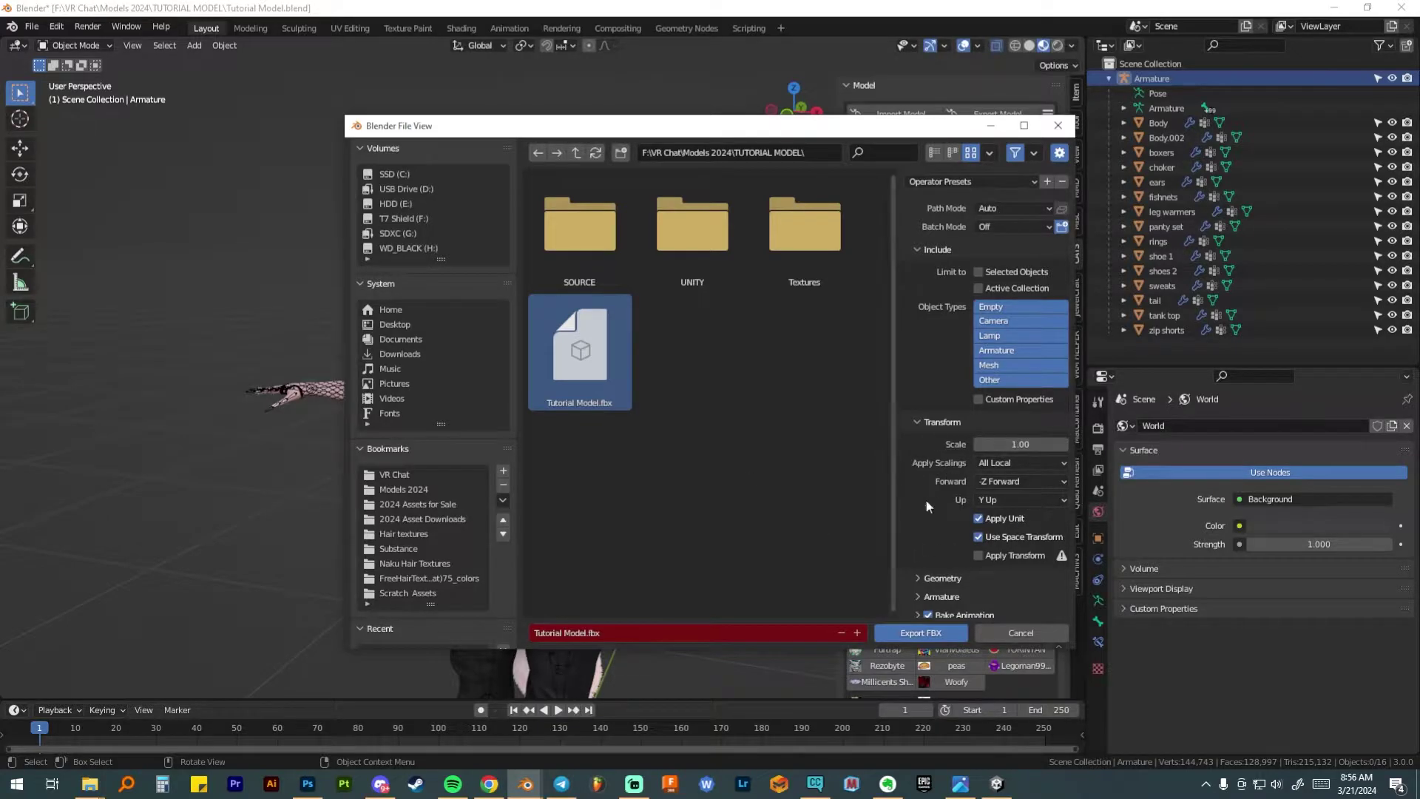
{"action": "left_click", "coordinate": [1015, 468]}
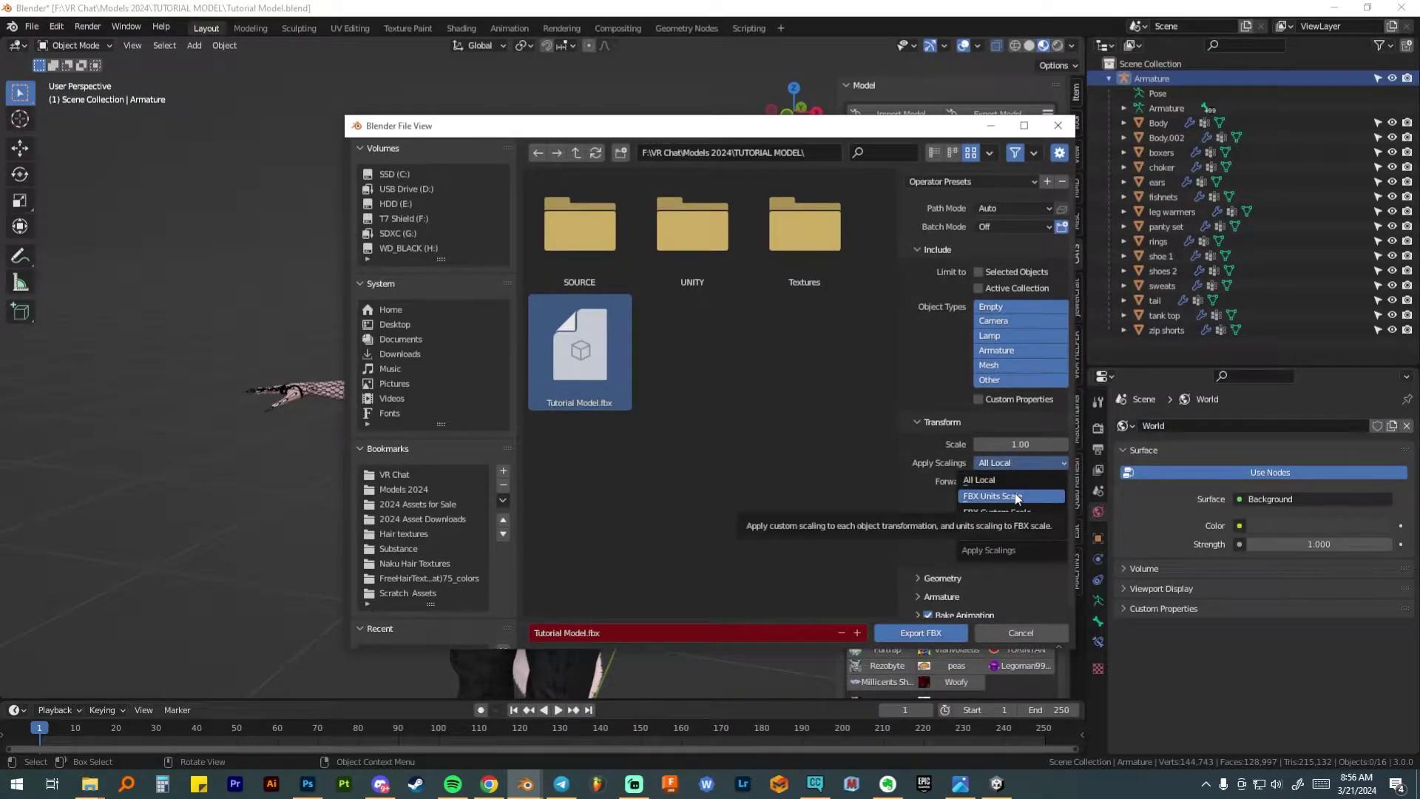
{"action": "left_click", "coordinate": [1017, 497]}
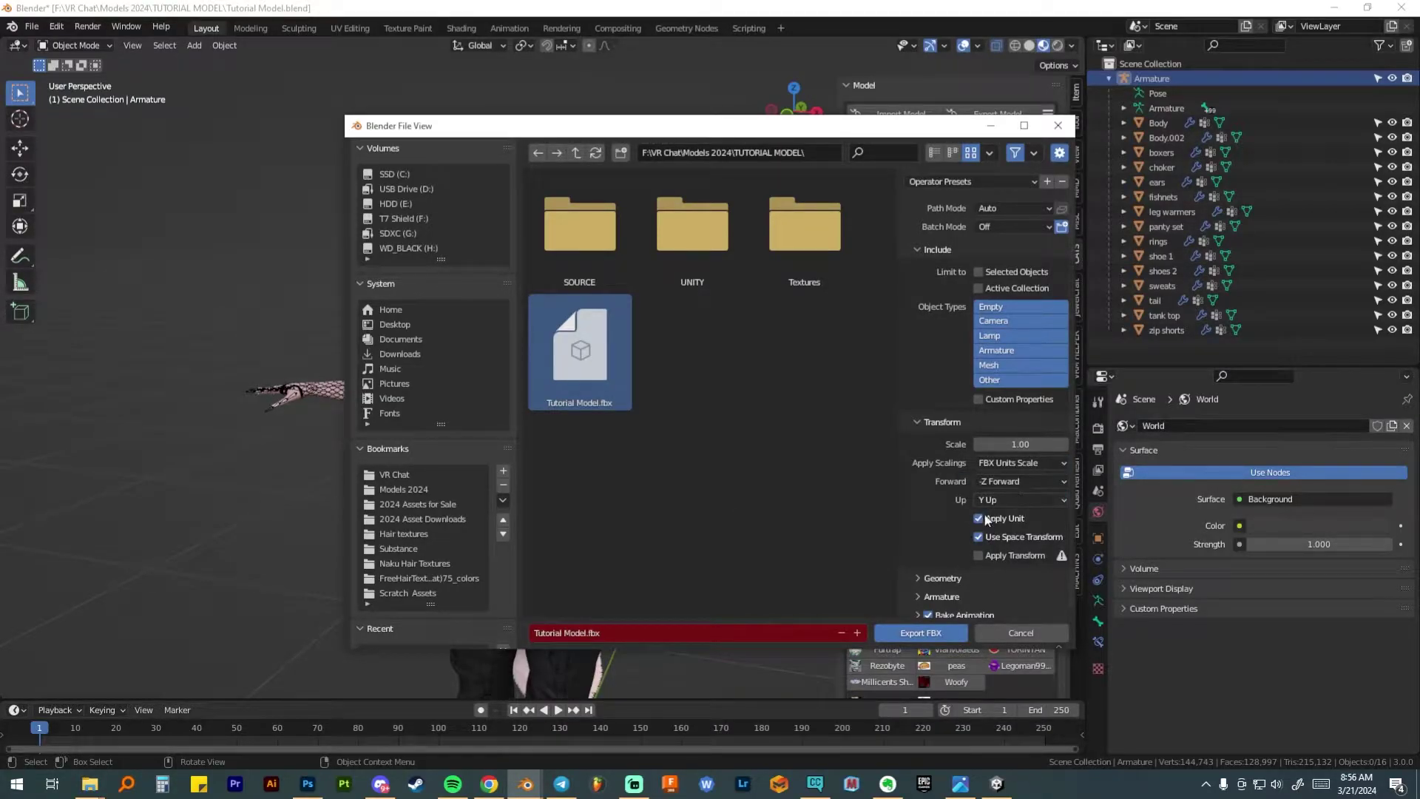
{"action": "left_click", "coordinate": [980, 556]}
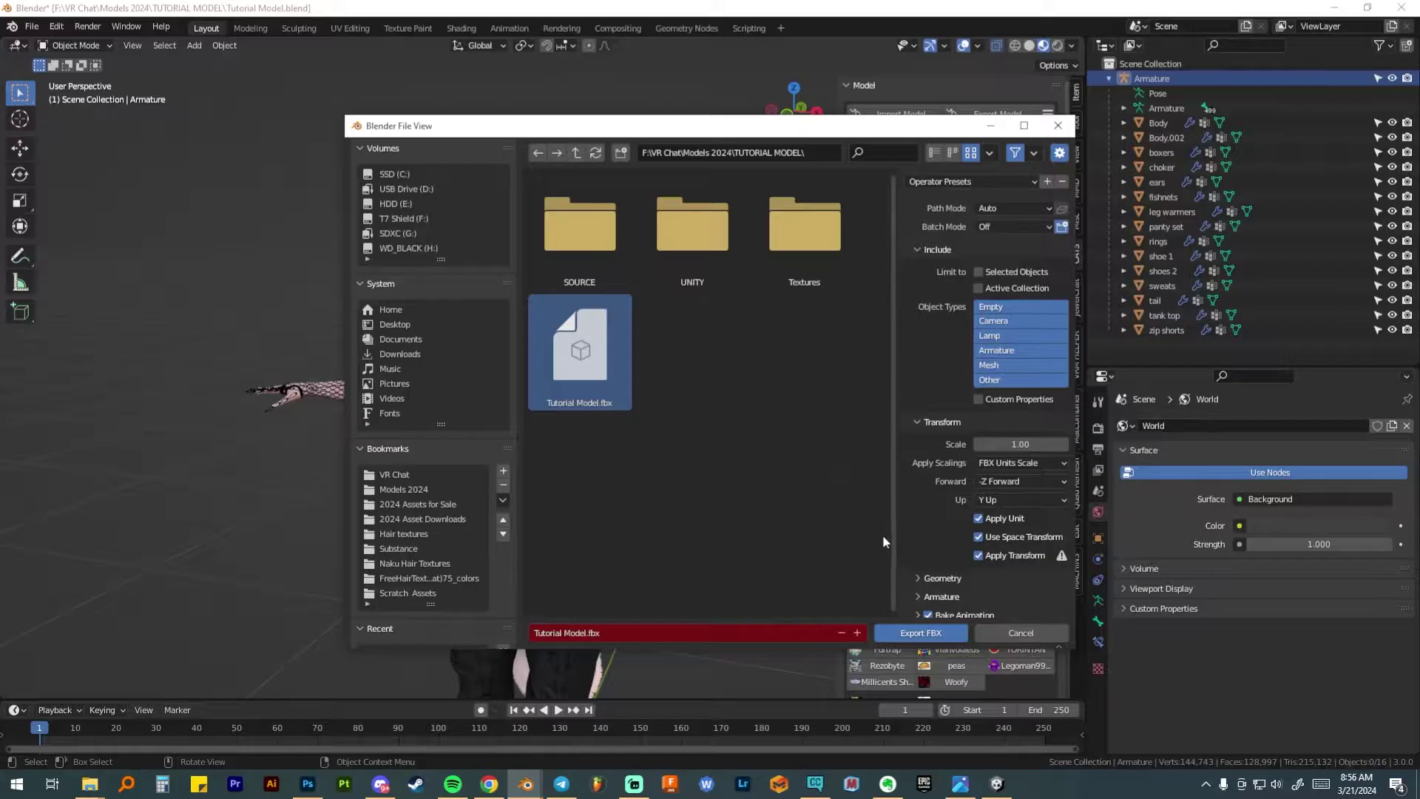
{"action": "left_click", "coordinate": [924, 634]}
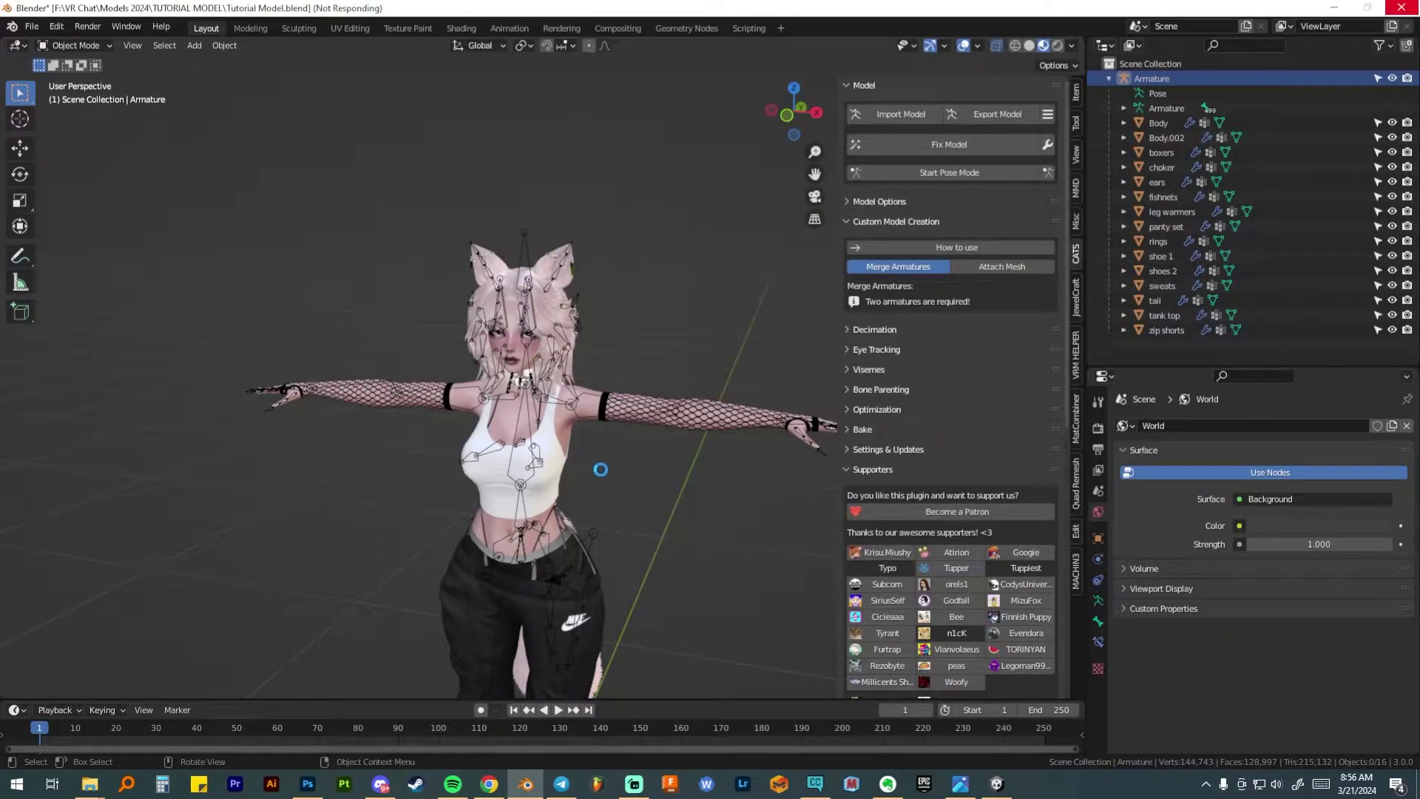
{"action": "scroll", "coordinate": [601, 471], "scroll_direction": "down", "scroll_amount": 3}
{"action": "scroll", "coordinate": [601, 470], "scroll_direction": "up", "scroll_amount": 1}
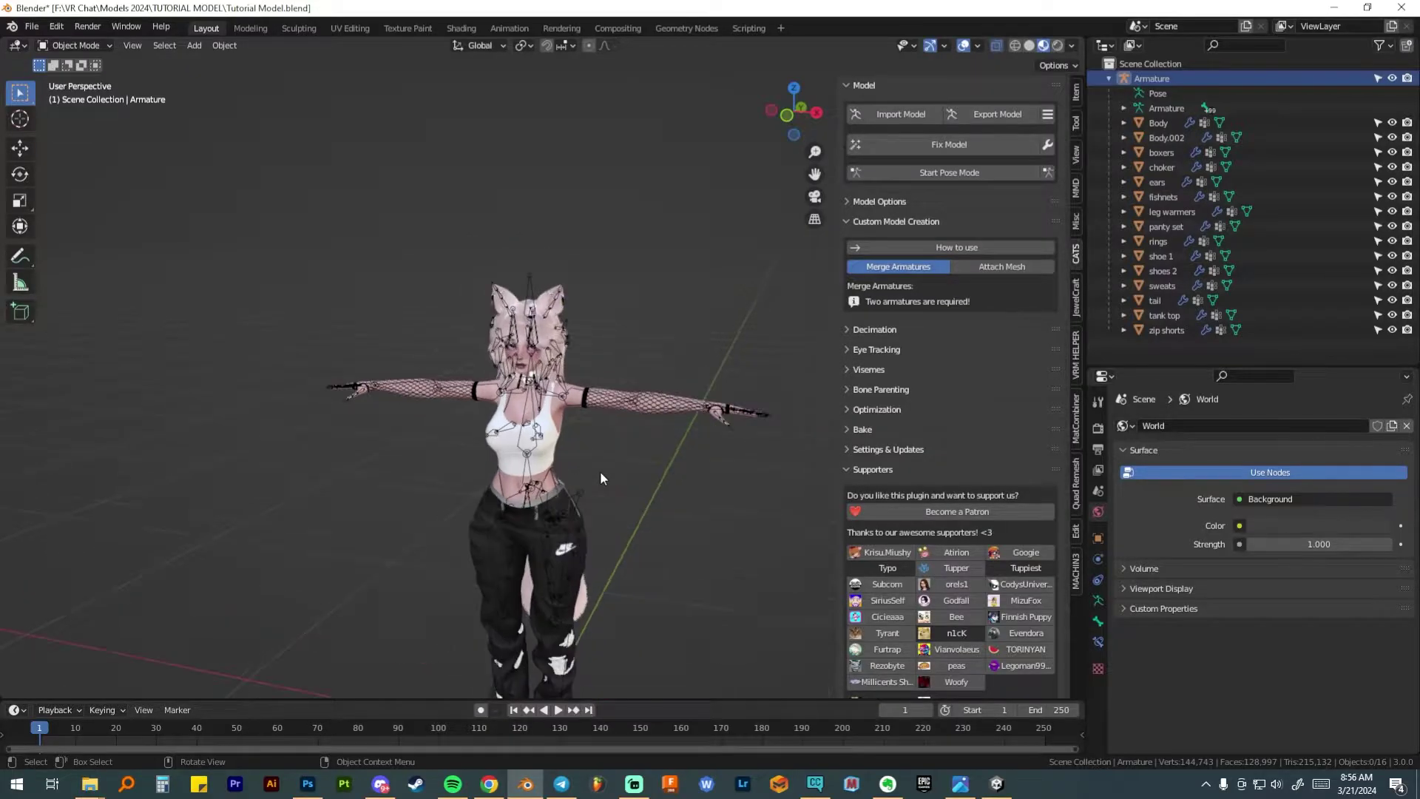
{"action": "scroll", "coordinate": [600, 474], "scroll_direction": "up", "scroll_amount": 2}
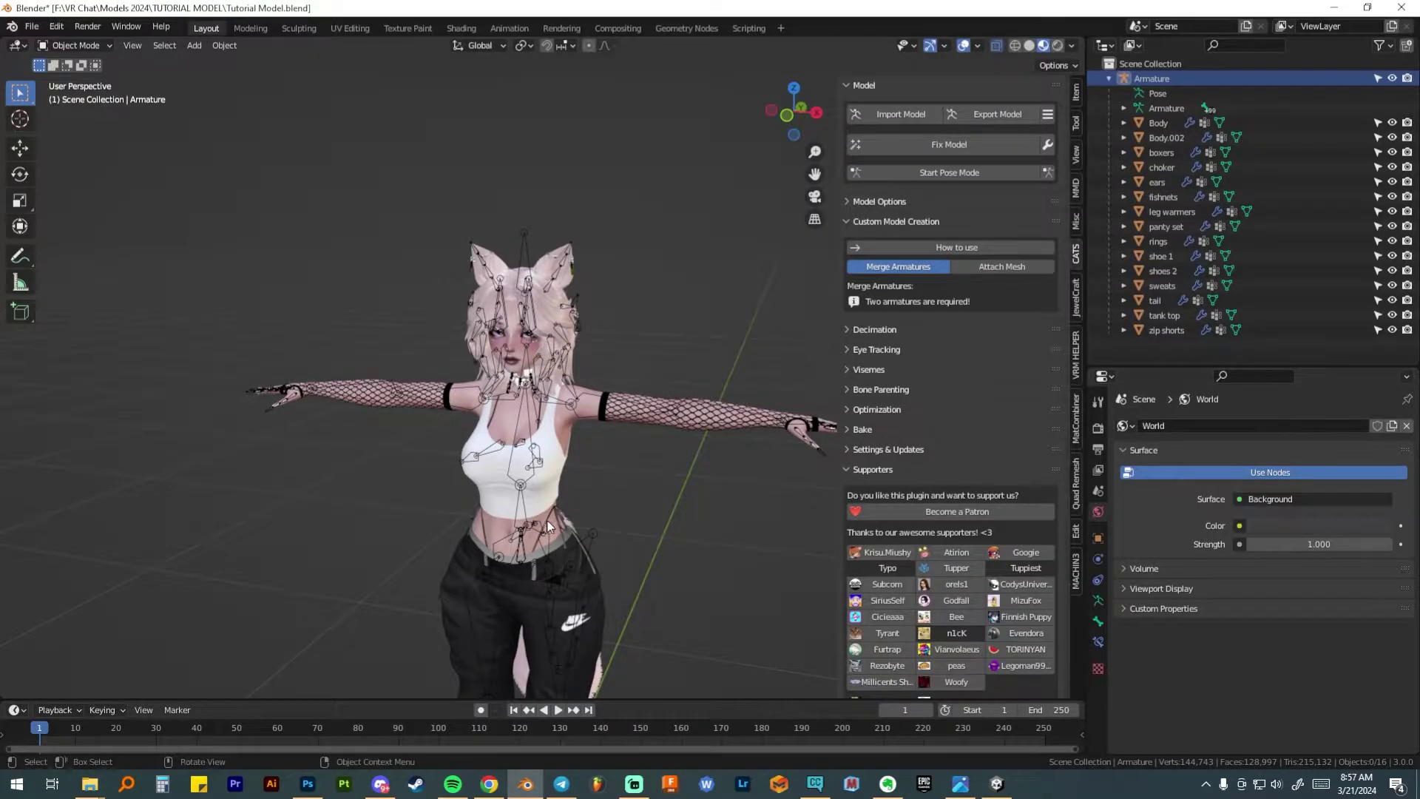
{"action": "scroll", "coordinate": [636, 552], "scroll_direction": "down", "scroll_amount": 2}
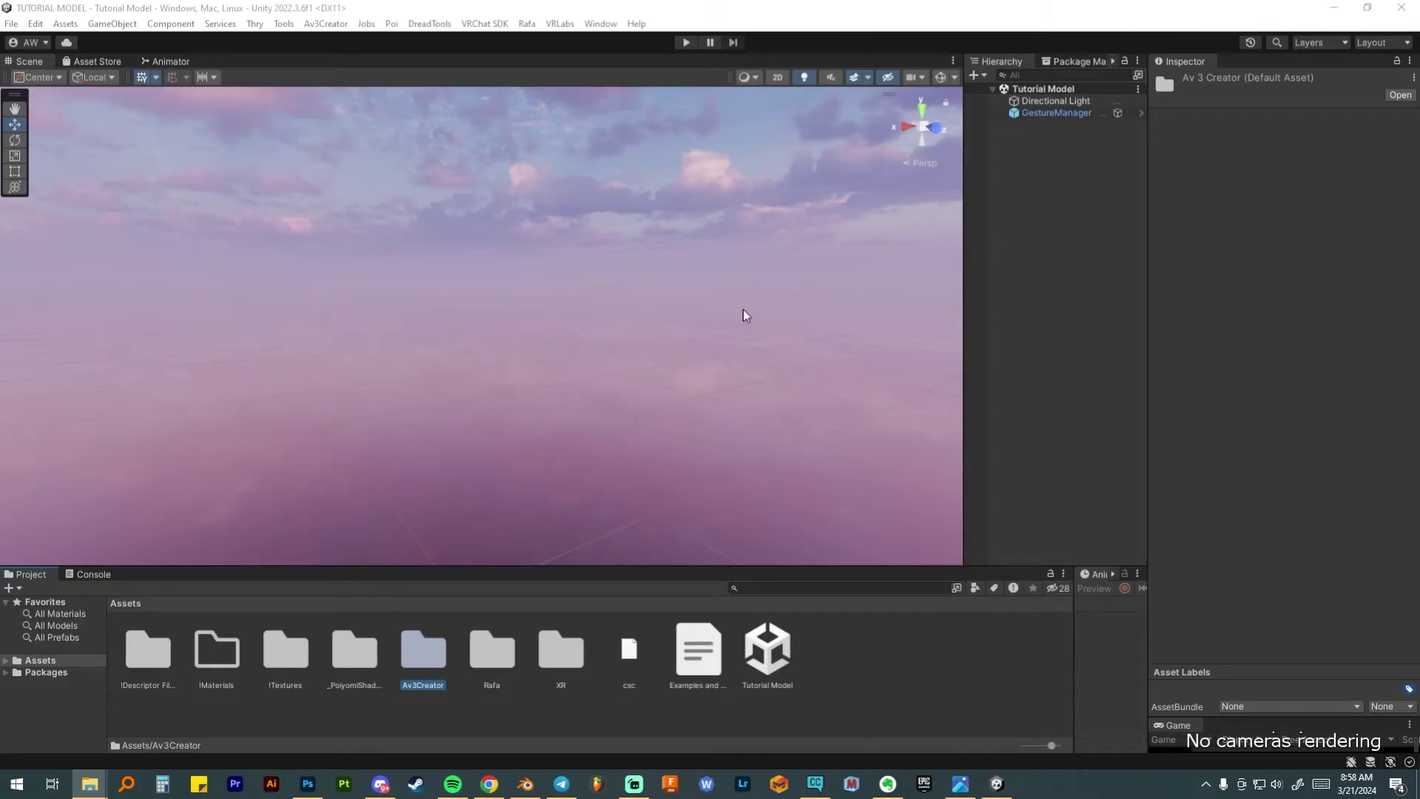
Import all image files from the TUTORIAL MODEL Textures folder in File Explorer into the Unity project's !Textures folder
{"action": "left_click", "coordinate": [921, 688]}
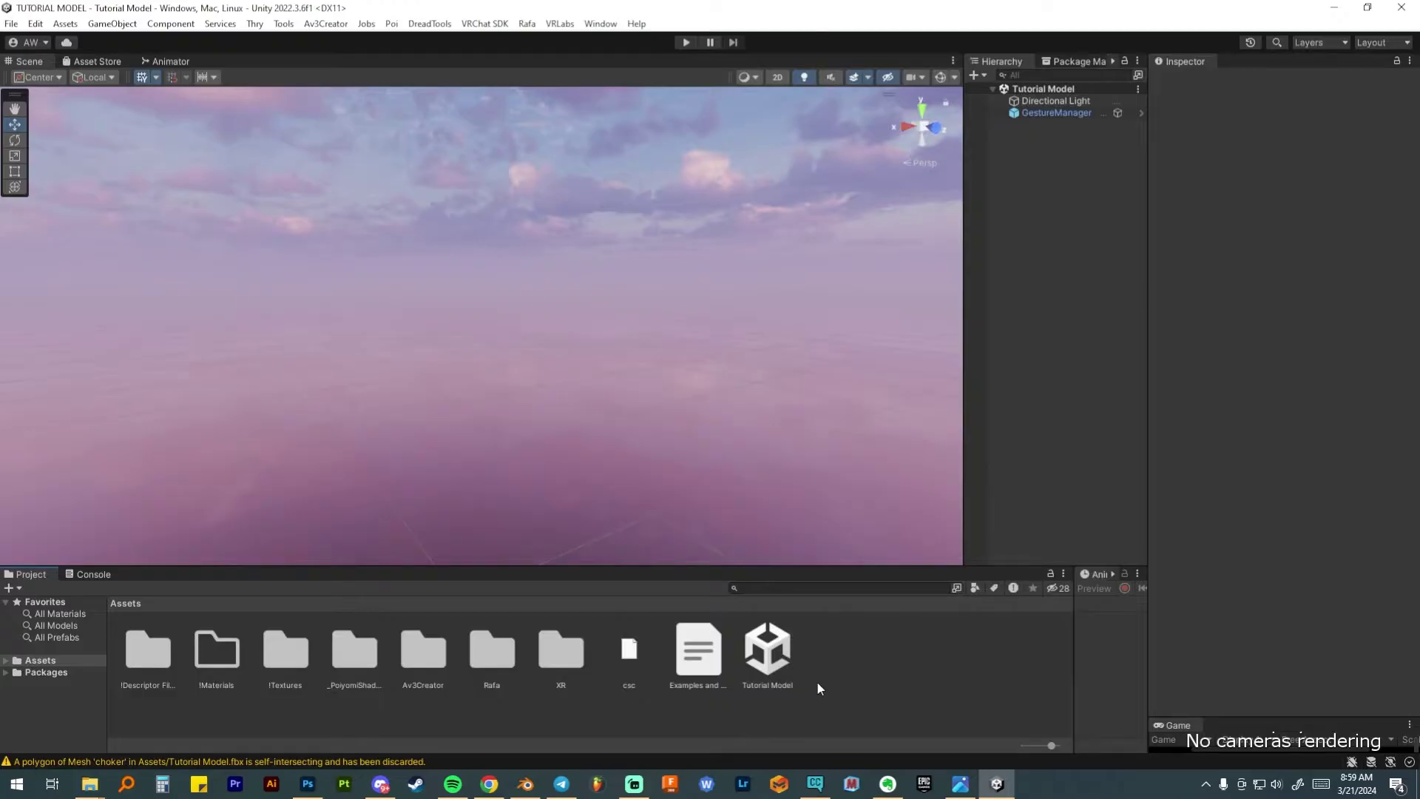
{"action": "double_click", "coordinate": [295, 652]}
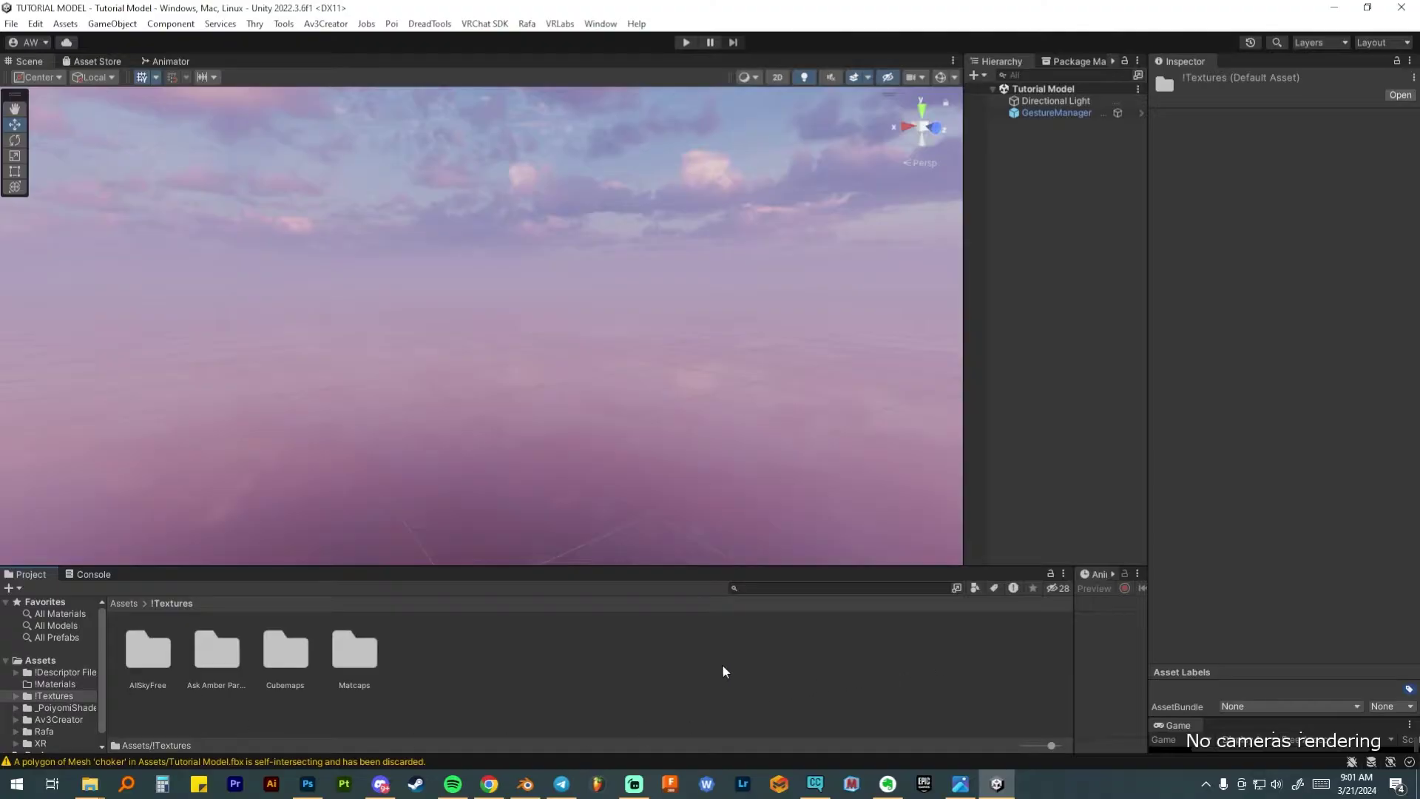
{"action": "key", "text": "alt+Tab"}
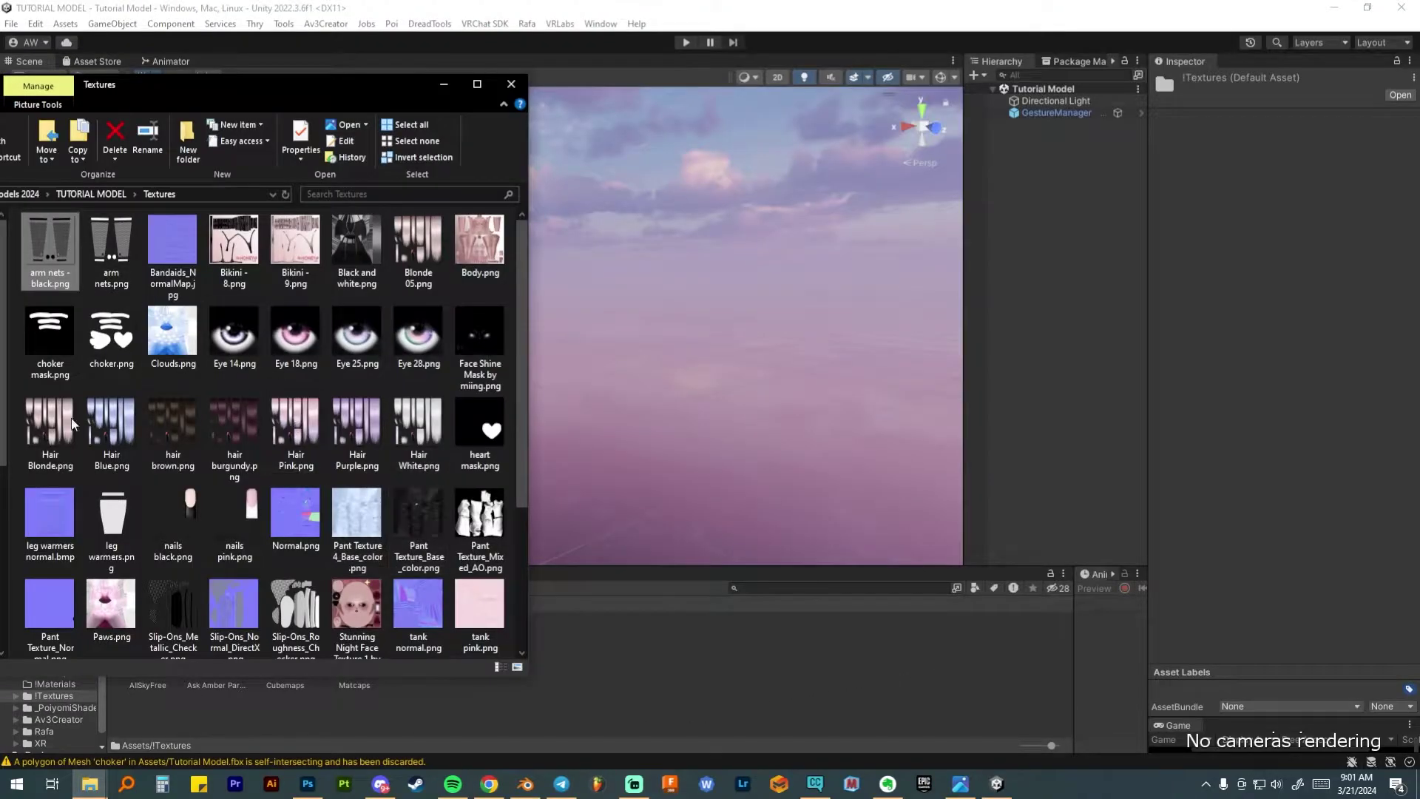
{"action": "scroll", "coordinate": [257, 382], "scroll_direction": "down", "scroll_amount": 3}
{"action": "scroll", "coordinate": [257, 382], "scroll_direction": "up", "scroll_amount": 3}
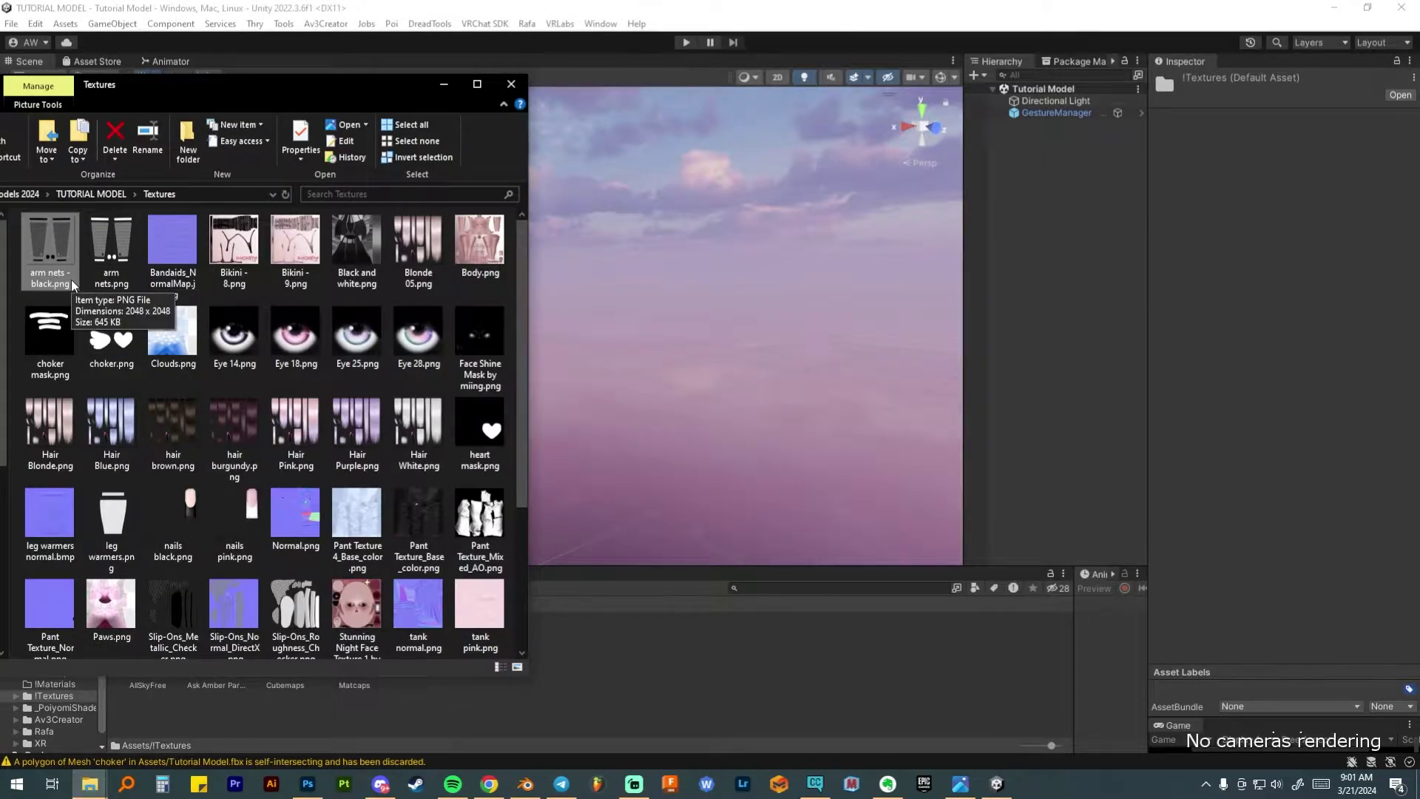
{"action": "scroll", "coordinate": [57, 279], "scroll_direction": "down", "scroll_amount": 3}
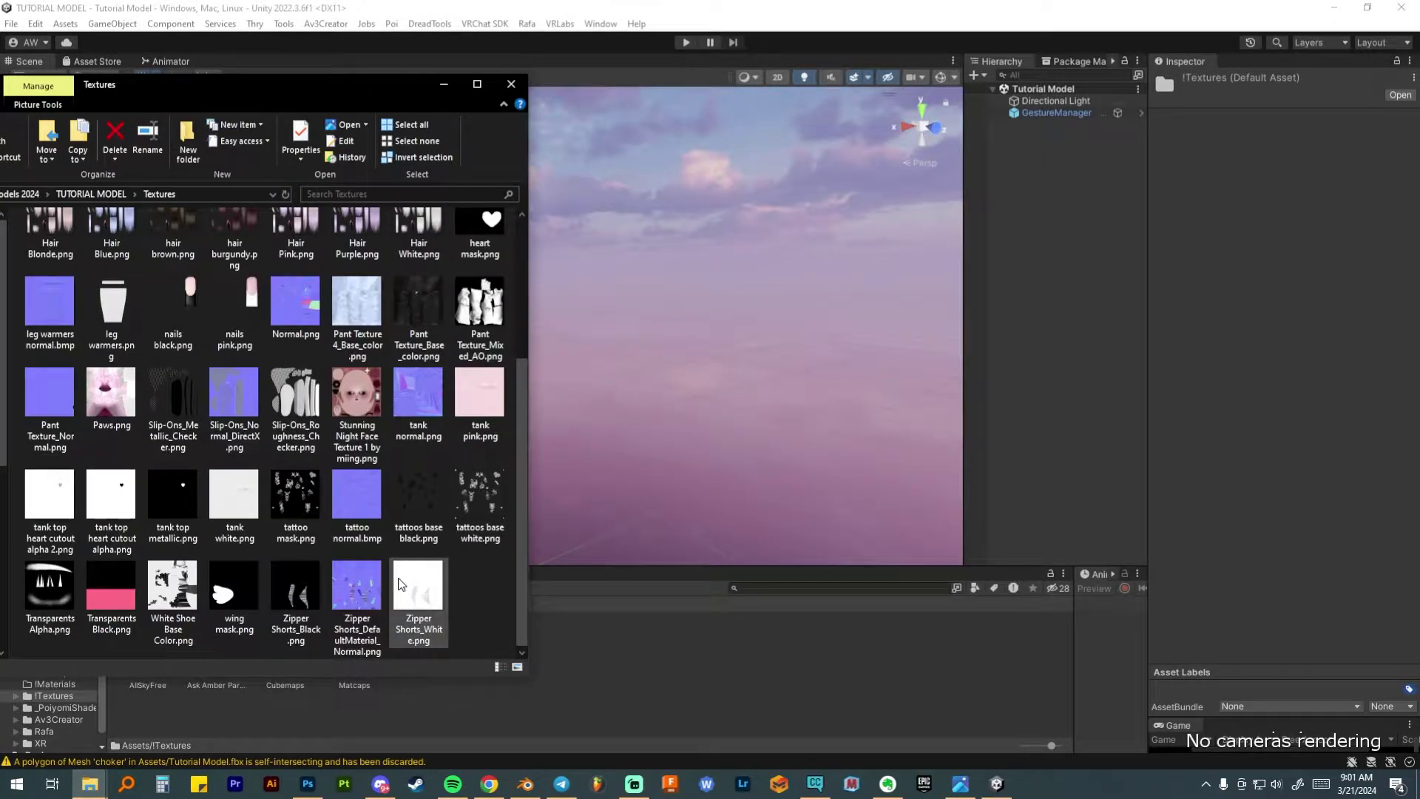
{"action": "scroll", "coordinate": [400, 582], "scroll_direction": "up", "scroll_amount": 3}
{"action": "left_click_drag", "start_coordinate": [64, 276], "coordinate": [613, 672]}
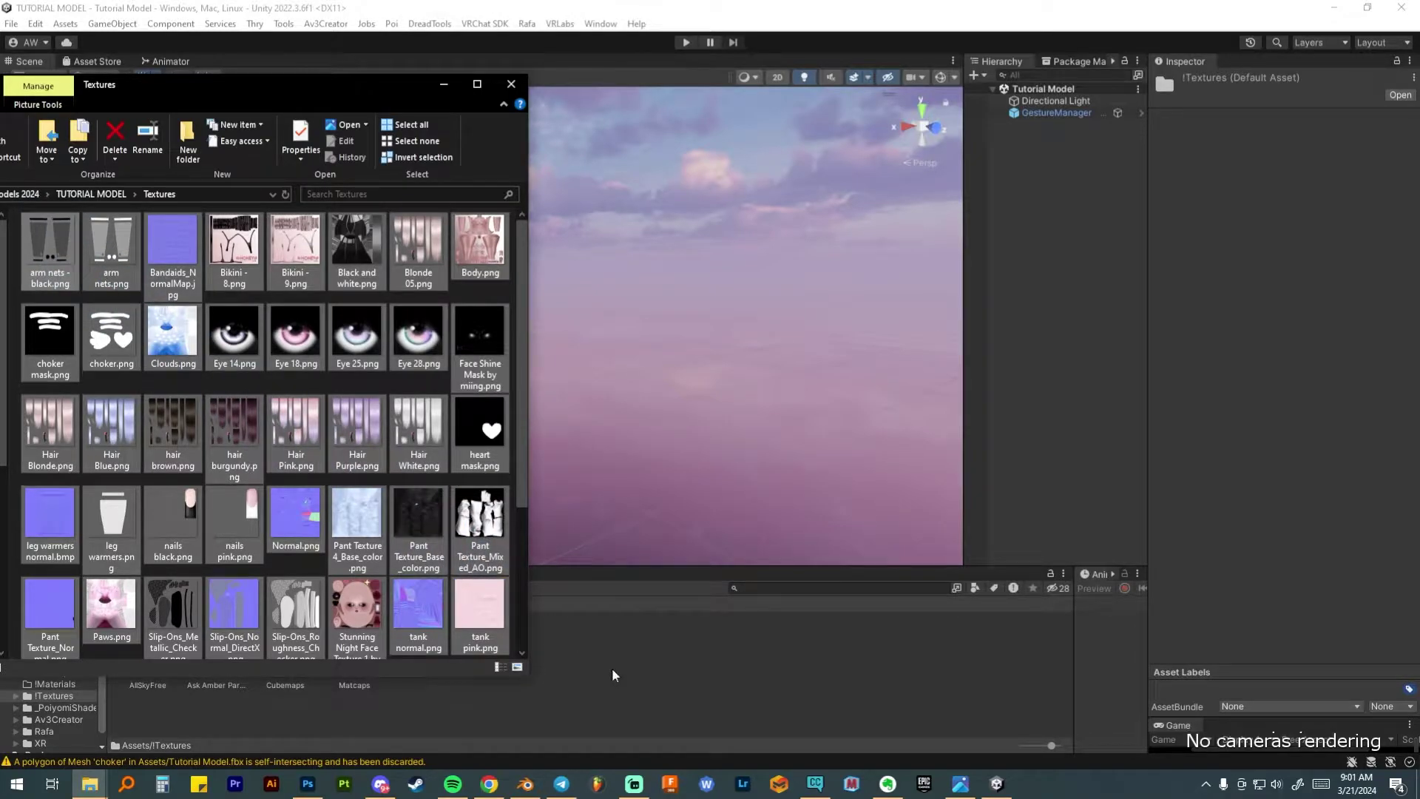
{"action": "left_click_drag", "start_coordinate": [612, 668], "coordinate": [611, 668]}
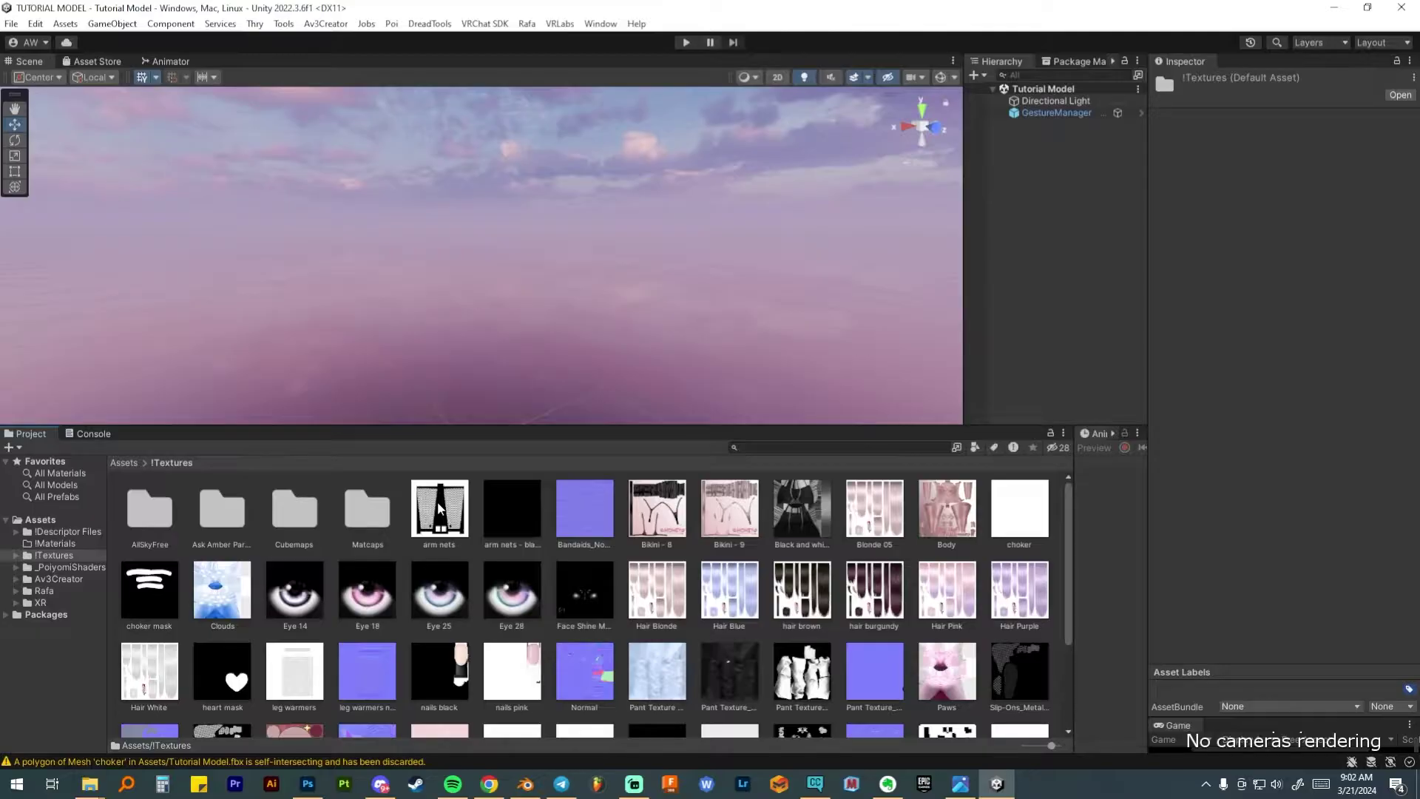
Enable Alpha Is Transparency for all the imported textures, from arm nets through the last Zipper Shorts image, and apply the import settings
{"action": "scroll", "coordinate": [437, 585], "scroll_direction": "down", "scroll_amount": 3}
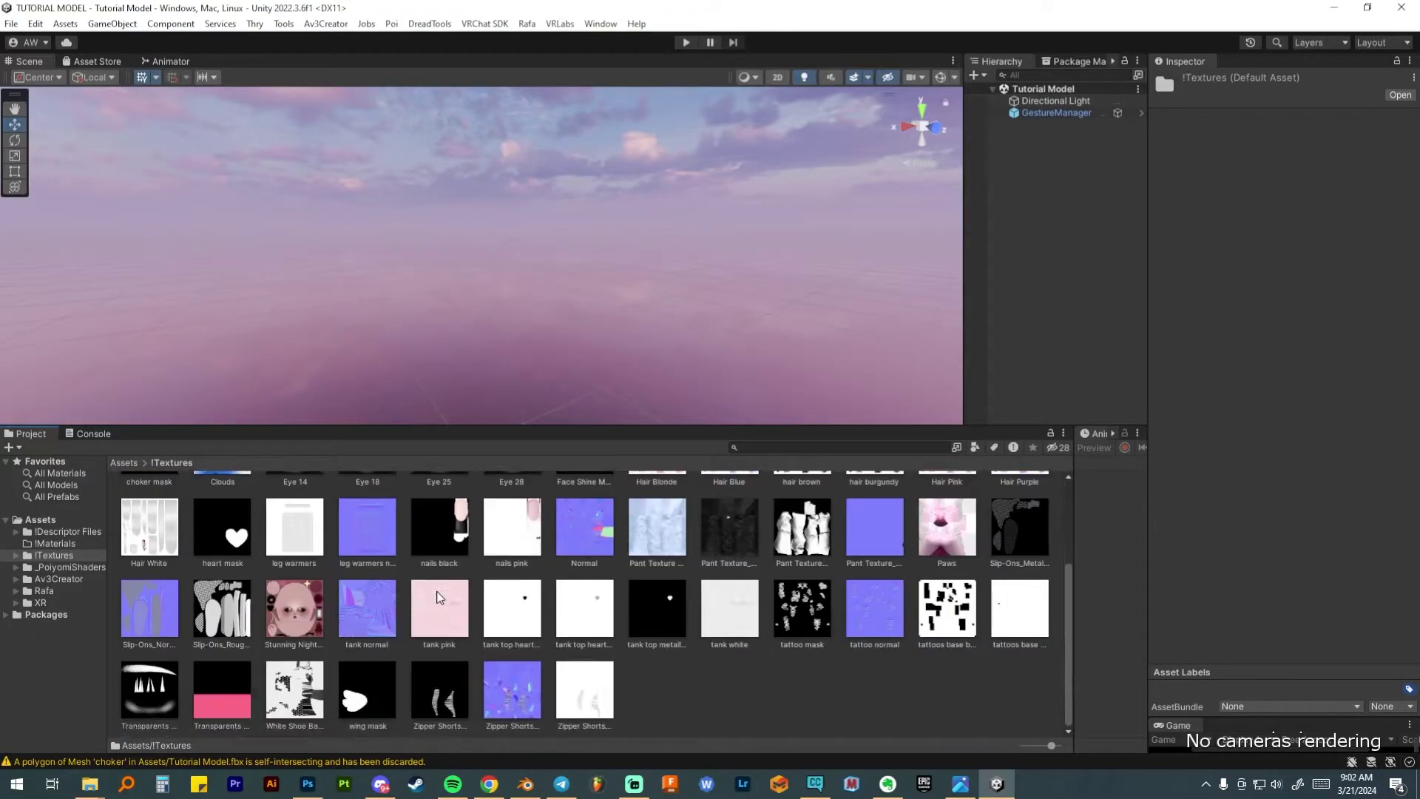
{"action": "scroll", "coordinate": [436, 597], "scroll_direction": "up", "scroll_amount": 3}
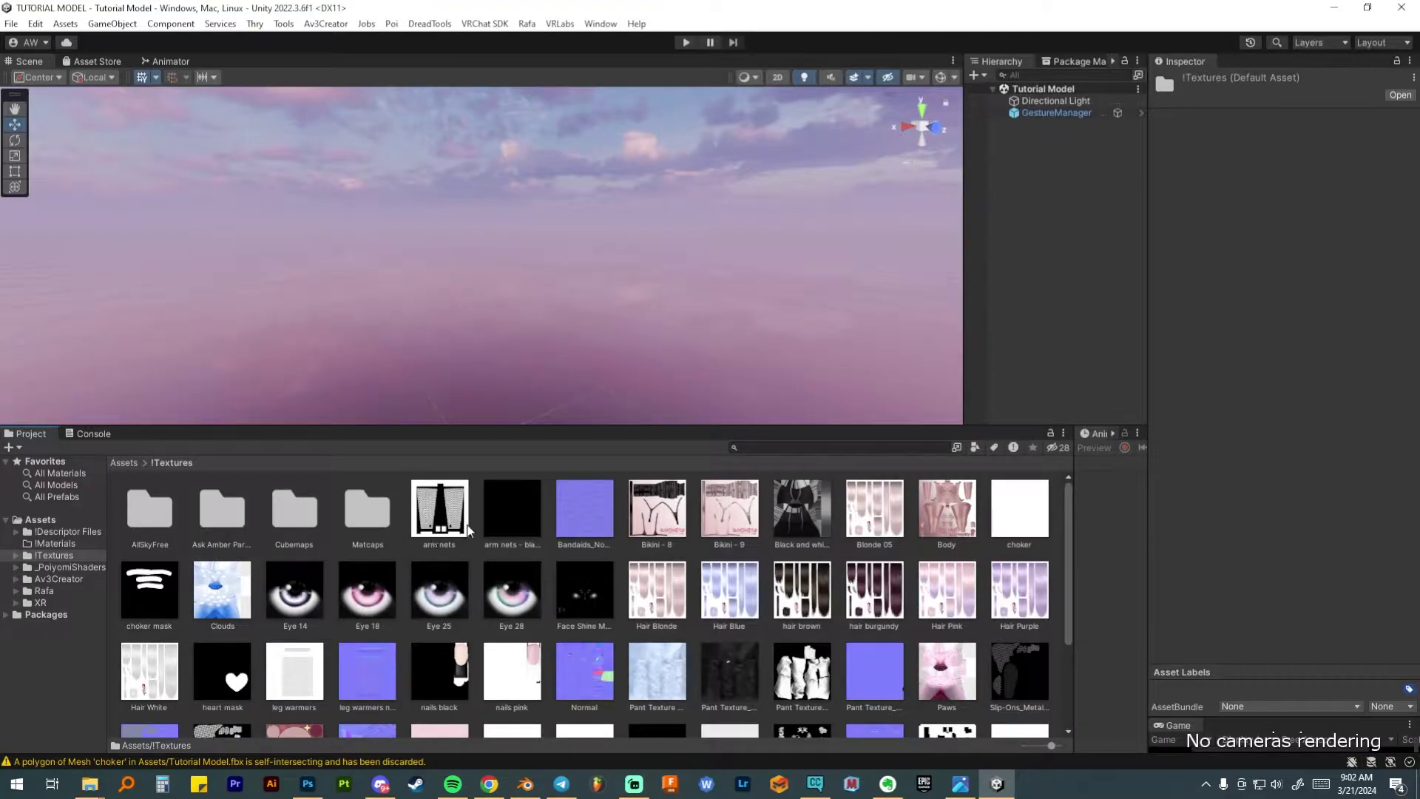
{"action": "left_click", "coordinate": [446, 529]}
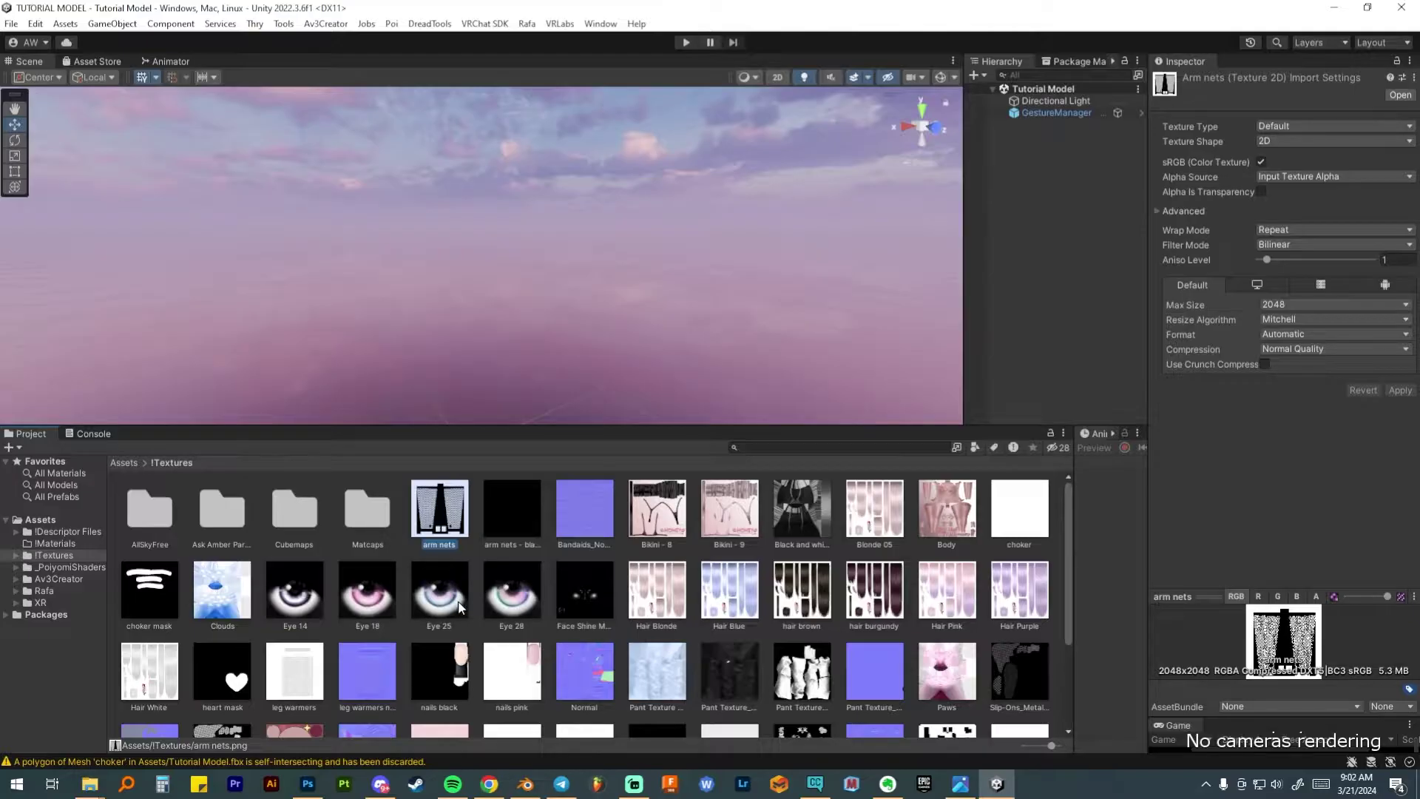
{"action": "scroll", "coordinate": [459, 608], "scroll_direction": "down", "scroll_amount": 3}
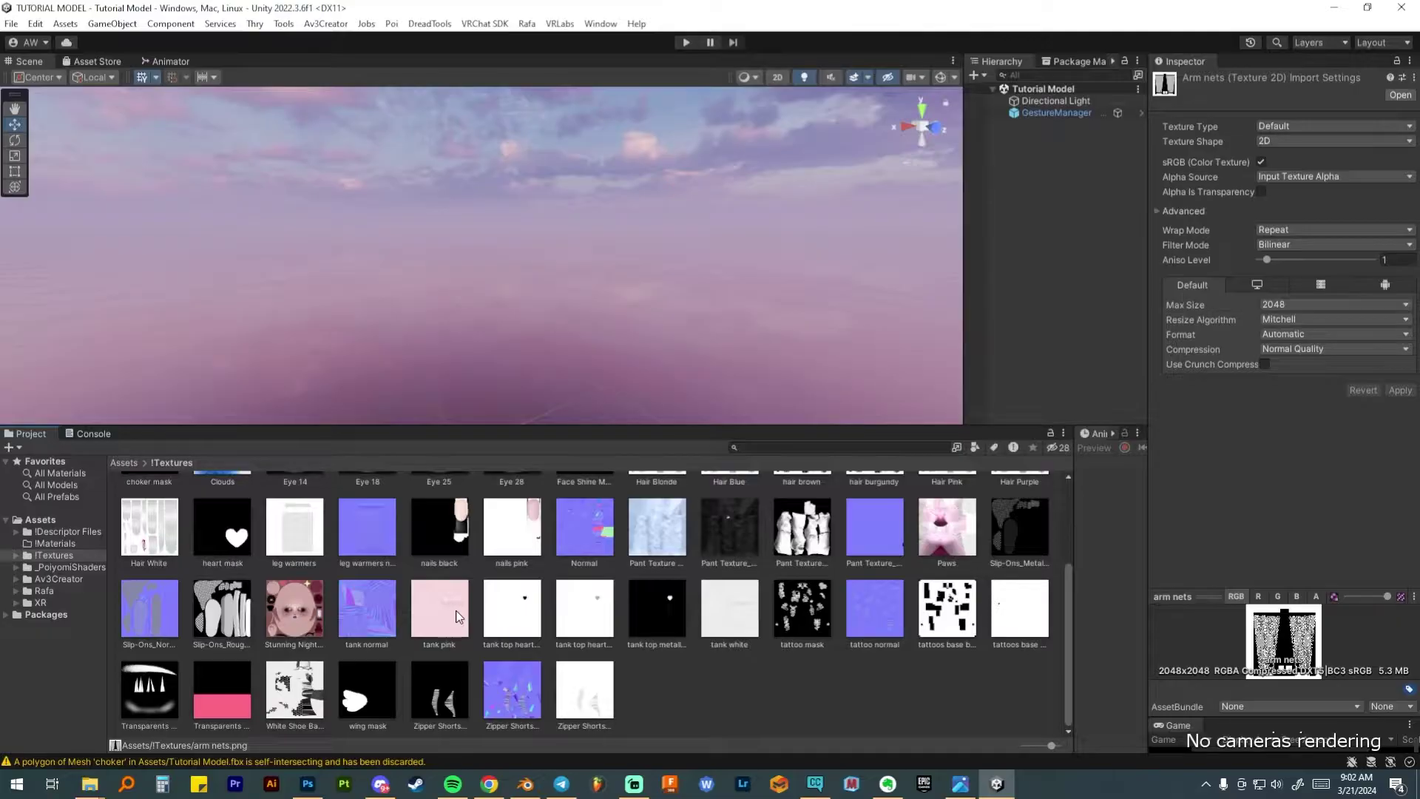
{"action": "scroll", "coordinate": [459, 616], "scroll_direction": "up", "scroll_amount": 1}
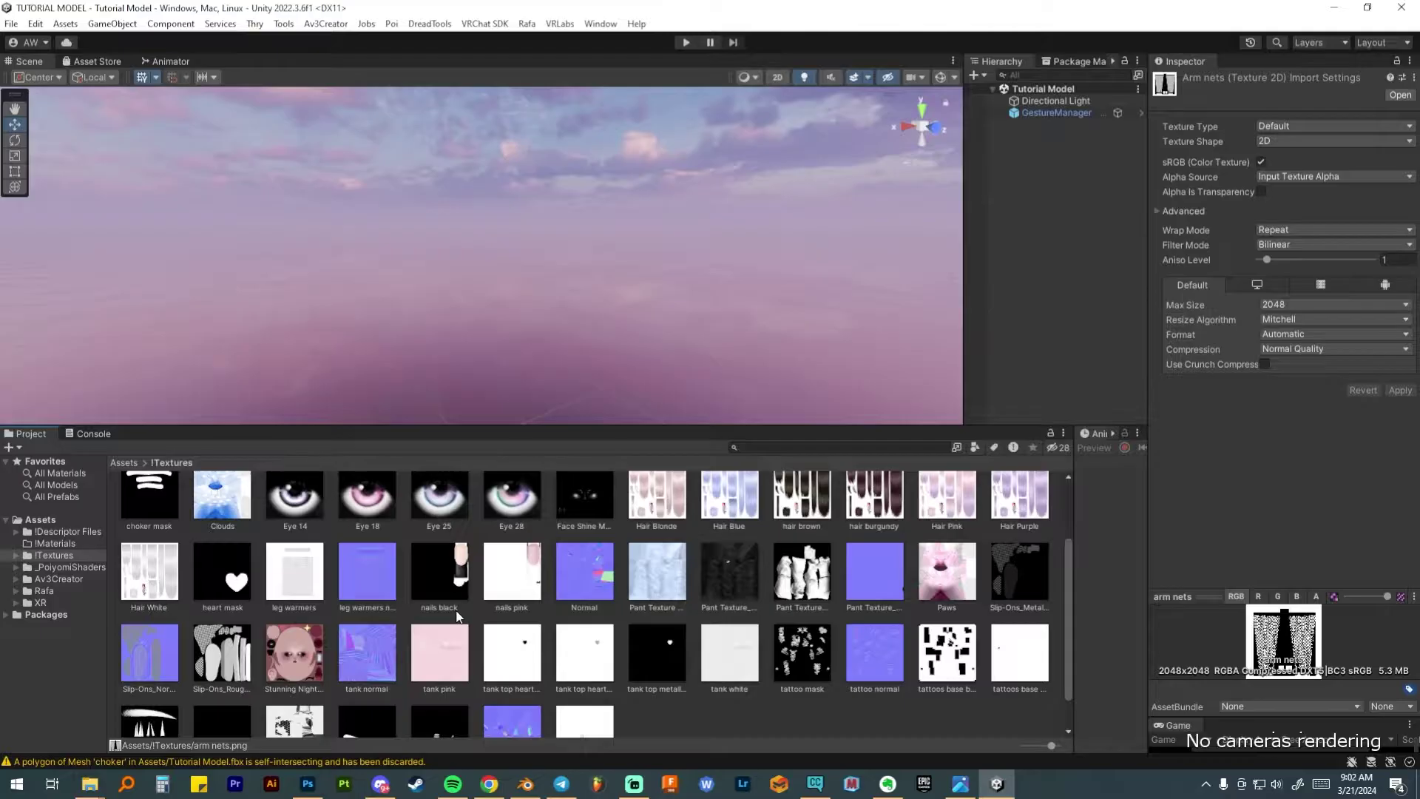
{"action": "scroll", "coordinate": [458, 615], "scroll_direction": "down", "scroll_amount": 1}
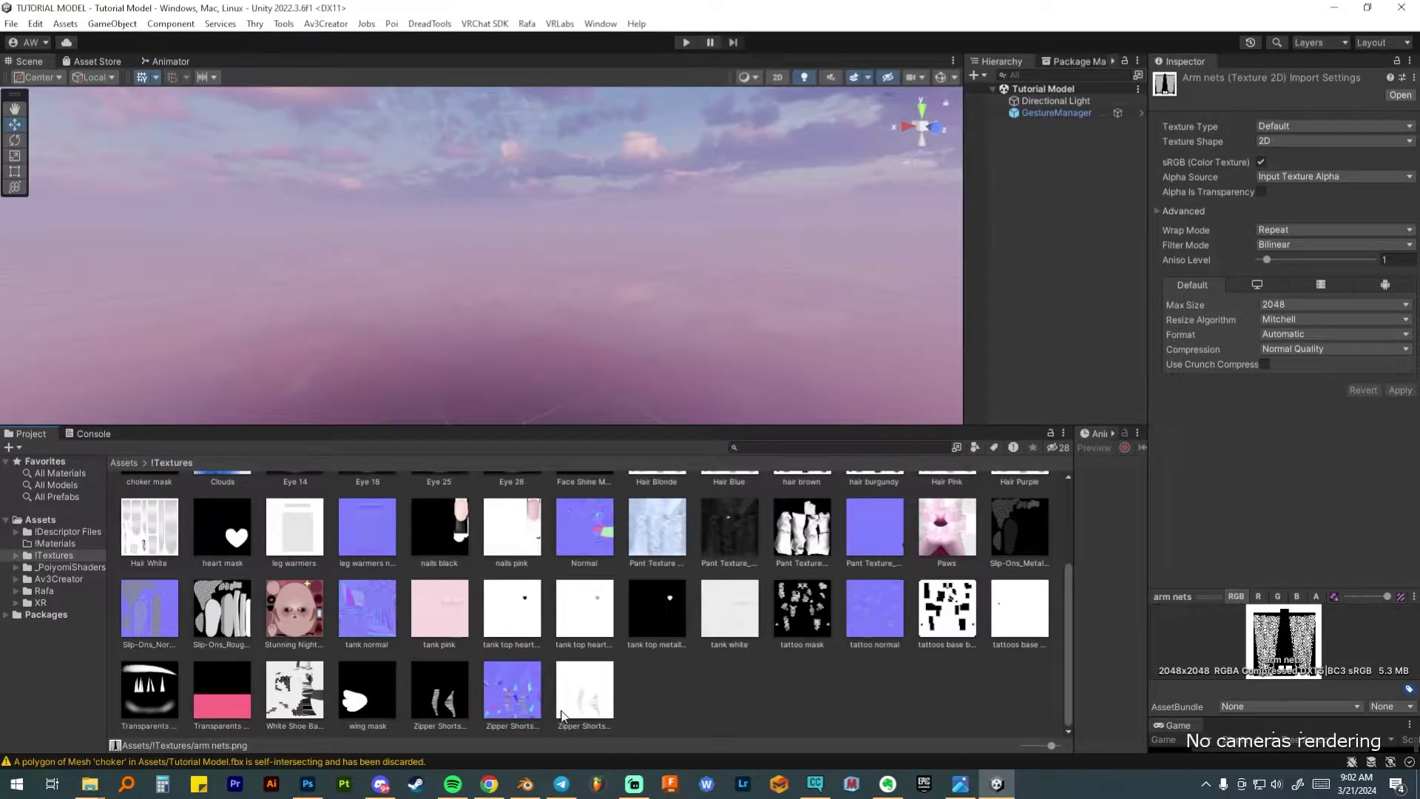
{"action": "left_click", "coordinate": [585, 688], "text": "shift"}
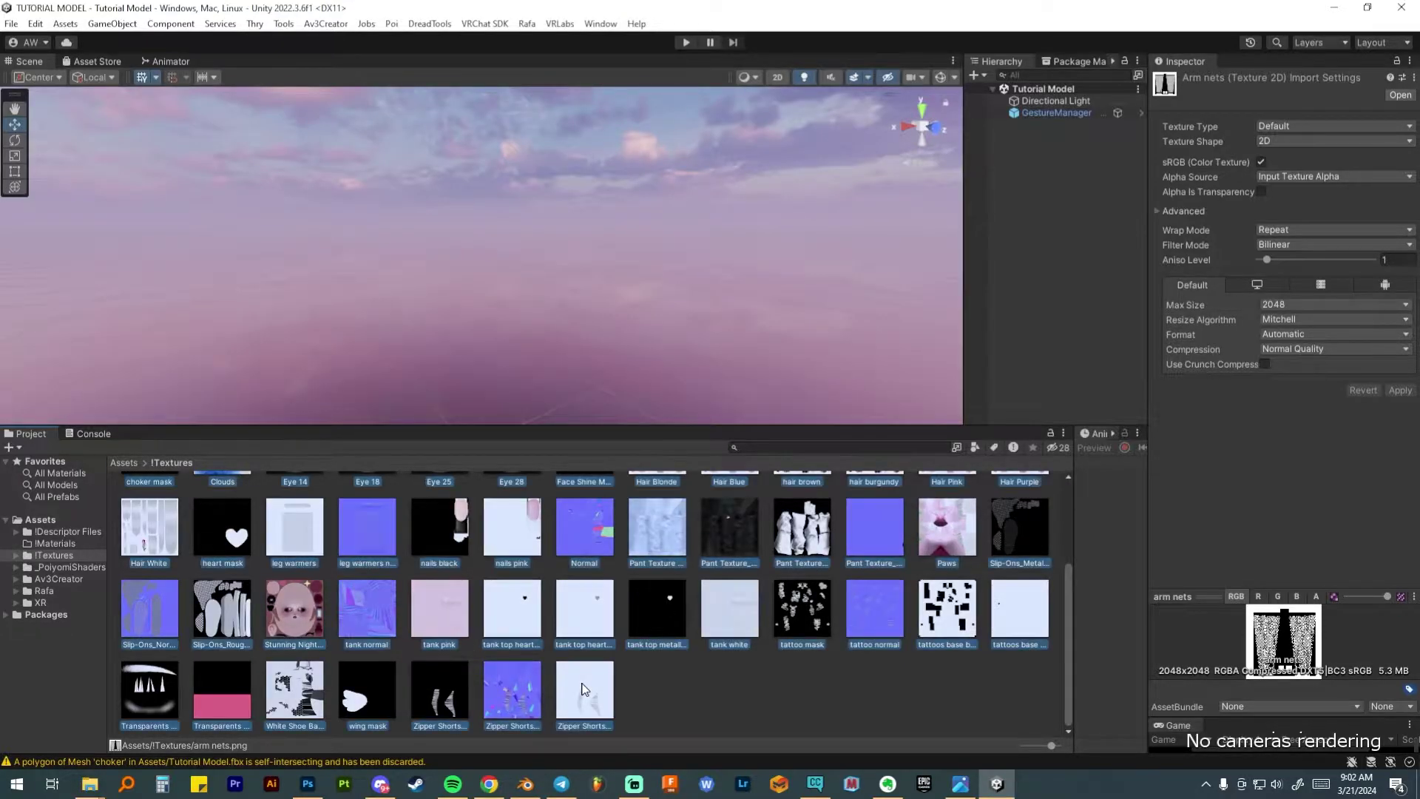
{"action": "scroll", "coordinate": [751, 626], "scroll_direction": "up", "scroll_amount": 3}
{"action": "scroll", "coordinate": [752, 626], "scroll_direction": "up", "scroll_amount": 1}
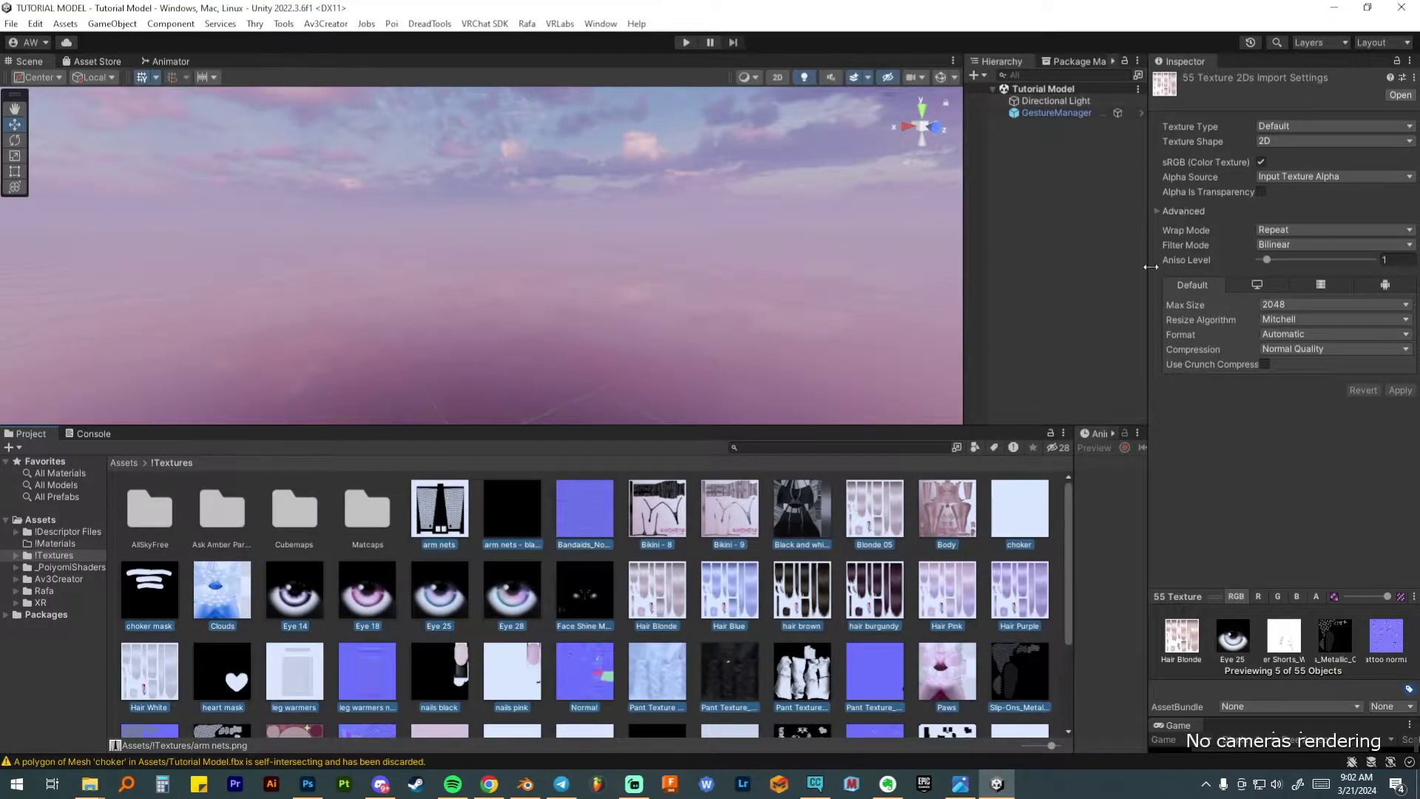
{"action": "left_click_drag", "start_coordinate": [1151, 266], "coordinate": [1059, 297]}
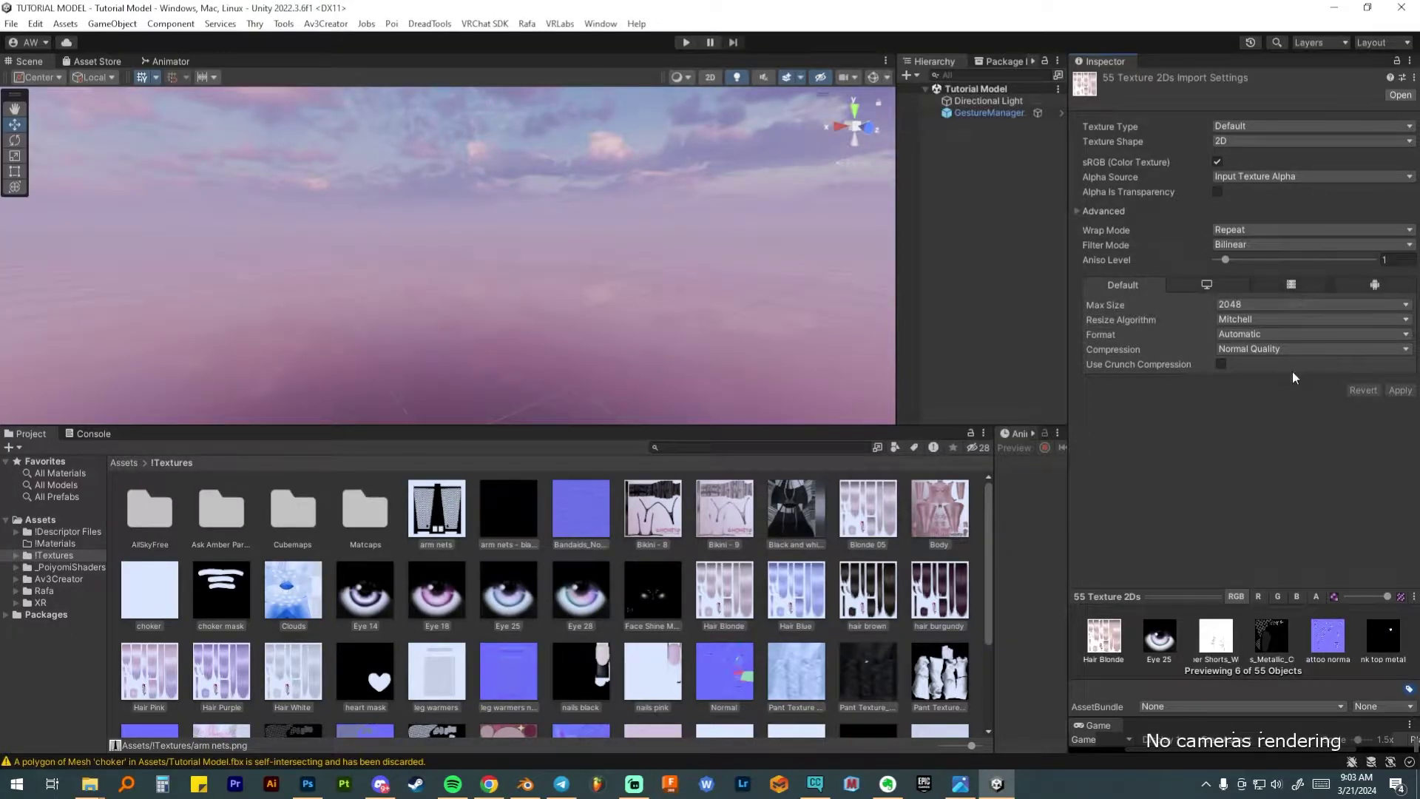
{"action": "left_click", "coordinate": [1216, 193]}
{"action": "left_click", "coordinate": [1403, 393]}
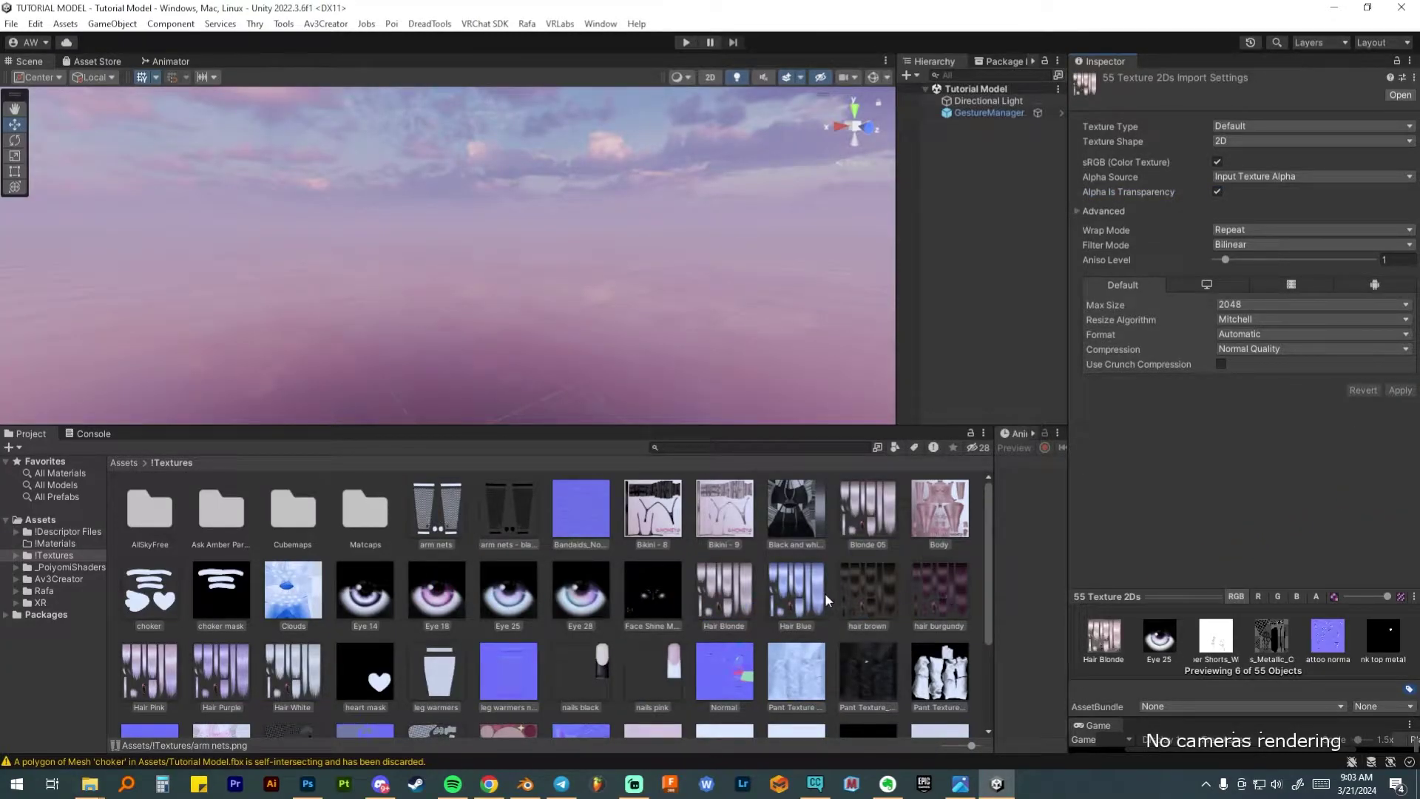
Select the normal maps for the pants, slip-ons, leg warmers, tank and zipper shorts together with the Normal texture
{"action": "scroll", "coordinate": [825, 592], "scroll_direction": "down", "scroll_amount": 3}
{"action": "scroll", "coordinate": [824, 592], "scroll_direction": "up", "scroll_amount": 3}
{"action": "scroll", "coordinate": [828, 600], "scroll_direction": "down", "scroll_amount": 3}
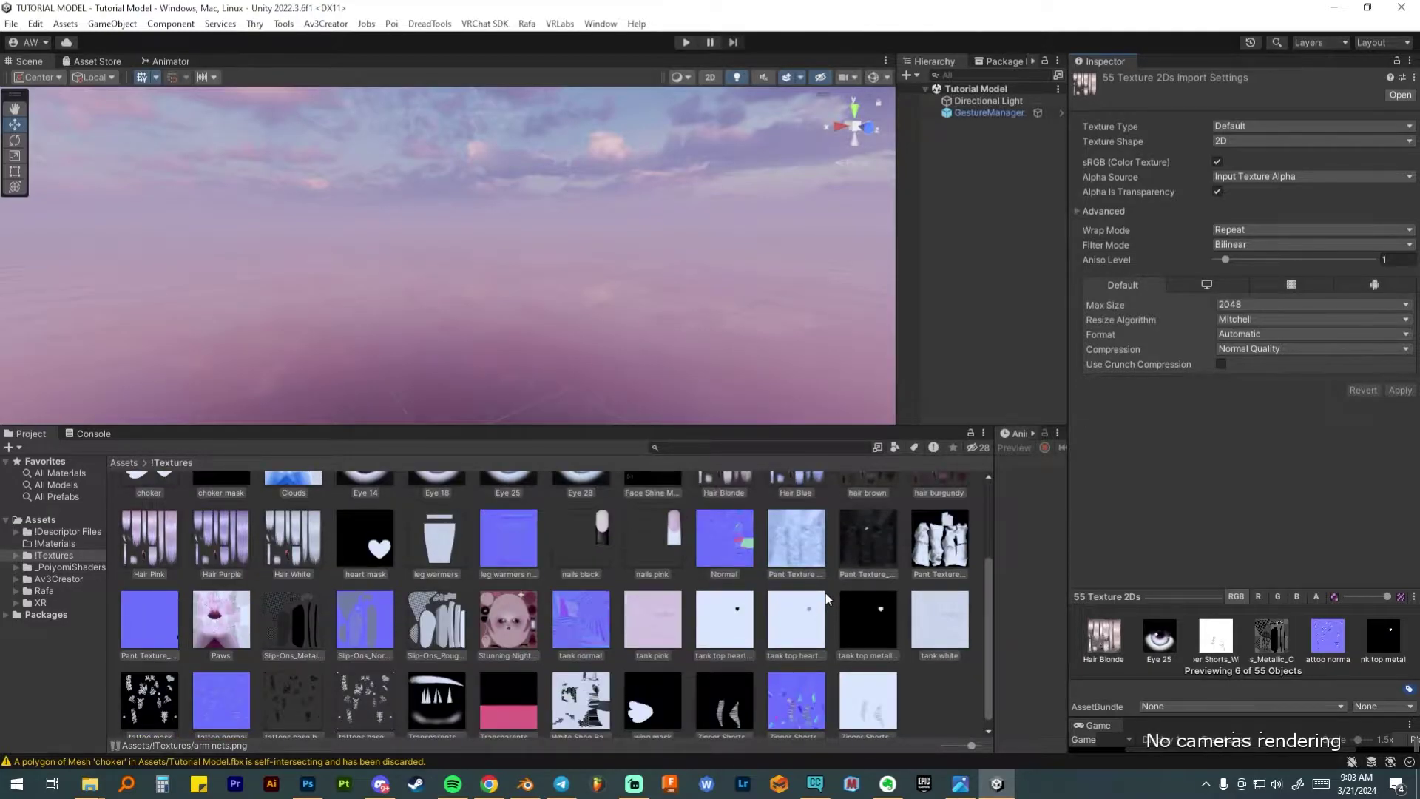
{"action": "scroll", "coordinate": [664, 587], "scroll_direction": "up", "scroll_amount": 3}
{"action": "scroll", "coordinate": [596, 614], "scroll_direction": "down", "scroll_amount": 1}
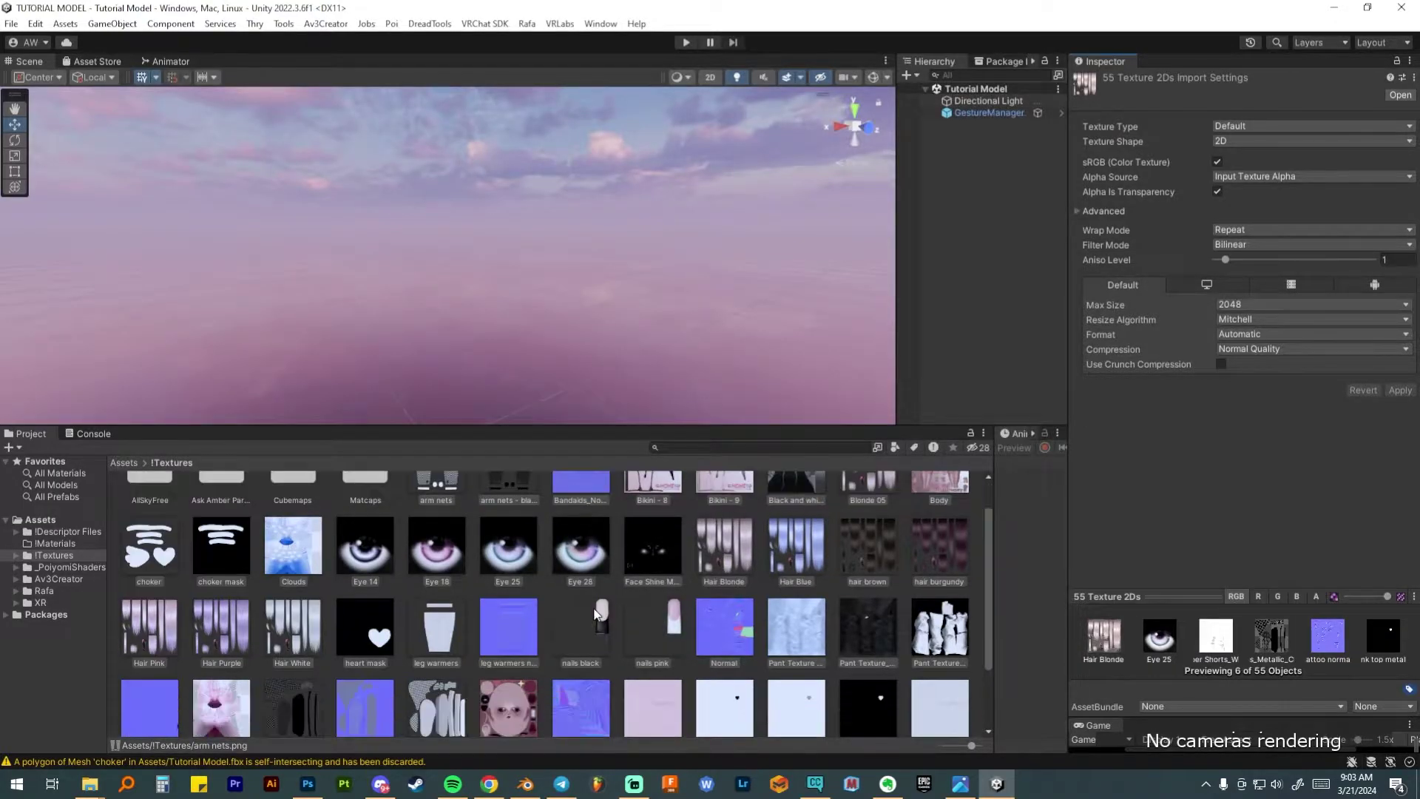
{"action": "scroll", "coordinate": [594, 610], "scroll_direction": "down", "scroll_amount": 2}
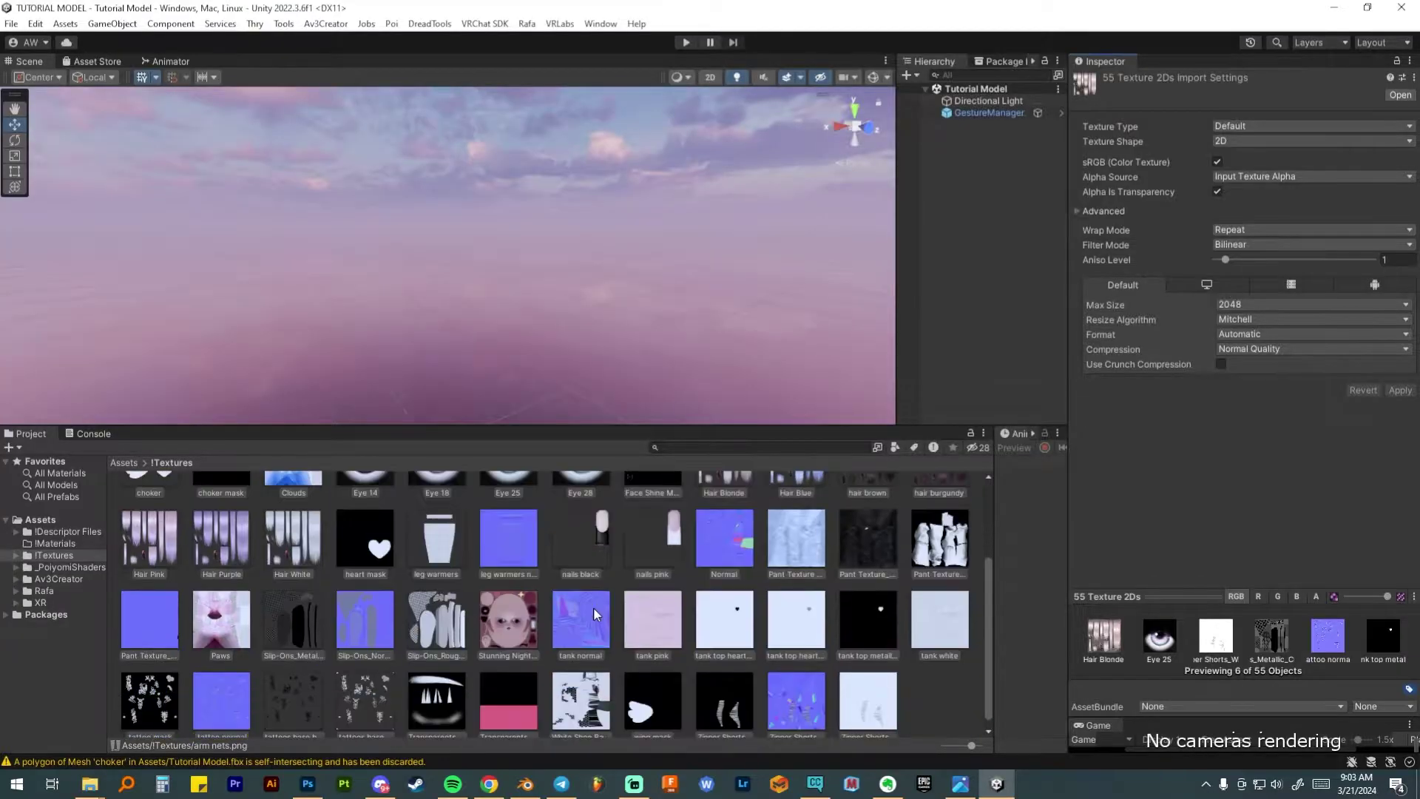
{"action": "left_click", "coordinate": [172, 626]}
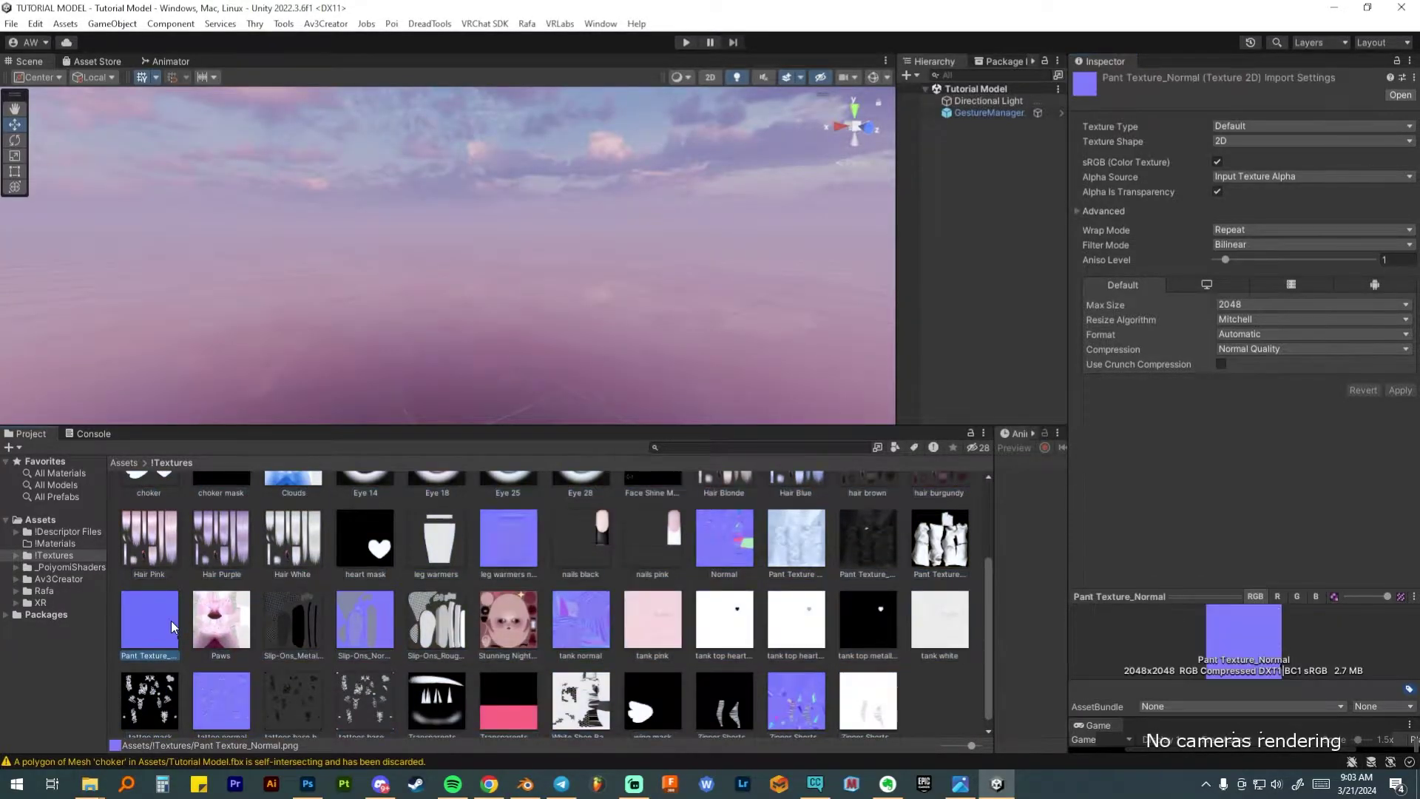
{"action": "left_click", "coordinate": [369, 601], "text": "ctrl"}
{"action": "left_click", "coordinate": [495, 528], "text": "ctrl"}
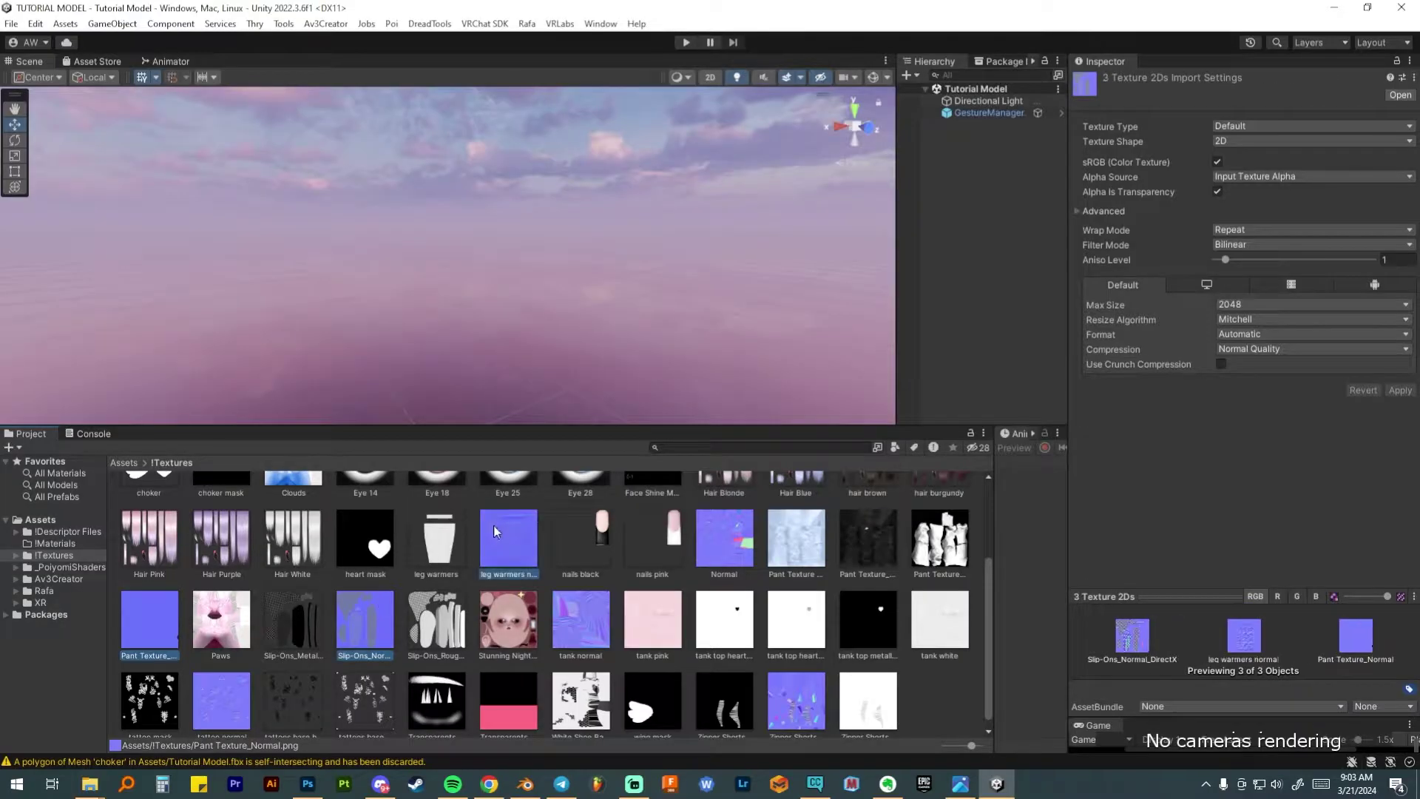
{"action": "left_click", "coordinate": [717, 538], "text": "ctrl"}
{"action": "left_click", "coordinate": [581, 619], "text": "ctrl"}
{"action": "scroll", "coordinate": [581, 621], "scroll_direction": "down", "scroll_amount": 1}
{"action": "left_click", "coordinate": [796, 688], "text": "ctrl"}
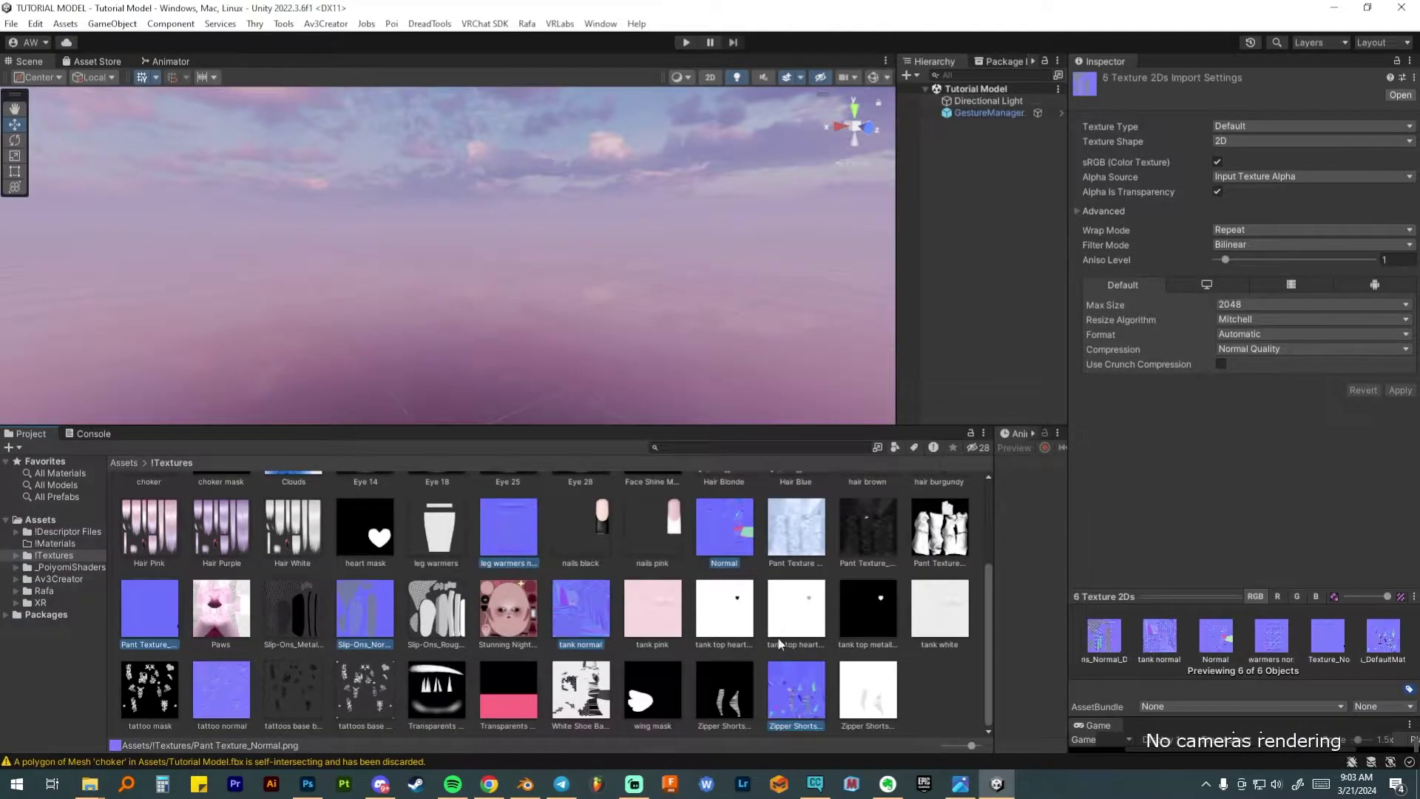
Add the tattoo mask, tattoo normal and both tattoos base textures to the selected normal maps and apply a Max Size of 4096
{"action": "left_click", "coordinate": [220, 695], "text": "ctrl"}
{"action": "left_click", "coordinate": [144, 694], "text": "ctrl"}
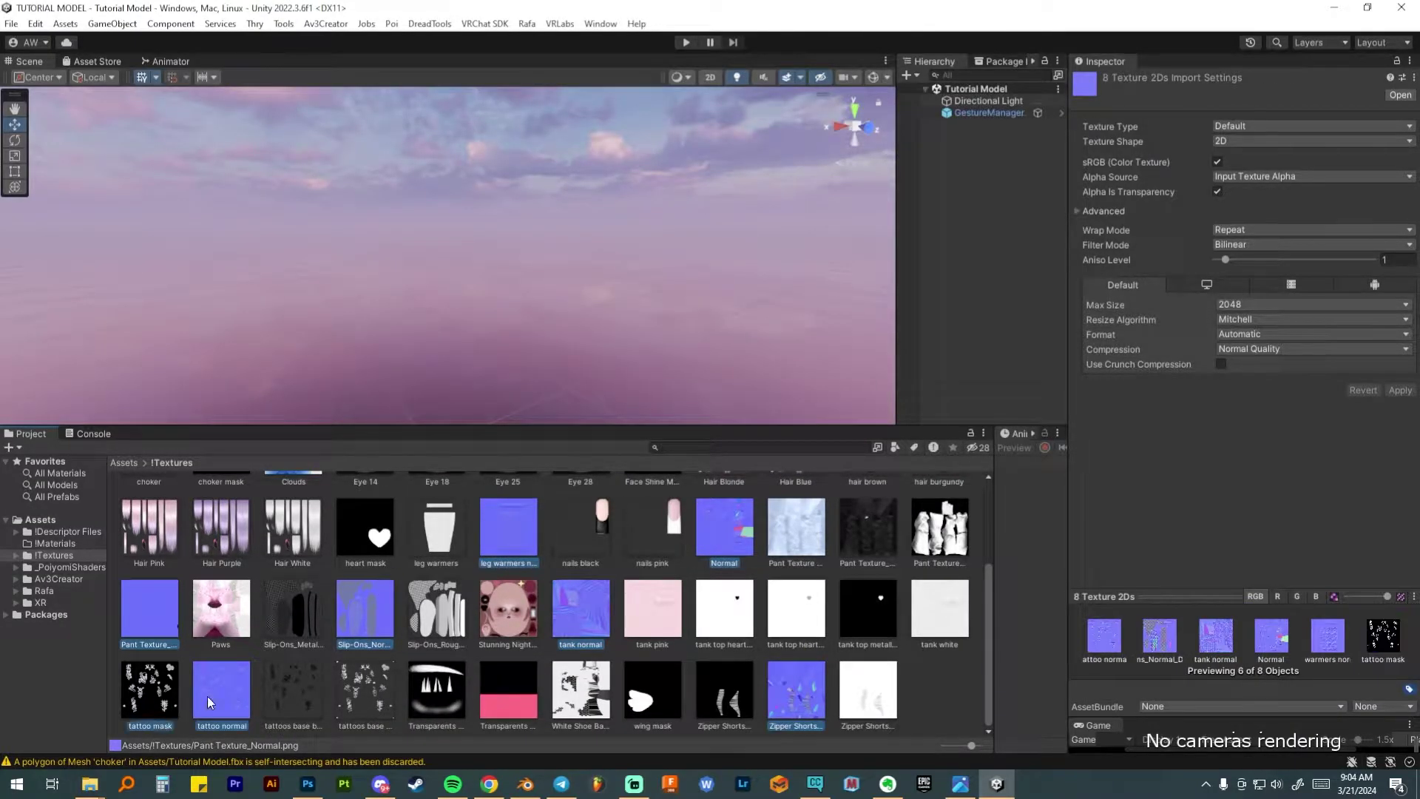
{"action": "left_click", "coordinate": [286, 688], "text": "ctrl"}
{"action": "left_click", "coordinate": [368, 684], "text": "ctrl"}
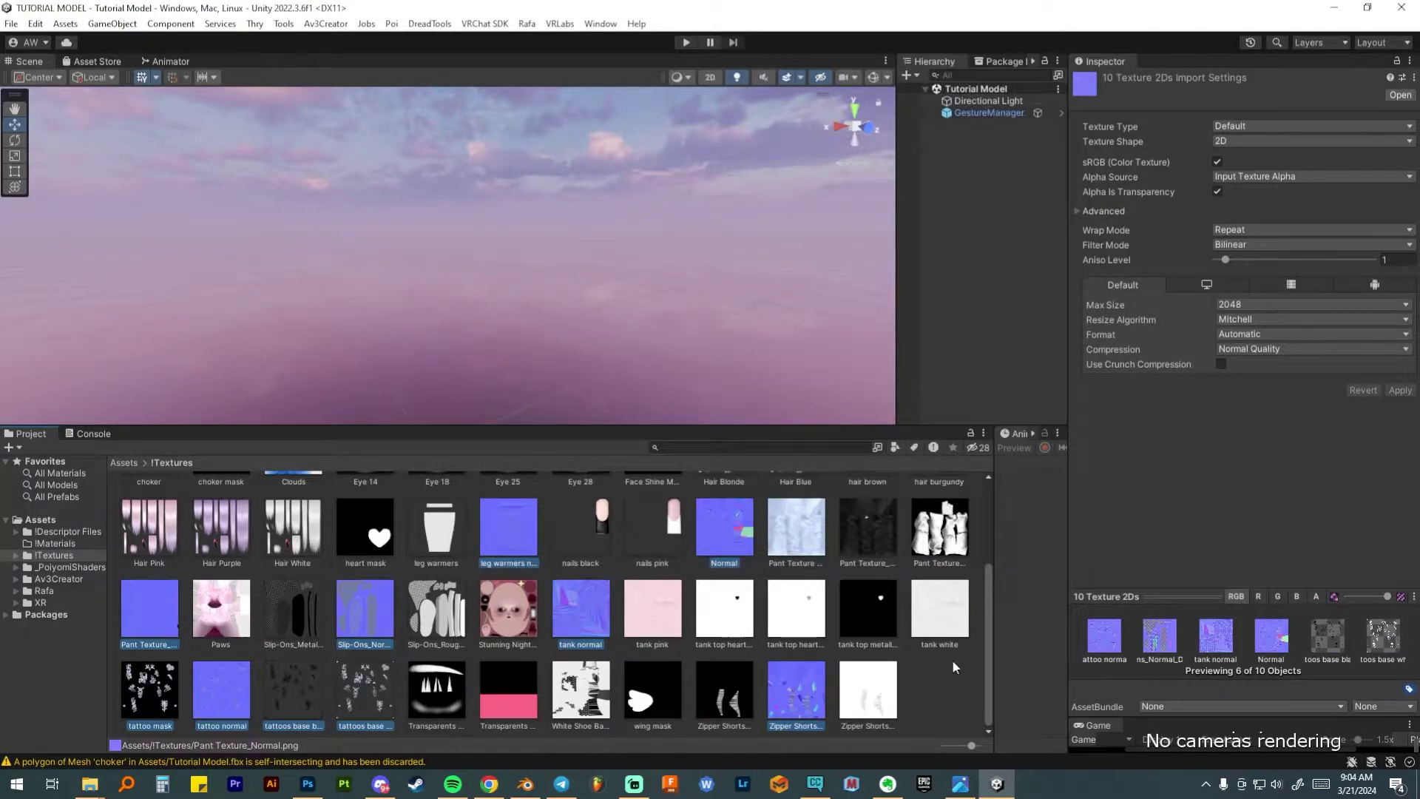
{"action": "scroll", "coordinate": [952, 659], "scroll_direction": "up", "scroll_amount": 2}
{"action": "left_click", "coordinate": [1236, 306]}
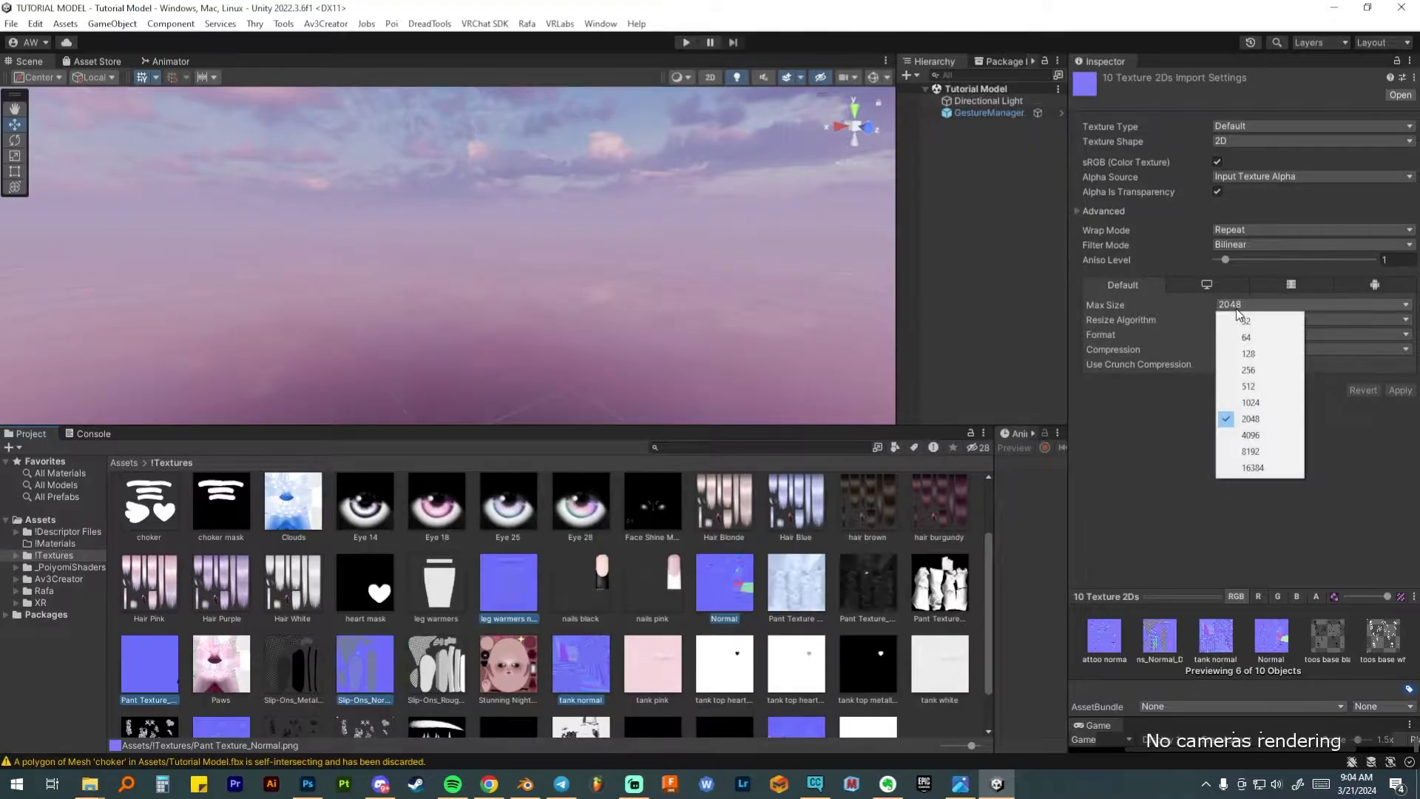
{"action": "left_click", "coordinate": [1250, 436]}
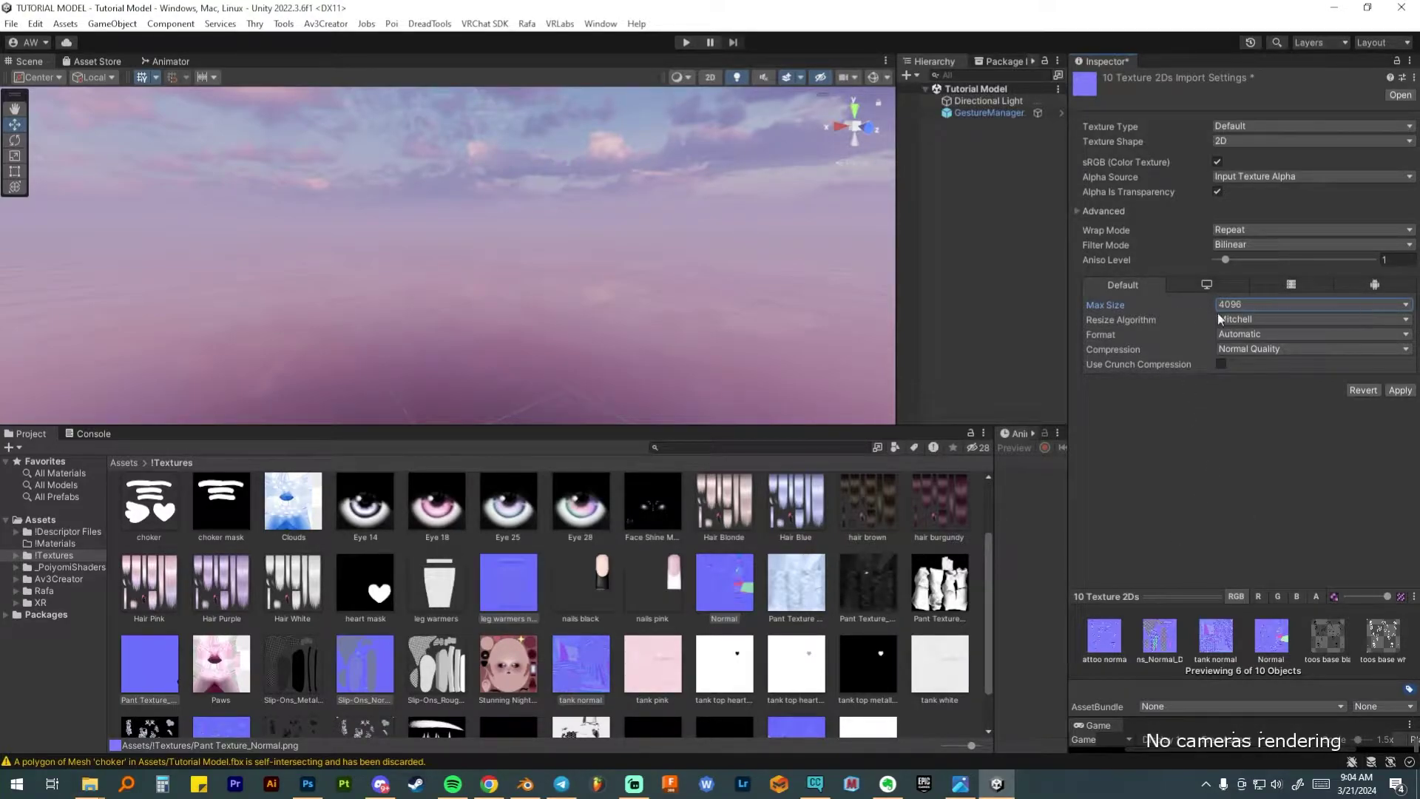
{"action": "left_click", "coordinate": [1400, 389]}
Import the Tutorial Model FBX from File Explorer into the root Assets folder and fix the textures flagged in the NormalMap settings
{"action": "scroll", "coordinate": [256, 516], "scroll_direction": "up", "scroll_amount": 3}
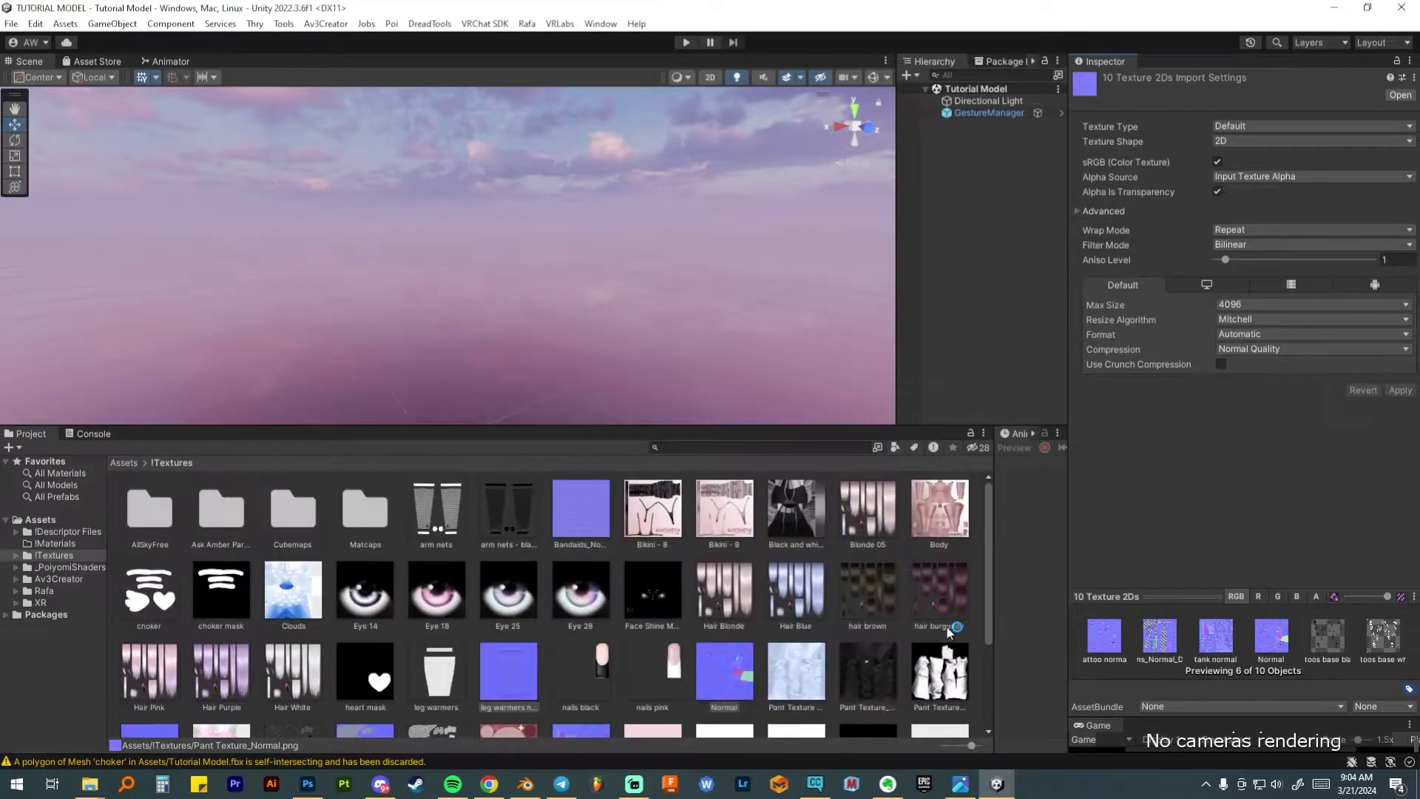
{"action": "left_click", "coordinate": [124, 463]}
{"action": "left_click", "coordinate": [506, 632]}
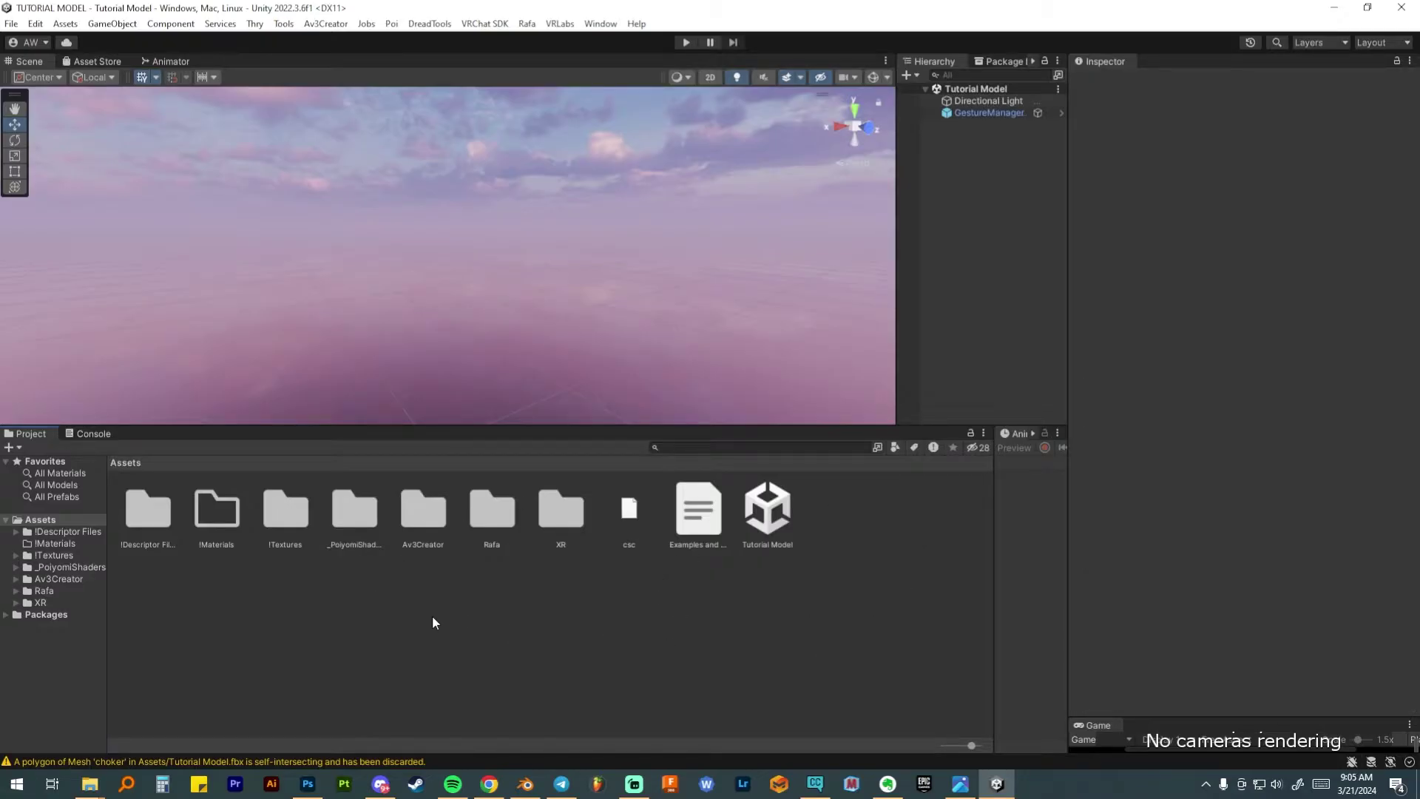
{"action": "left_click", "coordinate": [89, 784]}
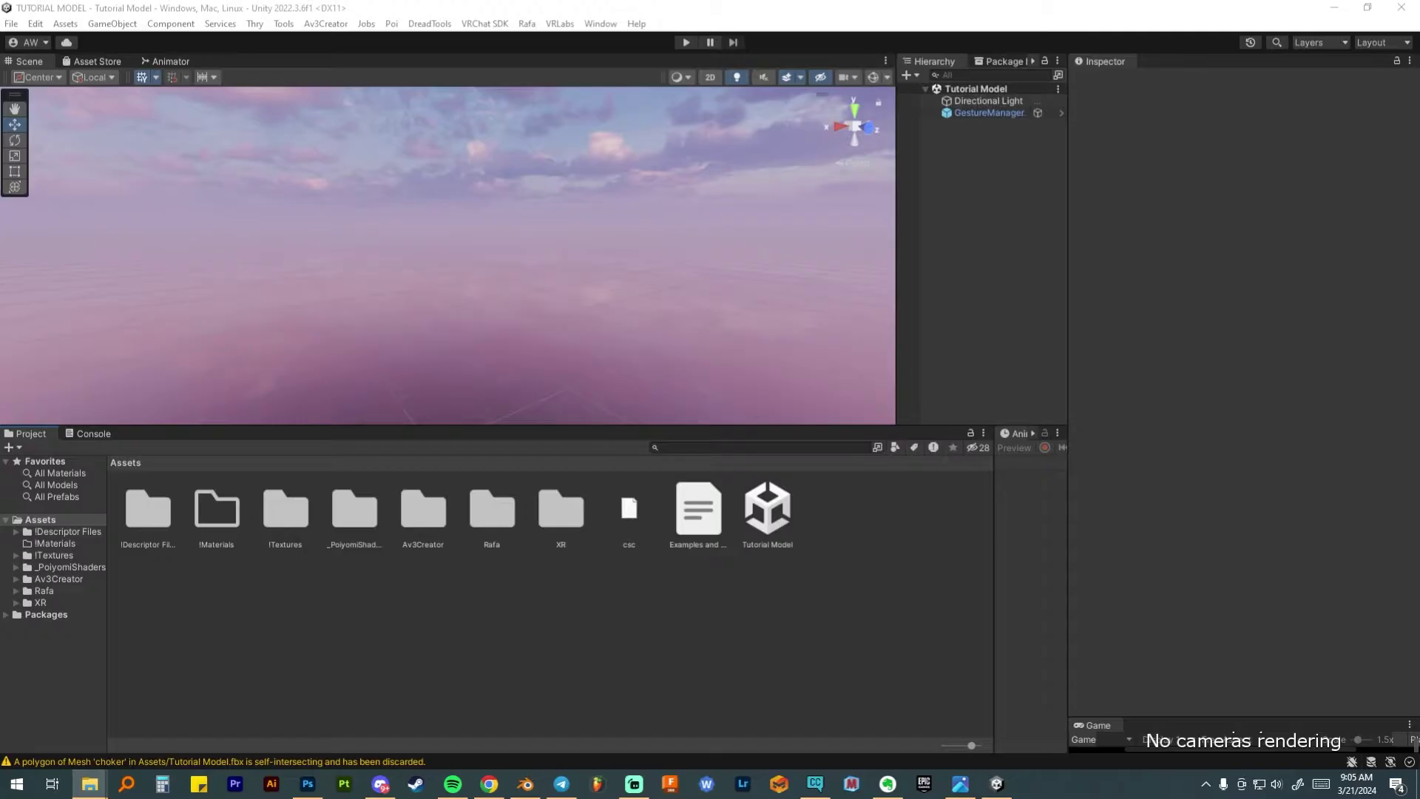
{"action": "left_click_drag", "start_coordinate": [925, 226], "coordinate": [866, 628]}
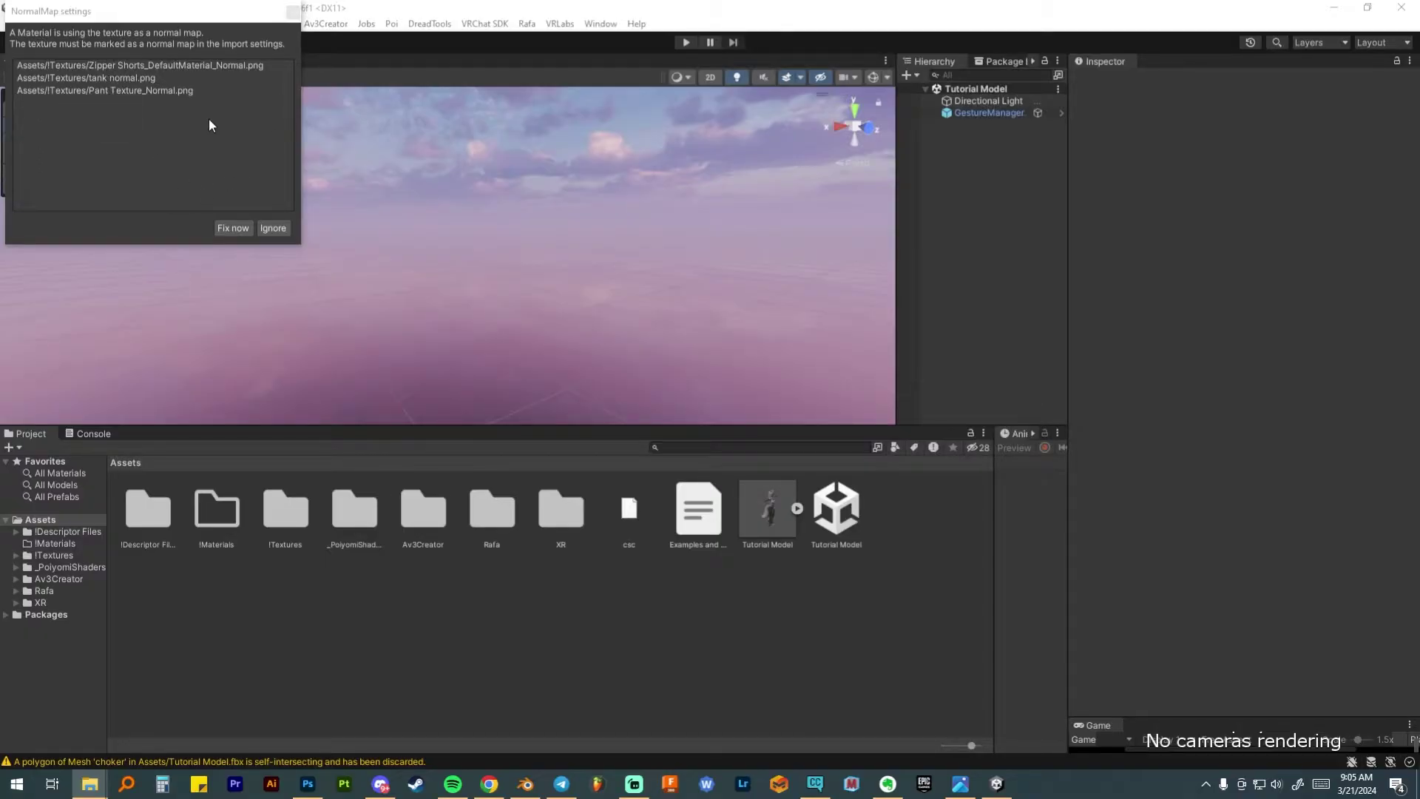
{"action": "left_click", "coordinate": [233, 230]}
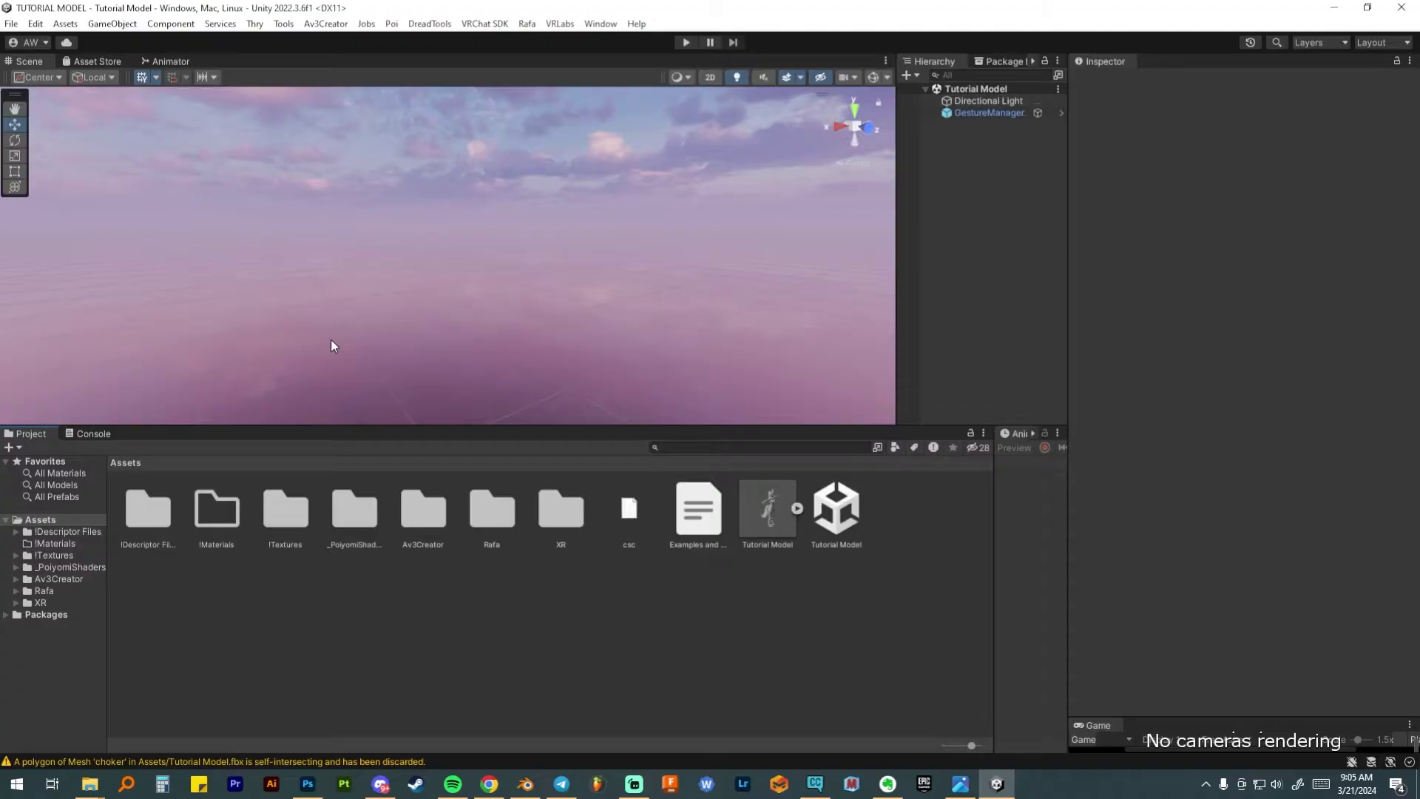
Enable Legacy Blend Shape Normals in the Tutorial Model's import settings
{"action": "left_click", "coordinate": [765, 512]}
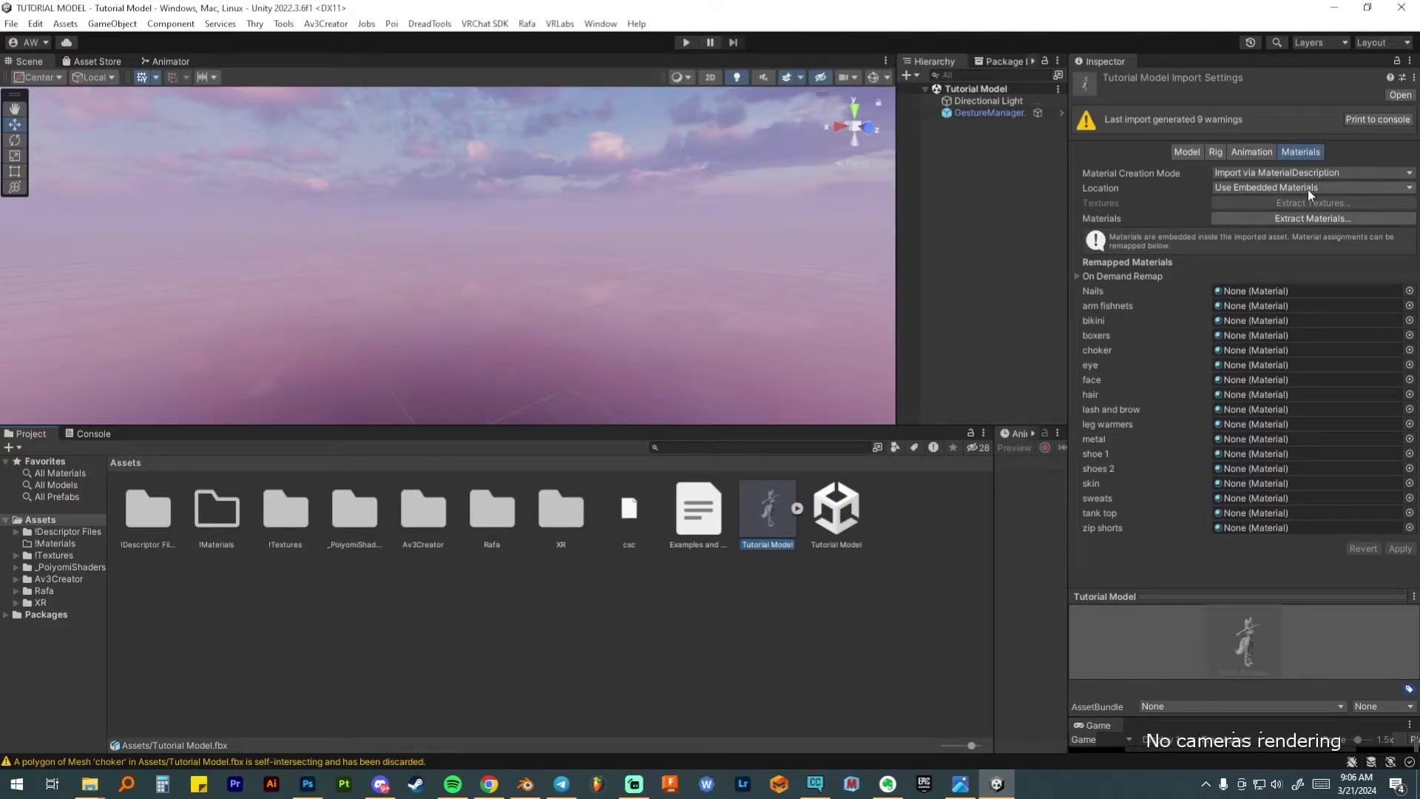
{"action": "left_click", "coordinate": [1193, 154]}
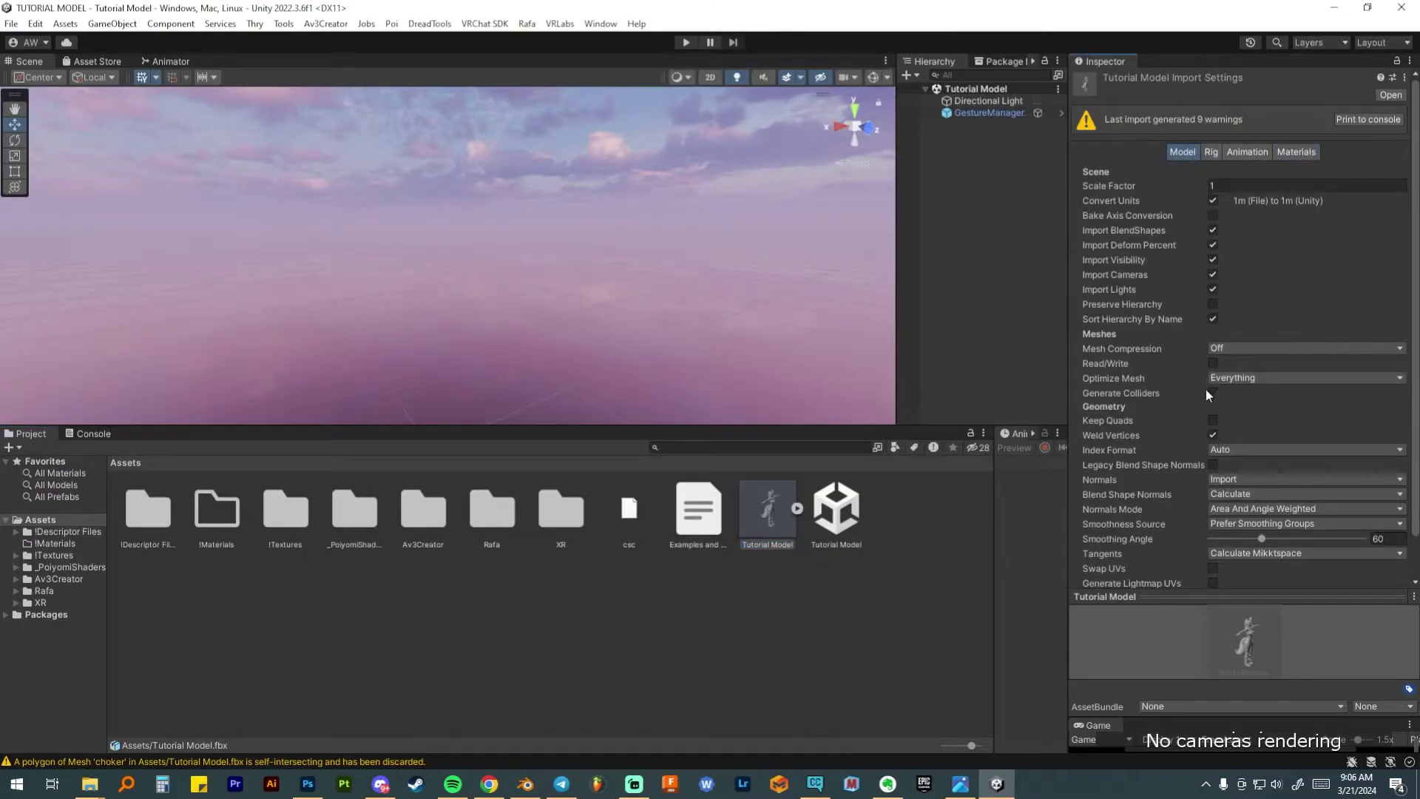
{"action": "left_click", "coordinate": [1213, 466]}
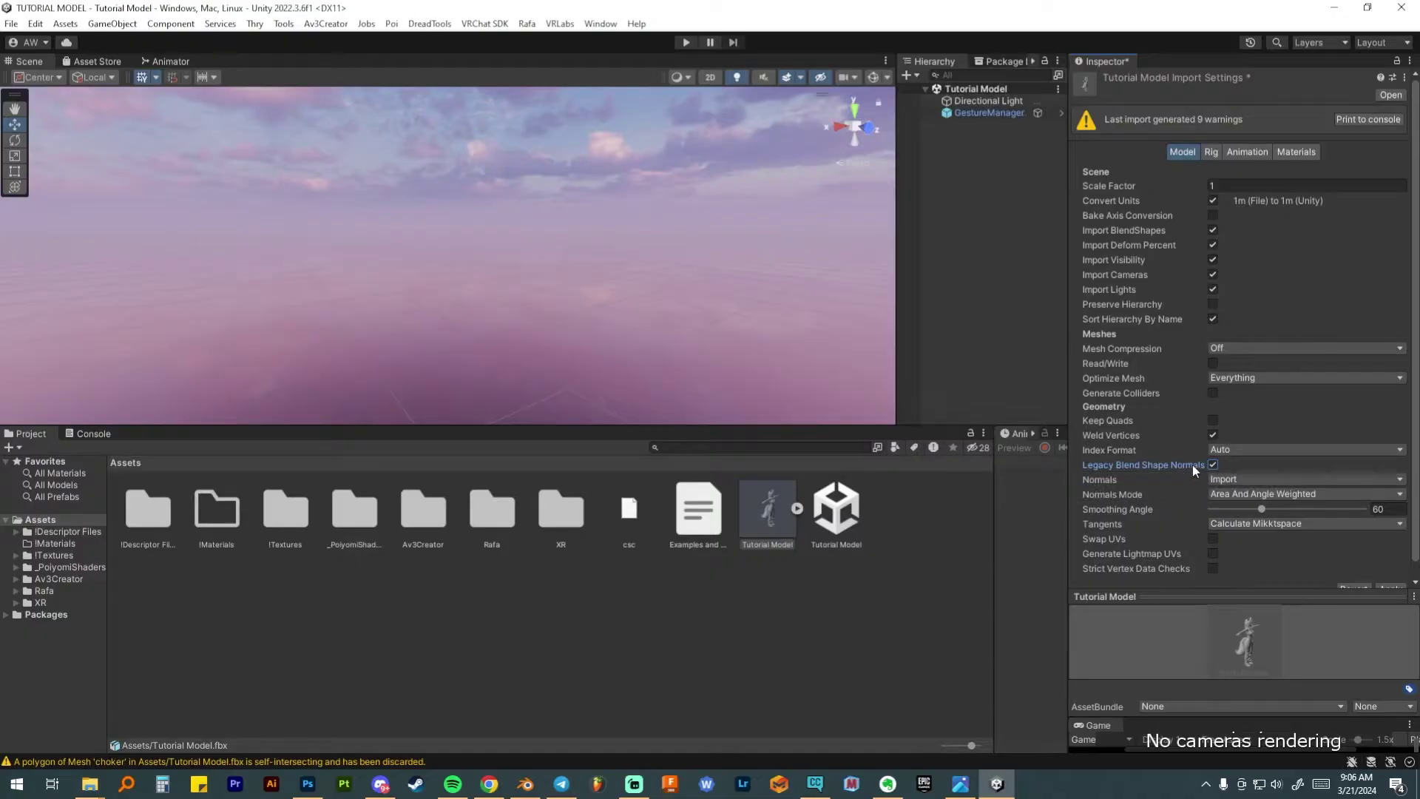
Set the Tutorial Model's rig Animation Type to Humanoid and apply the import settings
{"action": "left_click", "coordinate": [1212, 154]}
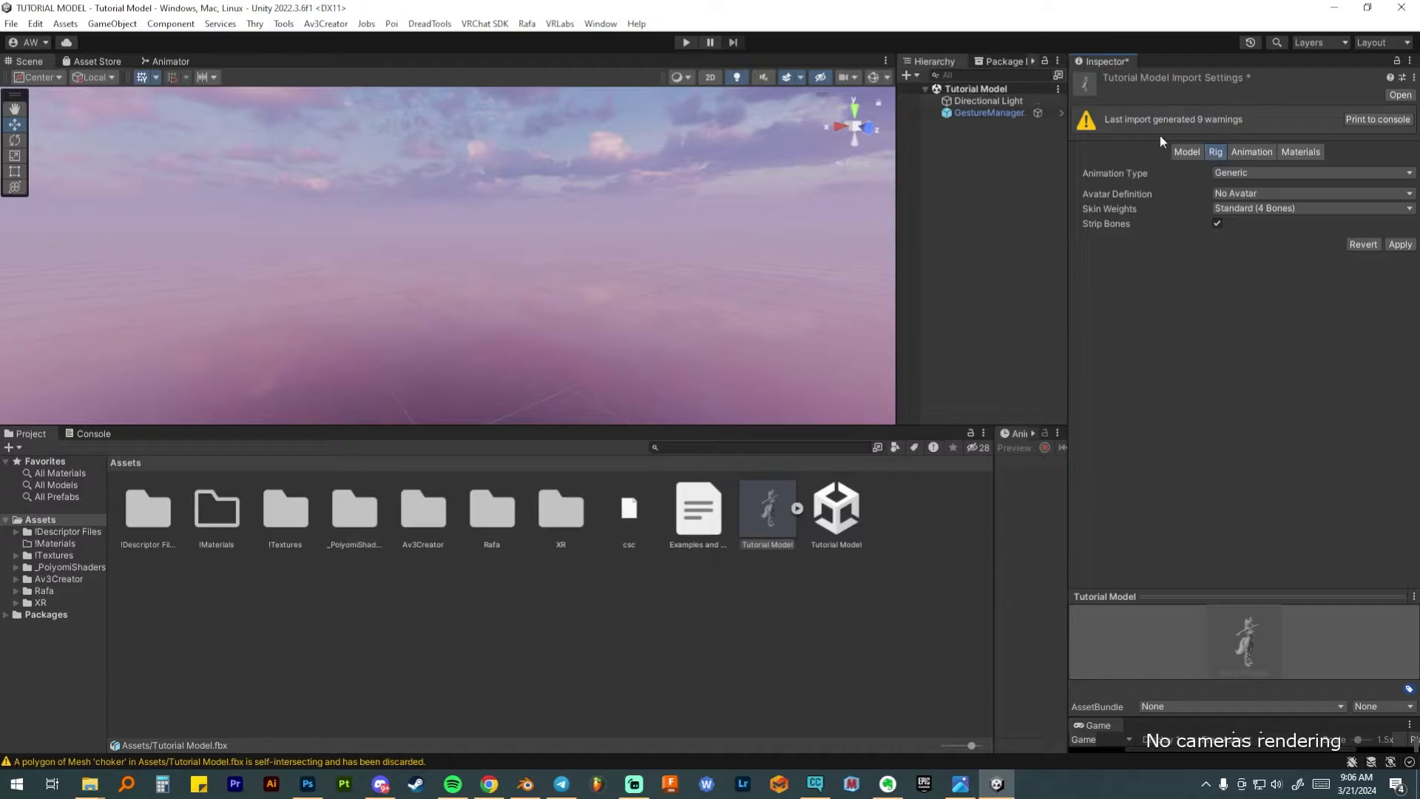
{"action": "left_click", "coordinate": [1263, 173]}
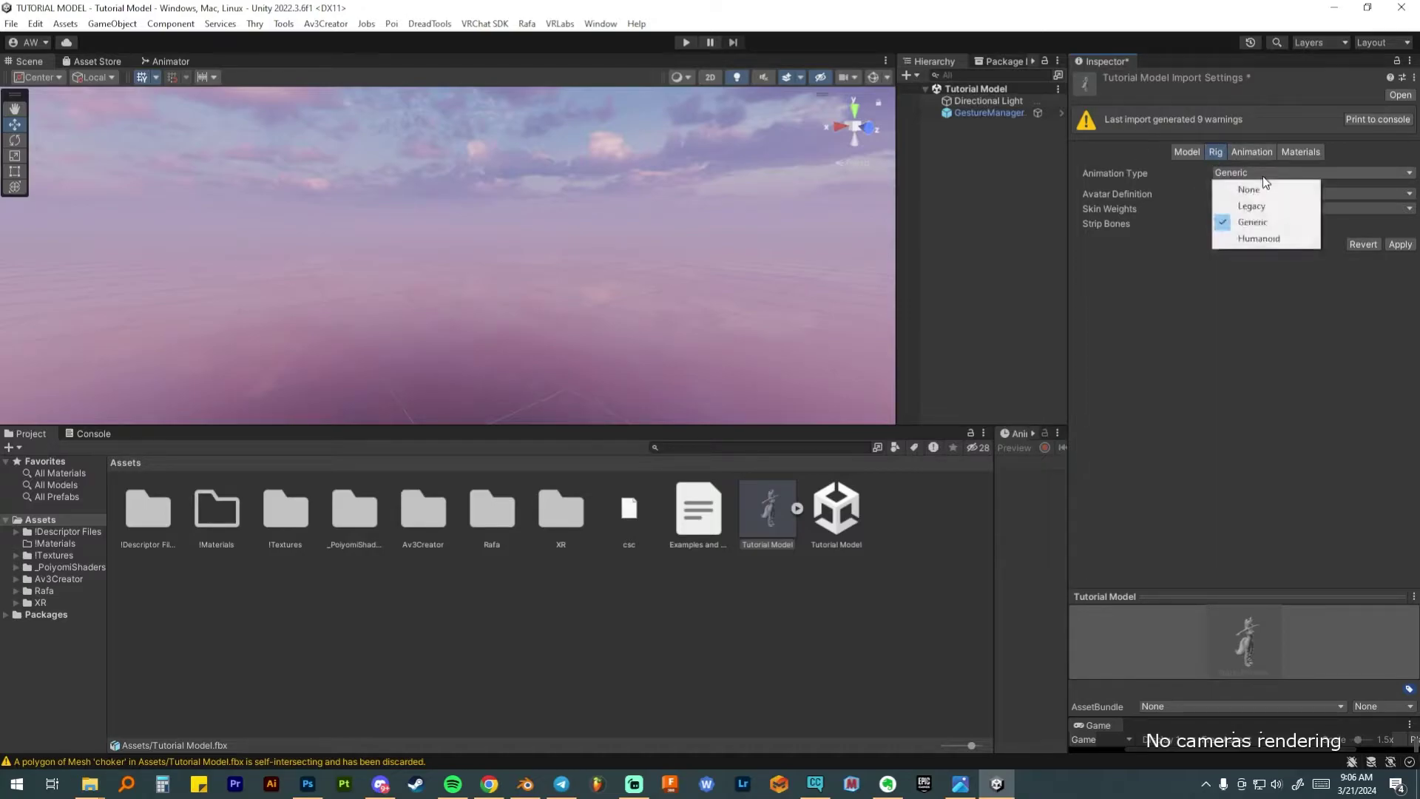
{"action": "left_click", "coordinate": [1265, 239]}
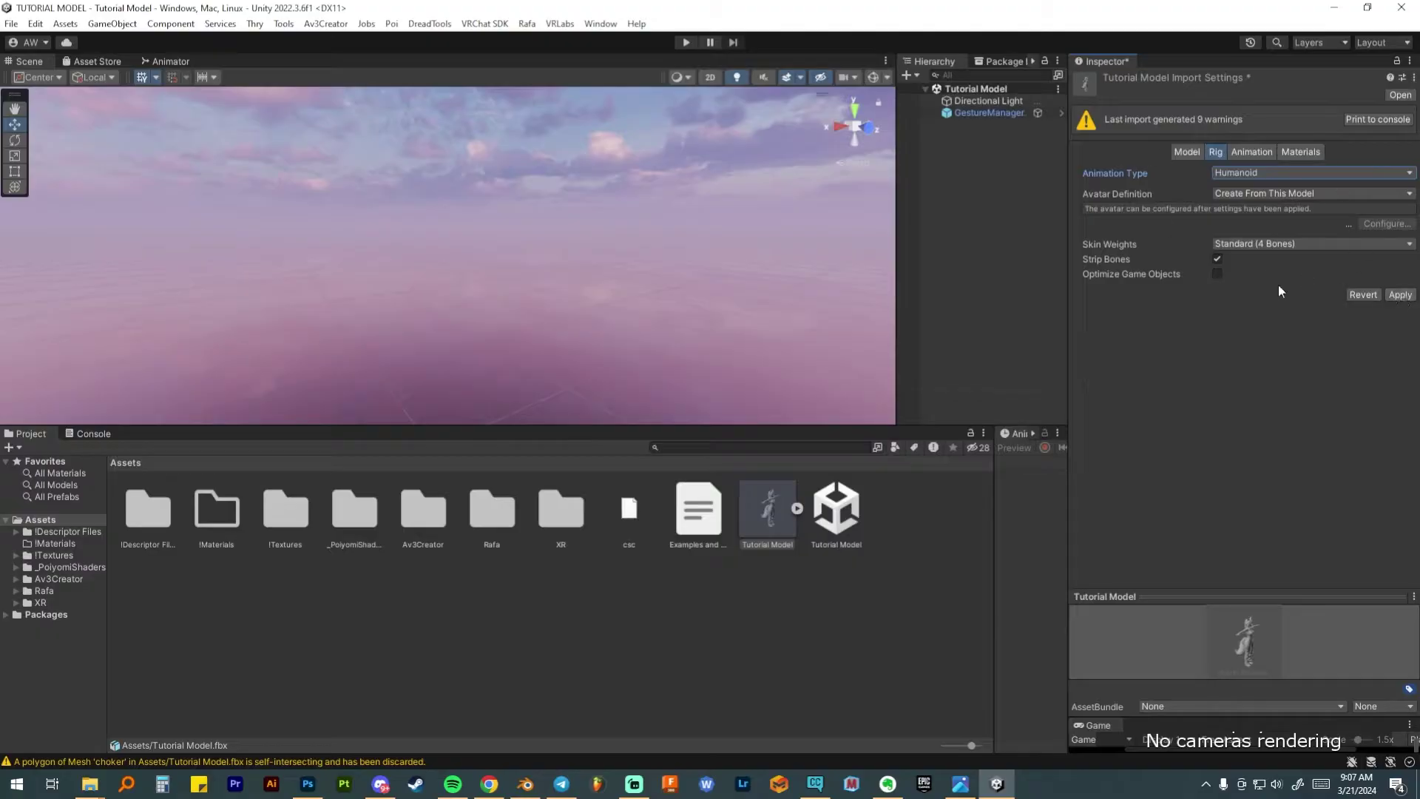
{"action": "left_click", "coordinate": [1400, 295]}
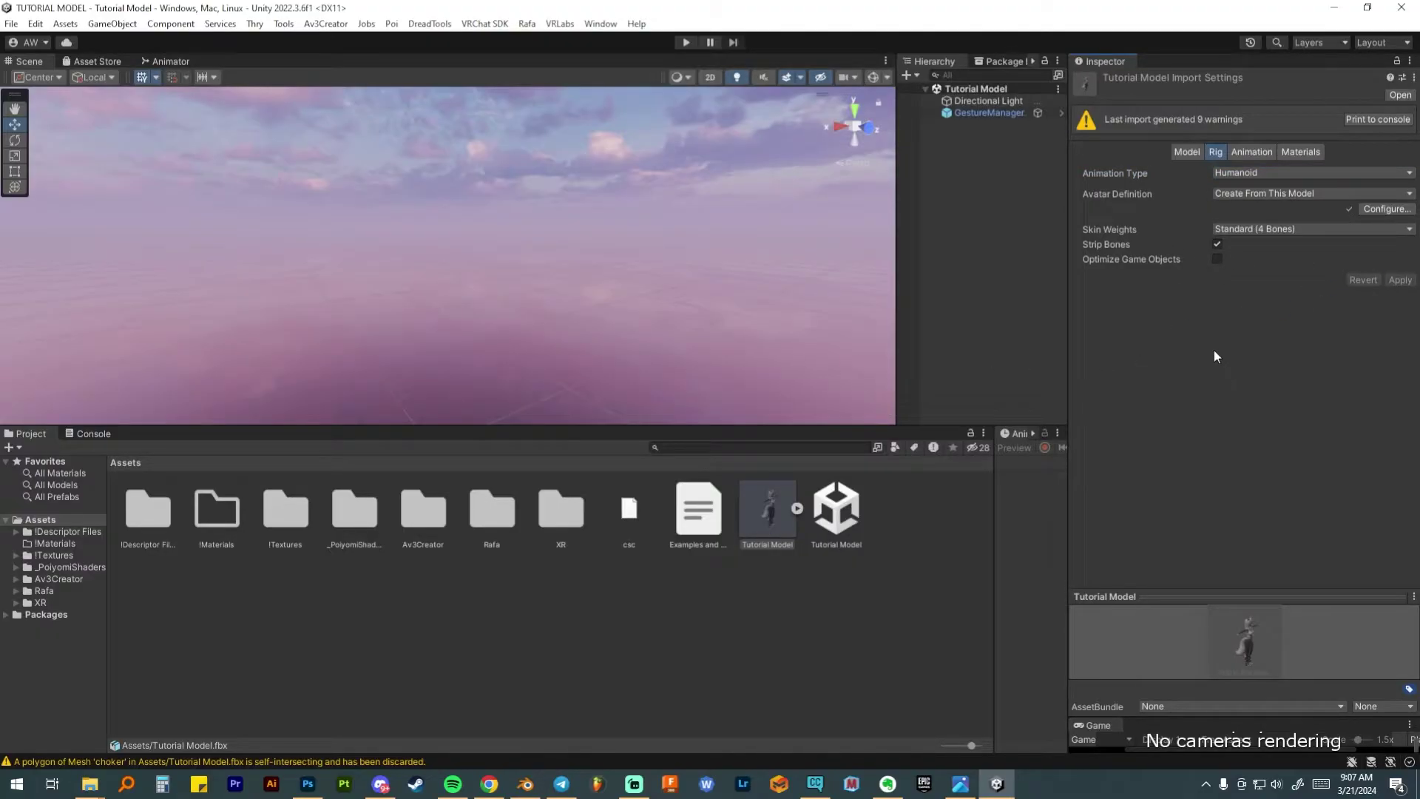
Open the Tutorial Model's avatar configuration and enlarge the scene view to inspect the mapped skeleton
{"action": "left_click", "coordinate": [1385, 209]}
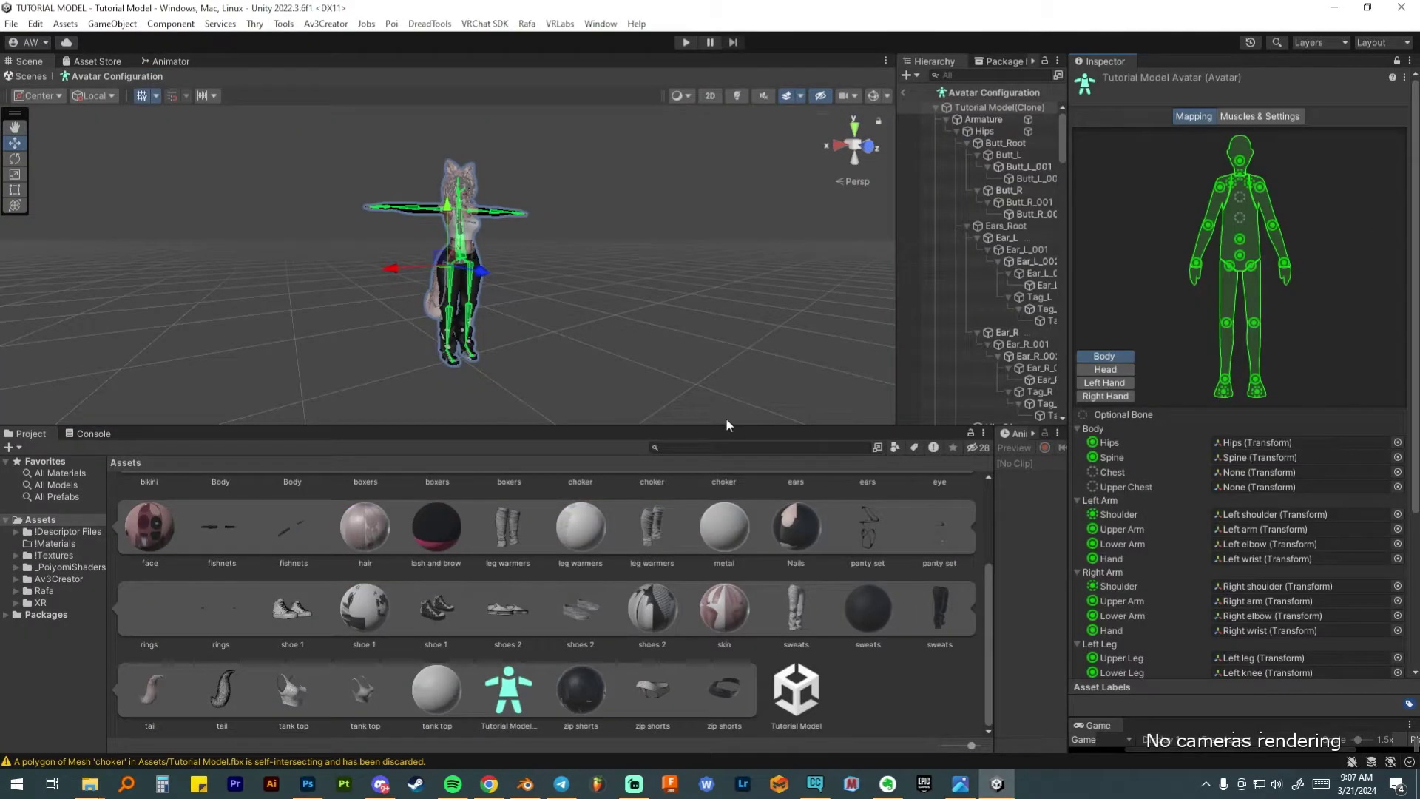
{"action": "left_click_drag", "start_coordinate": [722, 426], "coordinate": [722, 674]}
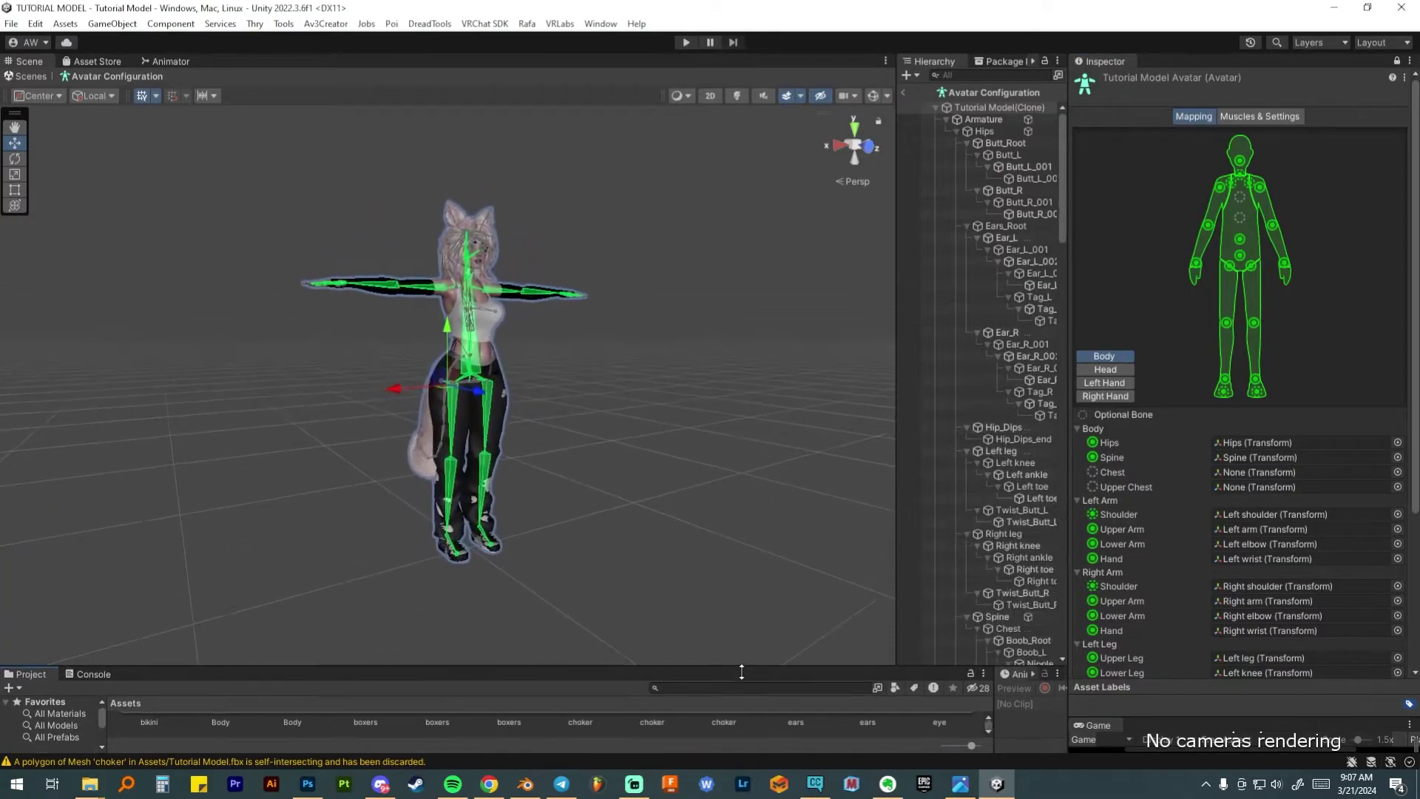
{"action": "scroll", "coordinate": [580, 387], "scroll_direction": "up", "scroll_amount": 5}
{"action": "left_click_drag", "start_coordinate": [580, 387], "coordinate": [549, 330], "text": "alt"}
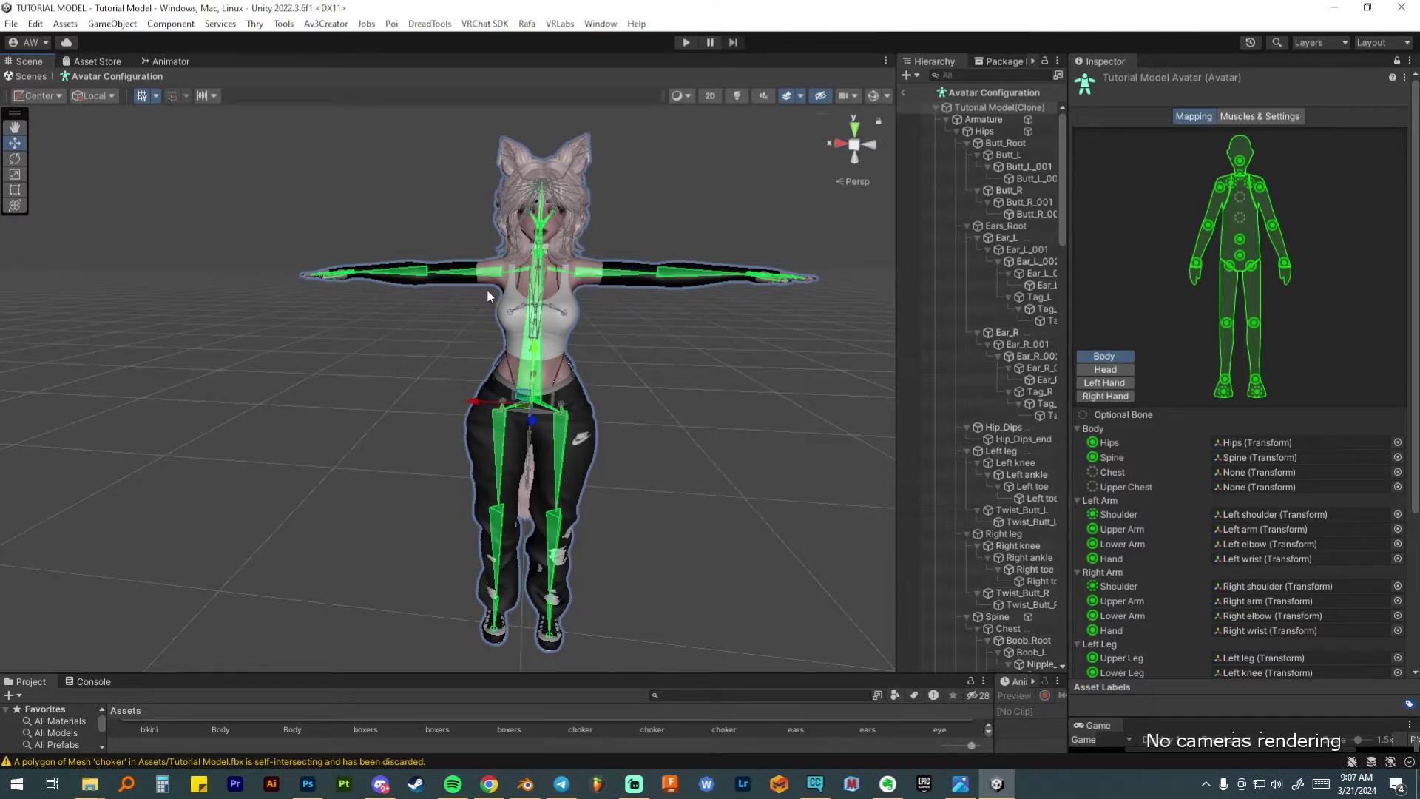
{"action": "left_click_drag", "start_coordinate": [487, 289], "coordinate": [595, 352], "text": "alt"}
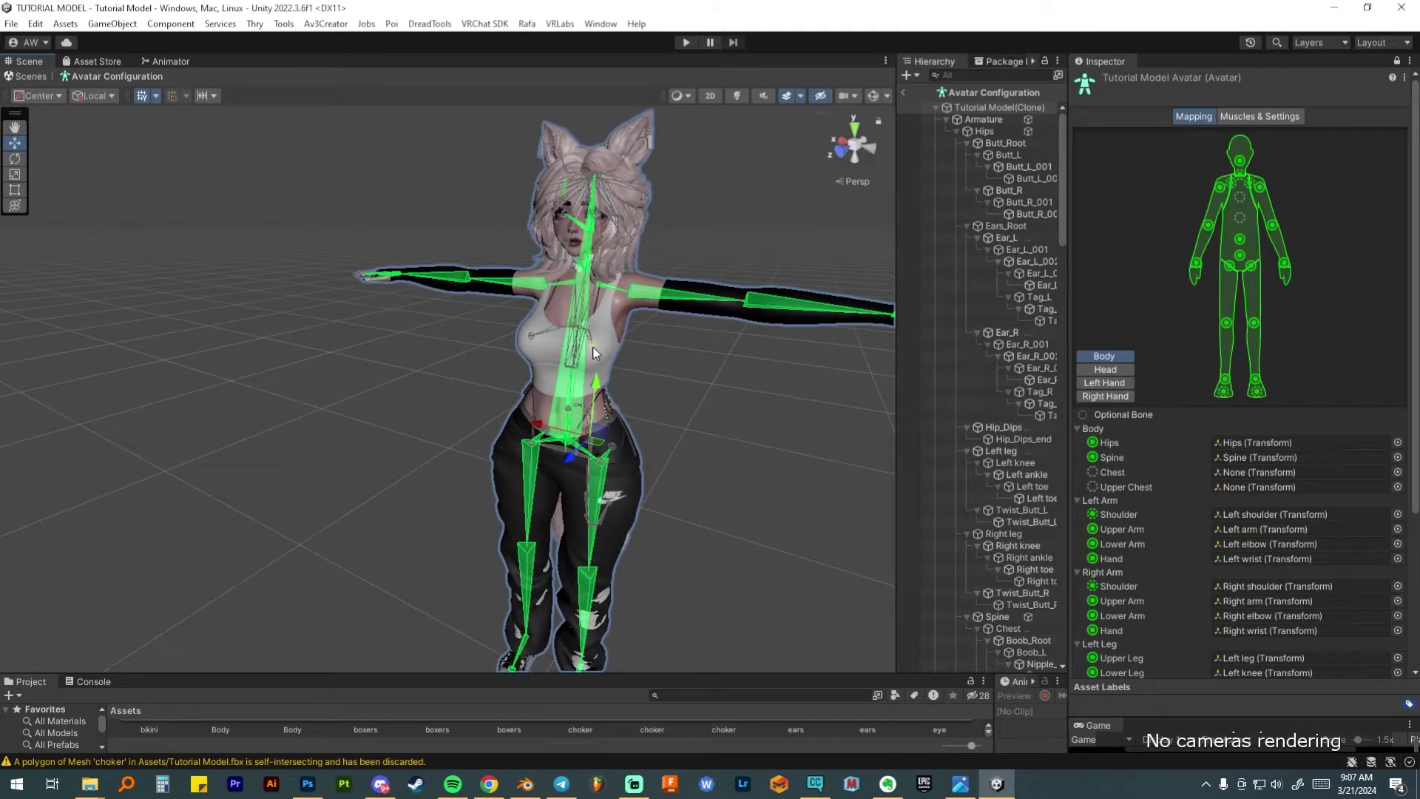
{"action": "key", "text": "f"}
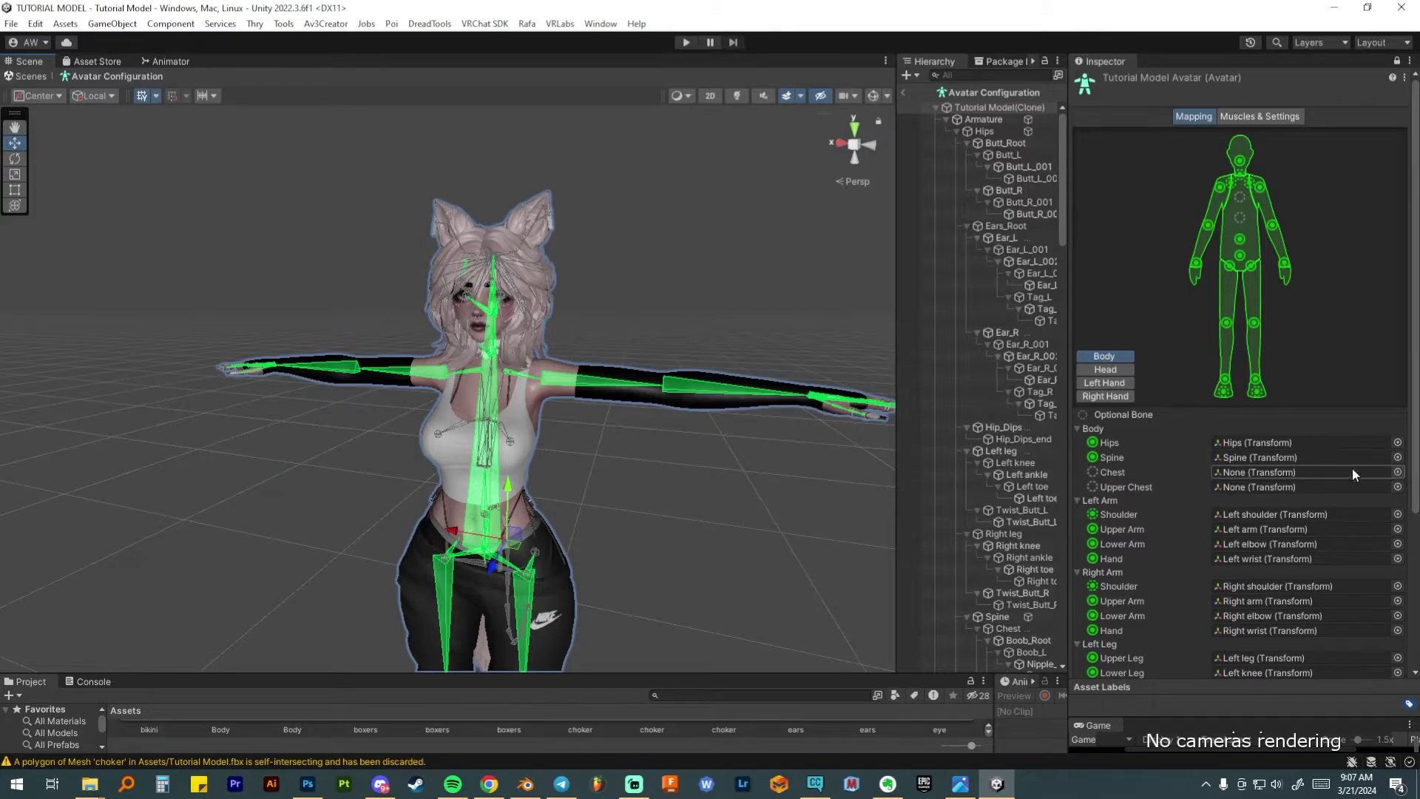
Assign the Chest transform to the empty Chest slot in the avatar's body mapping
{"action": "scroll", "coordinate": [1144, 500], "scroll_direction": "down", "scroll_amount": 3}
{"action": "scroll", "coordinate": [1144, 500], "scroll_direction": "up", "scroll_amount": 3}
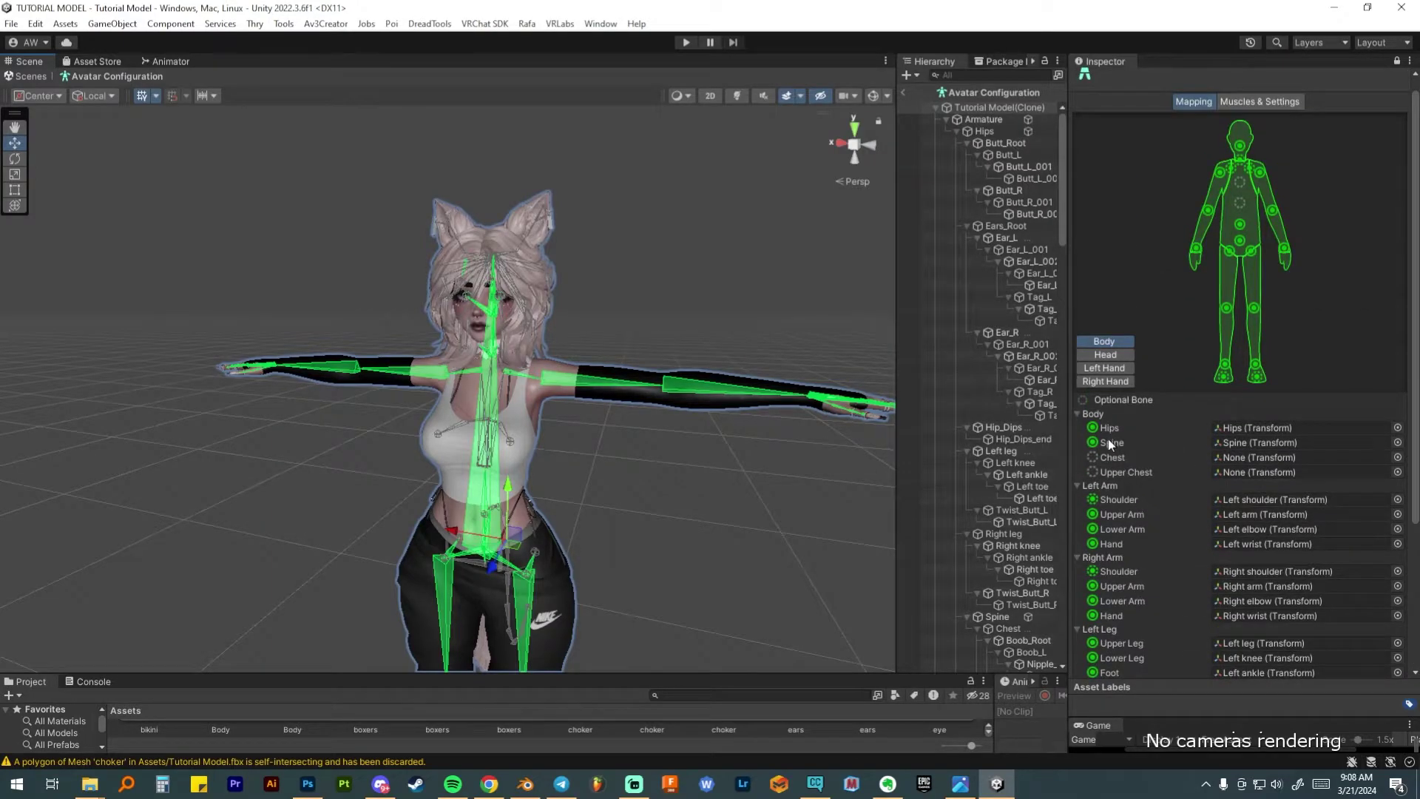
{"action": "scroll", "coordinate": [1110, 444], "scroll_direction": "down", "scroll_amount": 2}
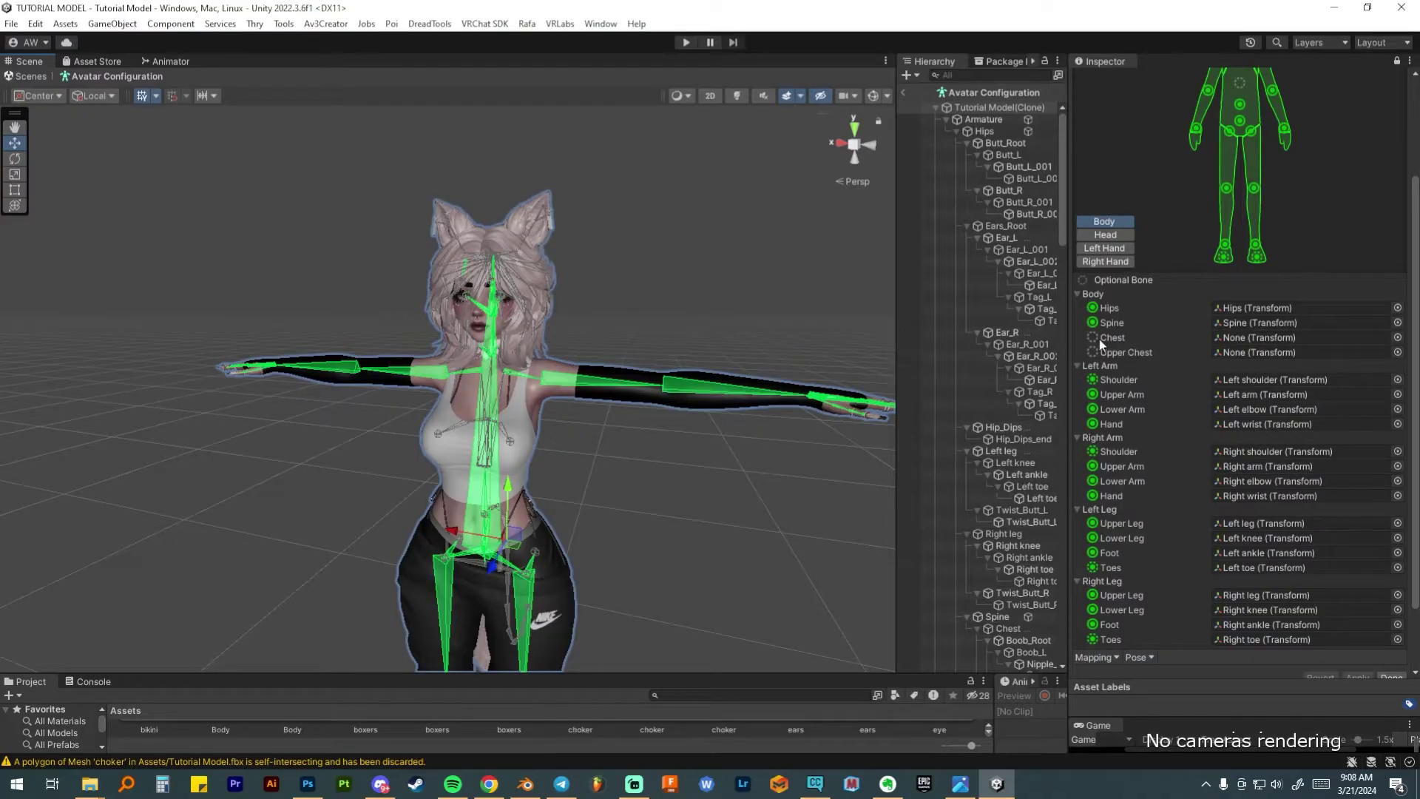
{"action": "left_click", "coordinate": [1398, 338]}
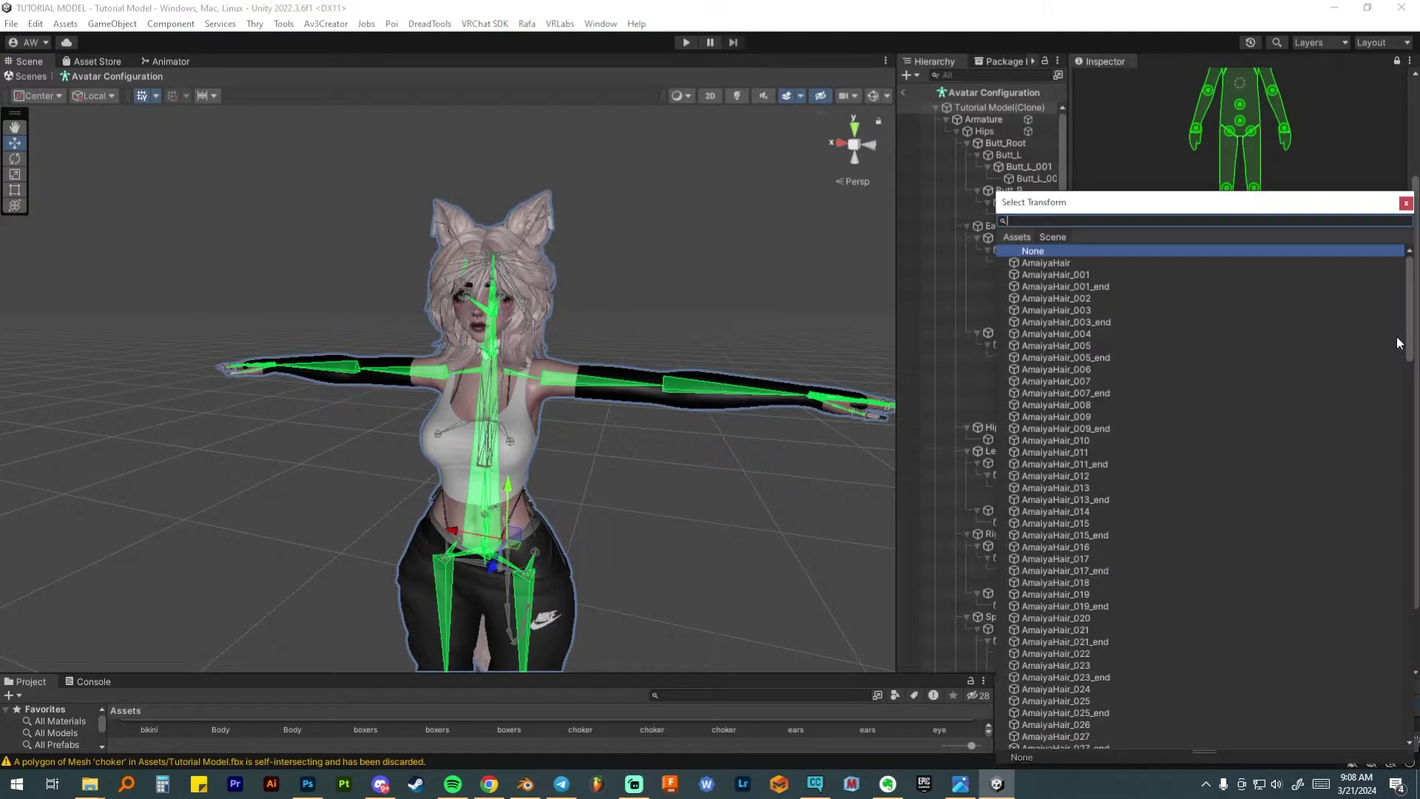
{"action": "type", "text": "chest"}
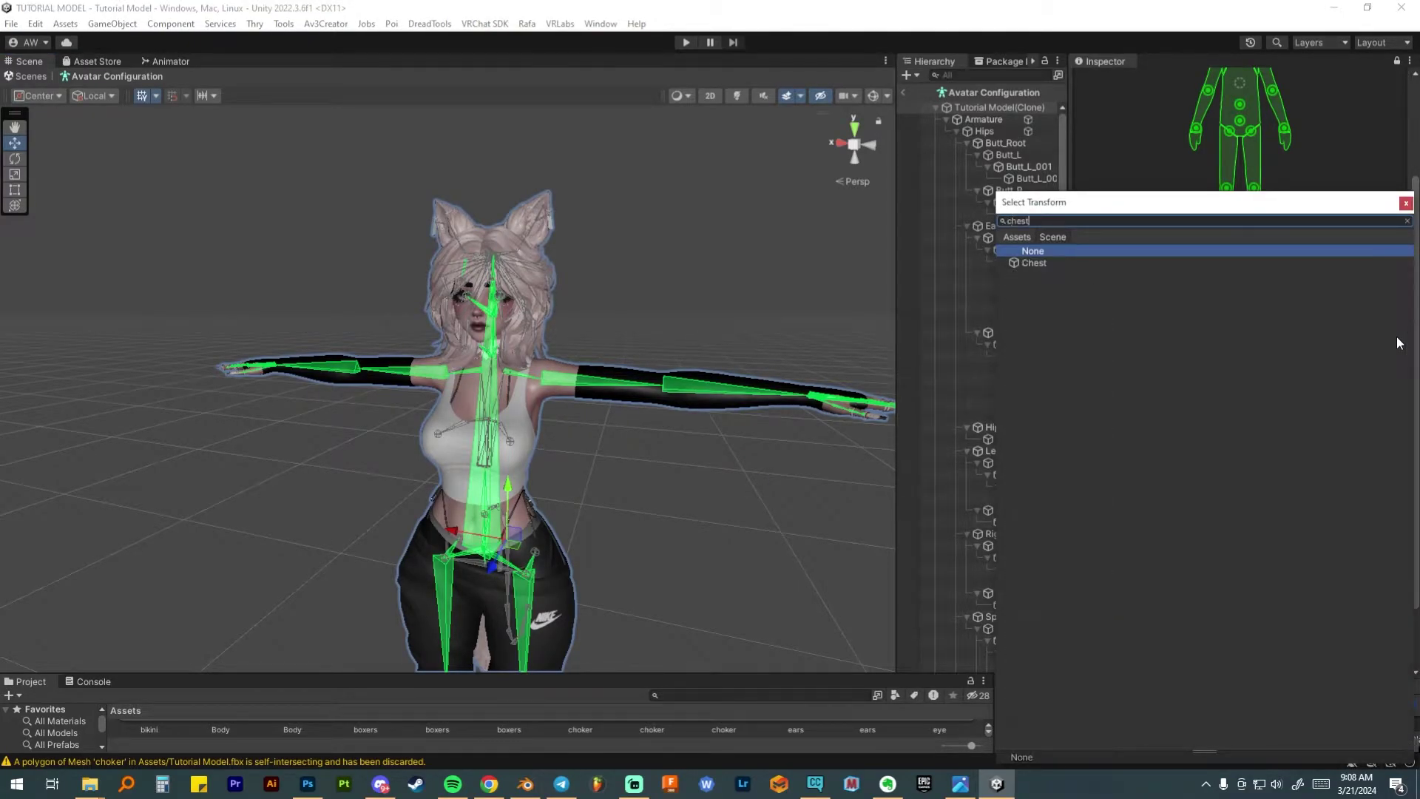
{"action": "left_click", "coordinate": [1036, 265]}
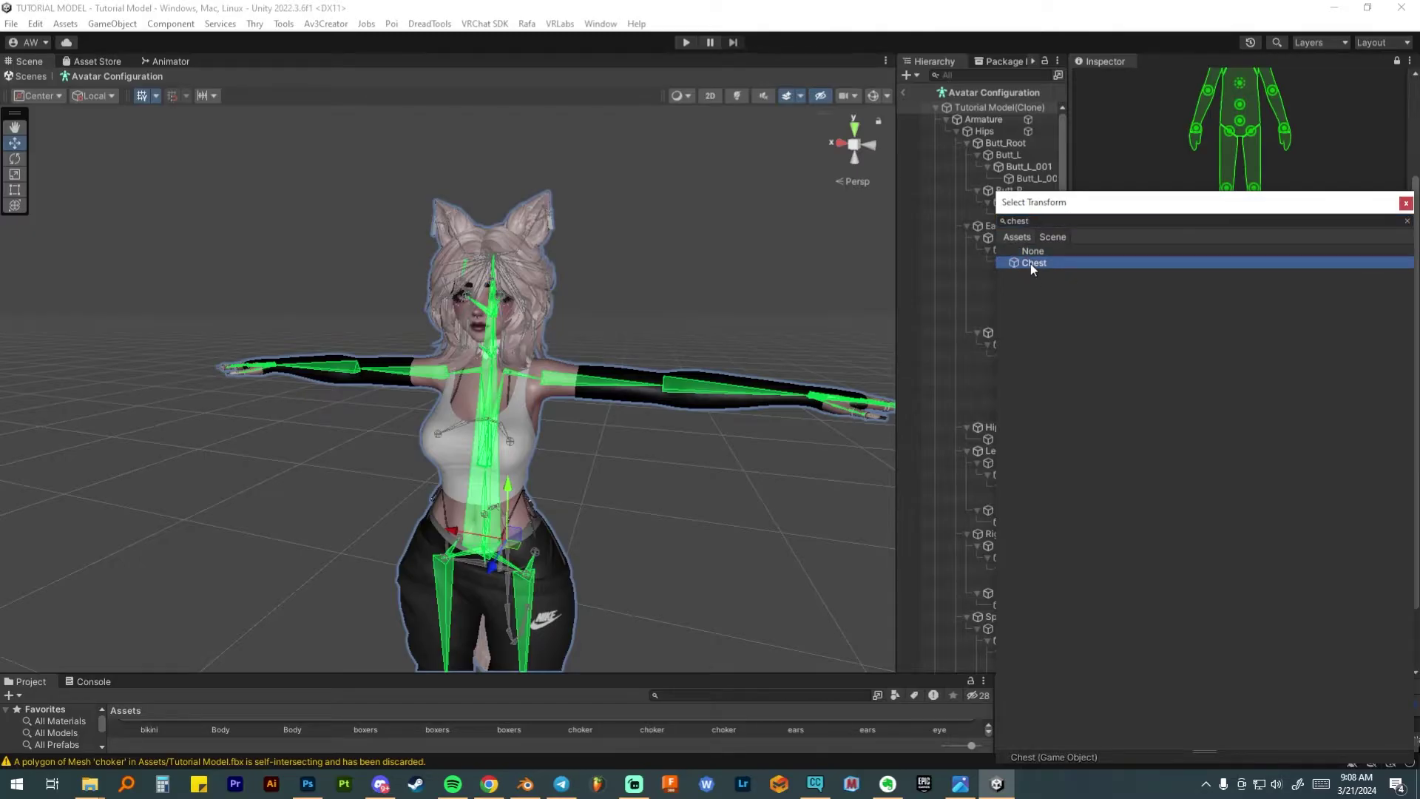
{"action": "double_click", "coordinate": [1031, 264]}
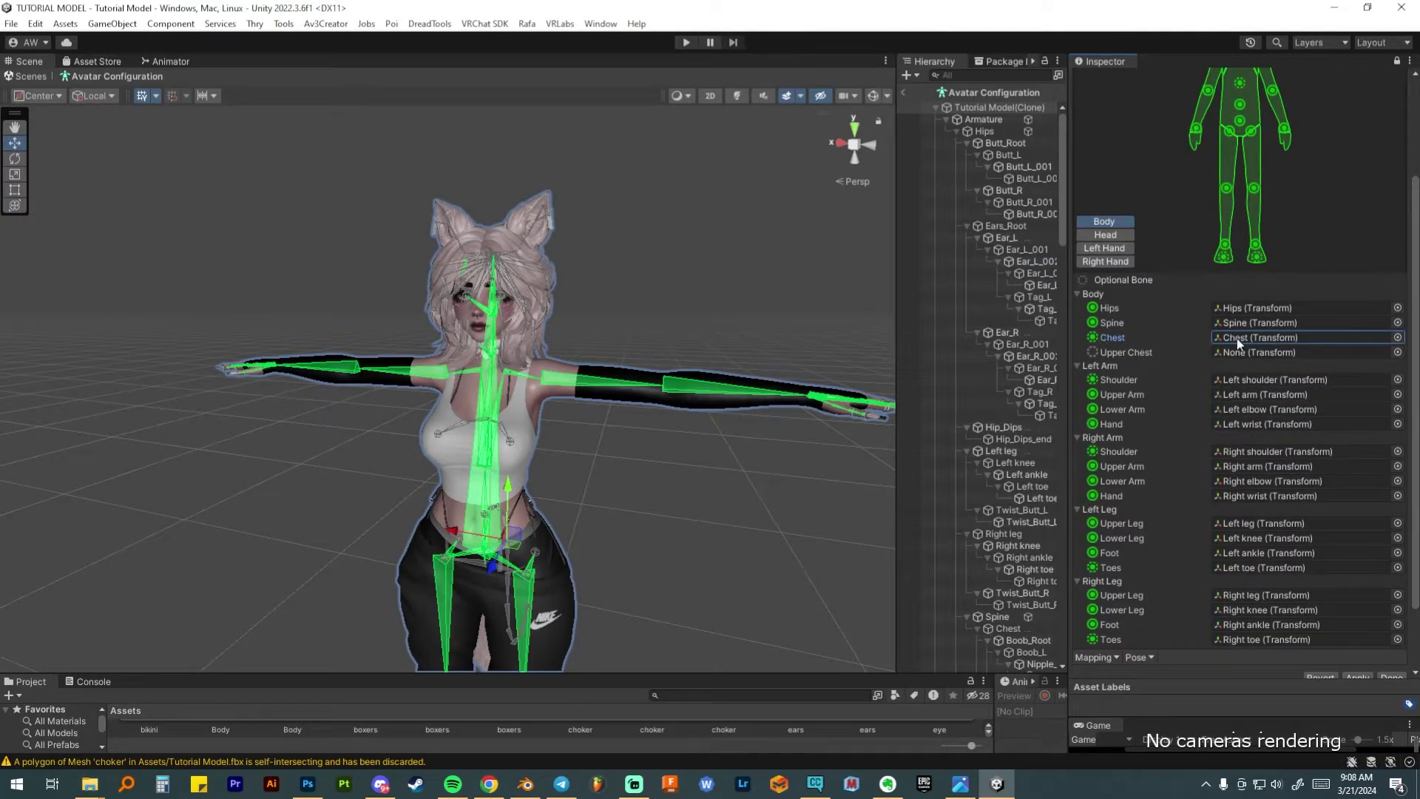
Check the finger bone assignments in the avatar's left and right hand mappings
{"action": "scroll", "coordinate": [1237, 339], "scroll_direction": "up", "scroll_amount": 4}
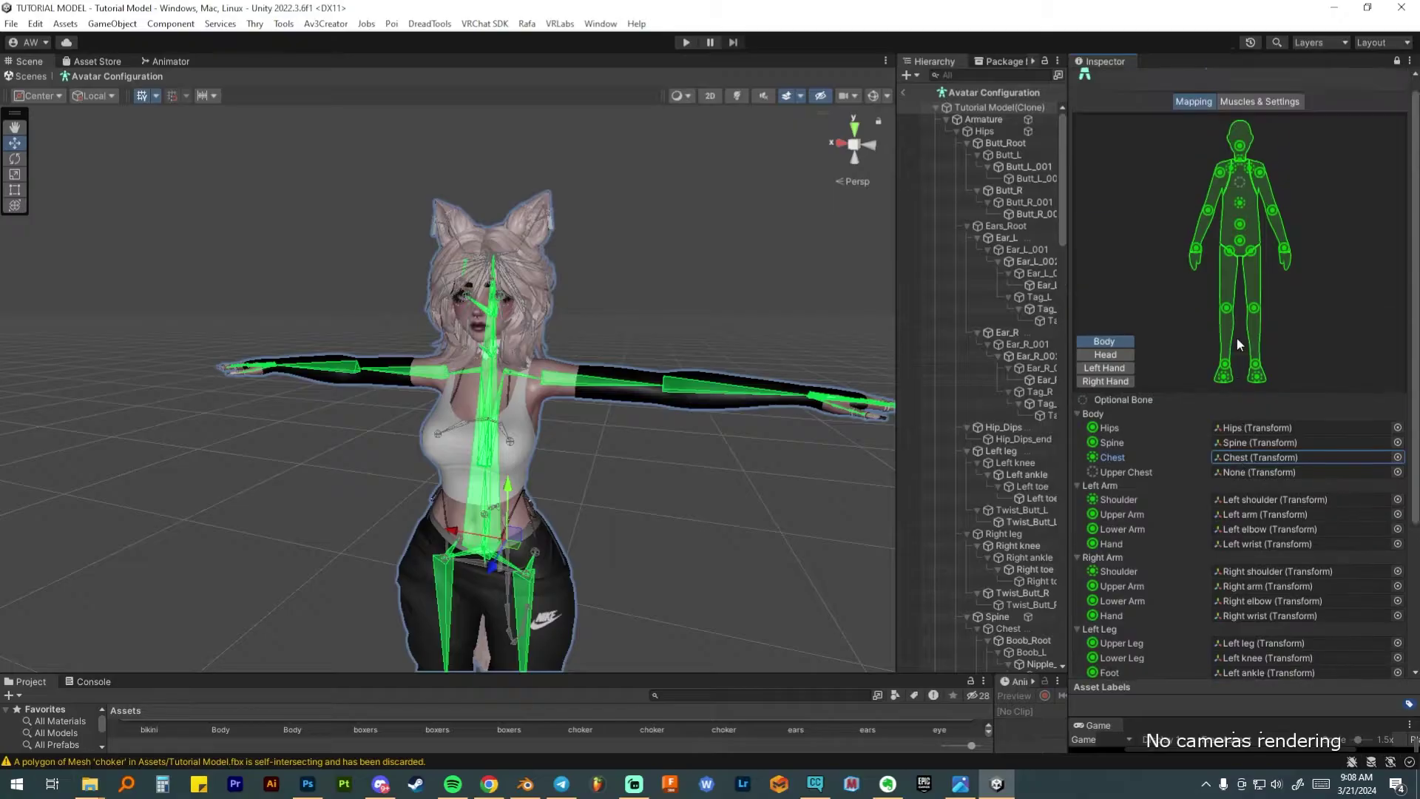
{"action": "left_click", "coordinate": [1104, 382]}
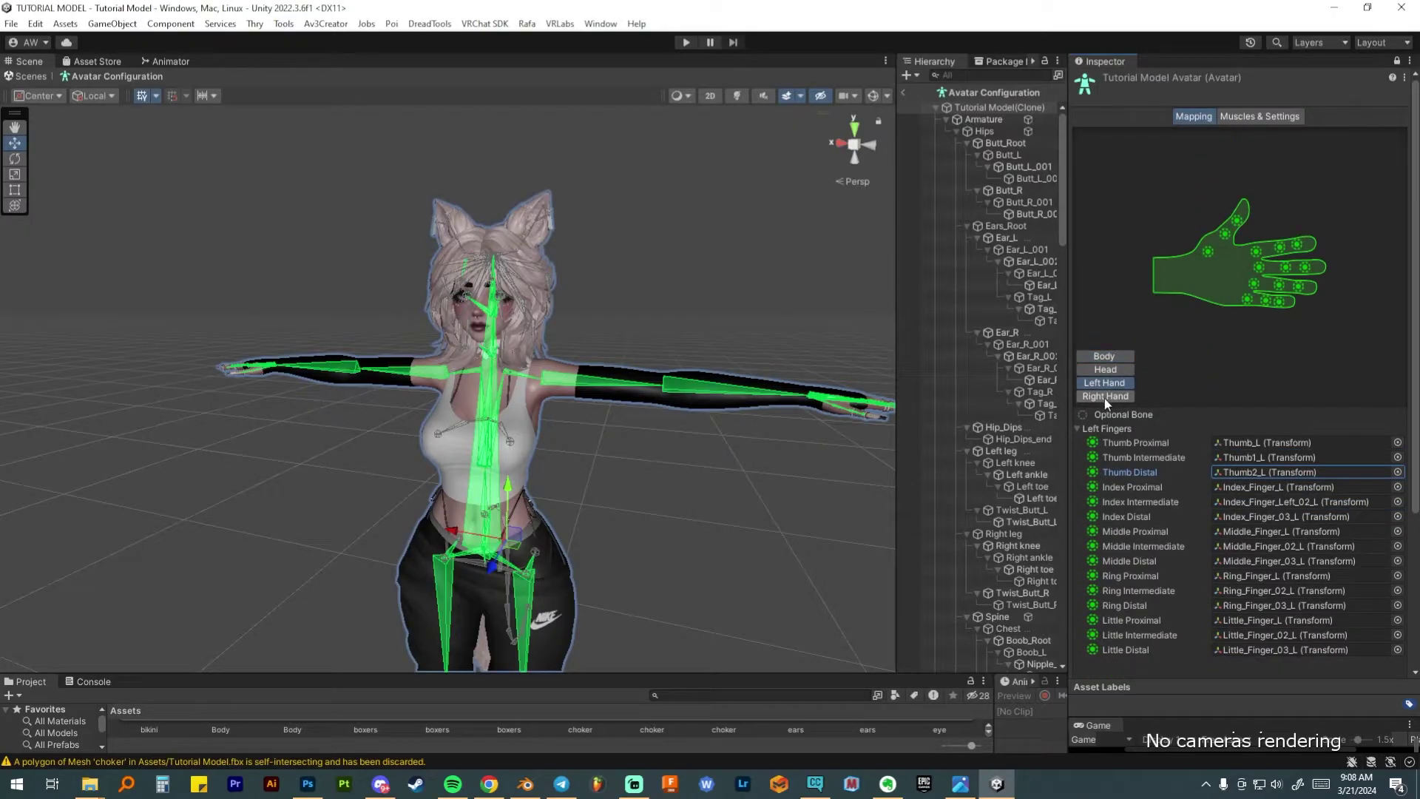
{"action": "left_click", "coordinate": [1104, 398]}
{"action": "left_click", "coordinate": [1103, 383]}
{"action": "left_click", "coordinate": [1104, 397]}
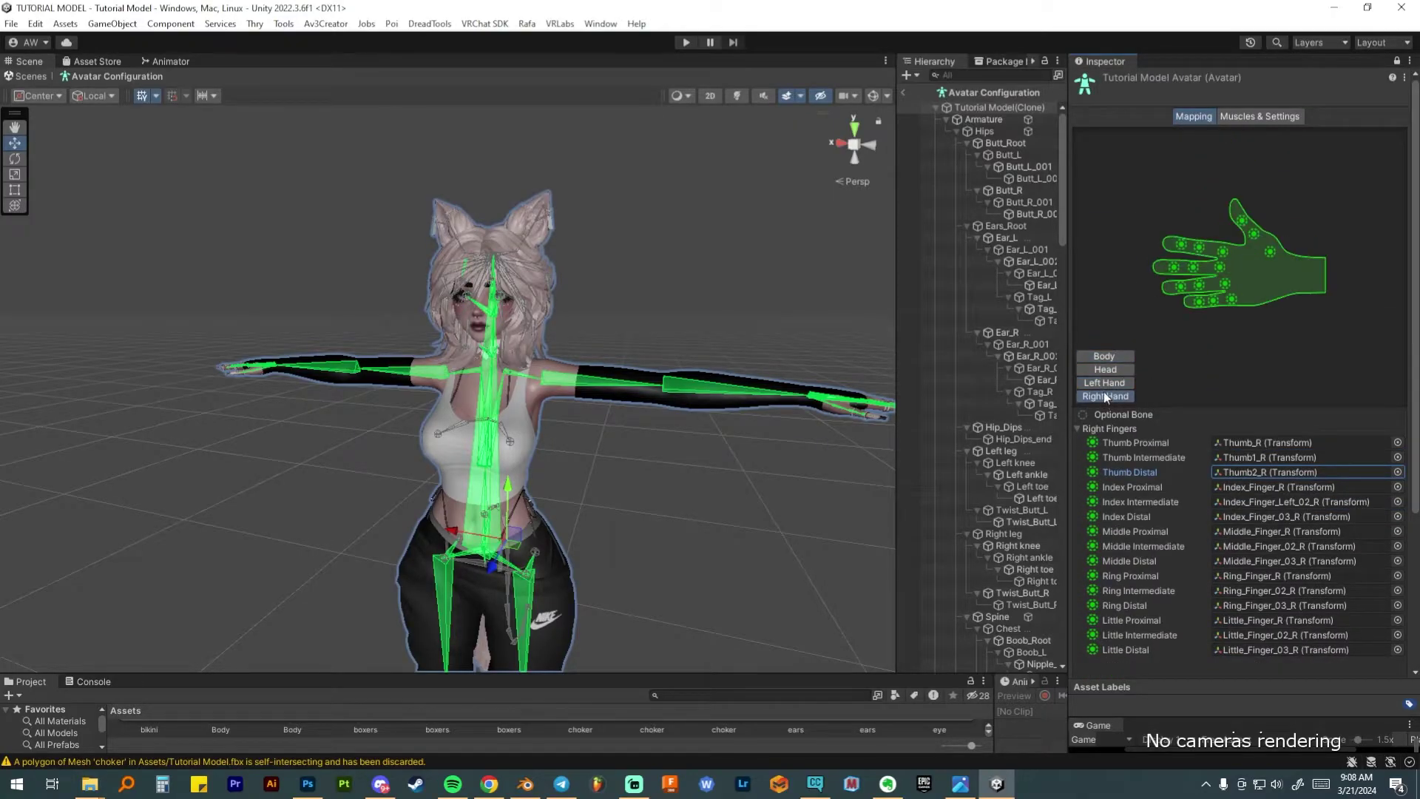
{"action": "left_click", "coordinate": [1104, 380]}
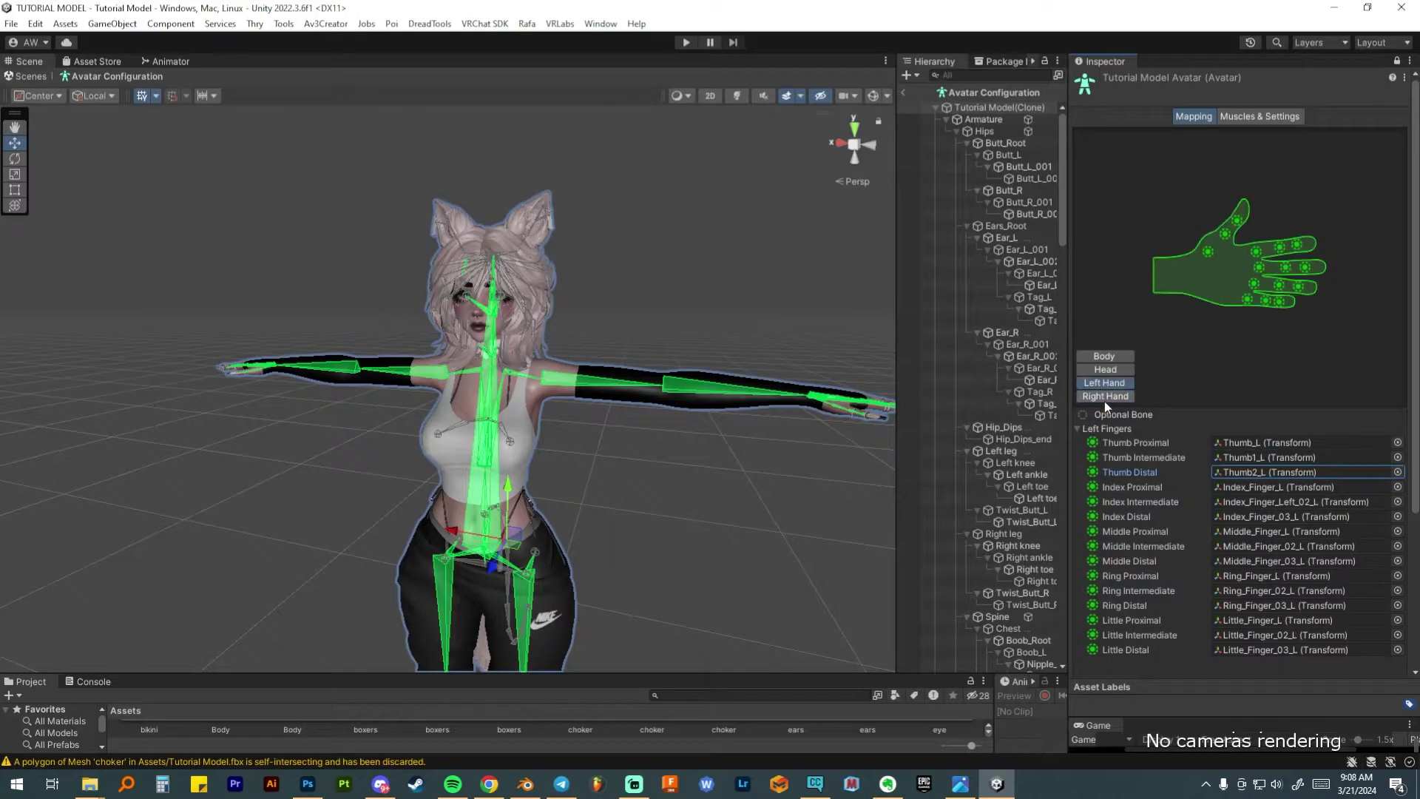
{"action": "left_click", "coordinate": [1104, 398]}
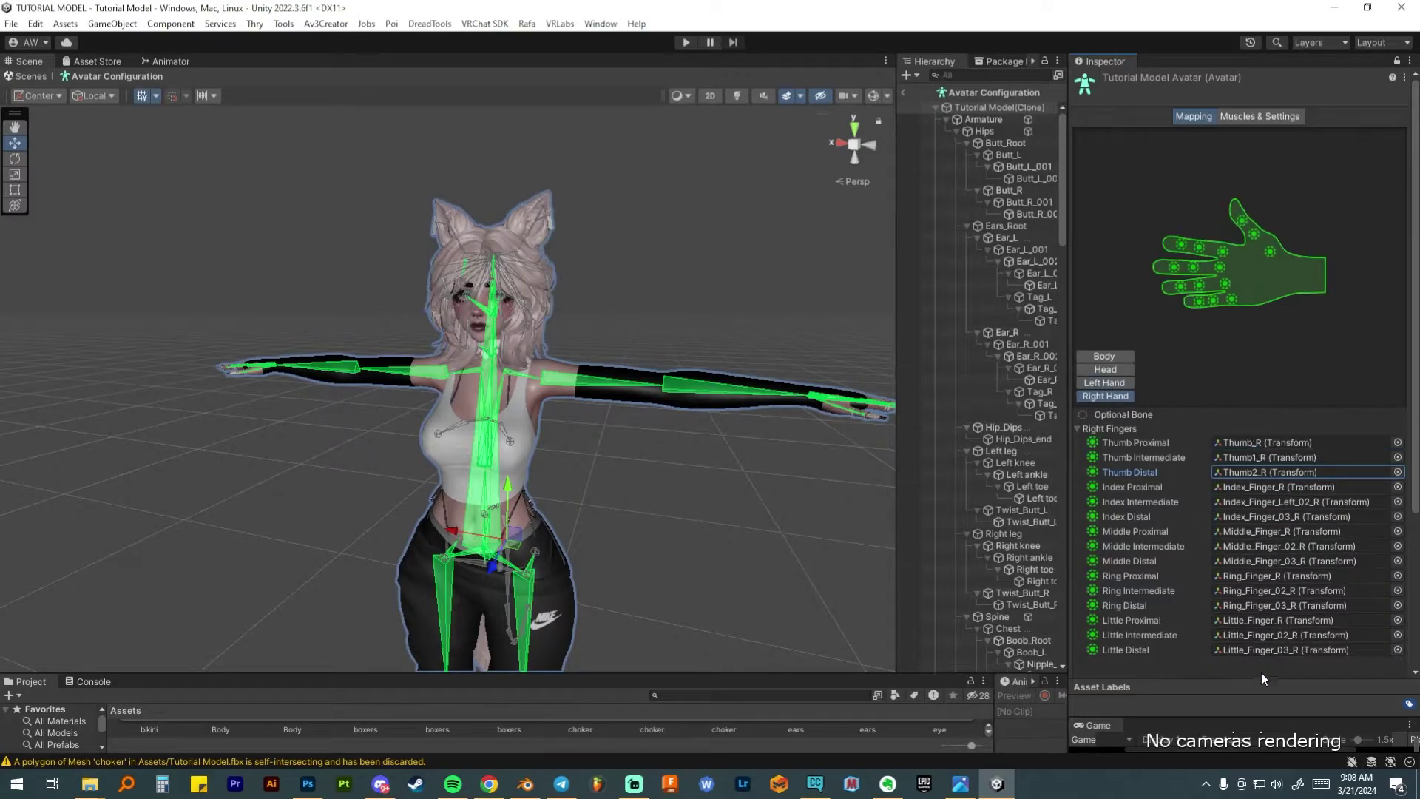
{"action": "left_click", "coordinate": [1106, 384]}
Set the Jaw bone in the avatar's head mapping to None
{"action": "left_click", "coordinate": [1106, 370]}
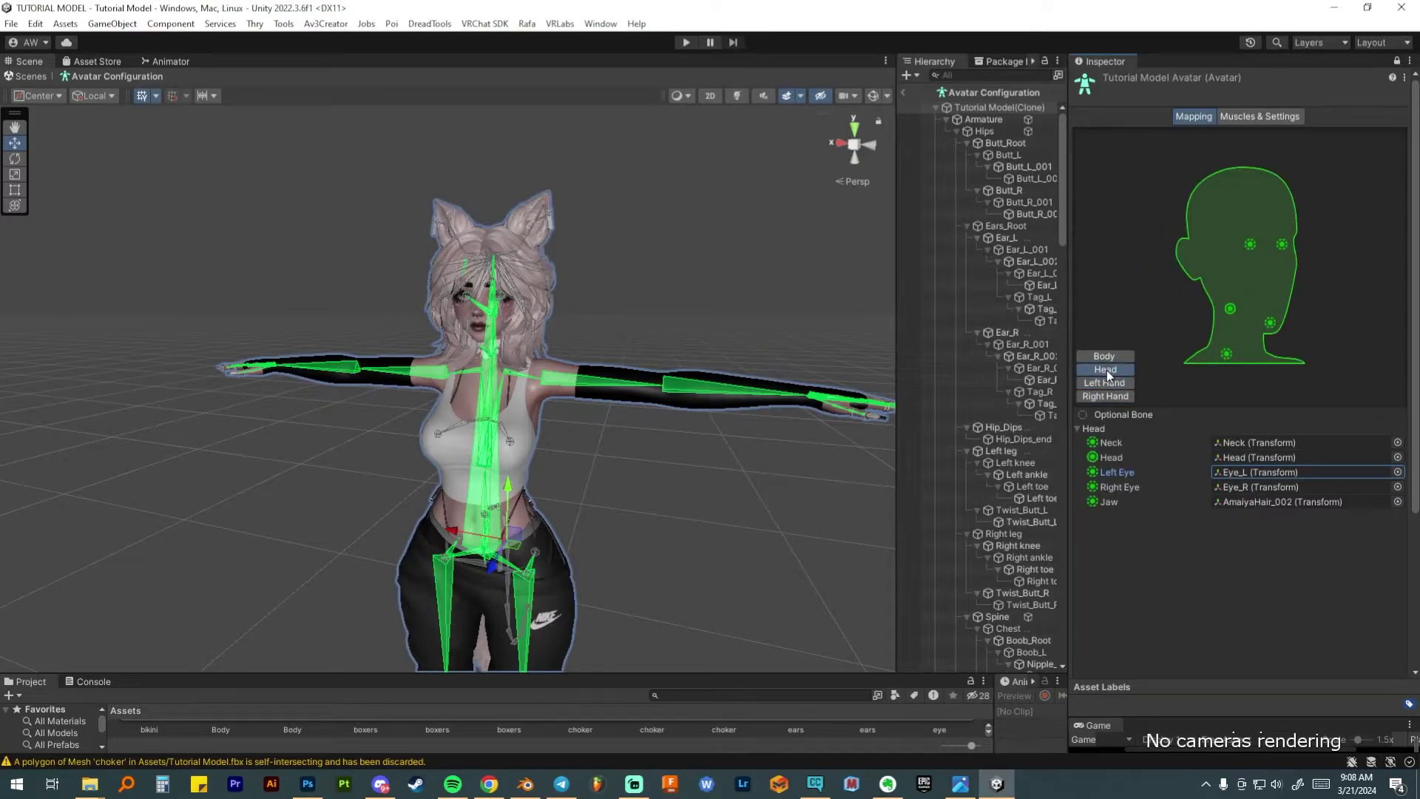
{"action": "left_click", "coordinate": [1397, 502]}
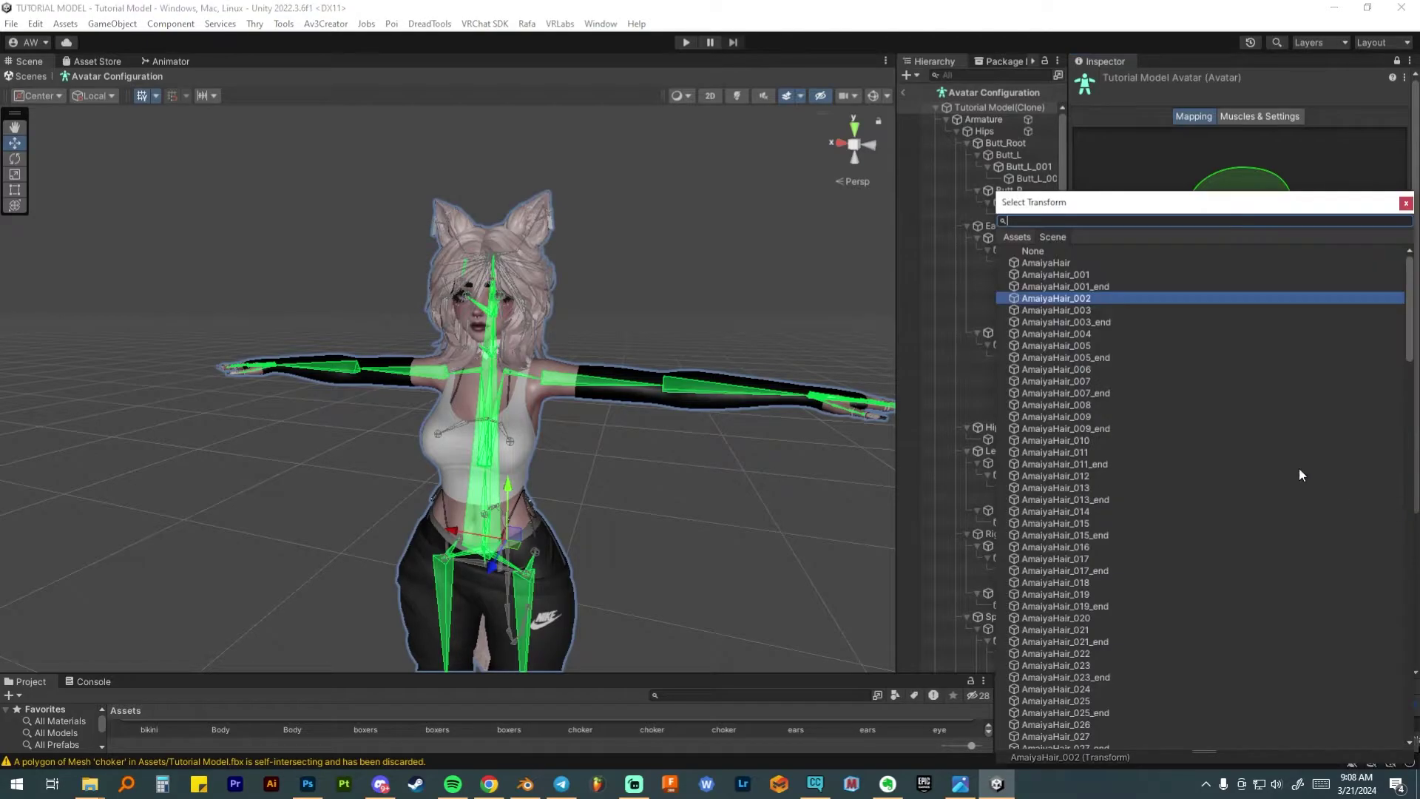
{"action": "left_click", "coordinate": [1039, 251]}
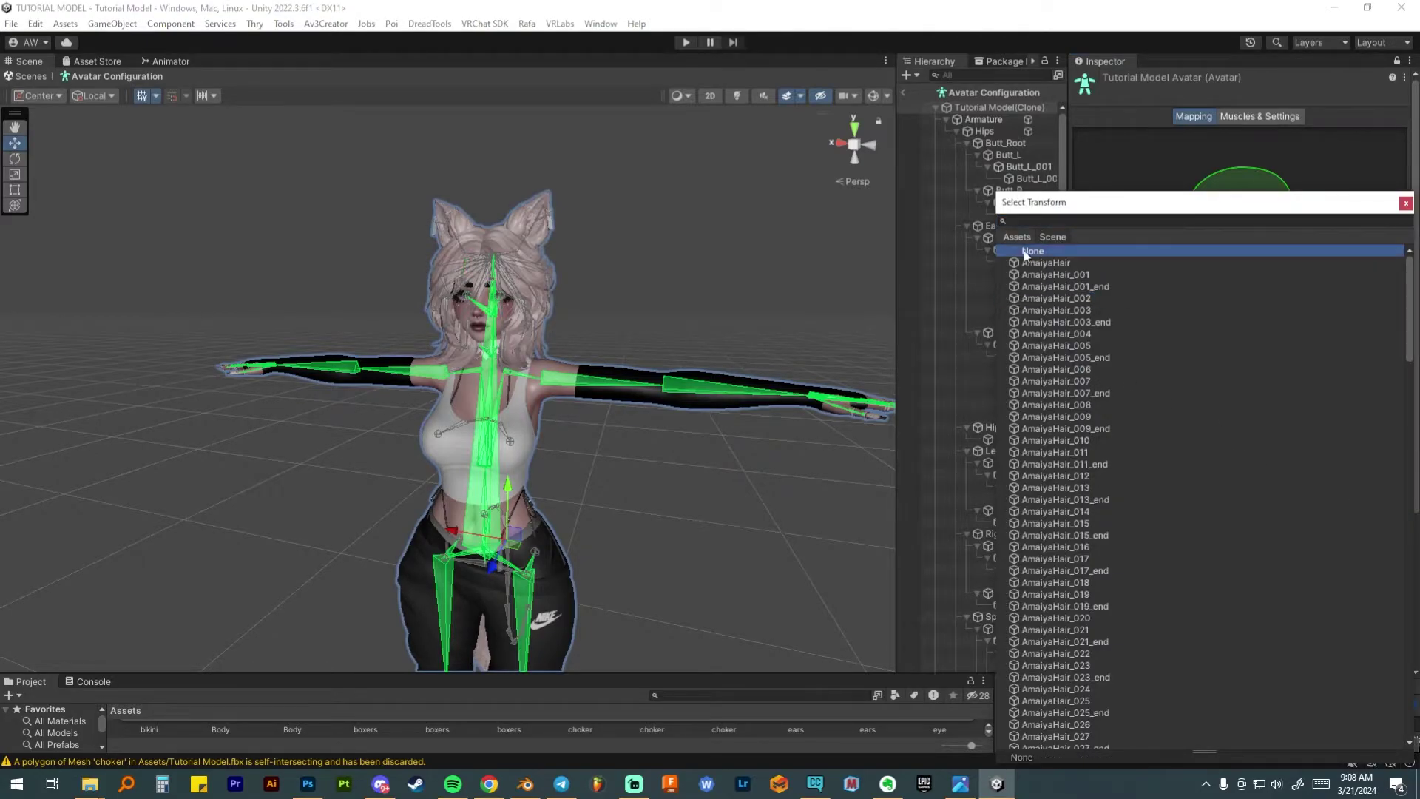
Choose None as the Jaw transform, return to the body mapping and apply the avatar's bone assignments
{"action": "double_click", "coordinate": [1027, 251]}
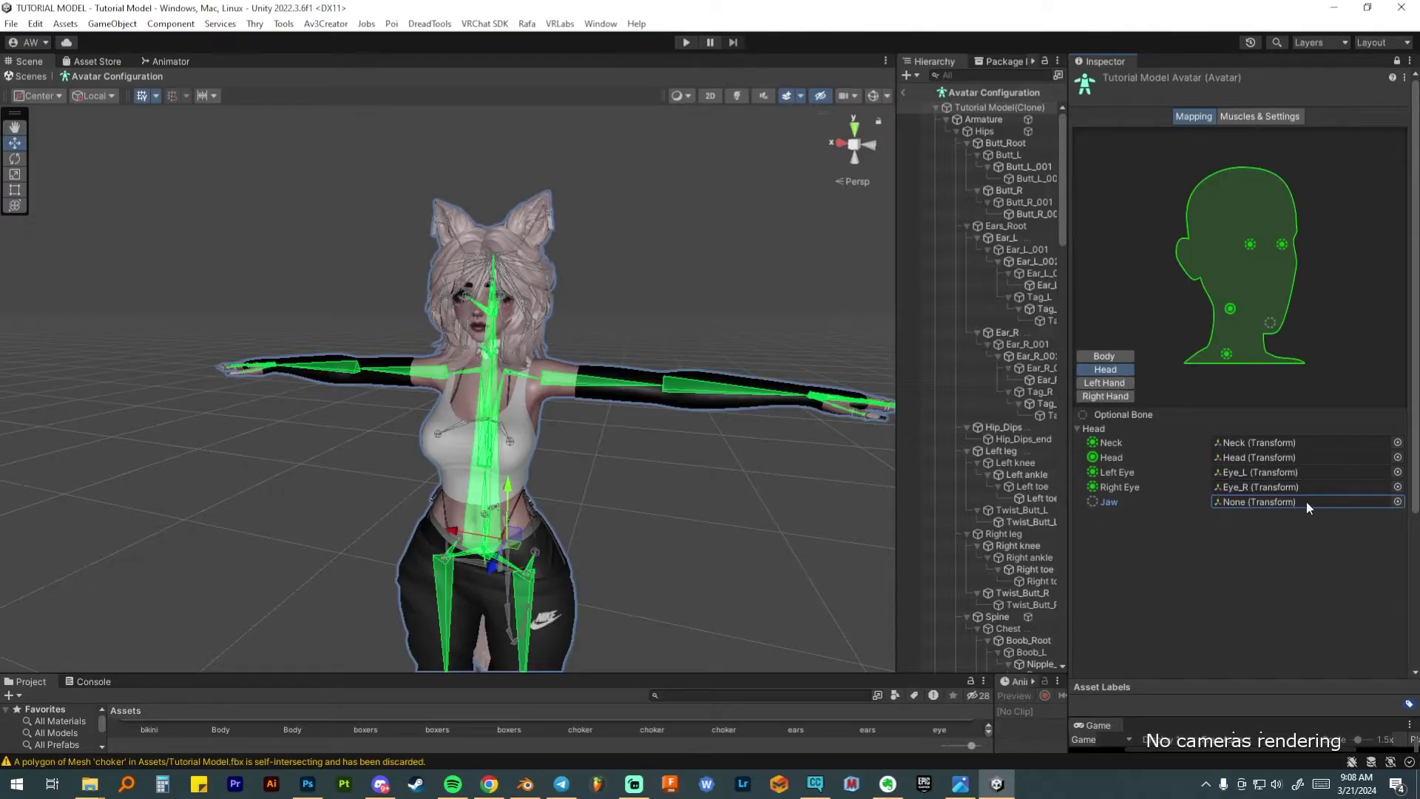
{"action": "left_click", "coordinate": [1112, 357]}
{"action": "scroll", "coordinate": [1283, 512], "scroll_direction": "down", "scroll_amount": 5}
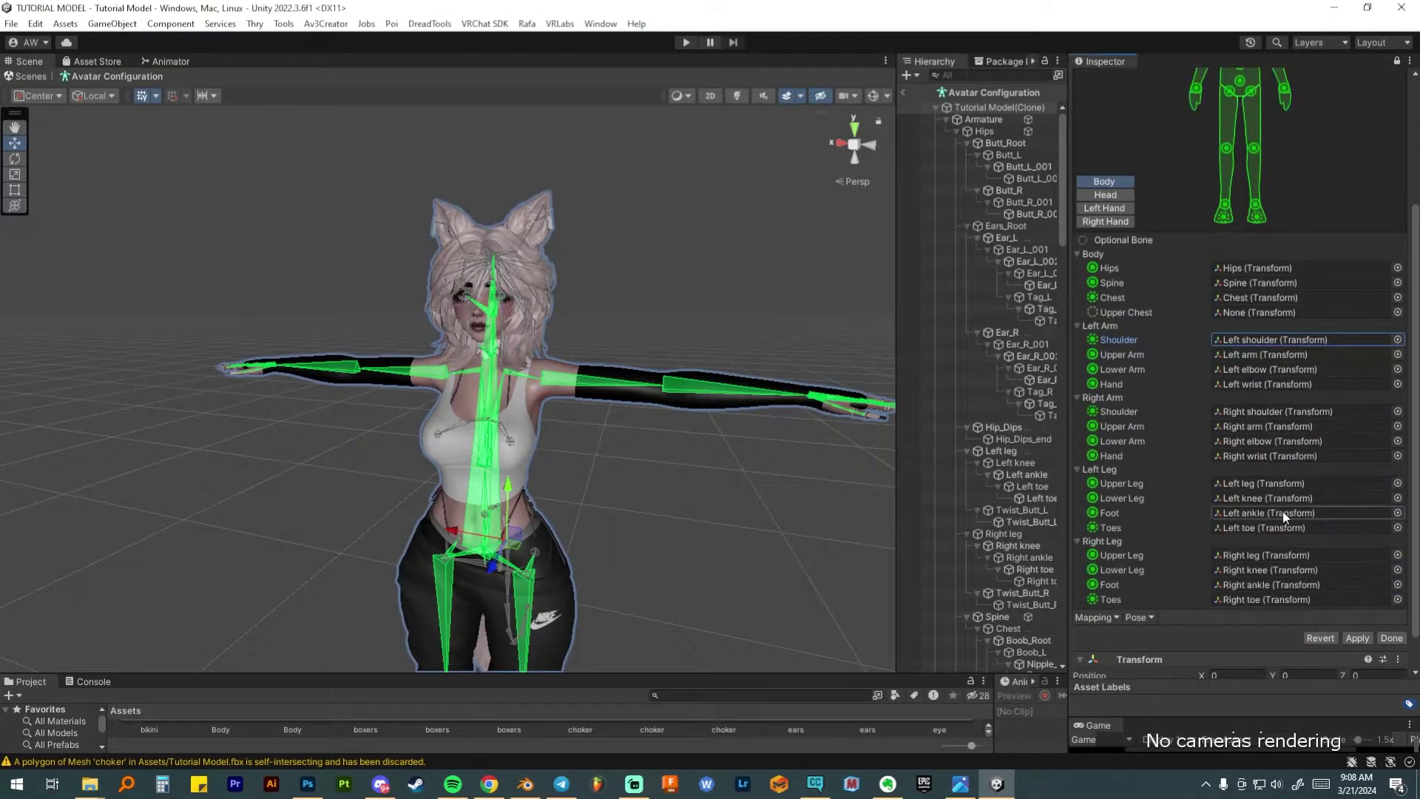
{"action": "left_click", "coordinate": [1359, 639]}
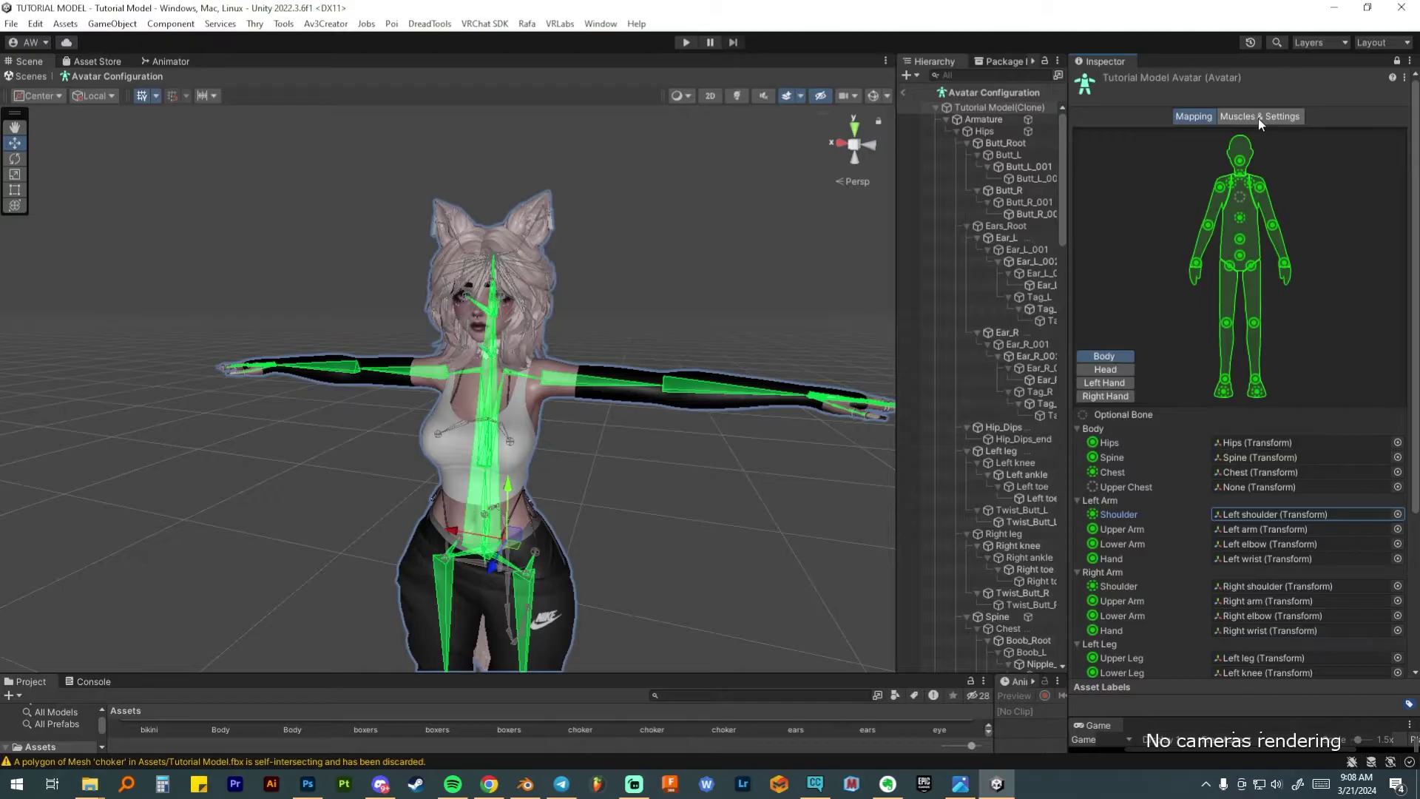
Preview the Open Close muscle group at its upper extreme and inspect how the avatar's body and ears deform
{"action": "left_click", "coordinate": [1258, 119]}
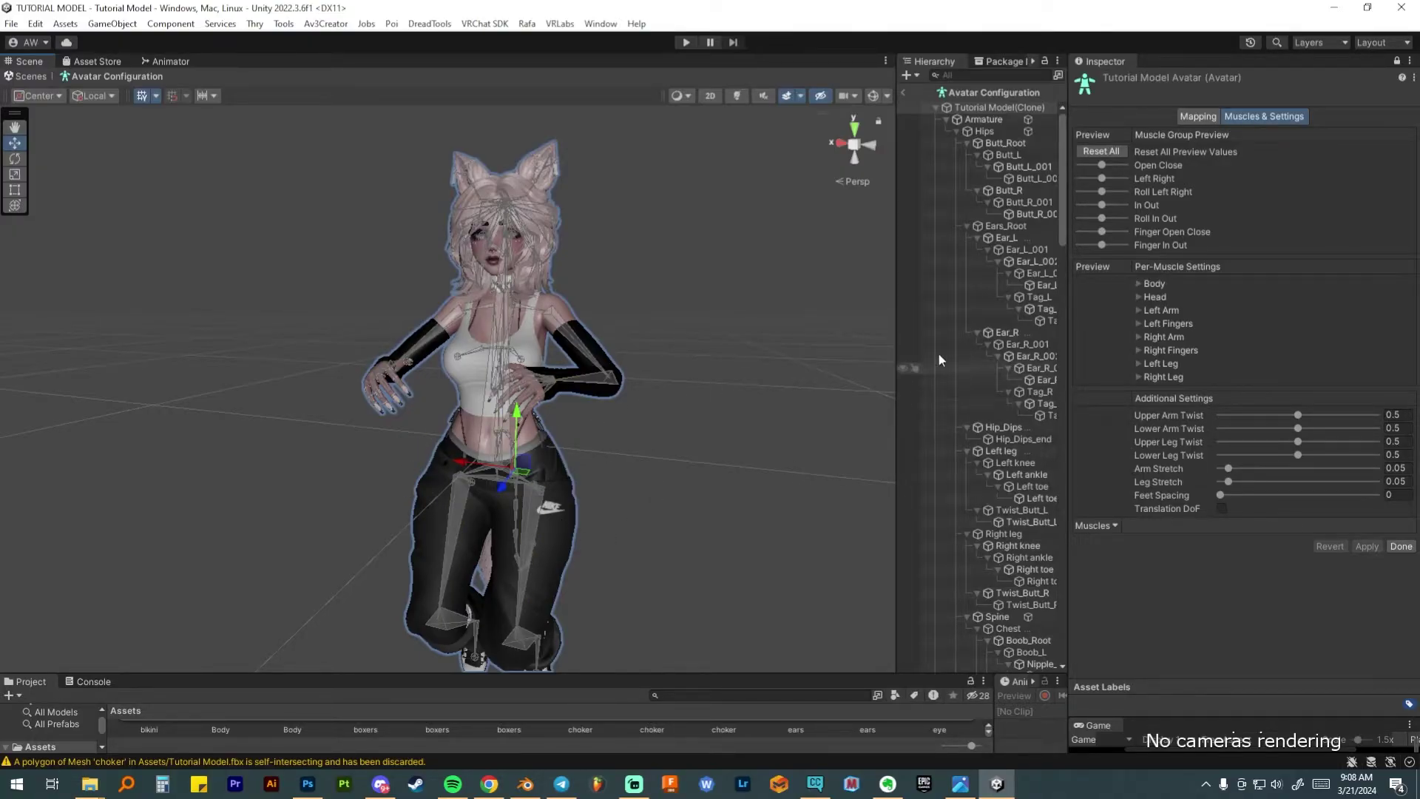
{"action": "mouse_move", "coordinate": [1112, 170]}
{"action": "left_mouse_down"}
{"action": "mouse_move", "coordinate": [1092, 183]}
{"action": "mouse_move", "coordinate": [1123, 187]}
{"action": "left_mouse_up"}
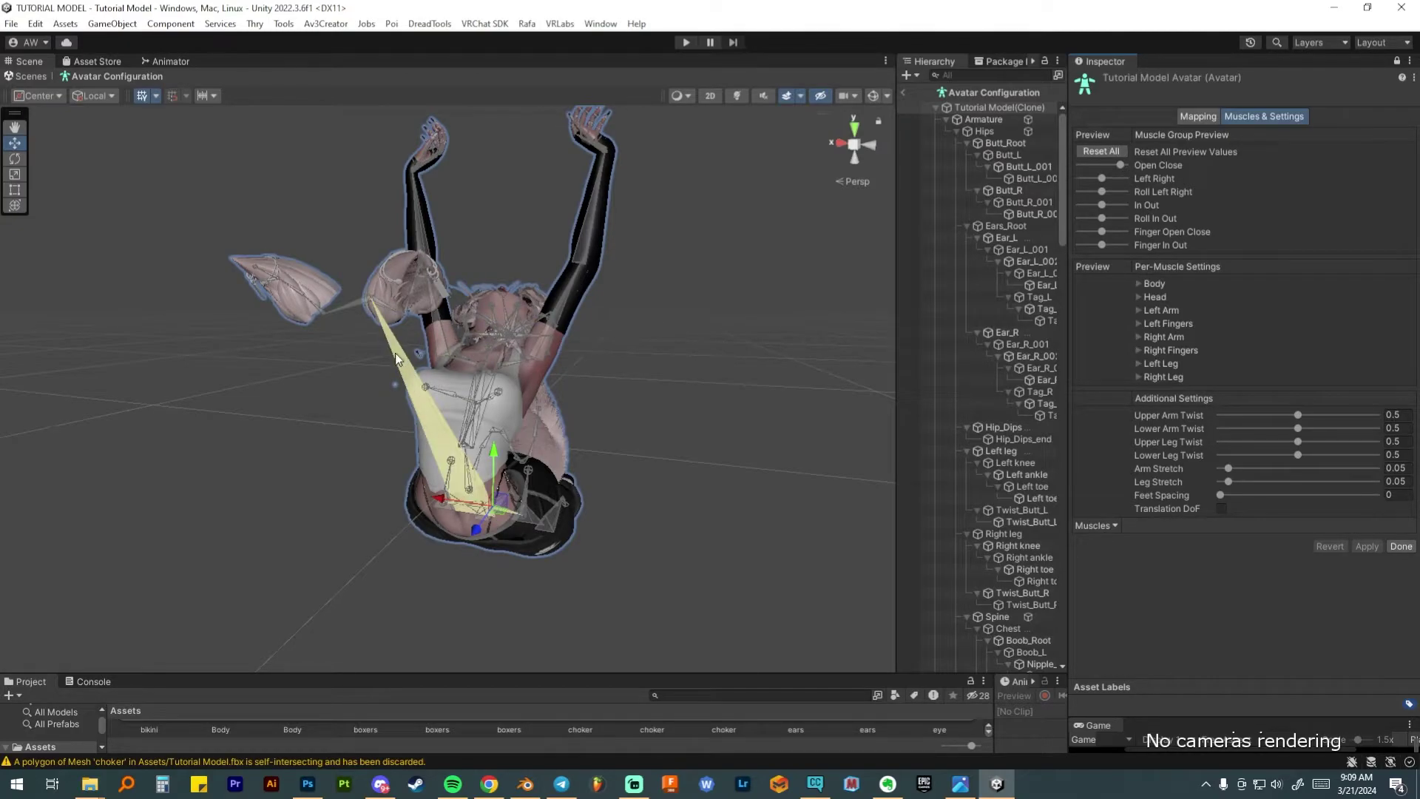
{"action": "scroll", "coordinate": [486, 376], "scroll_direction": "down", "scroll_amount": 2}
{"action": "scroll", "coordinate": [485, 375], "scroll_direction": "up", "scroll_amount": 2}
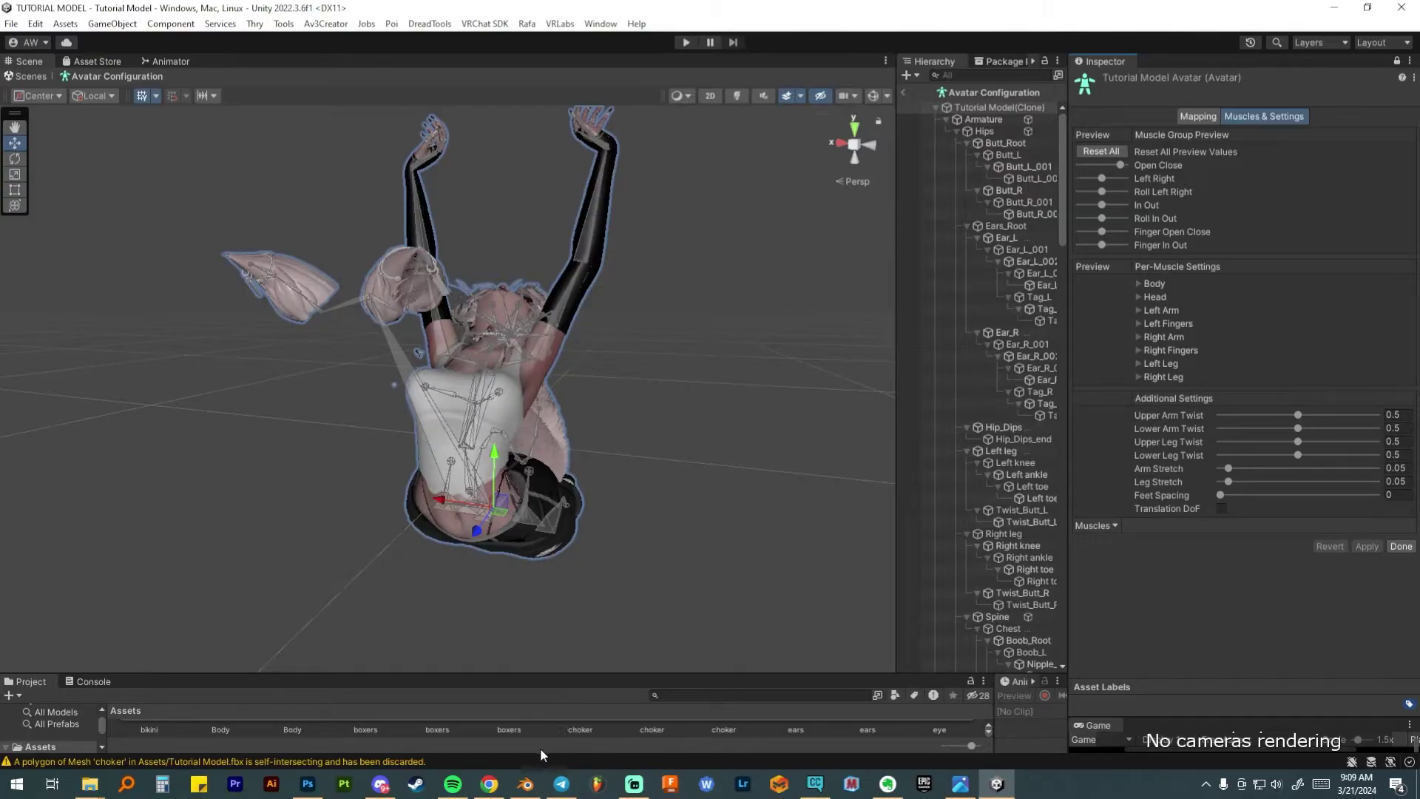
Switch to Blender, put the avatar's armature into Edit Mode and select the Ears_Root bone under Hips
{"action": "left_click", "coordinate": [526, 783]}
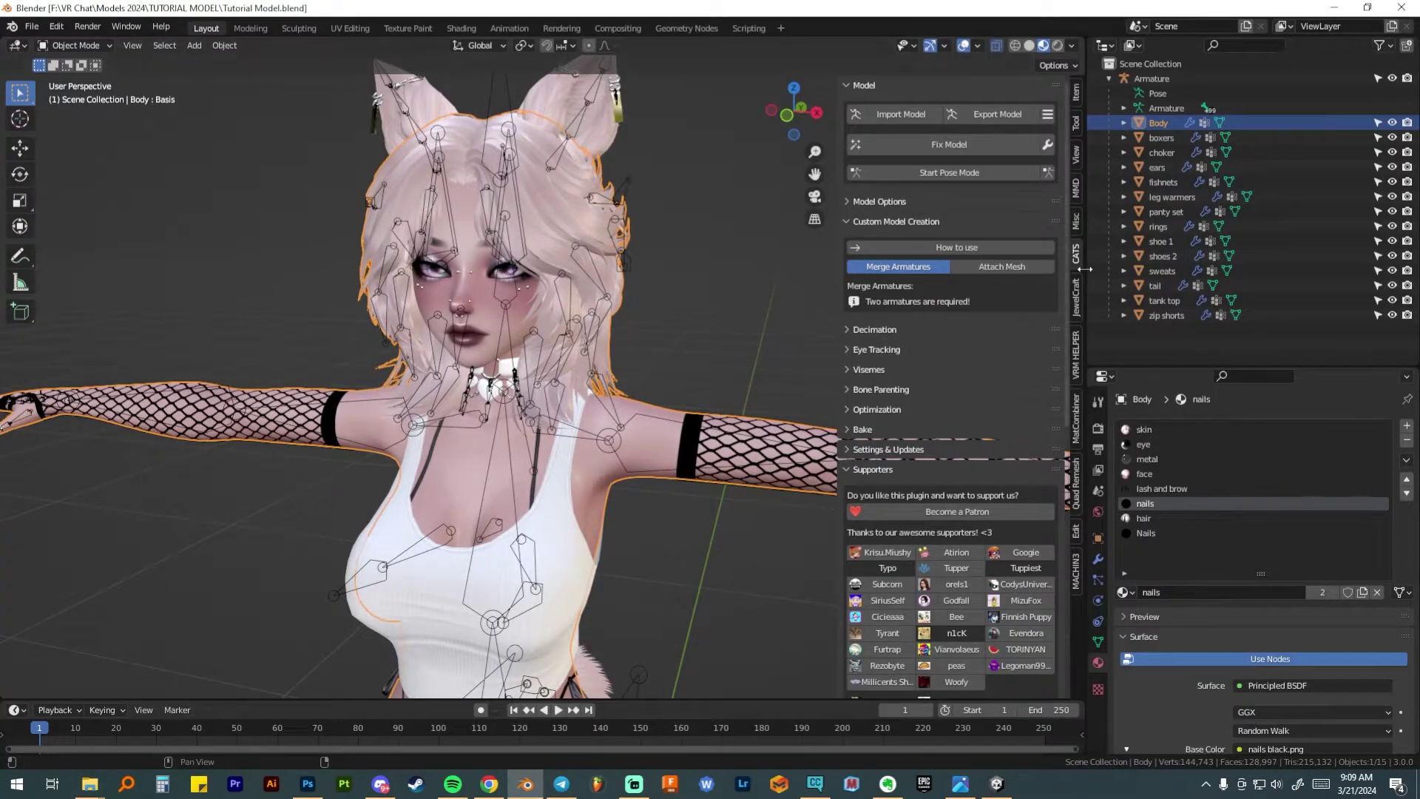
{"action": "left_click", "coordinate": [507, 164]}
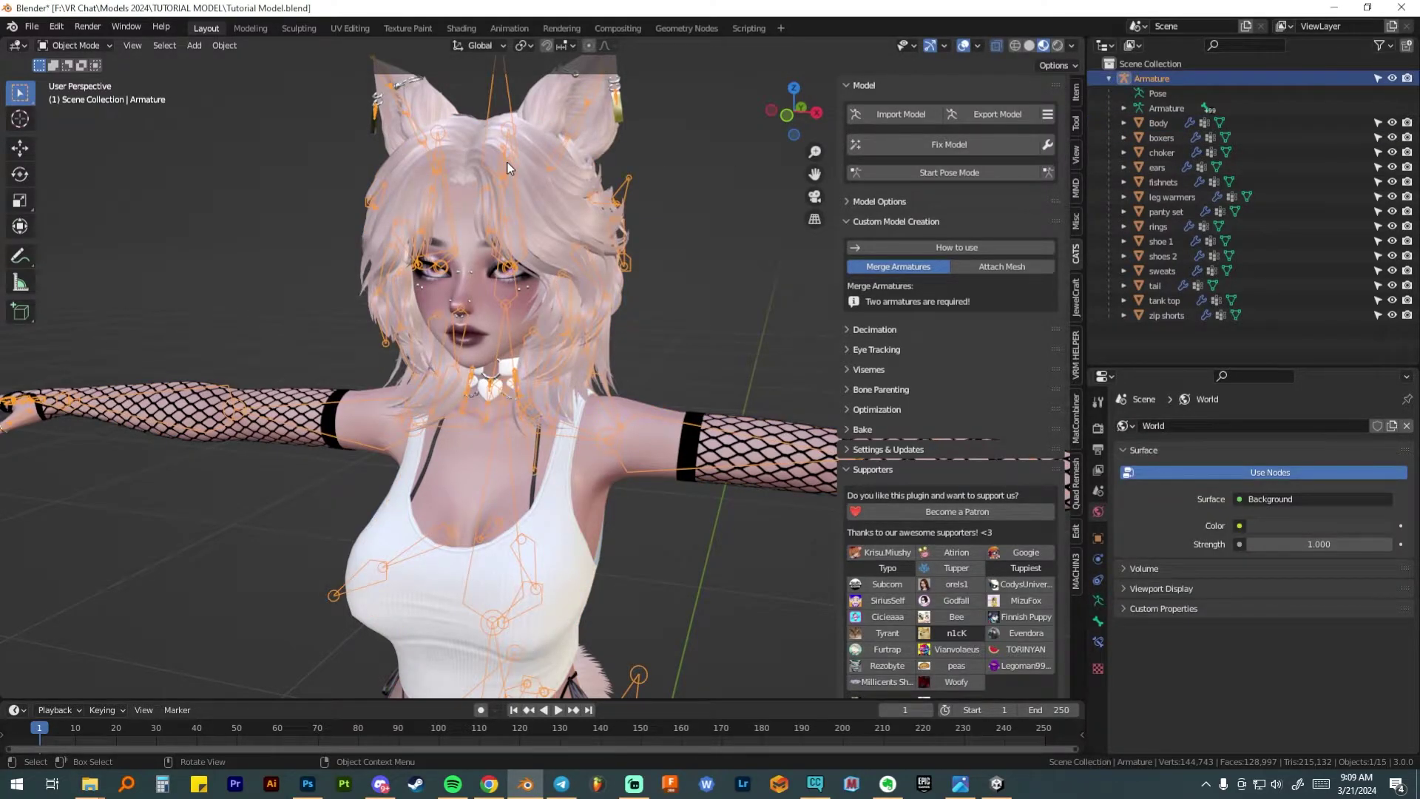
{"action": "key", "text": "Tab"}
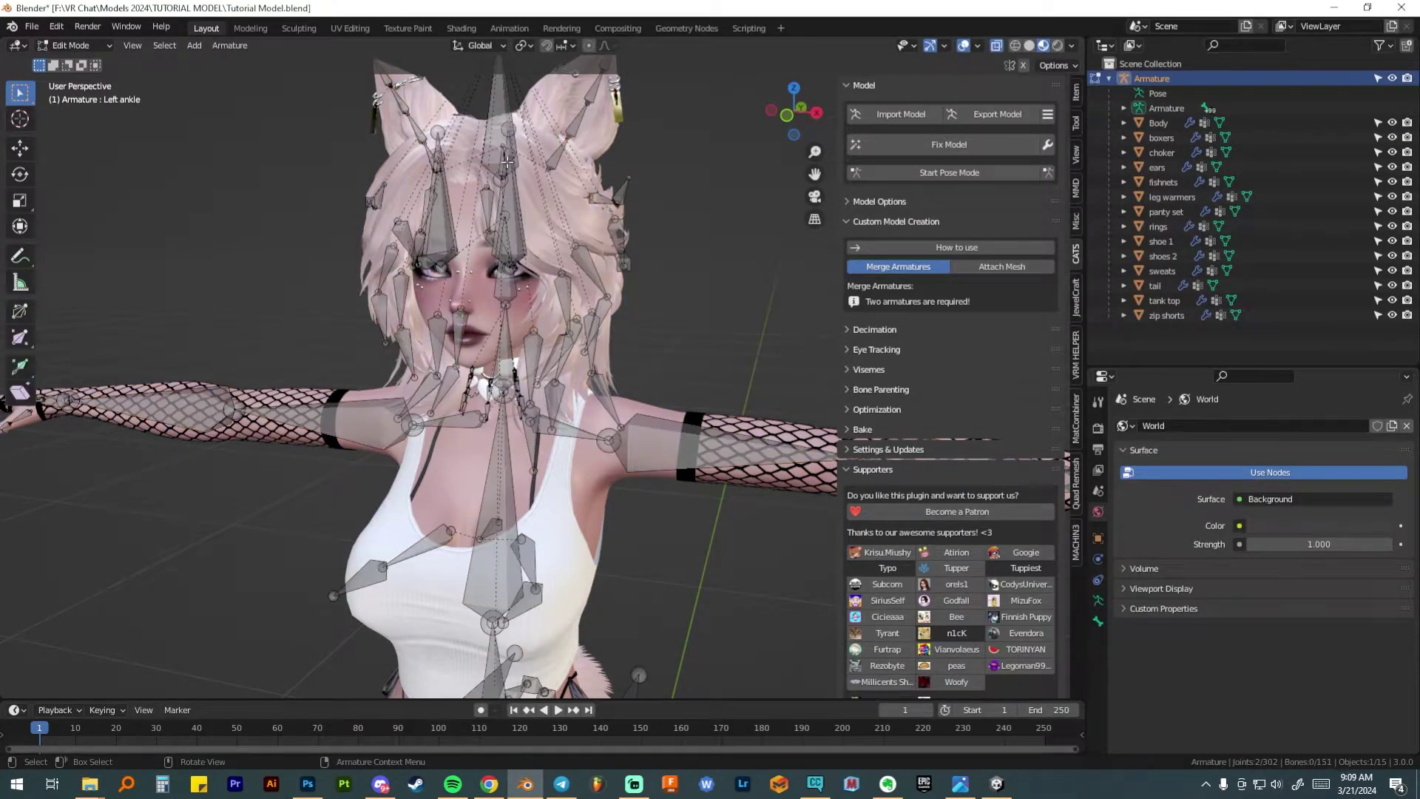
{"action": "left_click", "coordinate": [1125, 108]}
{"action": "left_click", "coordinate": [1140, 124]}
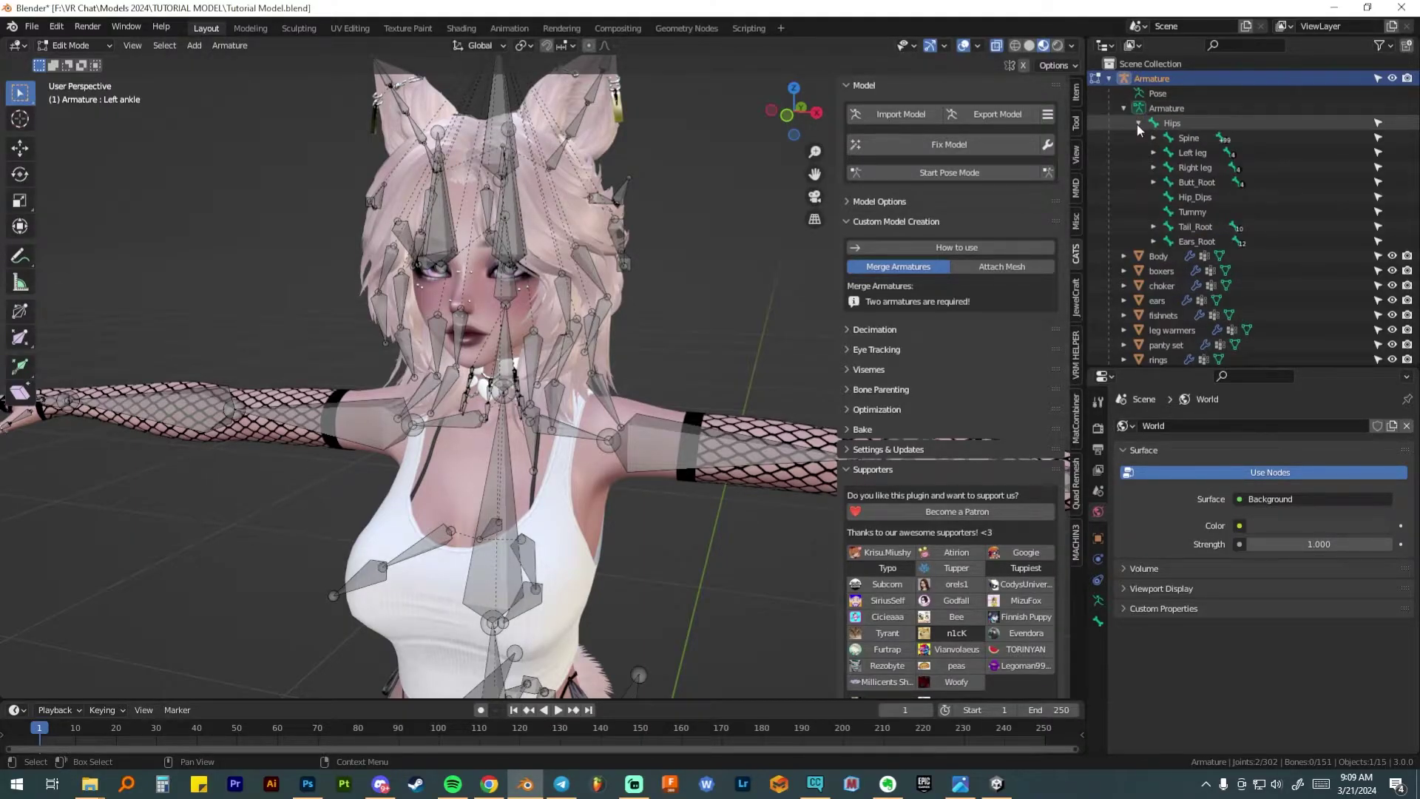
{"action": "left_click", "coordinate": [1195, 242]}
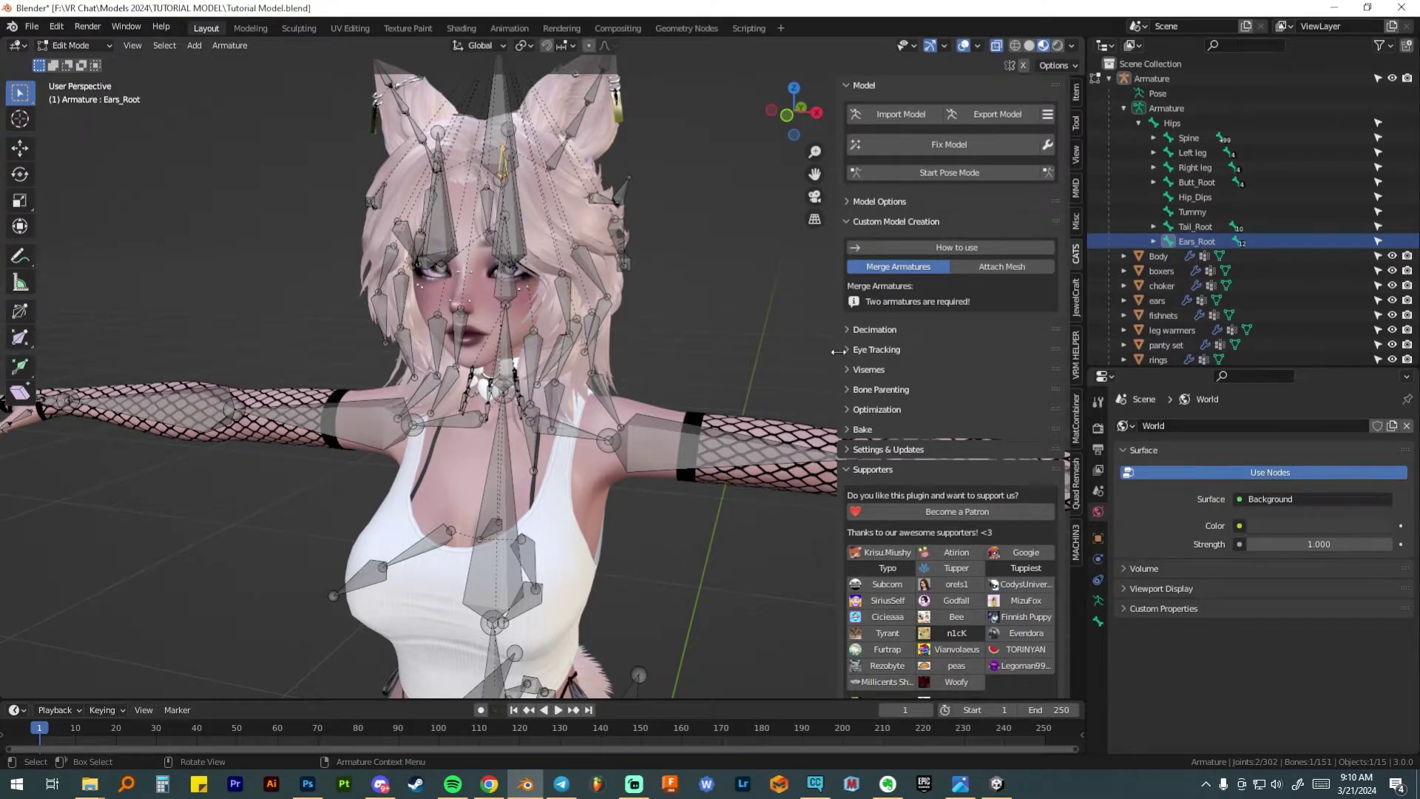
Set the Ears_Root bone's parent to Head and check its place in the armature hierarchy
{"action": "left_click", "coordinate": [1098, 621]}
{"action": "scroll", "coordinate": [1121, 479], "scroll_direction": "down", "scroll_amount": 5}
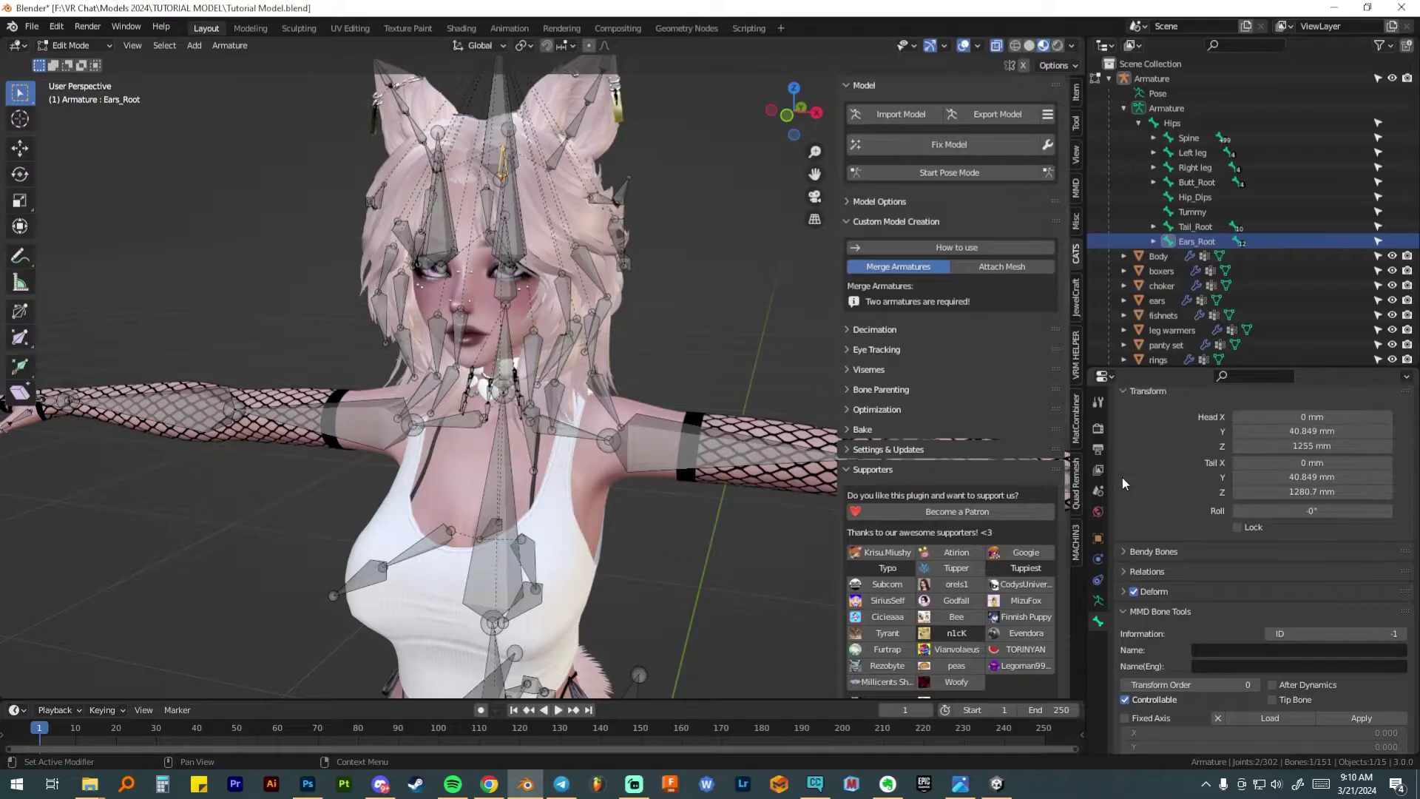
{"action": "left_click", "coordinate": [1125, 571]}
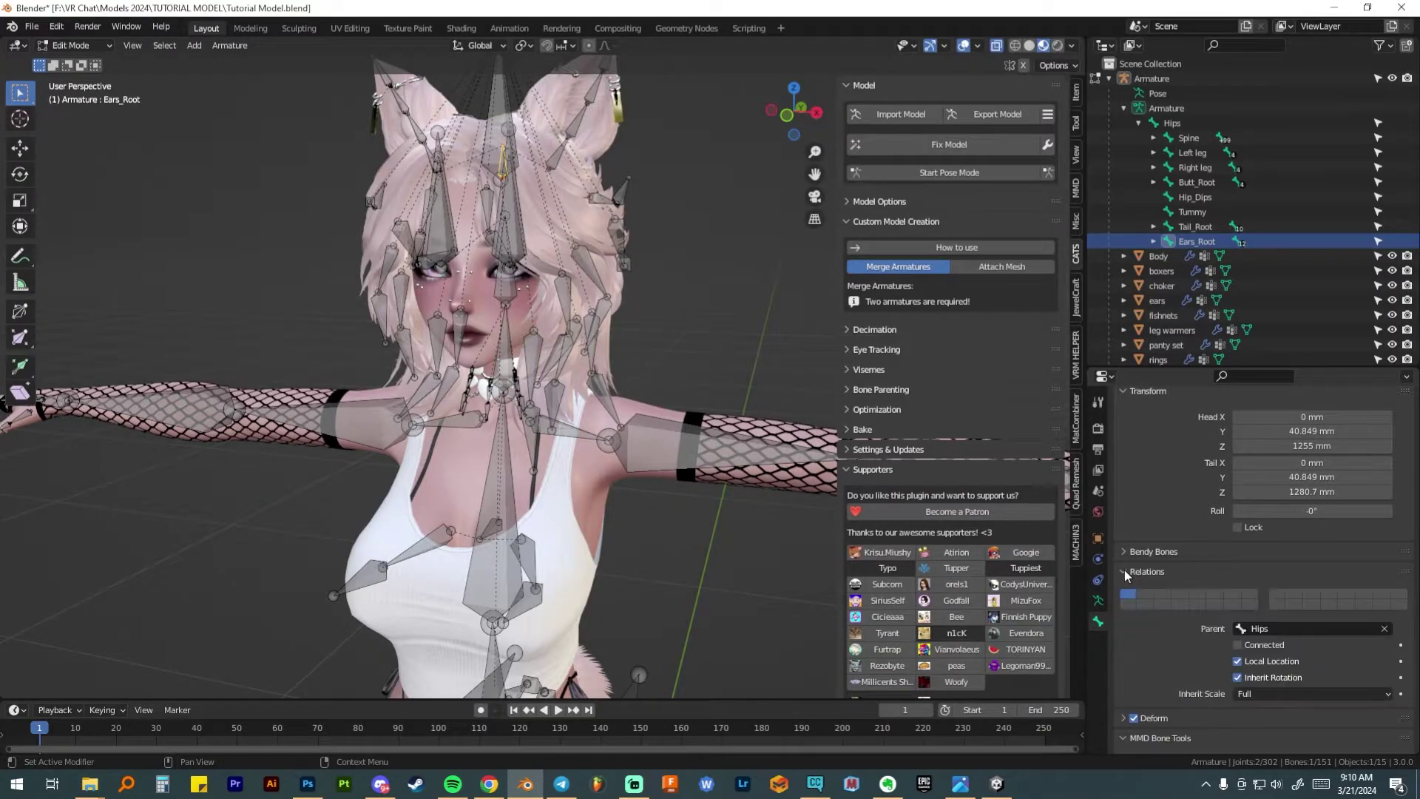
{"action": "scroll", "coordinate": [1151, 636], "scroll_direction": "down", "scroll_amount": 2}
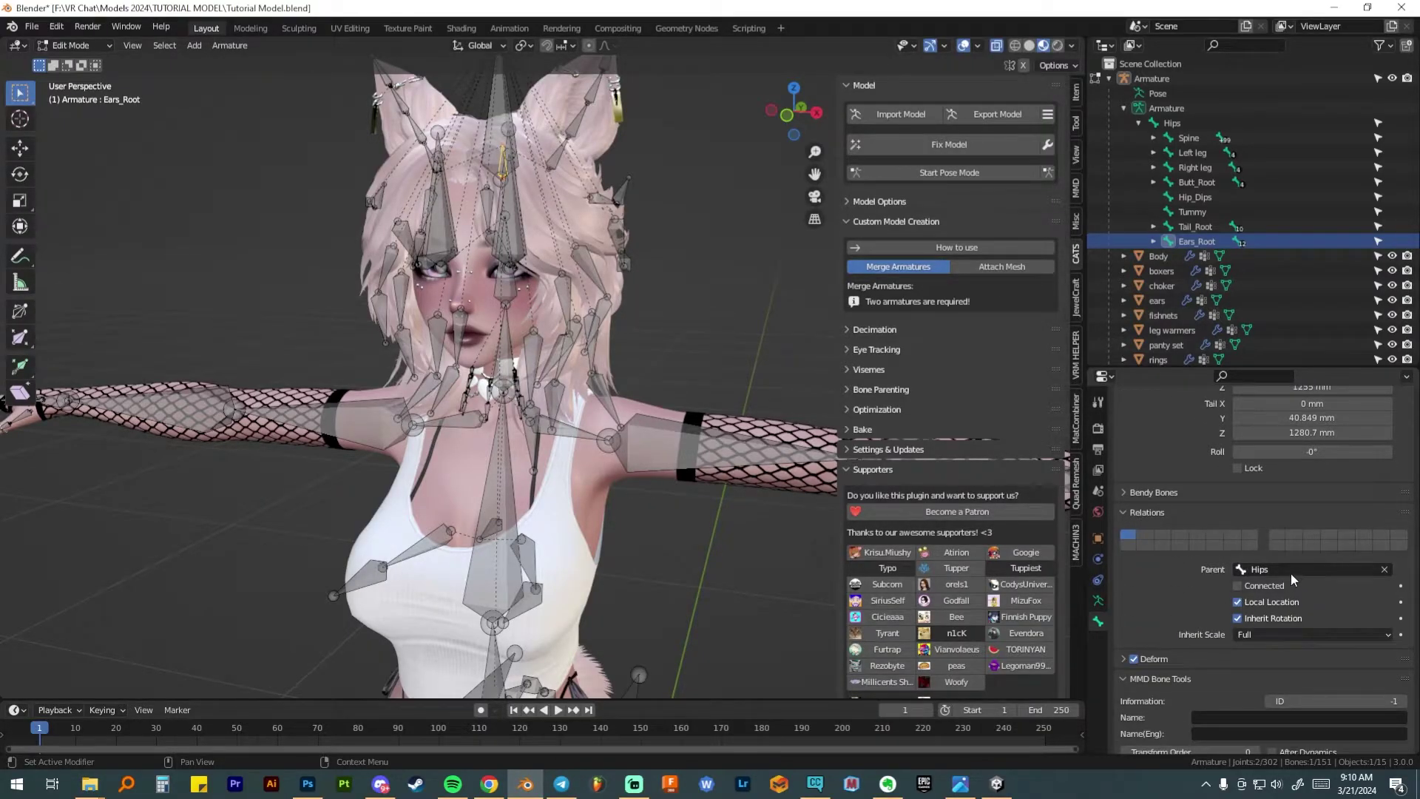
{"action": "left_click", "coordinate": [1296, 568]}
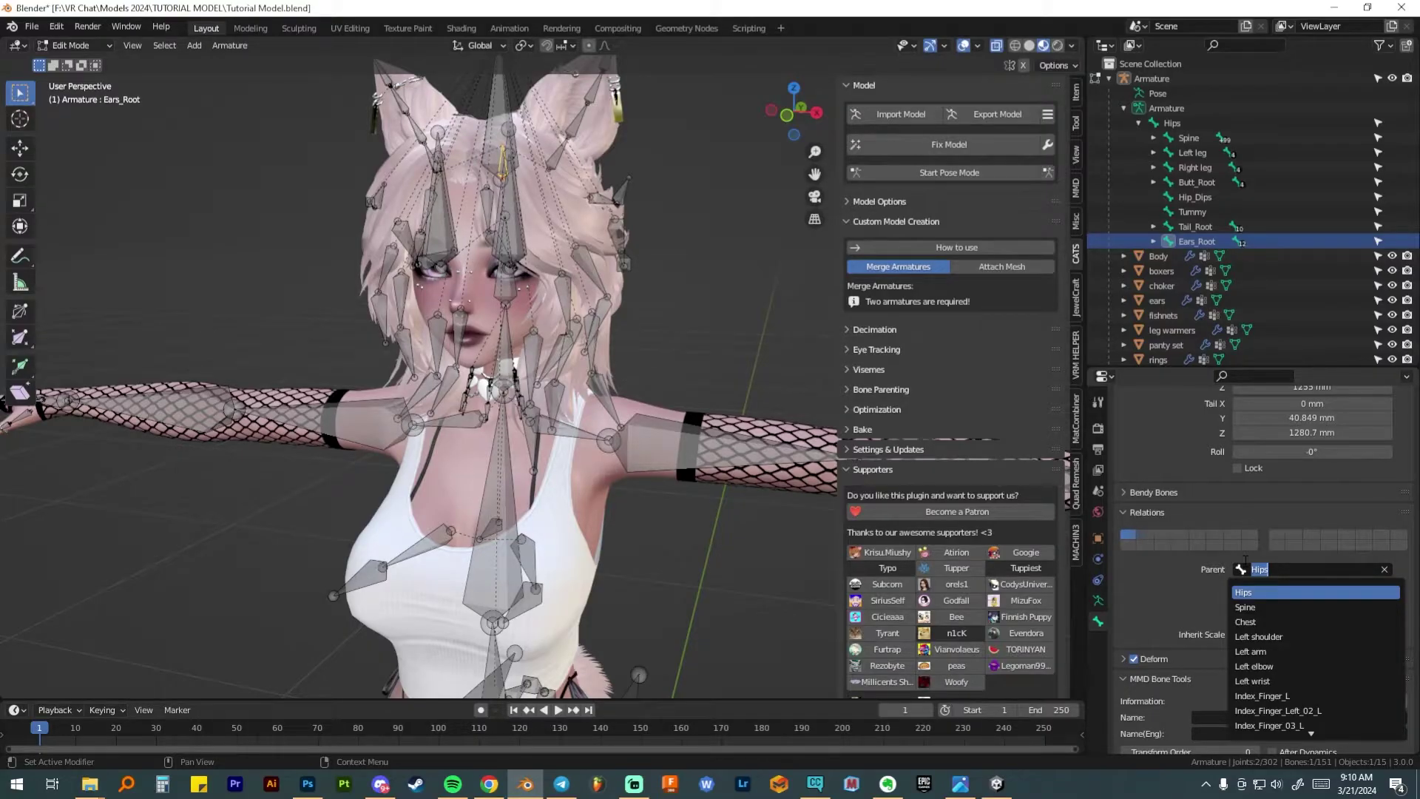
{"action": "type", "text": "head"}
{"action": "key", "text": "Return"}
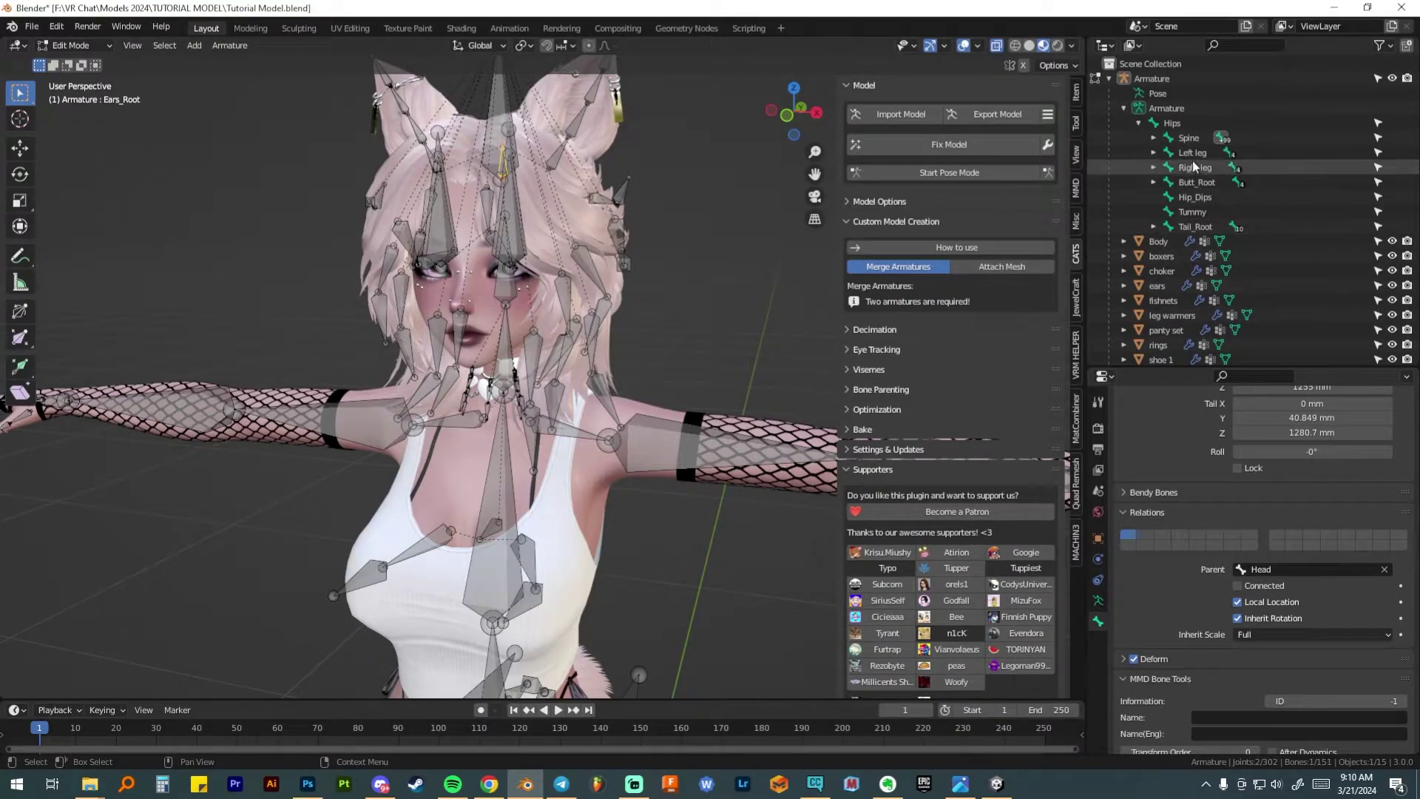
{"action": "left_click", "coordinate": [1153, 138]}
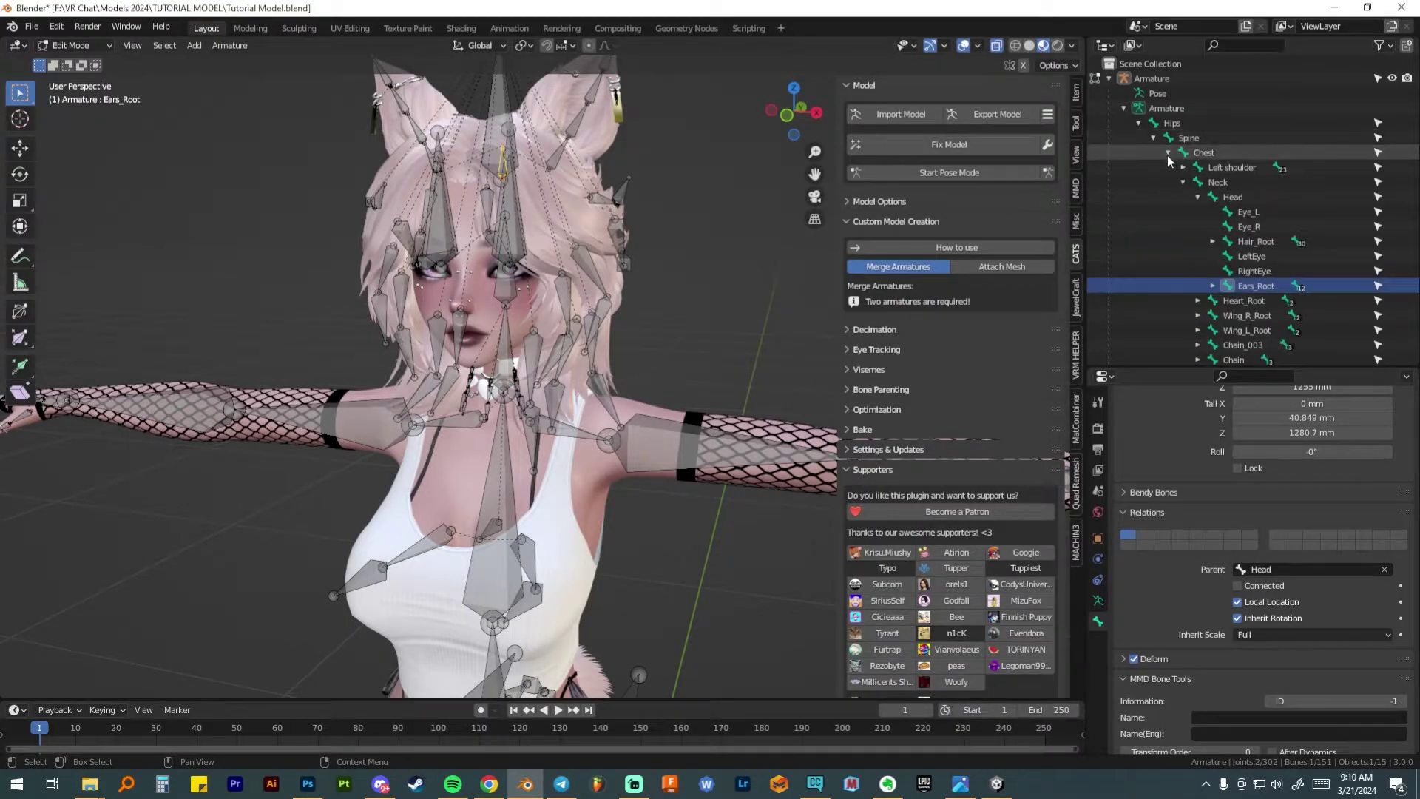
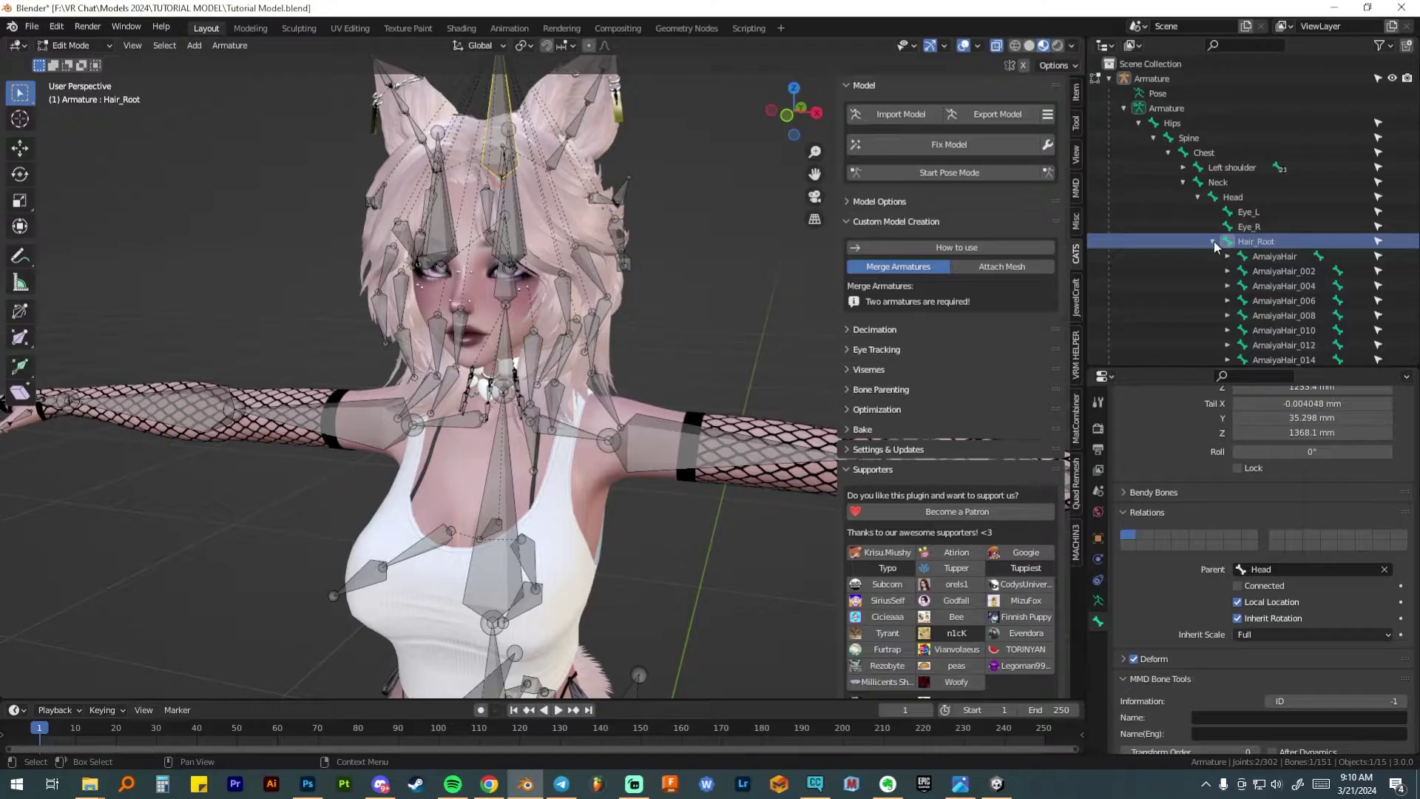
Examine the AmaiyaHair bones grouped under Hair_Root in the armature hierarchy
{"action": "scroll", "coordinate": [1214, 242], "scroll_direction": "down", "scroll_amount": 3}
{"action": "scroll", "coordinate": [1290, 167], "scroll_direction": "down", "scroll_amount": 3}
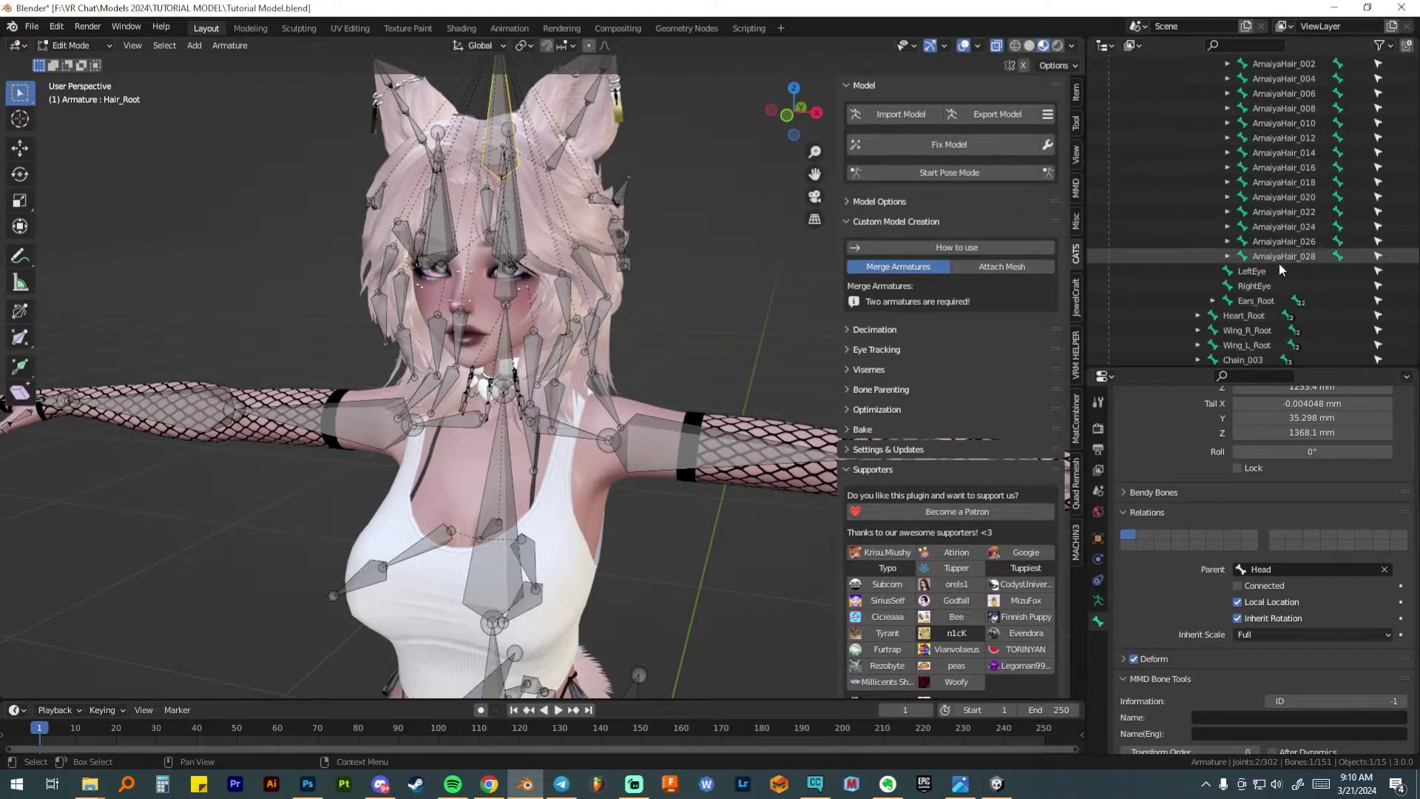
{"action": "scroll", "coordinate": [1279, 158], "scroll_direction": "up", "scroll_amount": 2}
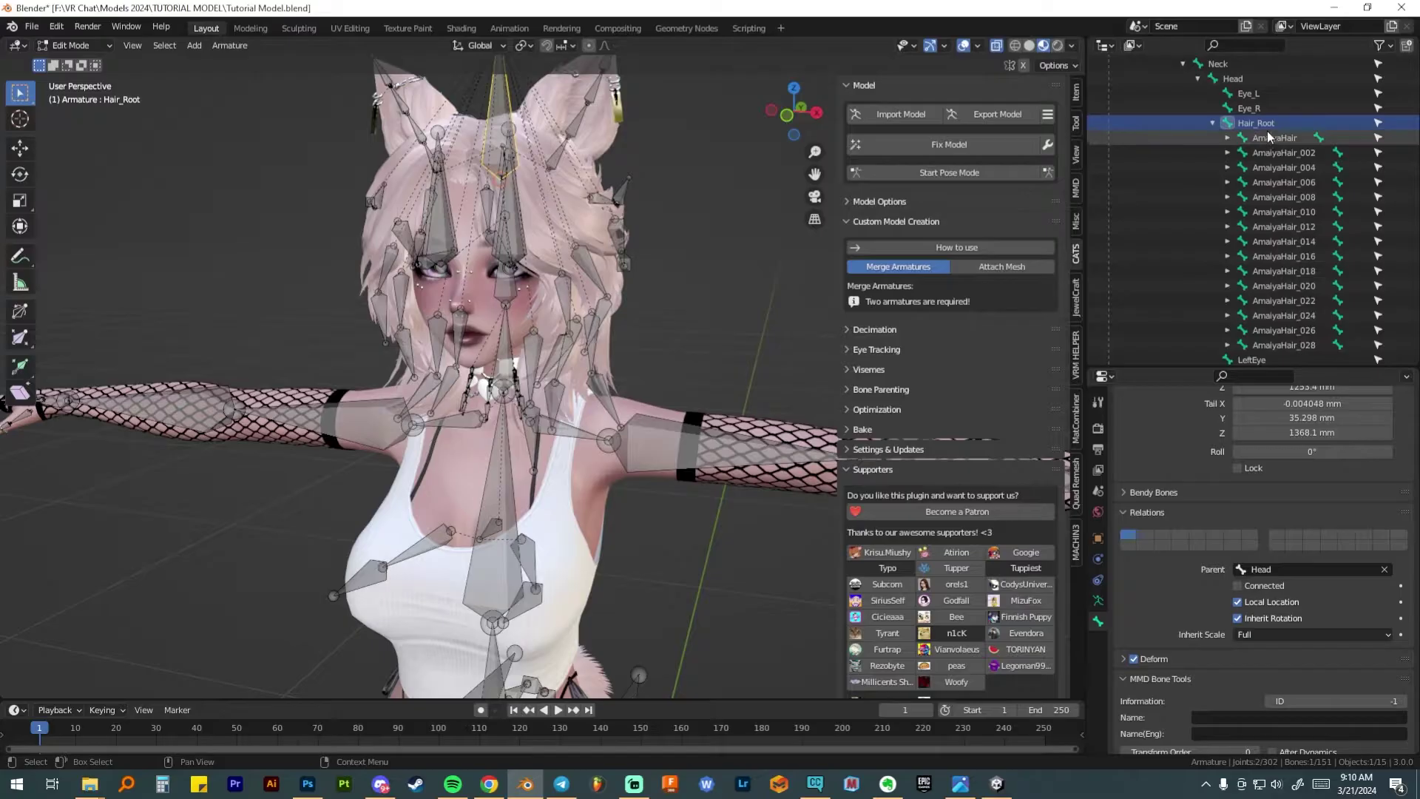
{"action": "left_click", "coordinate": [1212, 124]}
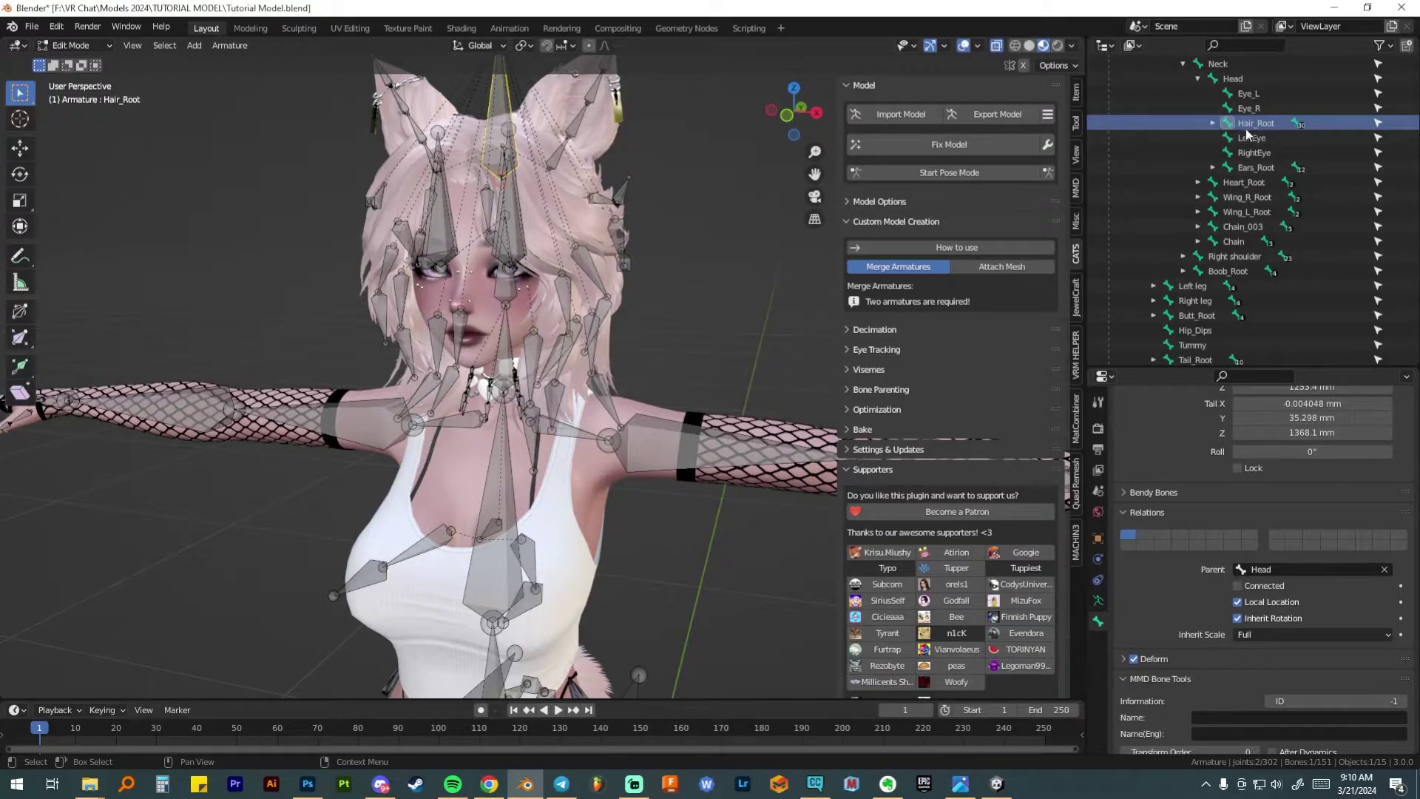
Extrude a new bone about 38 mm straight up along Z from the tip of the Head bone
{"action": "middle_click_drag", "start_coordinate": [562, 222], "coordinate": [525, 291]}
{"action": "scroll", "coordinate": [565, 193], "scroll_direction": "up", "scroll_amount": 4}
{"action": "scroll", "coordinate": [525, 291], "scroll_direction": "up", "scroll_amount": 3}
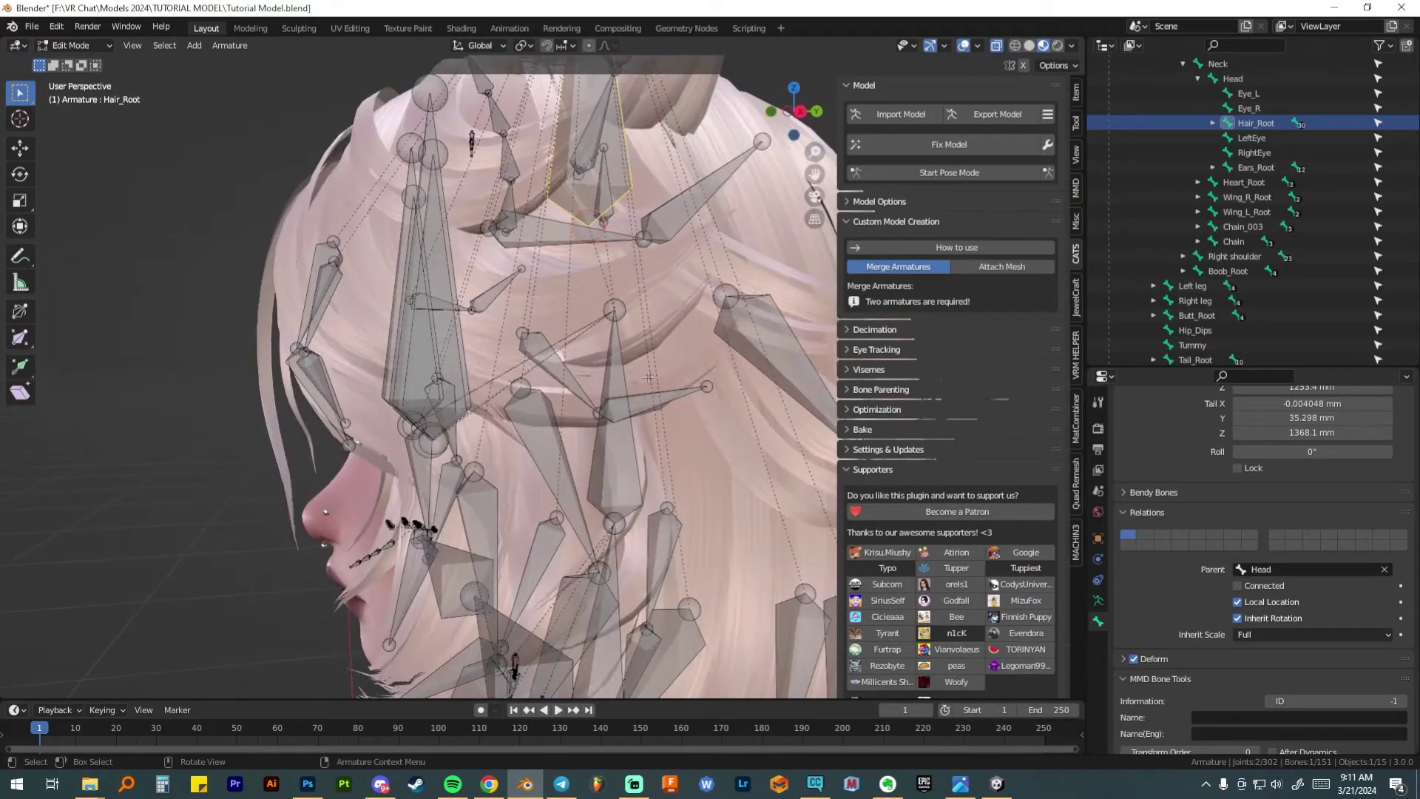
{"action": "left_click", "coordinate": [620, 369]}
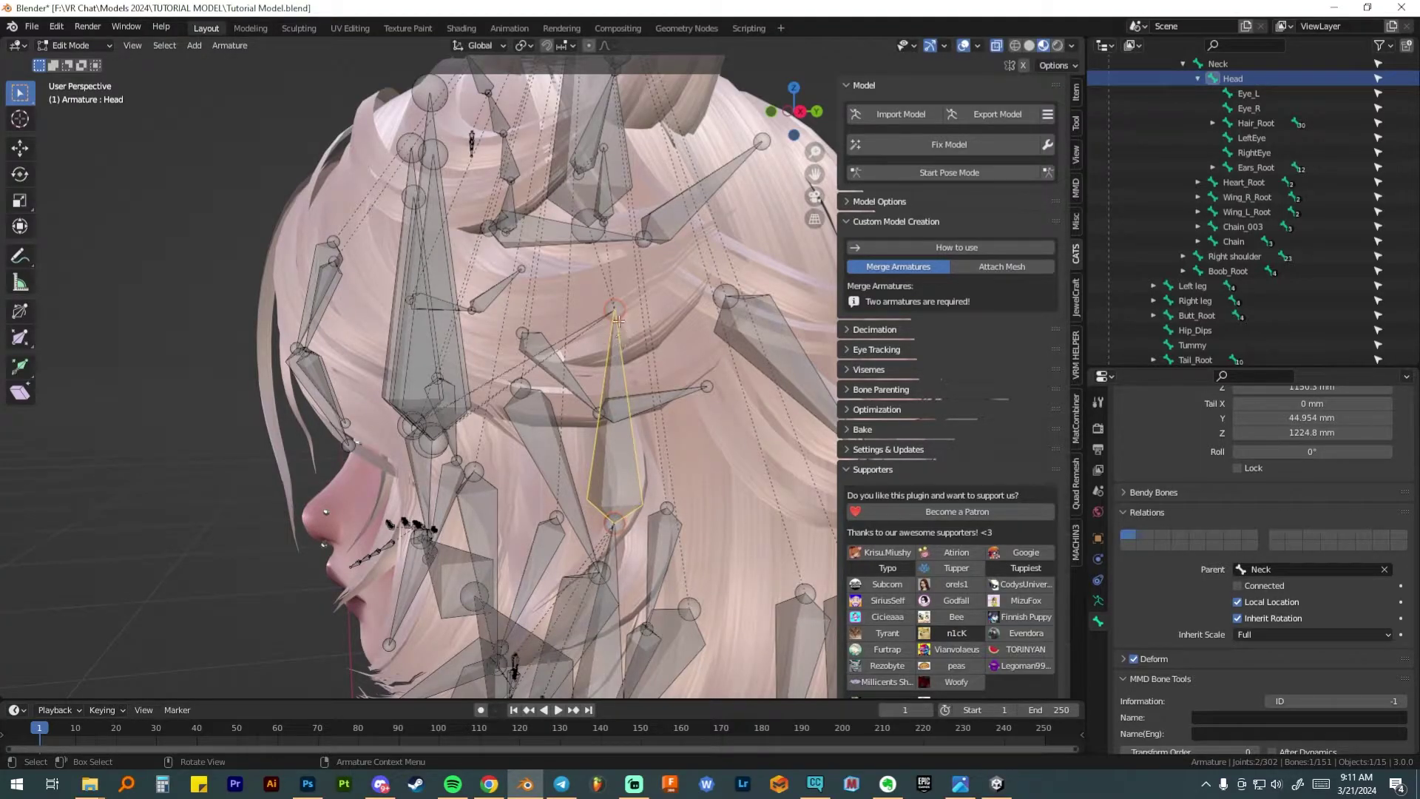
{"action": "key", "text": "e"}
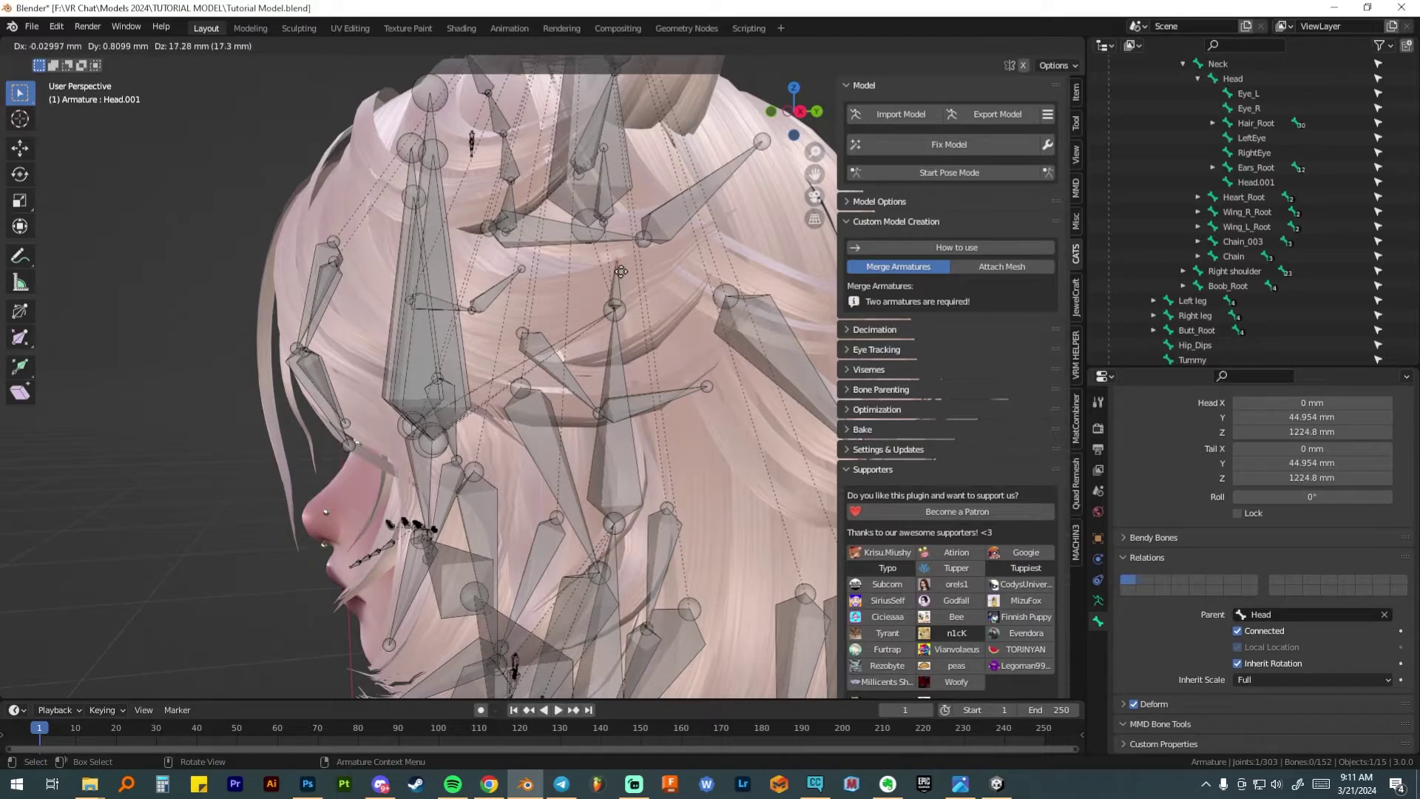
{"action": "key", "text": "z"}
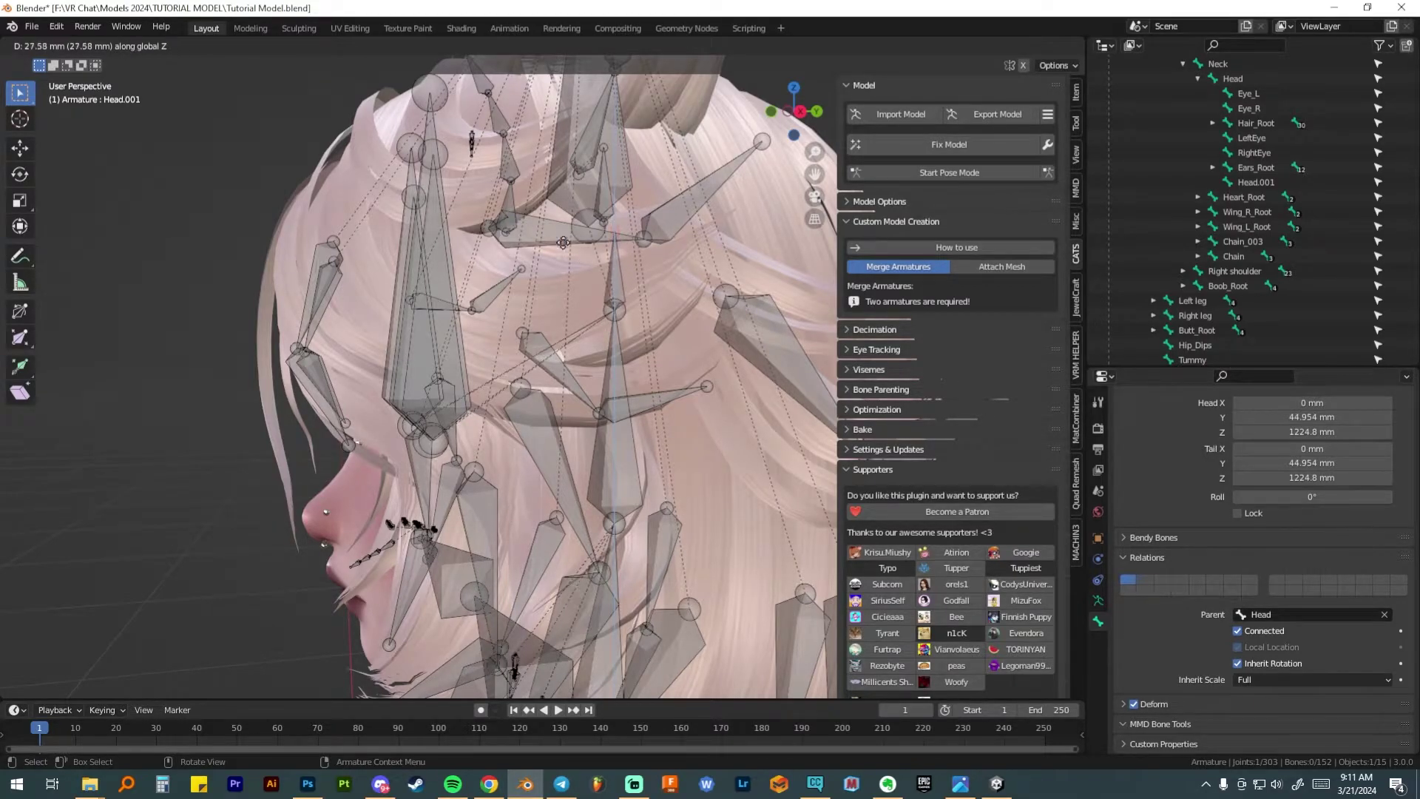
{"action": "left_click", "coordinate": [620, 271]}
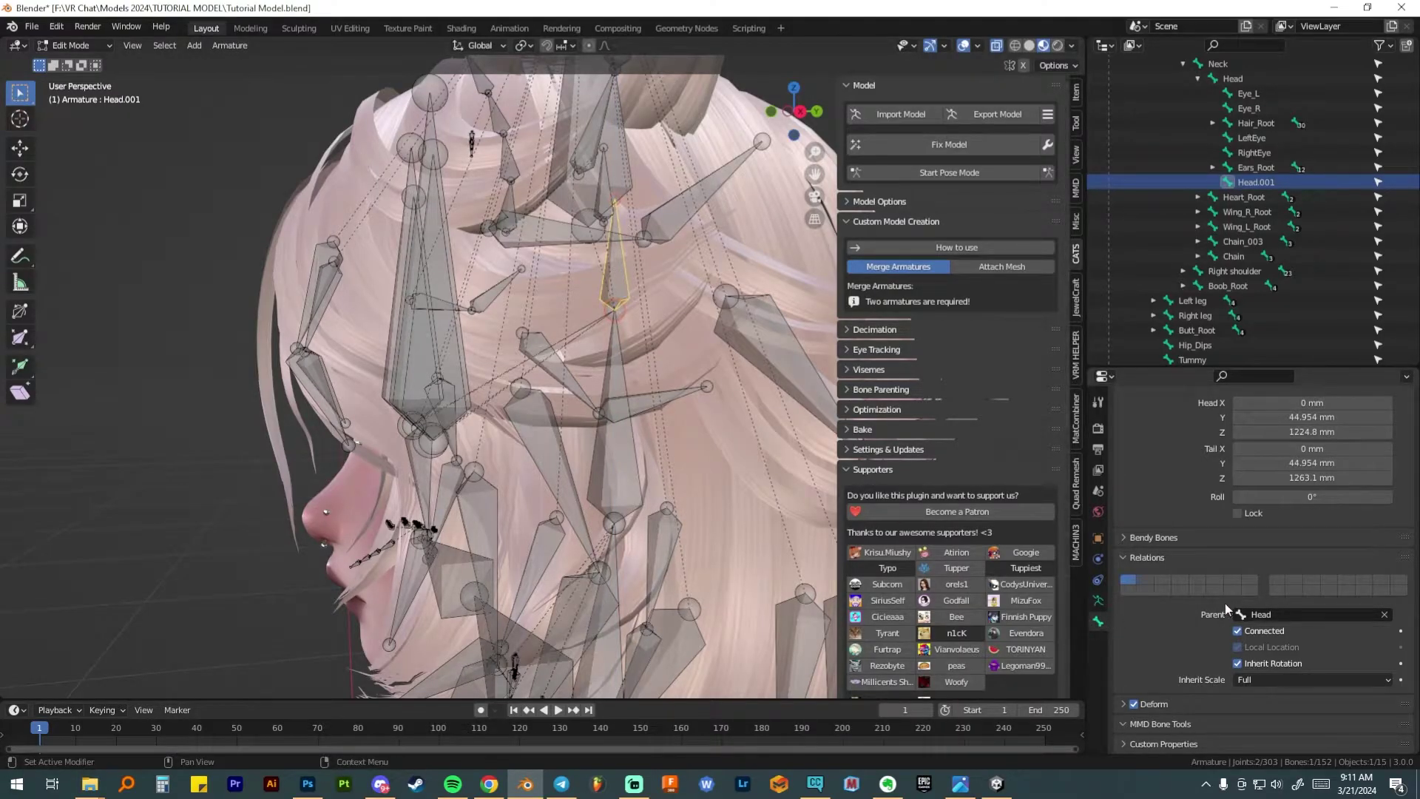
Rename the bone extruded from Head to "Hair Root"
{"action": "scroll", "coordinate": [1121, 452], "scroll_direction": "up", "scroll_amount": 3}
{"action": "double_click", "coordinate": [1159, 426]}
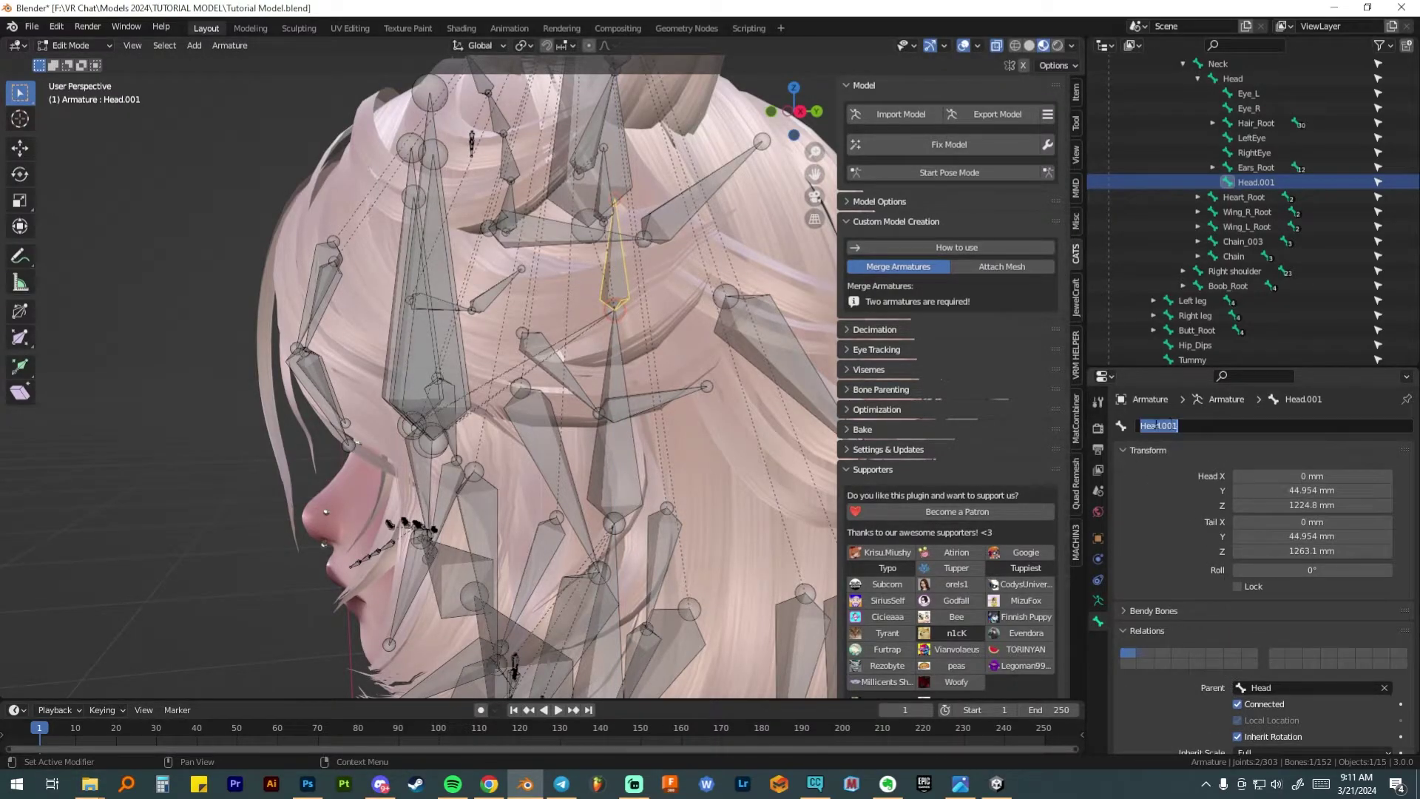
{"action": "type", "text": "Hair"}
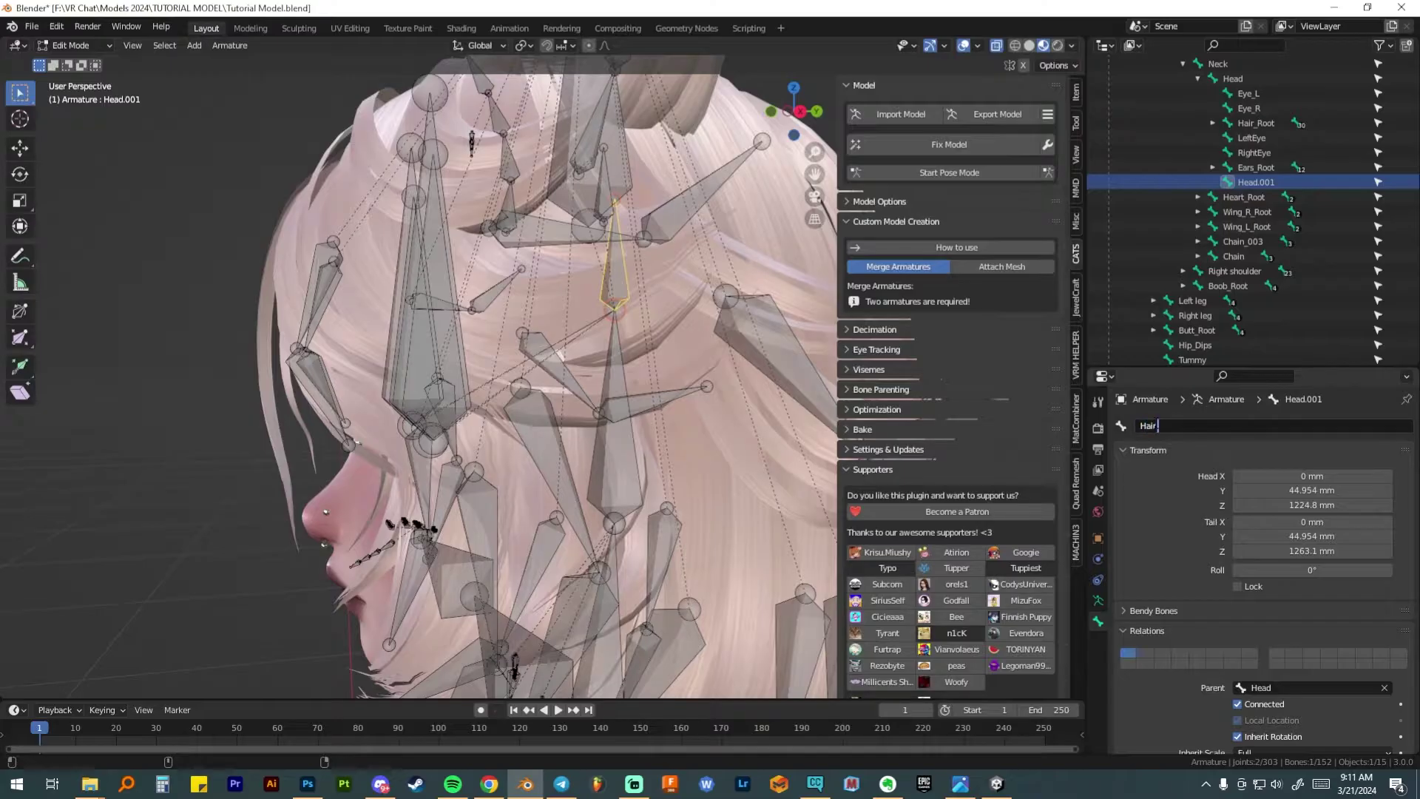
{"action": "type", "text": " Root"}
{"action": "key", "text": "Return"}
Disconnect the Hair Root bone from its Head parent and test moving it freely without keeping the move
{"action": "scroll", "coordinate": [1257, 481], "scroll_direction": "down", "scroll_amount": 2}
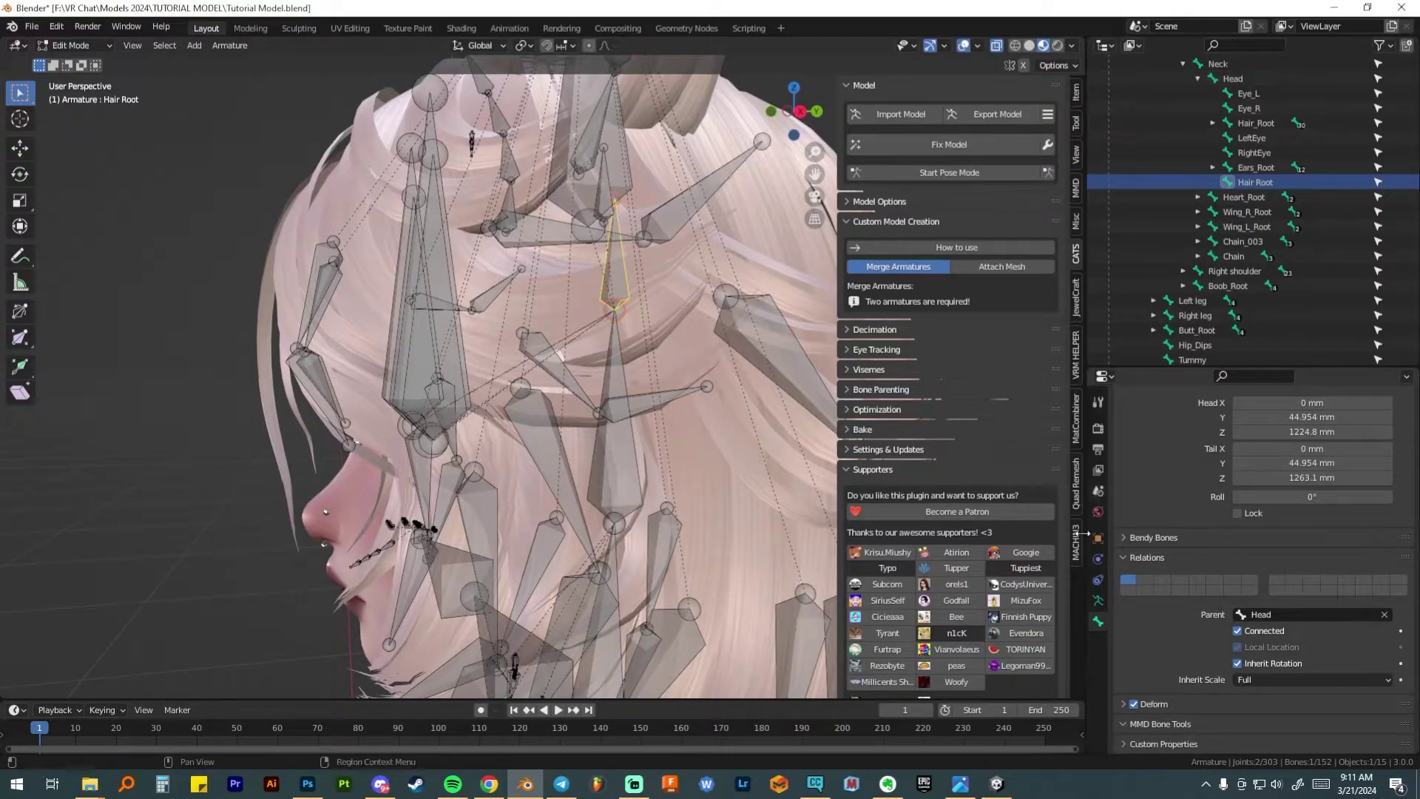
{"action": "left_click", "coordinate": [1238, 631]}
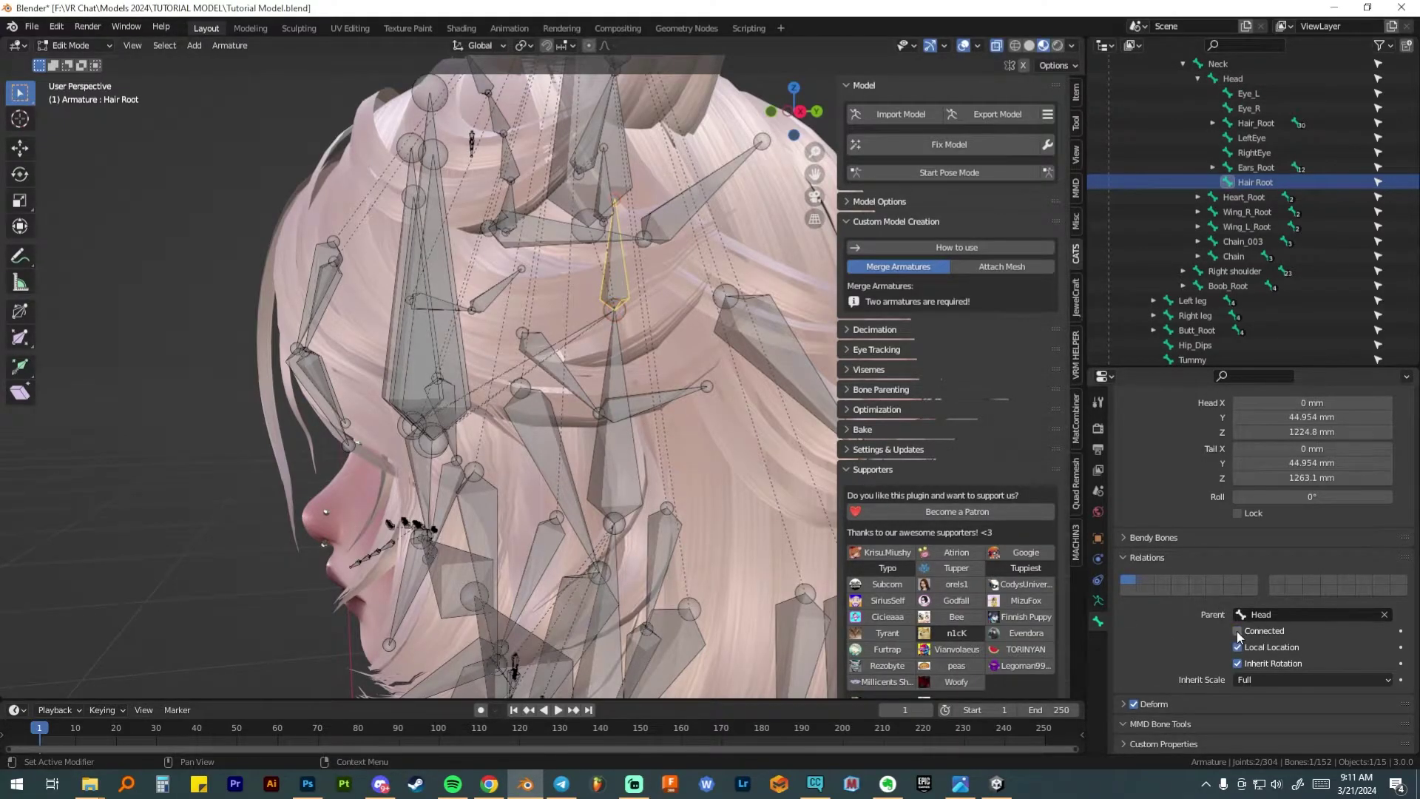
{"action": "left_click", "coordinate": [1238, 647]}
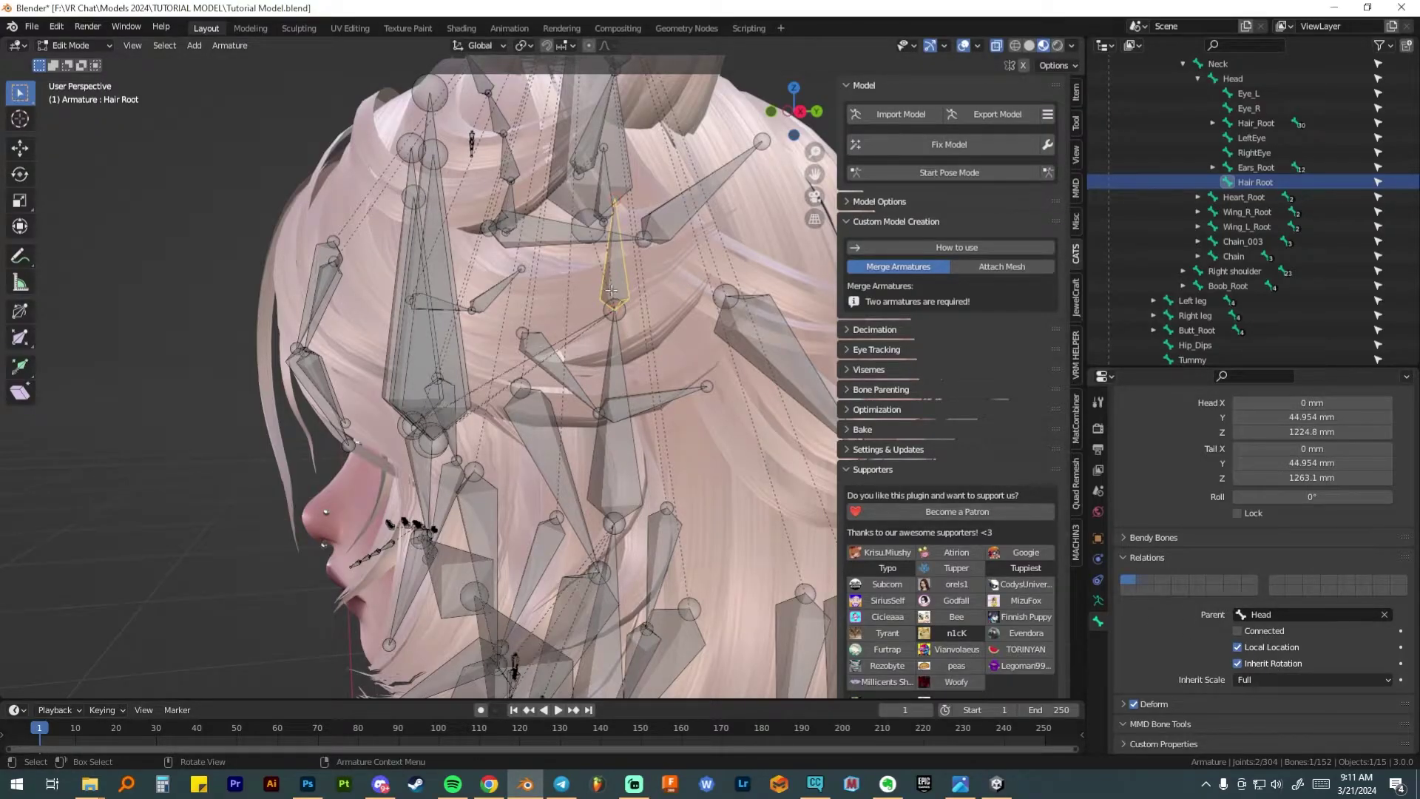
{"action": "key", "text": "g"}
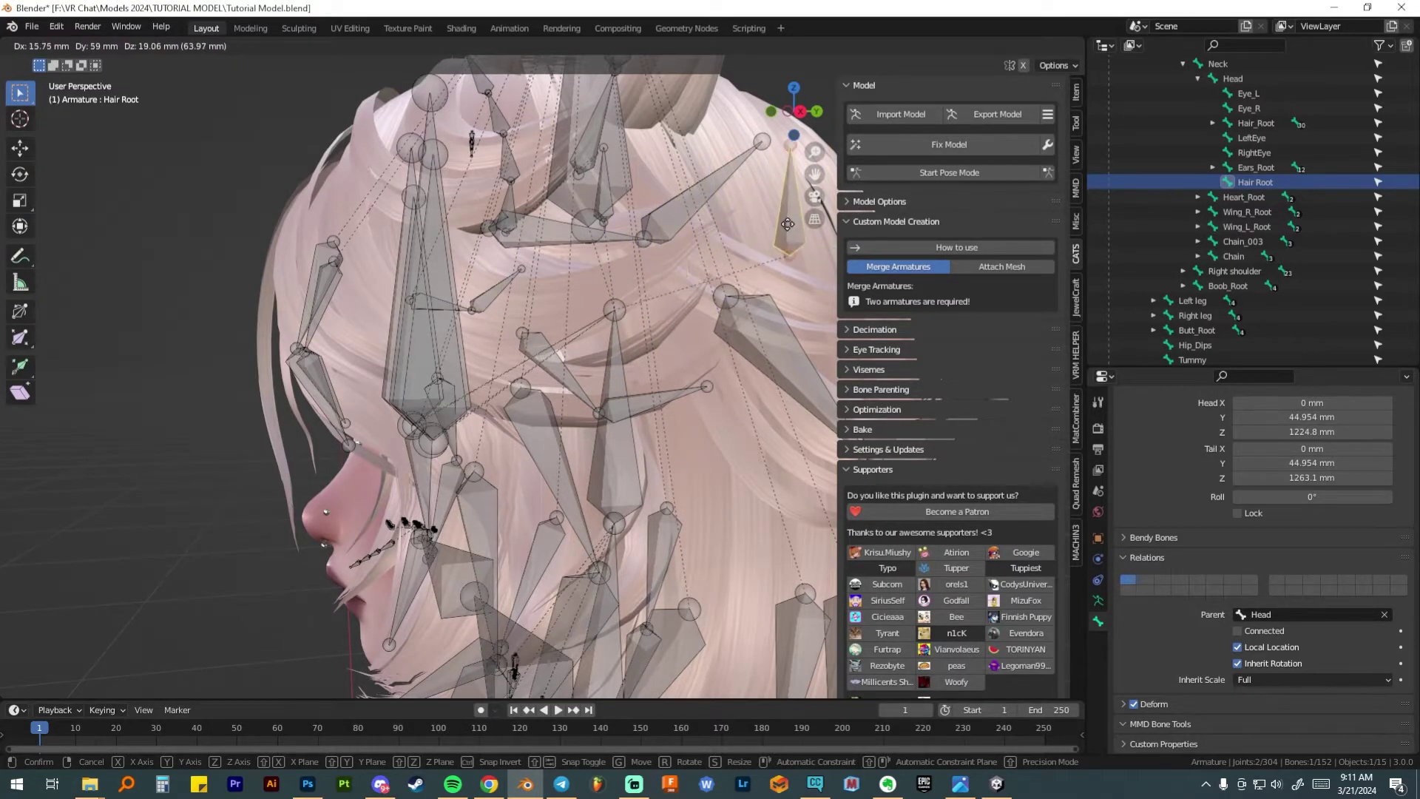
{"action": "key", "text": "Escape"}
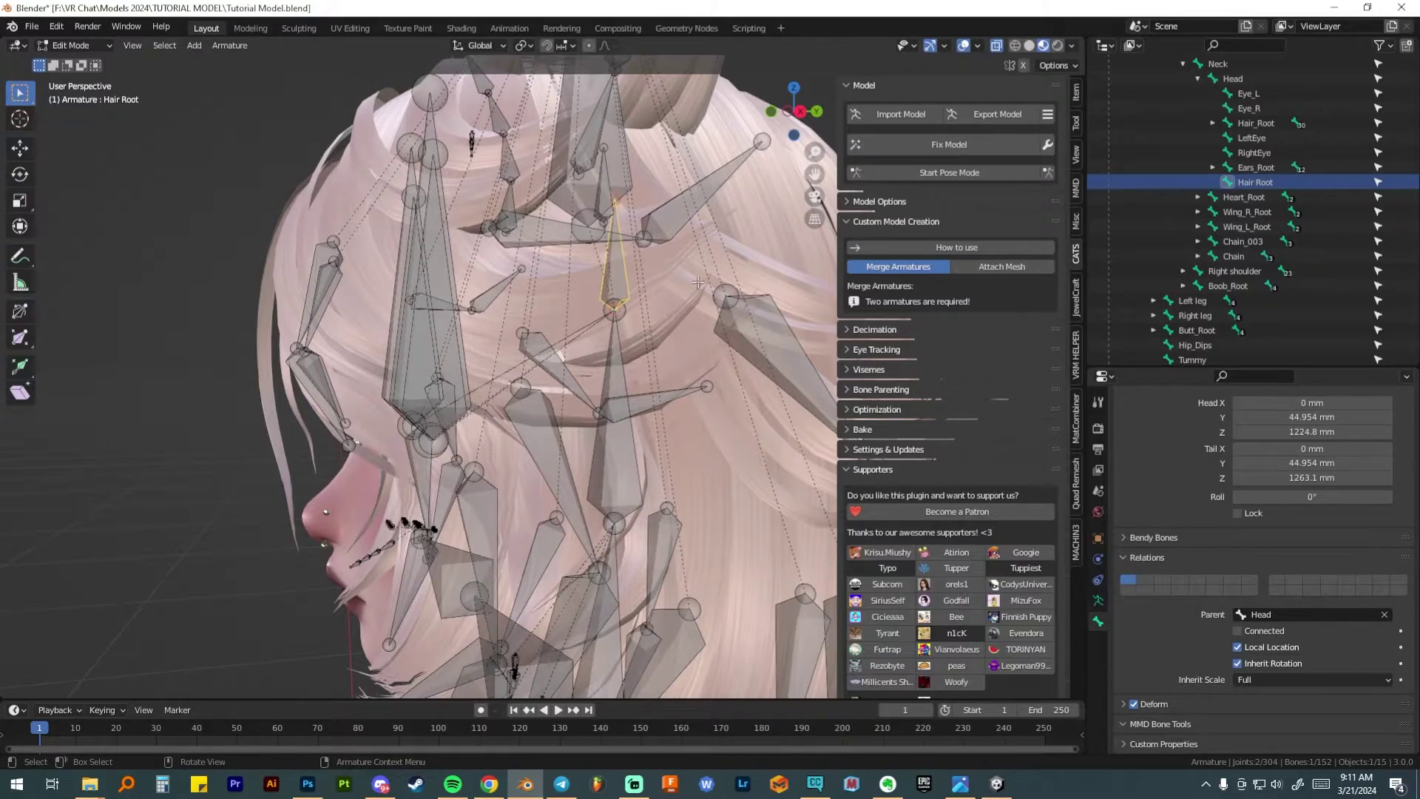
Examine the parent assignments of the AmaiyaHair bones under Hair_Root and compare that root with the new Hair Root bone
{"action": "left_click", "coordinate": [1213, 124]}
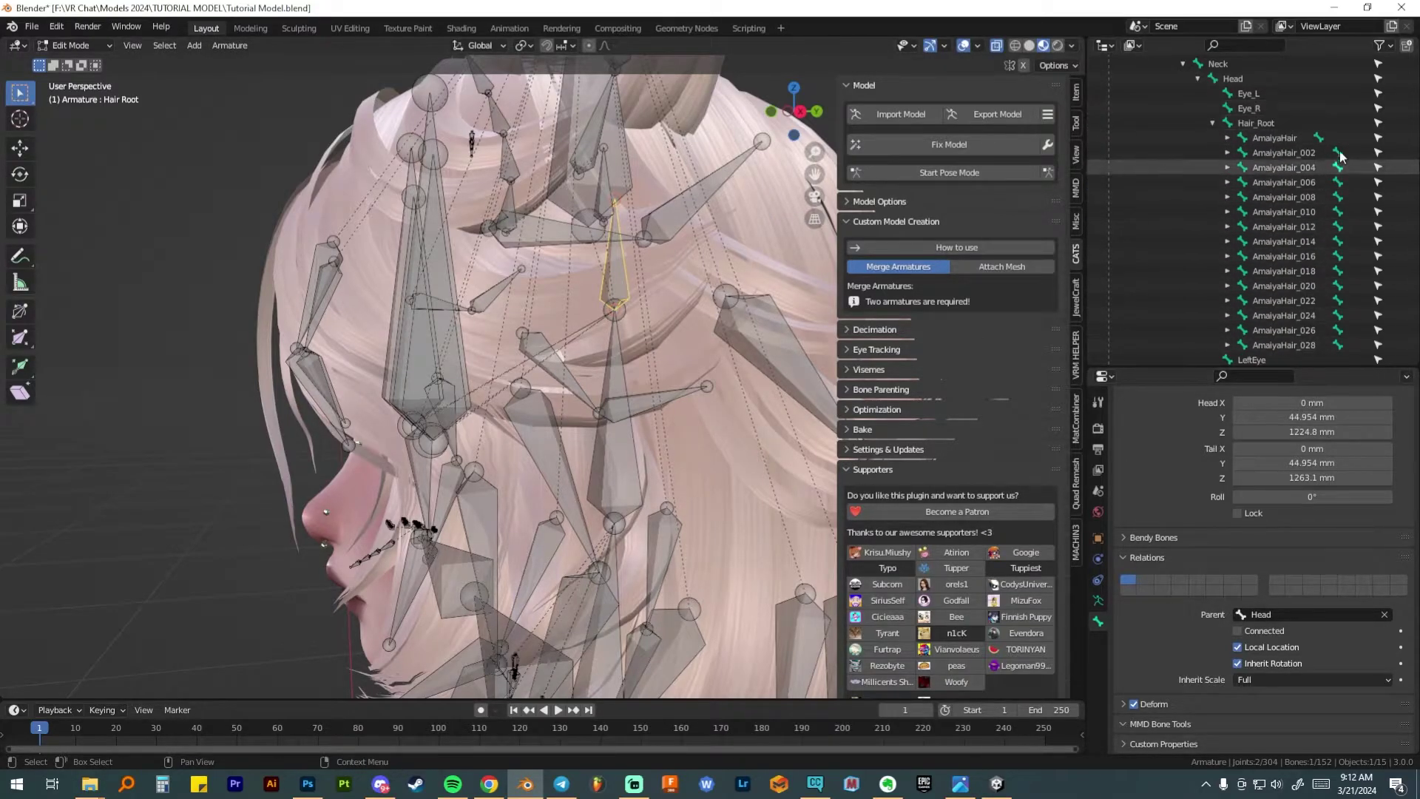
{"action": "left_click", "coordinate": [1278, 143]}
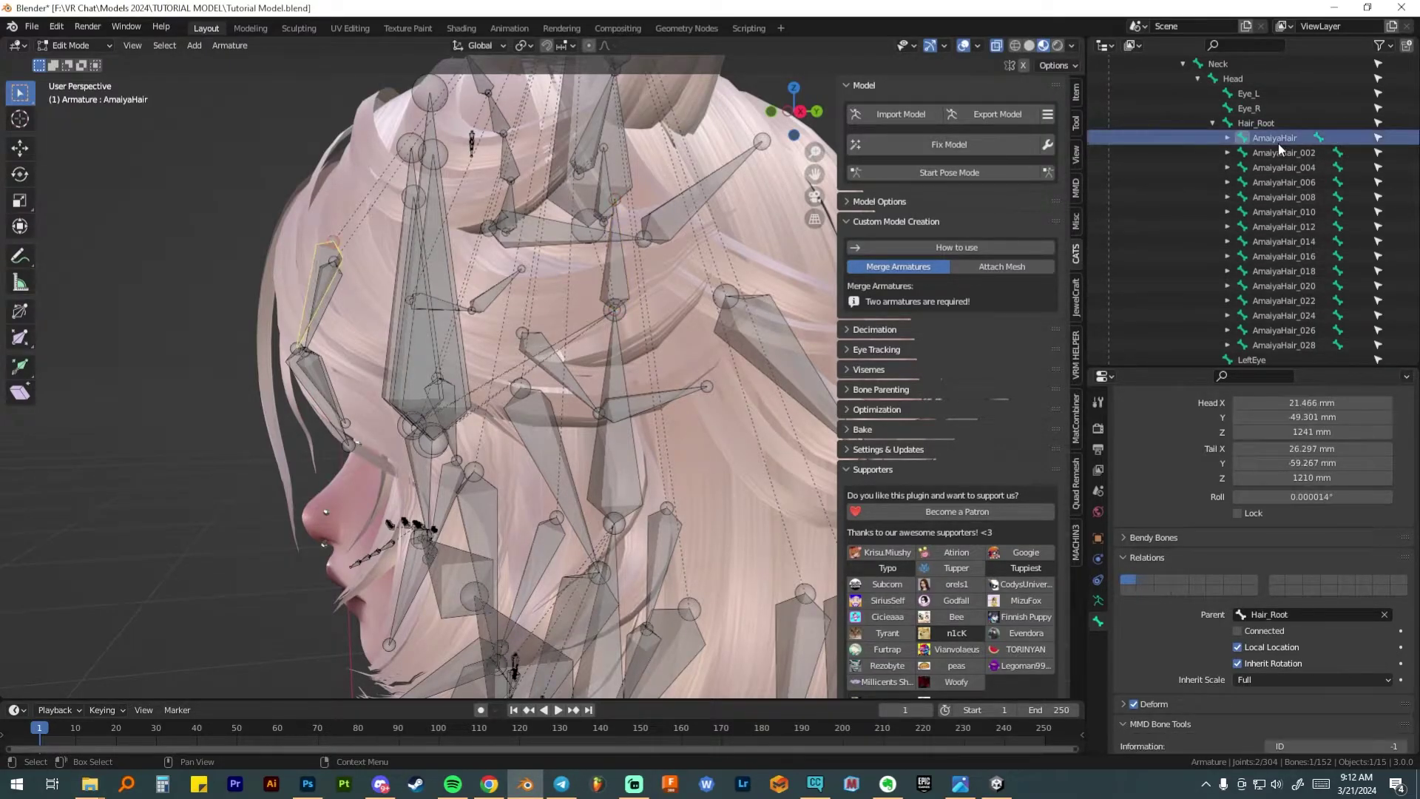
{"action": "left_click", "coordinate": [1309, 615]}
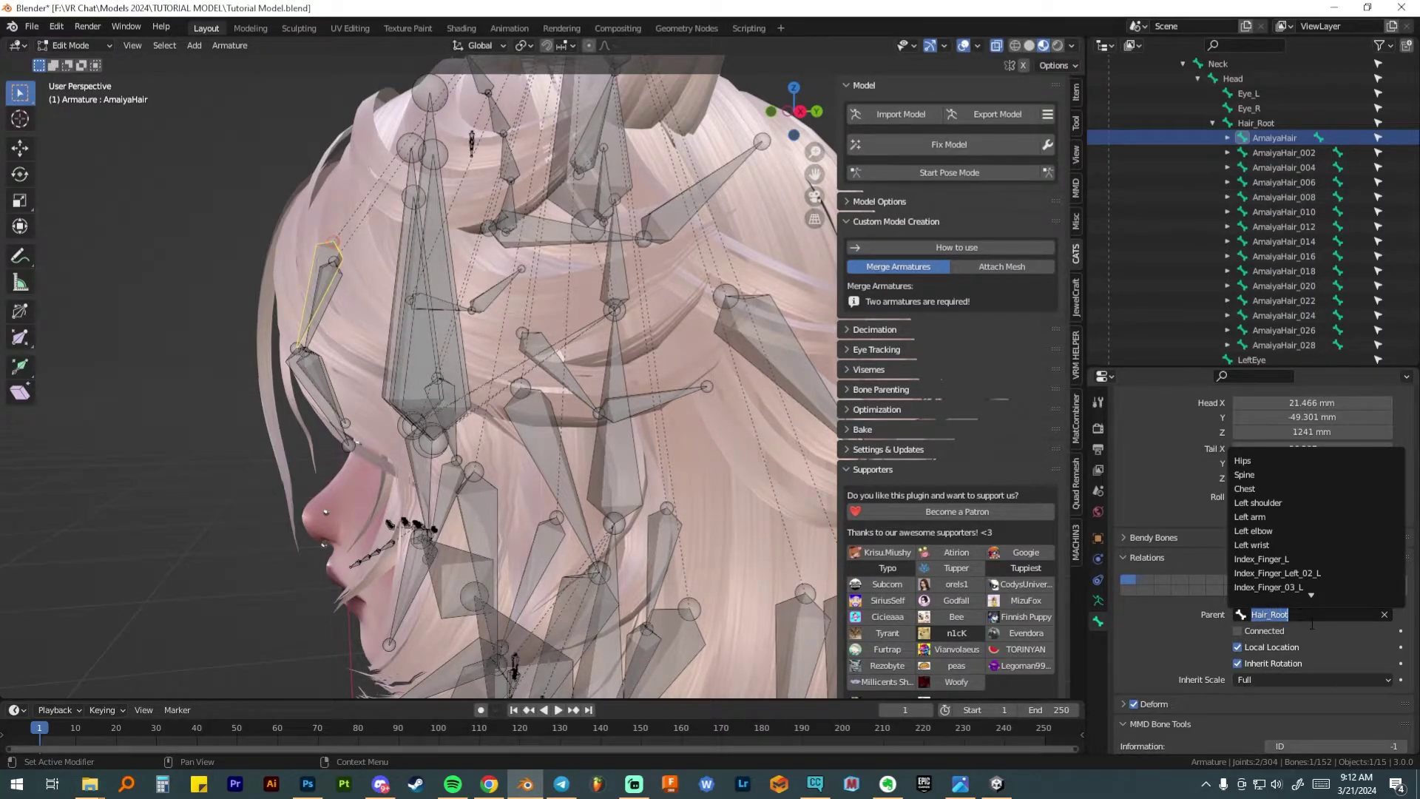
{"action": "left_click", "coordinate": [1275, 165]}
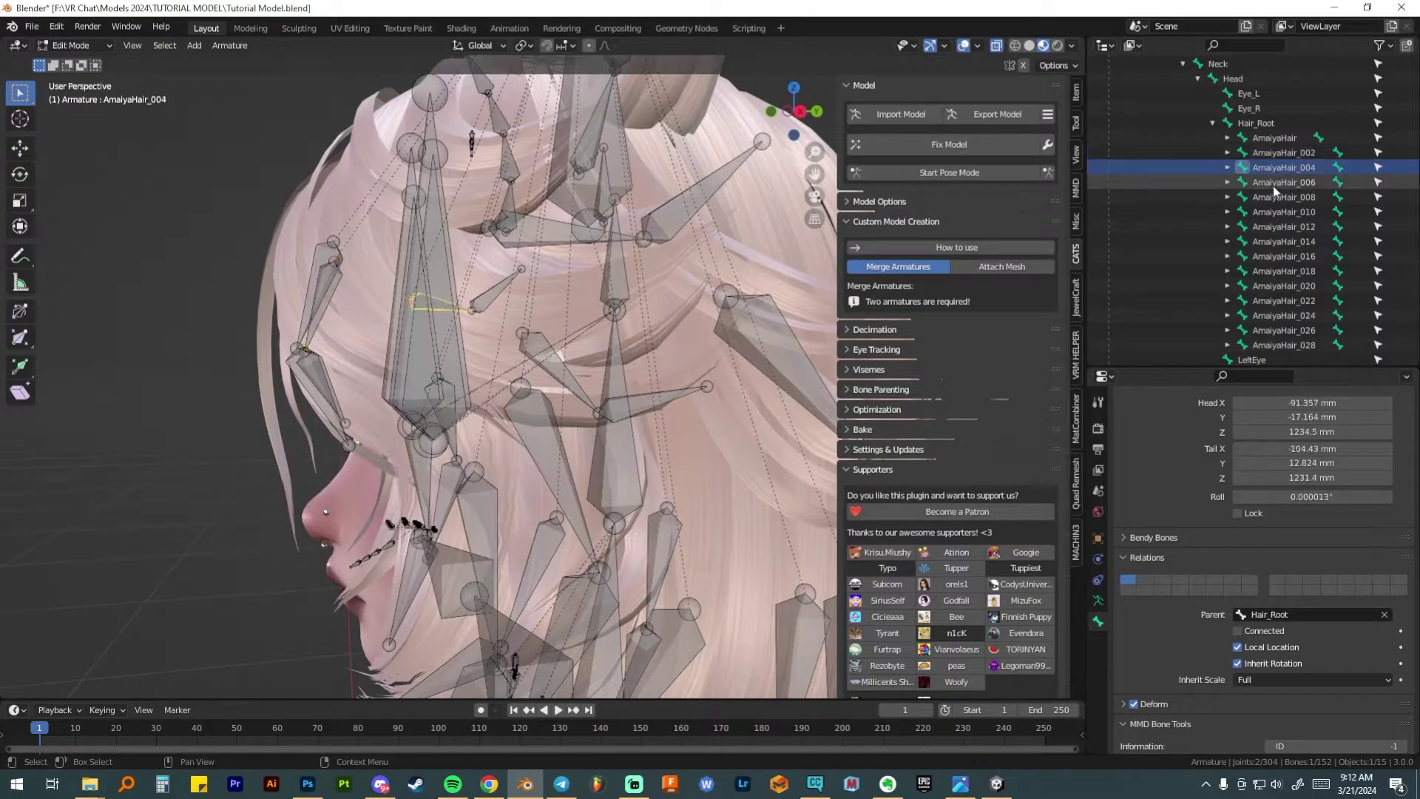
{"action": "left_click", "coordinate": [1272, 185]}
{"action": "left_click", "coordinate": [1265, 123]}
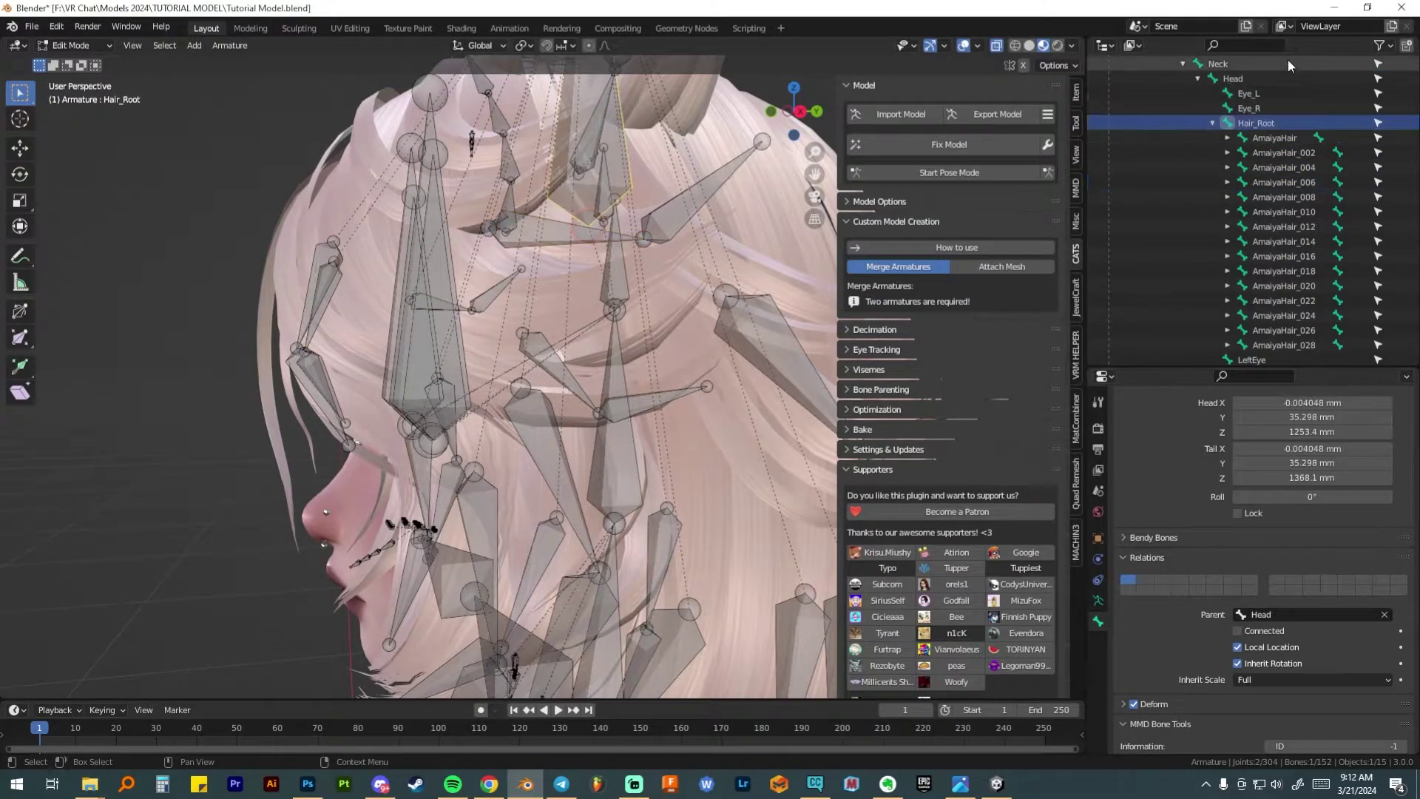
{"action": "scroll", "coordinate": [1289, 62], "scroll_direction": "up", "scroll_amount": 2}
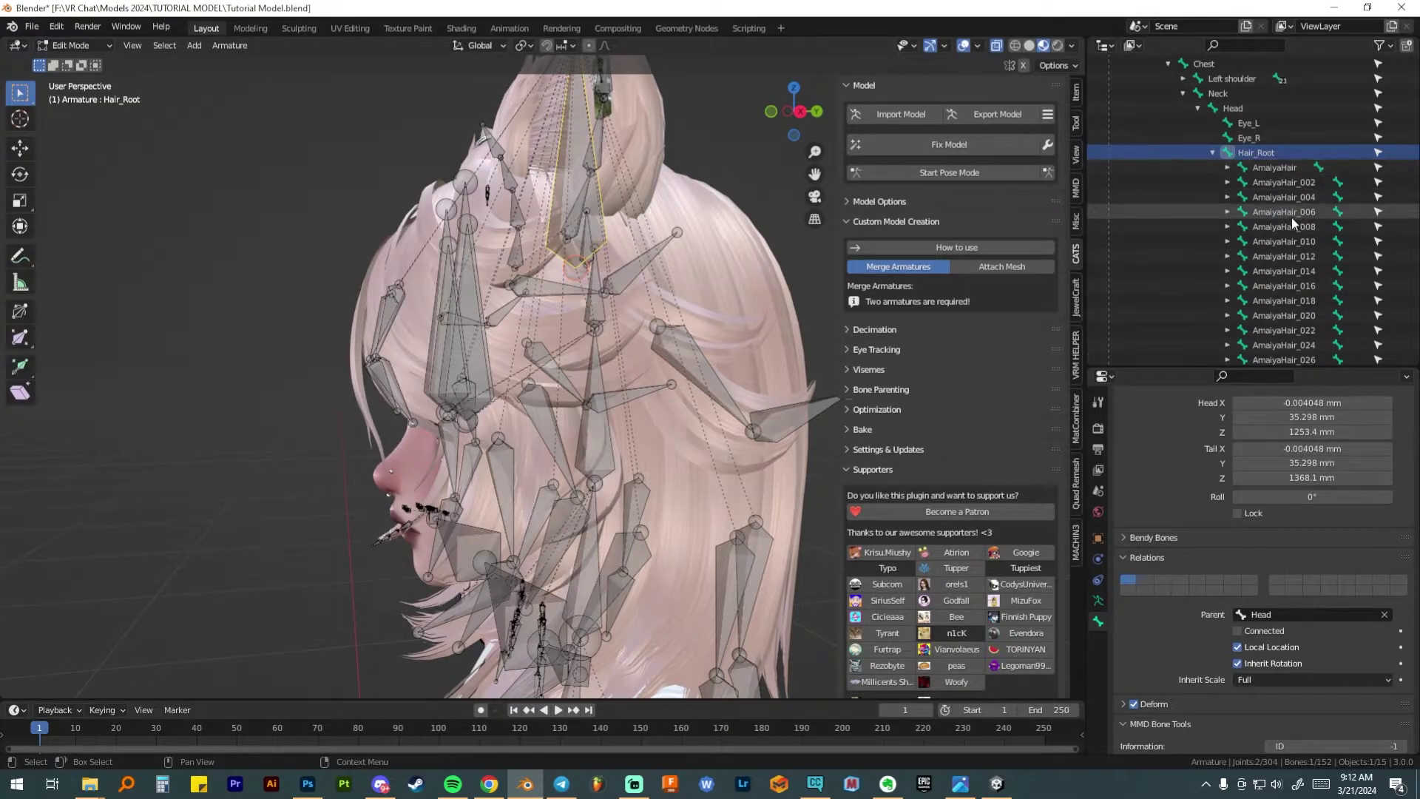
{"action": "left_click", "coordinate": [1212, 152]}
{"action": "left_click", "coordinate": [1262, 211]}
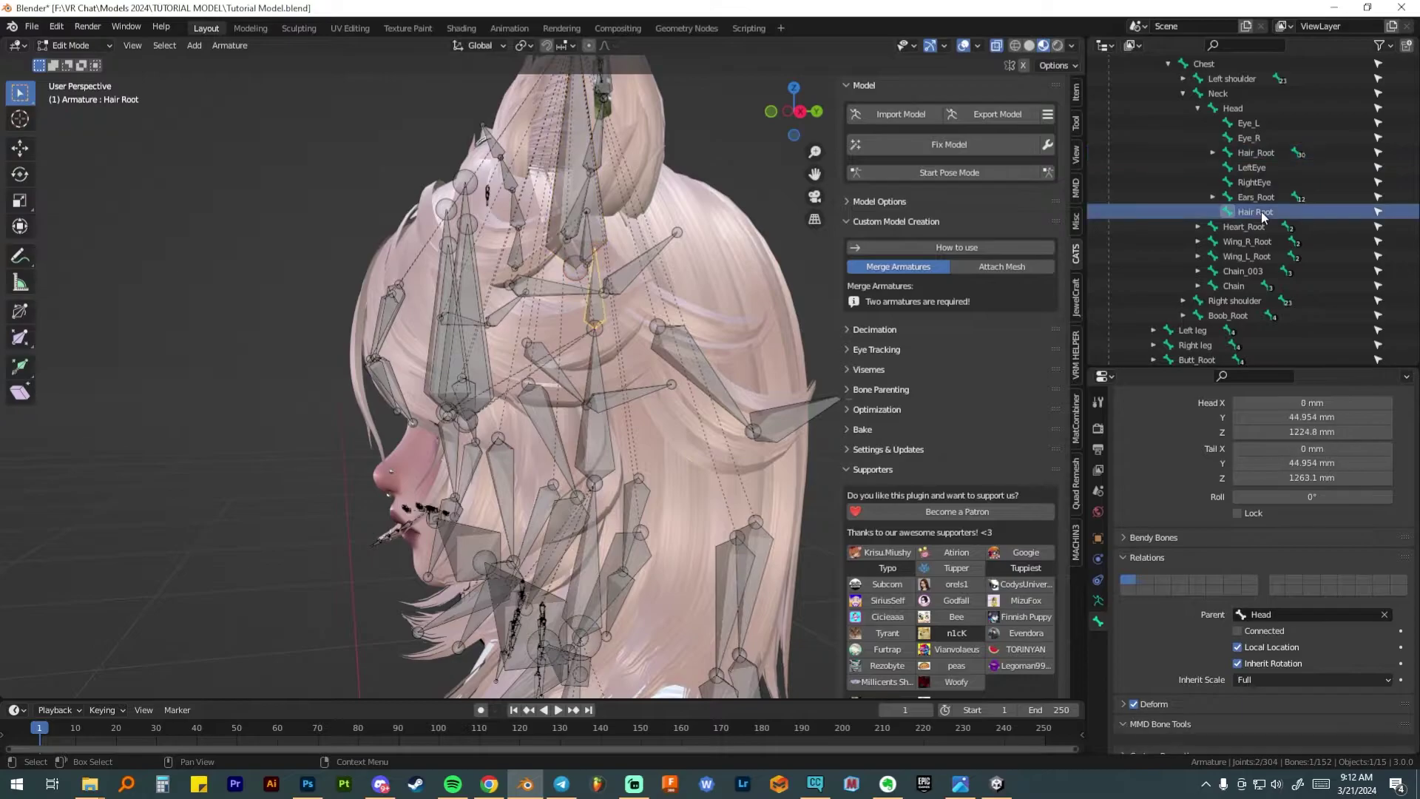
Return the armature to Object Mode and export the avatar as FBX, overwriting Tutorial Model.fbx in the TUTORIAL MODEL folder
{"action": "key", "text": "ctrl+Tab"}
{"action": "left_click", "coordinate": [730, 232]}
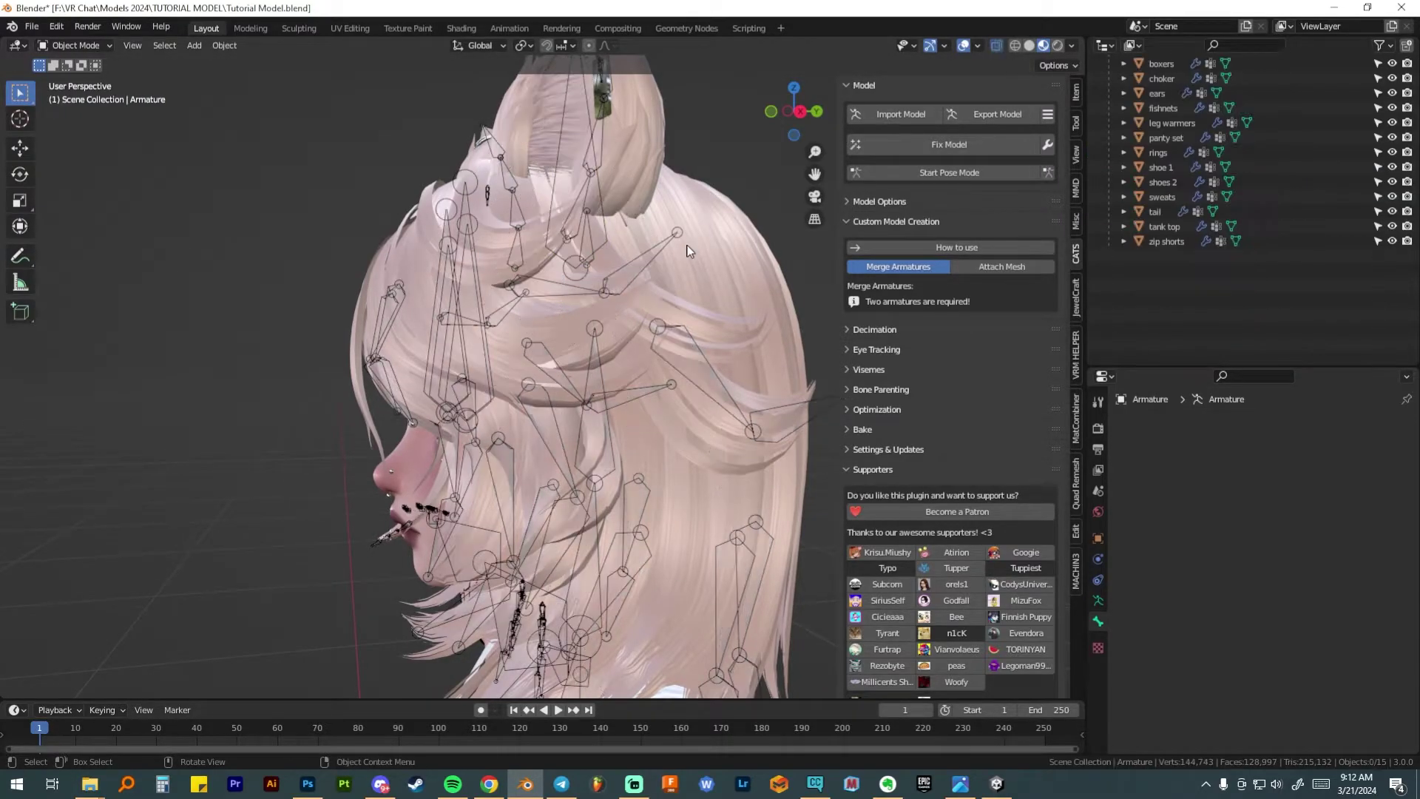
{"action": "middle_click_drag", "start_coordinate": [688, 250], "coordinate": [633, 213]}
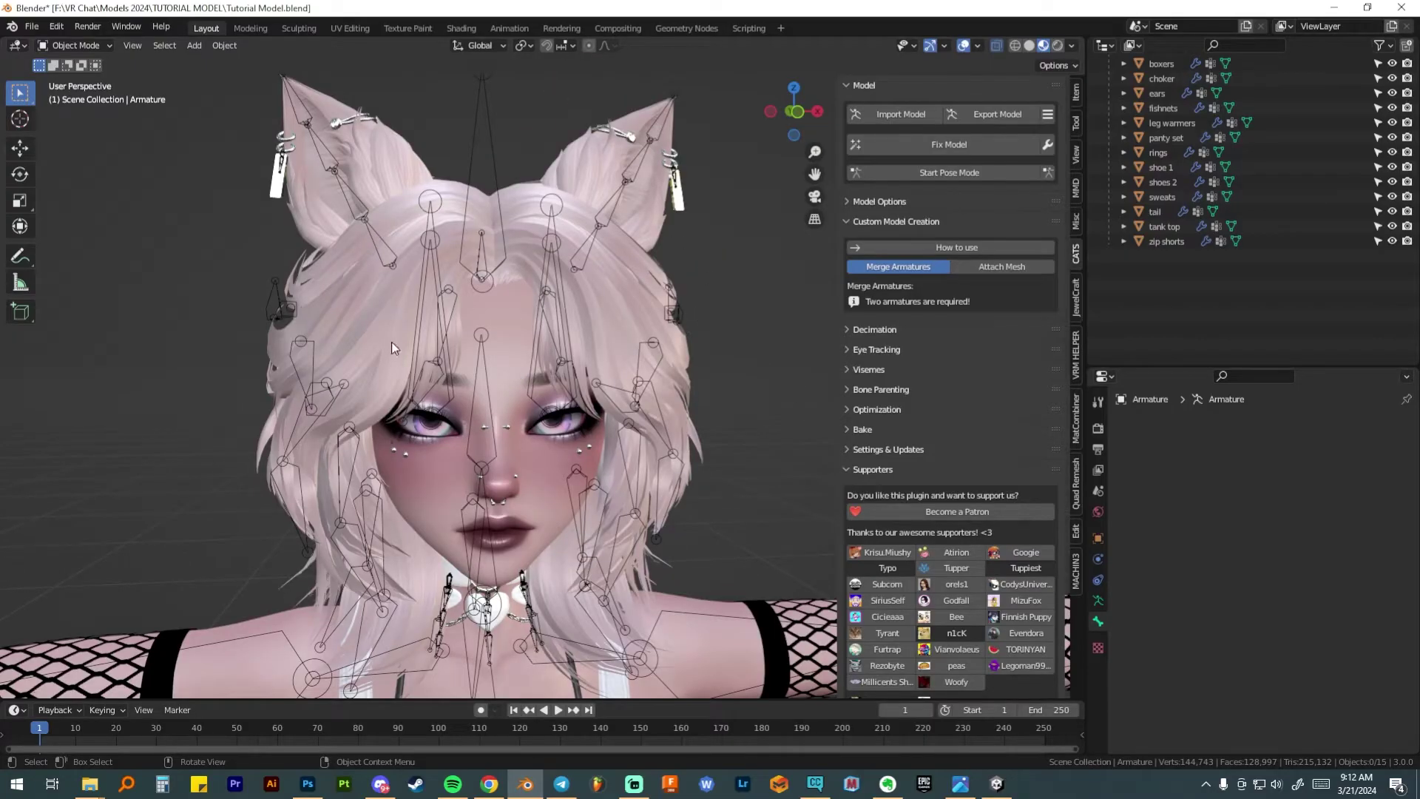
{"action": "scroll", "coordinate": [1393, 83], "scroll_direction": "up", "scroll_amount": 3}
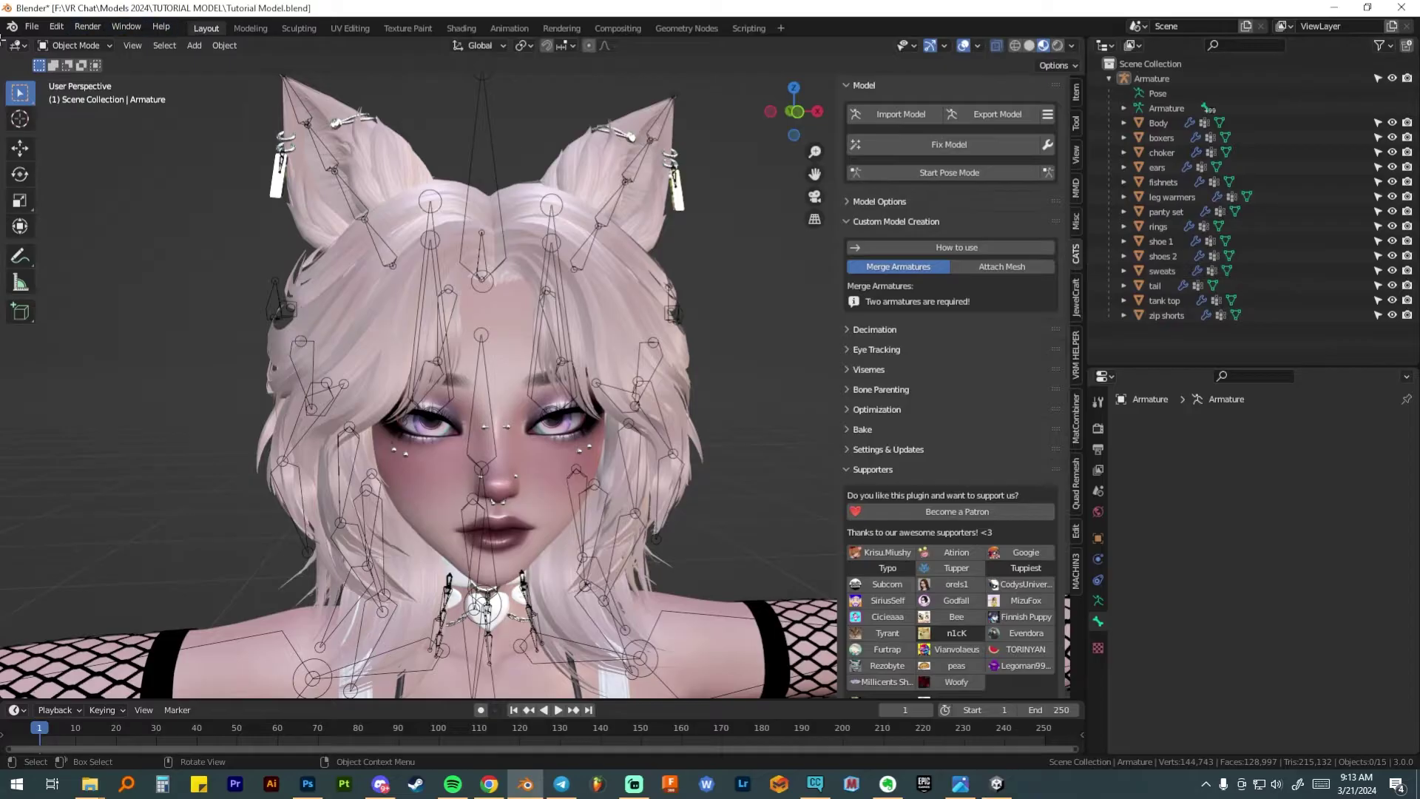
{"action": "left_click", "coordinate": [32, 26]}
{"action": "mouse_move", "coordinate": [52, 239]}
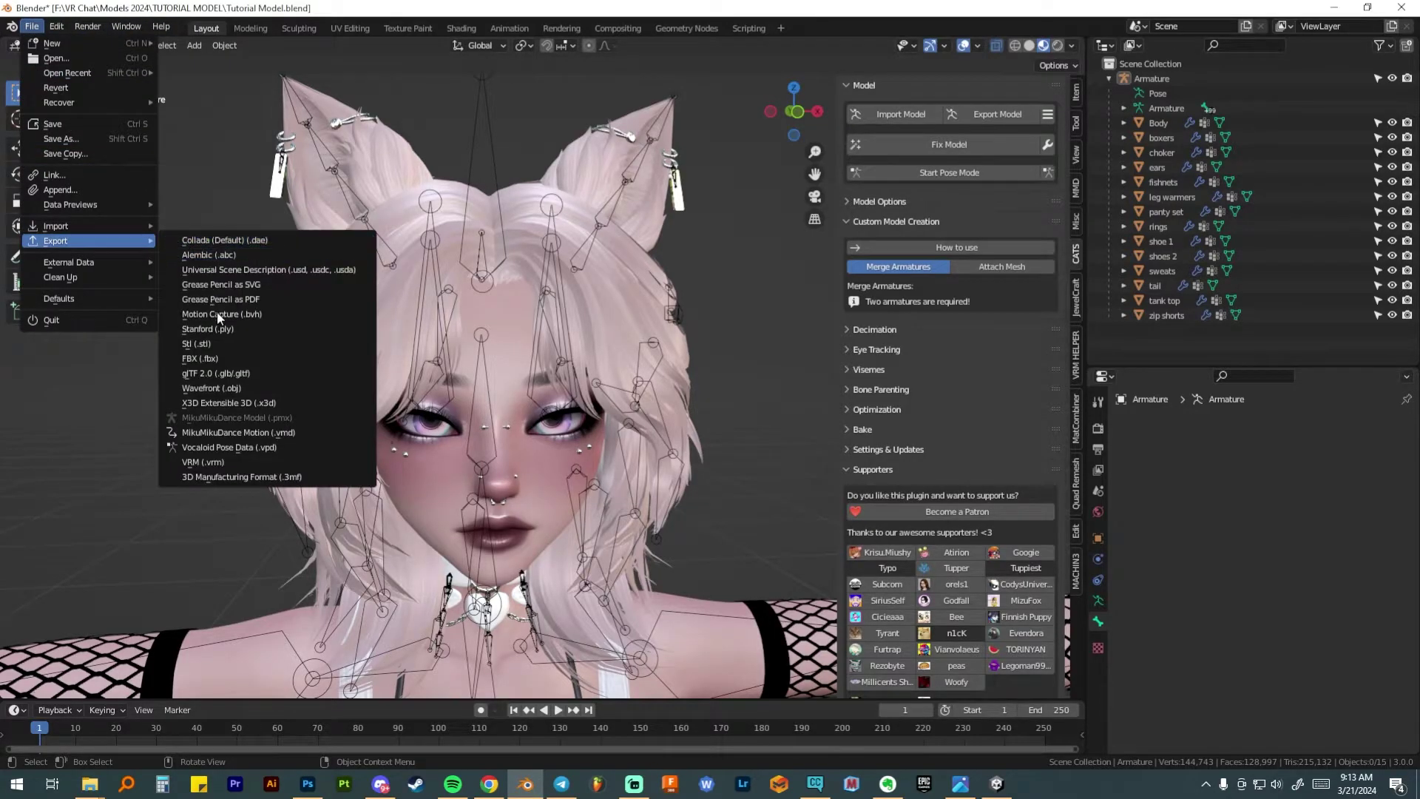
{"action": "left_click", "coordinate": [211, 361]}
{"action": "left_click", "coordinate": [578, 326]}
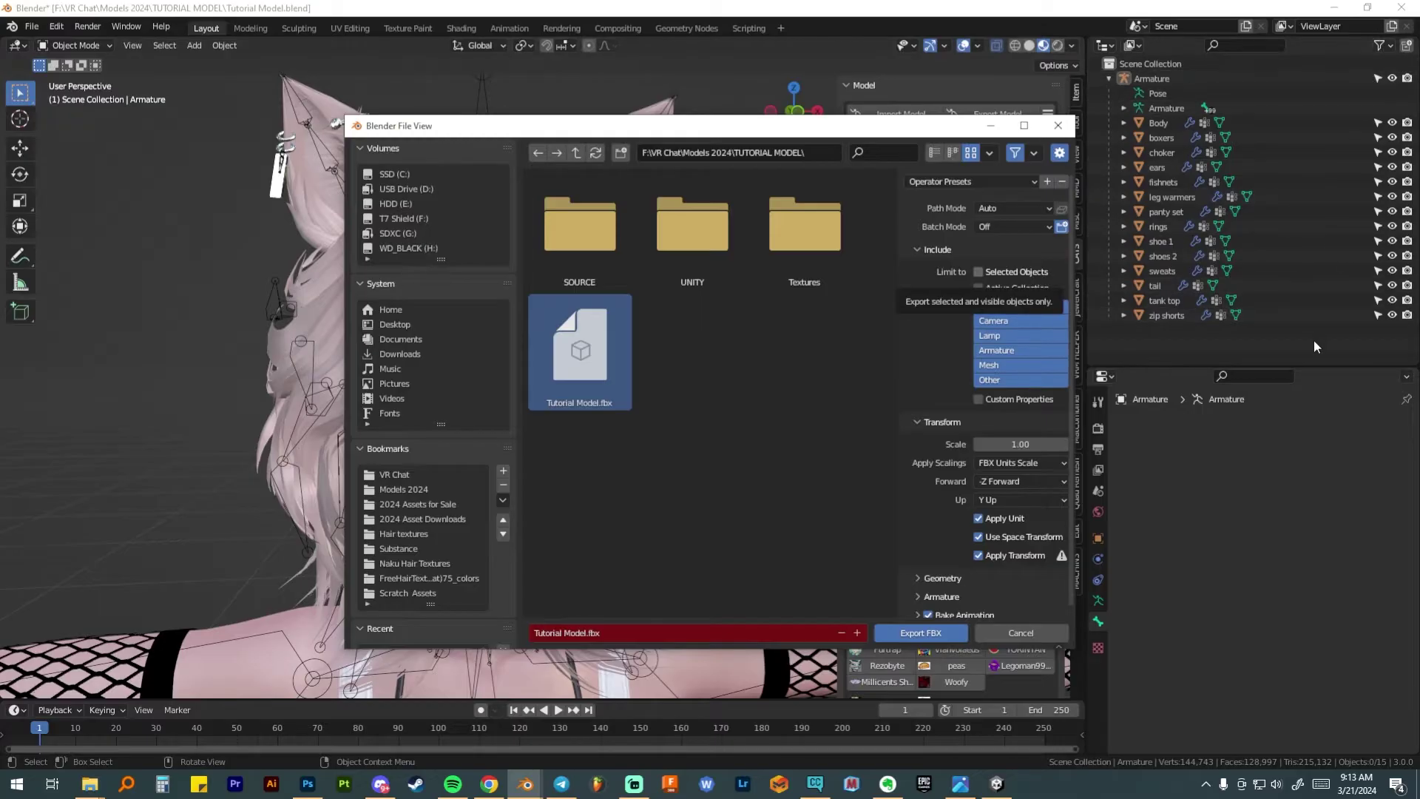
{"action": "left_click", "coordinate": [913, 635]}
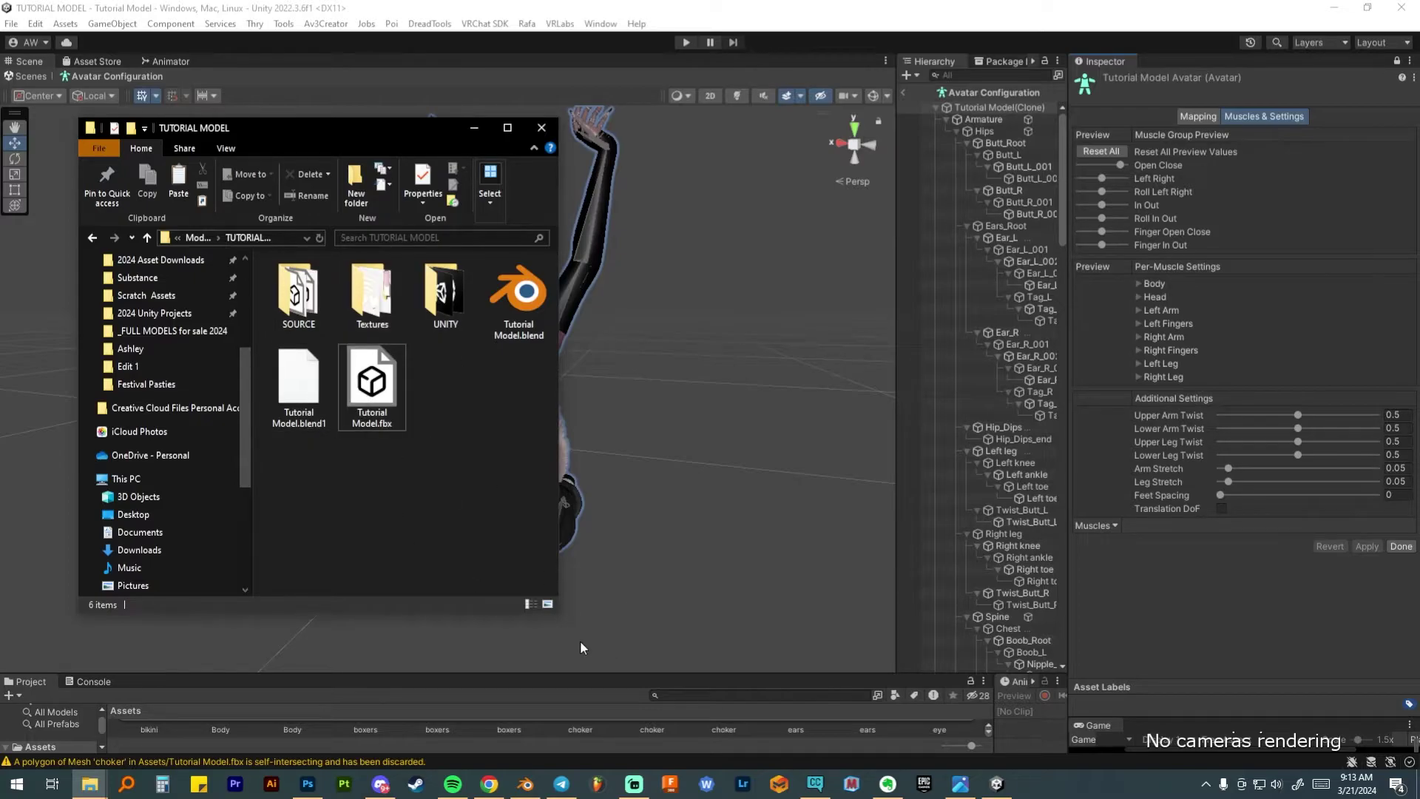
In Unity, locate the Tutorial Model asset and reveal its FBX file in File Explorer
{"action": "left_click_drag", "start_coordinate": [592, 674], "coordinate": [588, 338]}
{"action": "scroll", "coordinate": [533, 503], "scroll_direction": "up", "scroll_amount": 2}
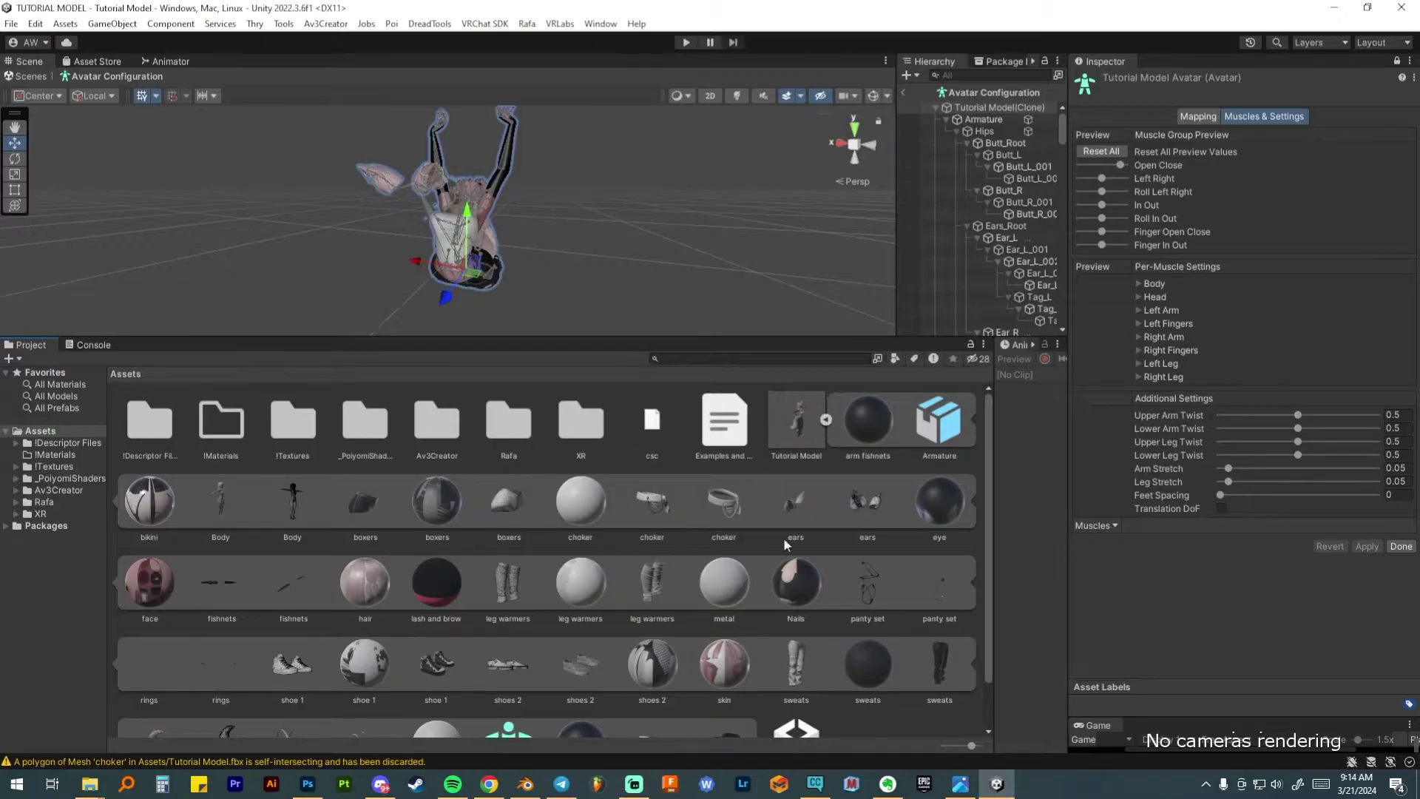
{"action": "right_click", "coordinate": [801, 425]}
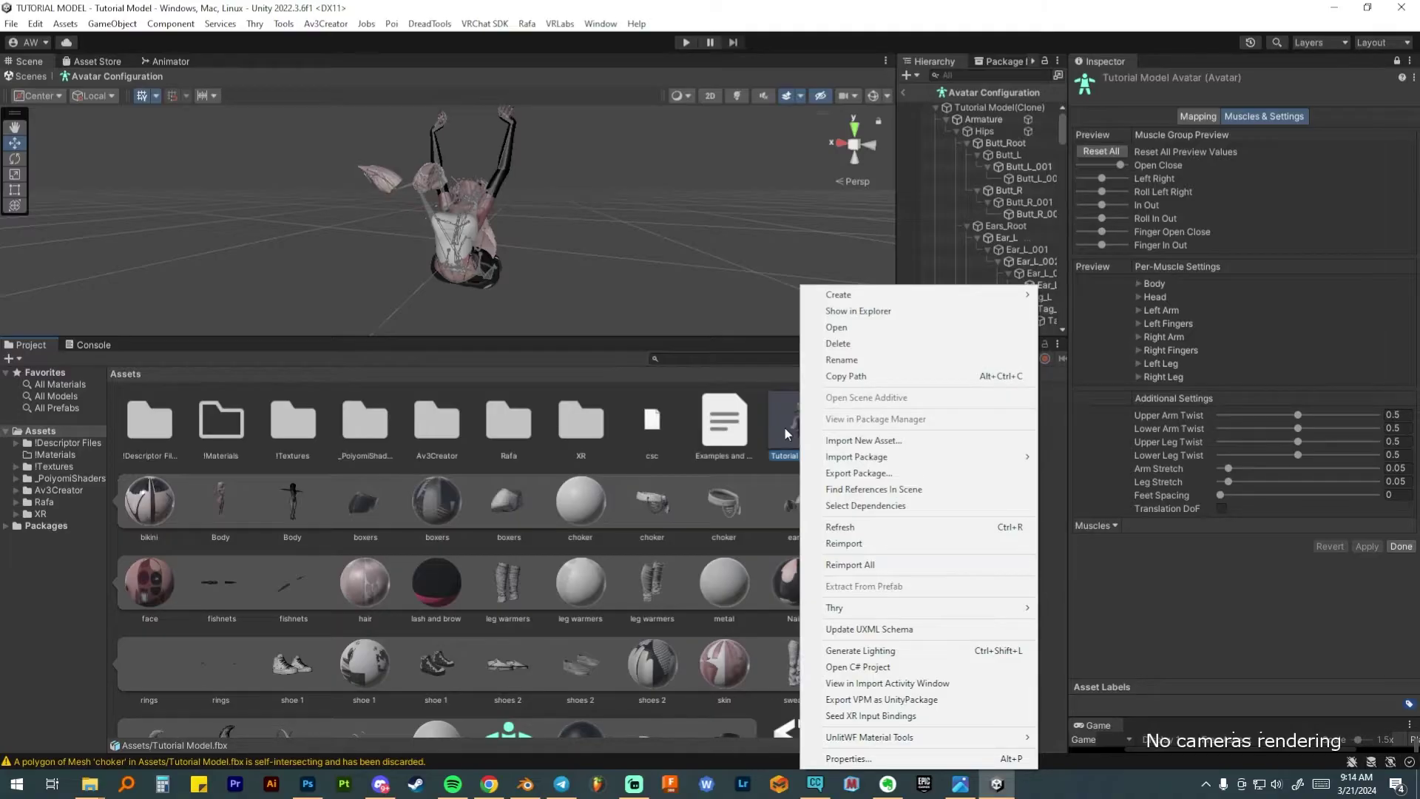
{"action": "left_click", "coordinate": [845, 315]}
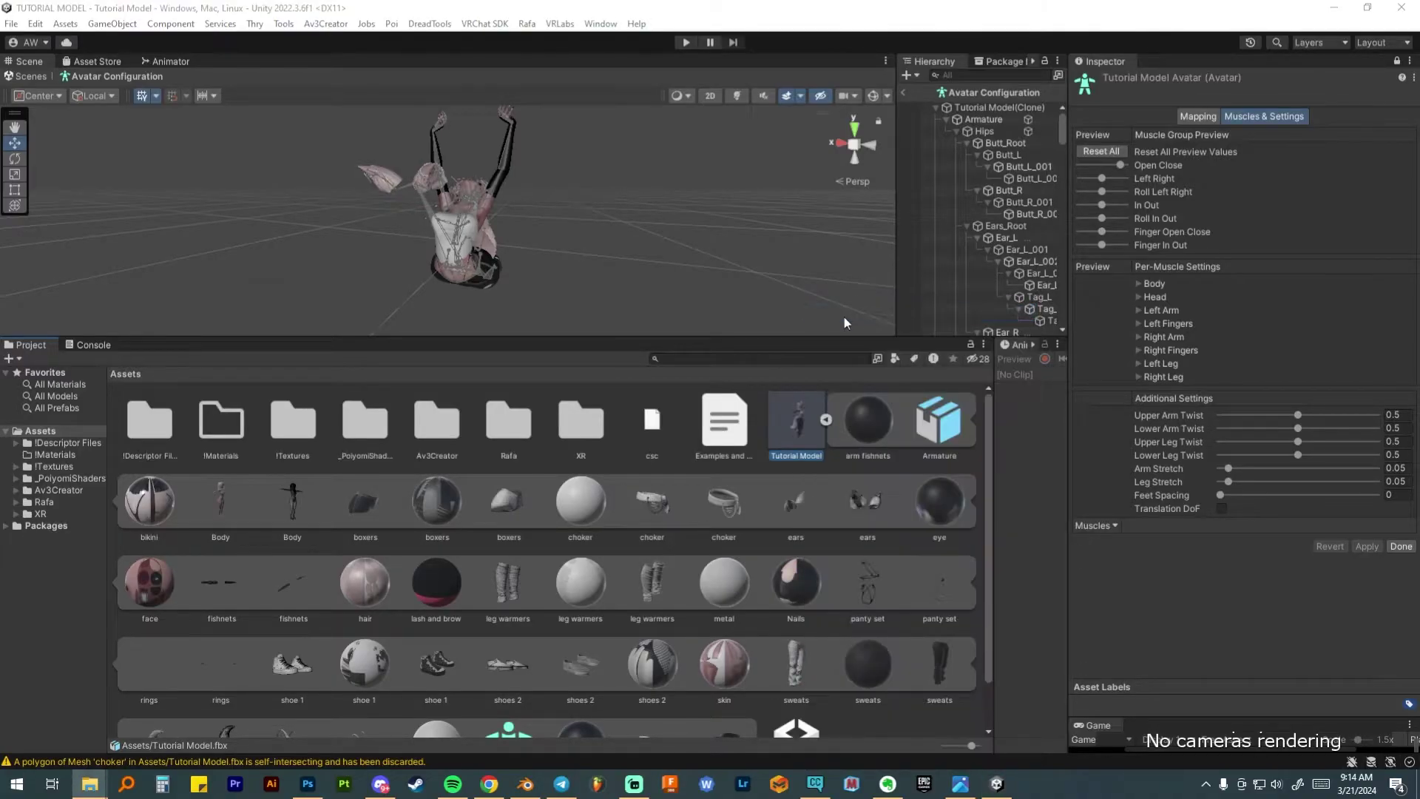
{"action": "left_click_drag", "start_coordinate": [985, 76], "coordinate": [1017, 111]}
{"action": "left_click_drag", "start_coordinate": [979, 462], "coordinate": [982, 640]}
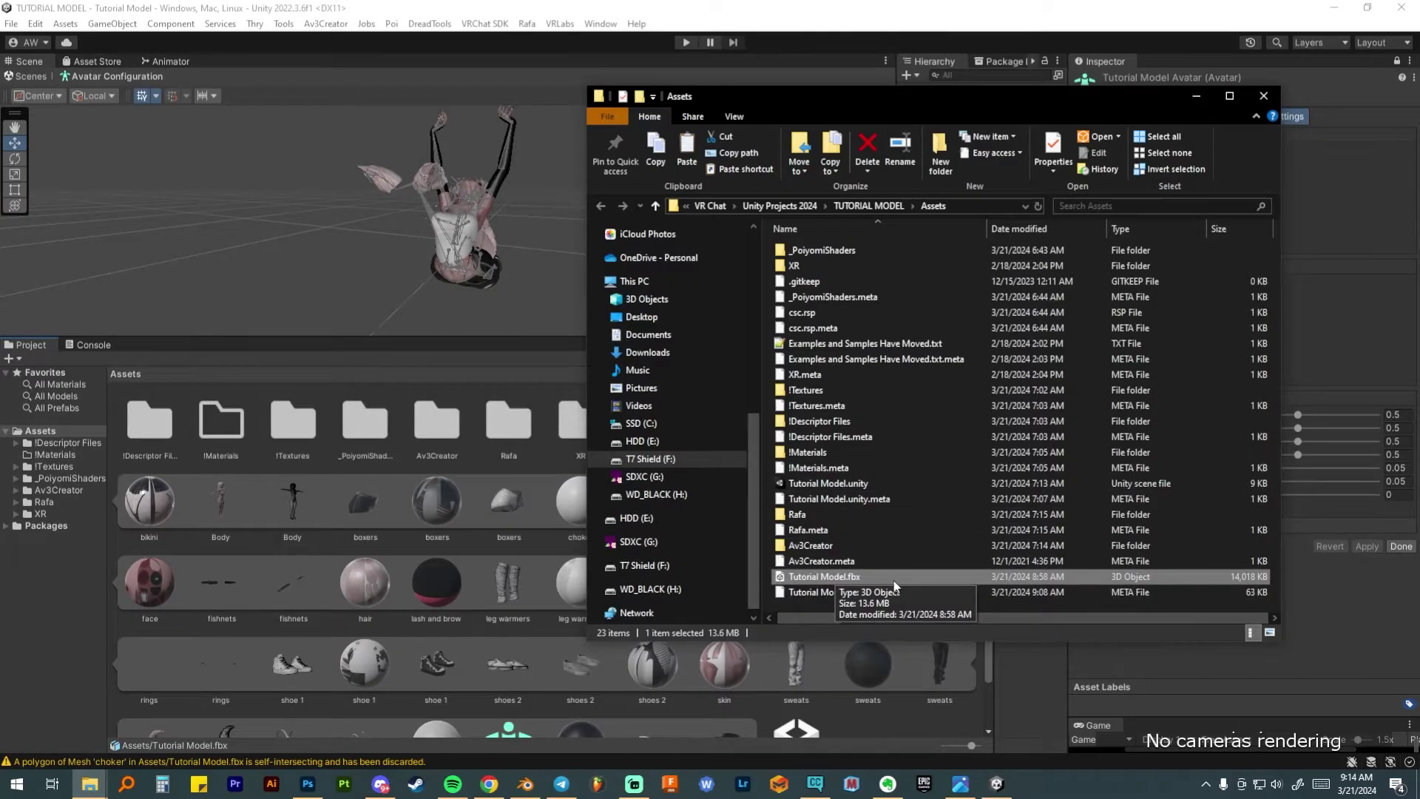
Copy the newly exported Tutorial Model.fbx into the Unity project's Assets folder, replacing the existing file
{"action": "left_click", "coordinate": [89, 784]}
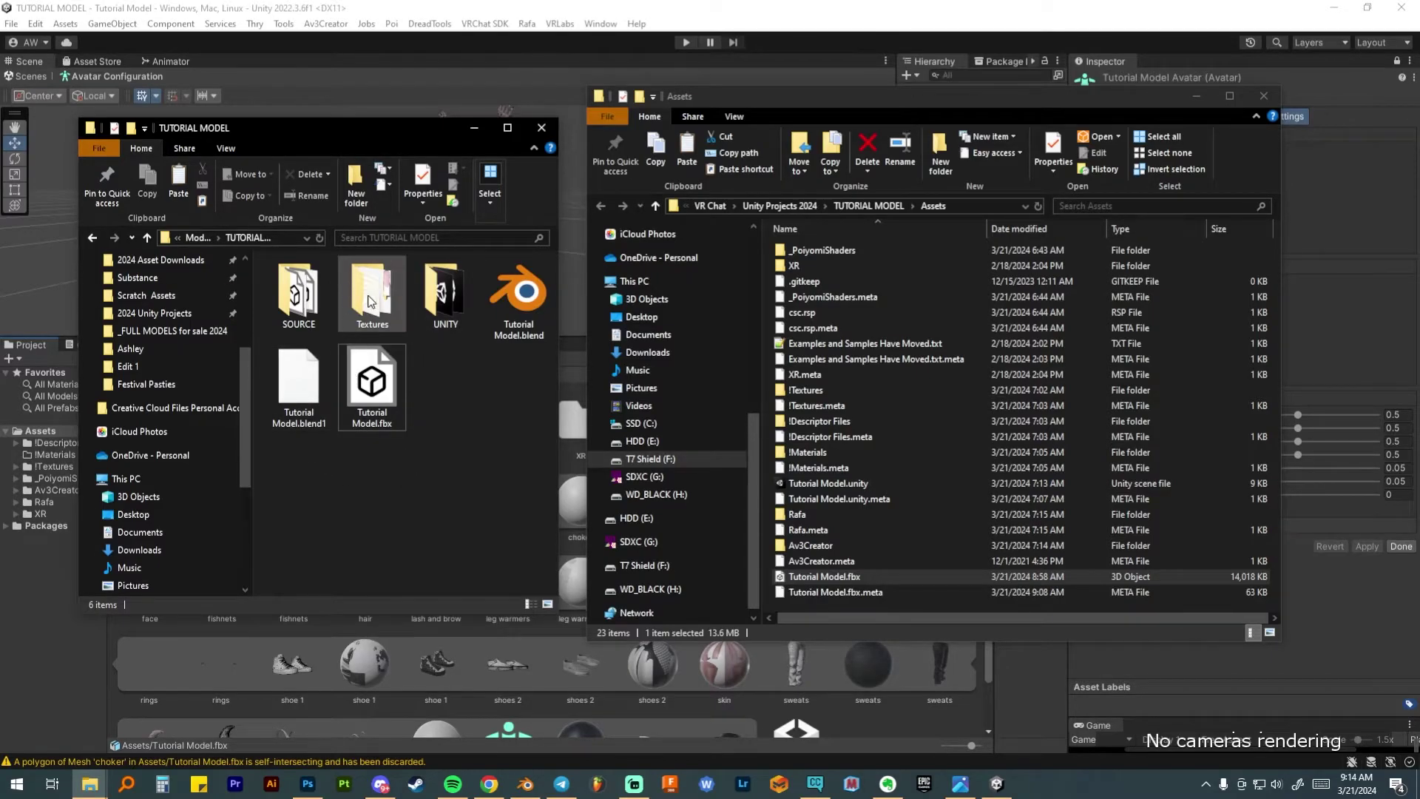
{"action": "left_click", "coordinate": [375, 388]}
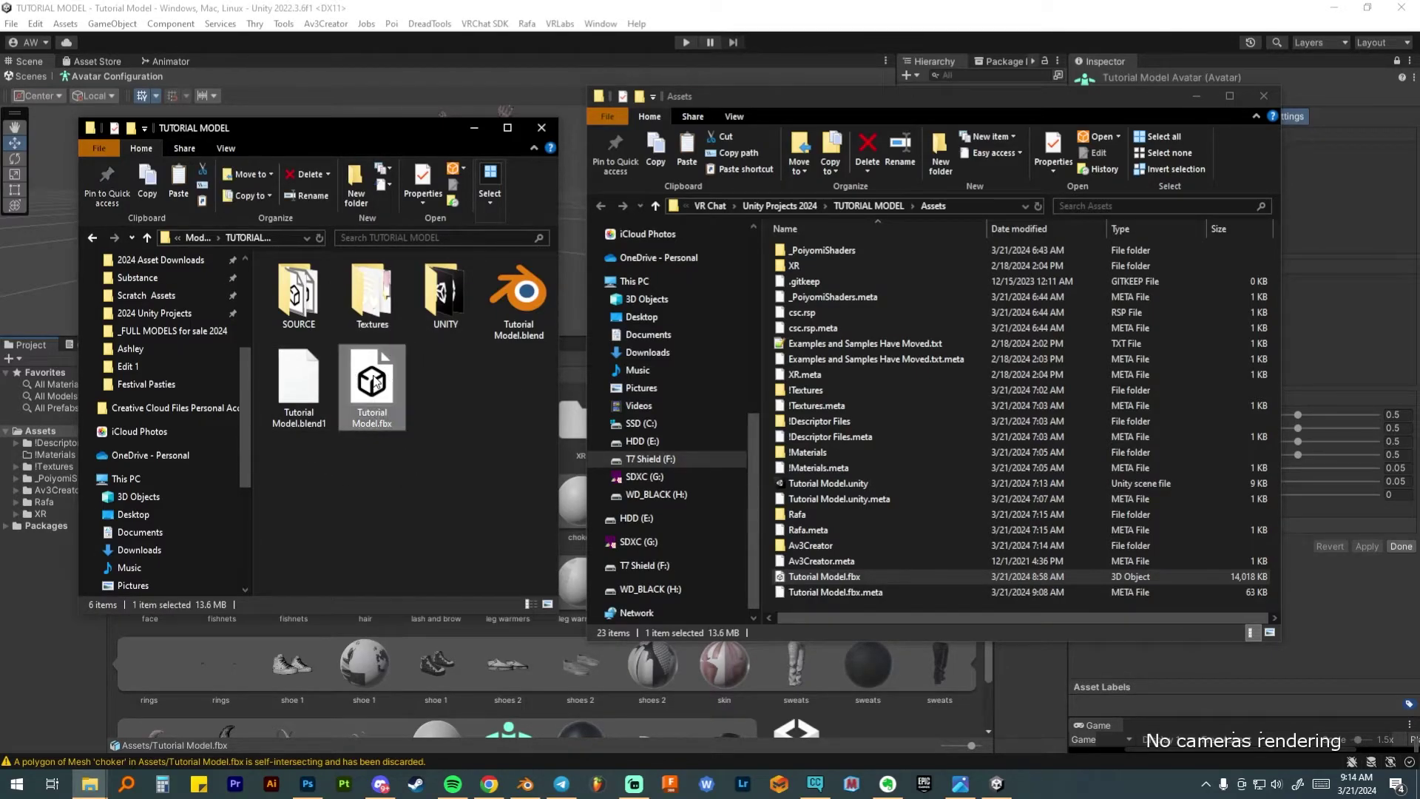
{"action": "key", "text": "ctrl+c"}
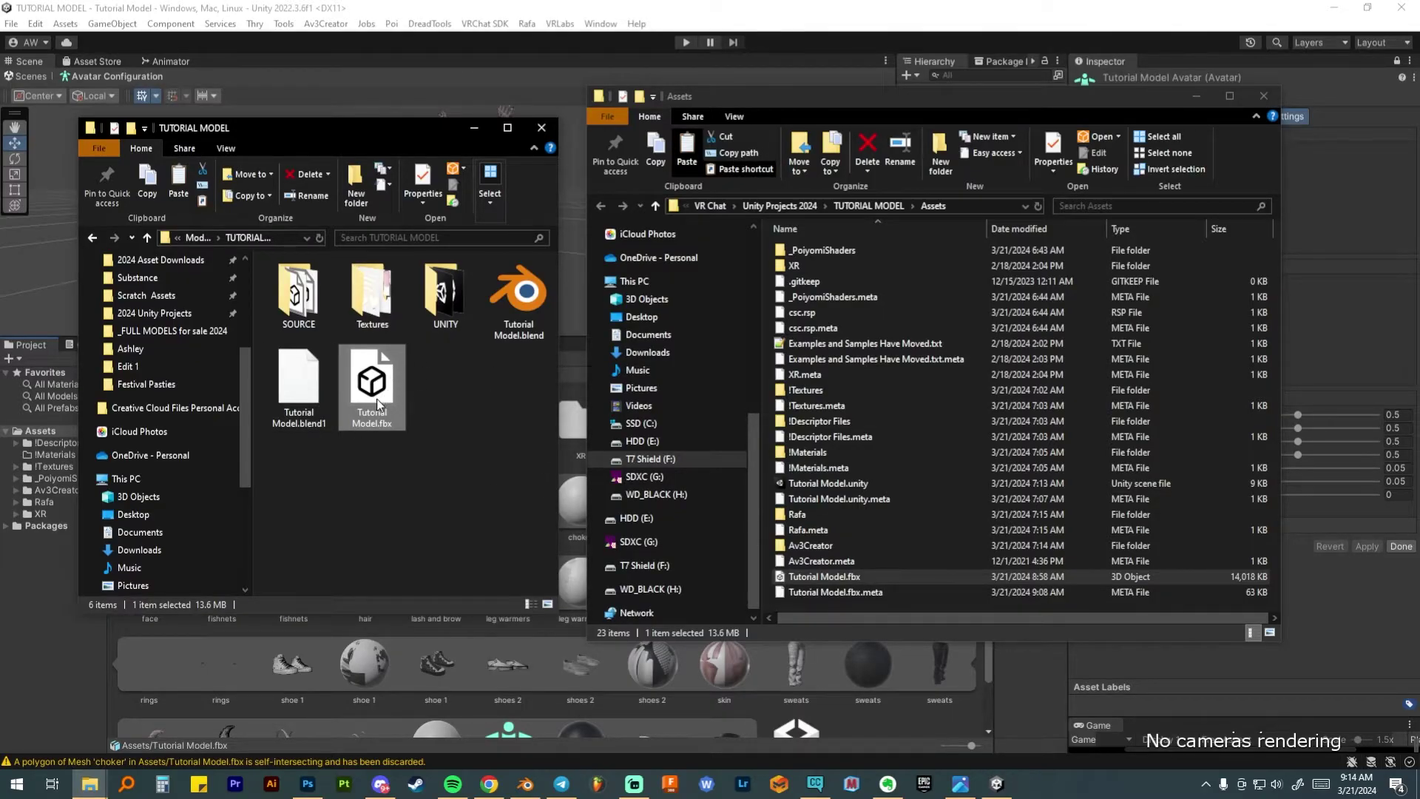
{"action": "left_click", "coordinate": [954, 606]}
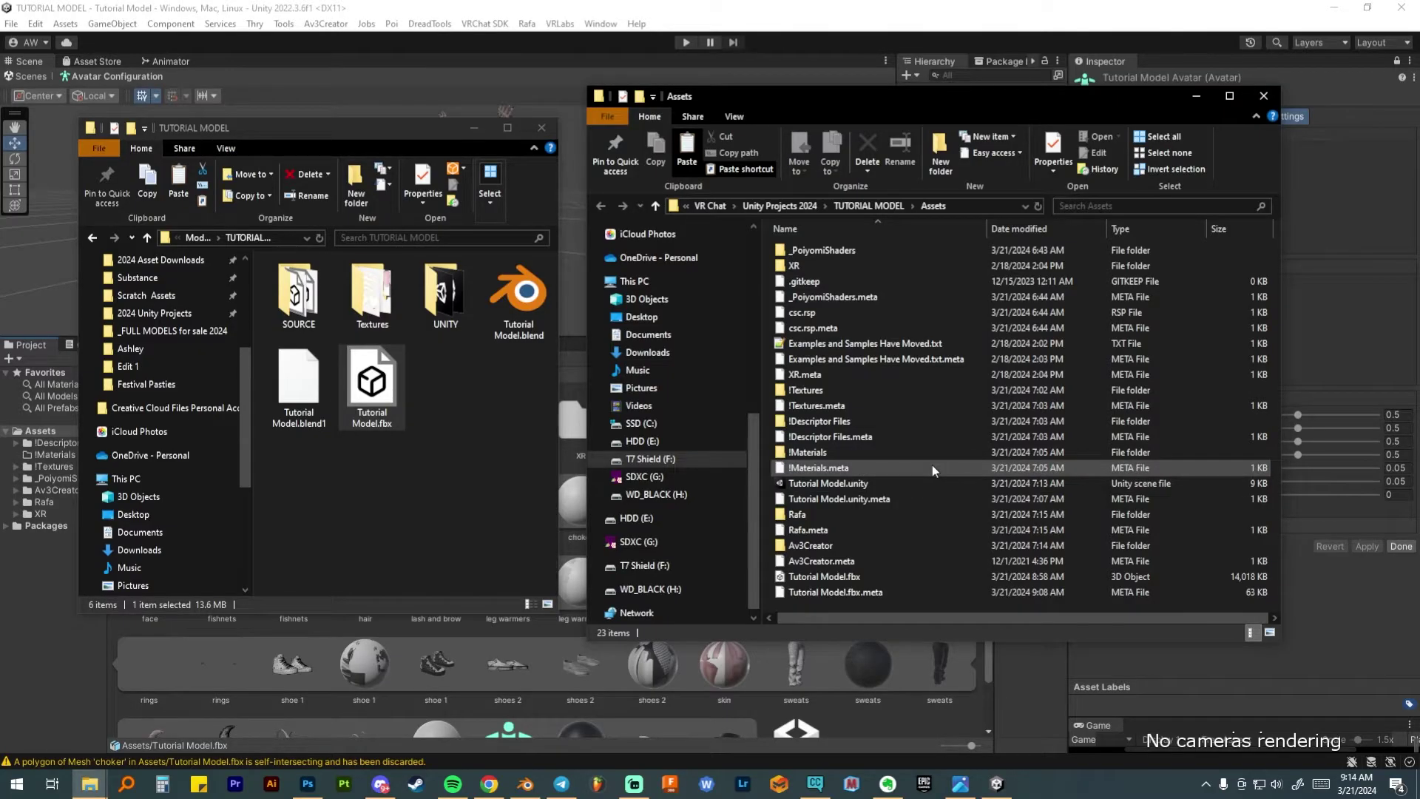
{"action": "key", "text": "ctrl+v"}
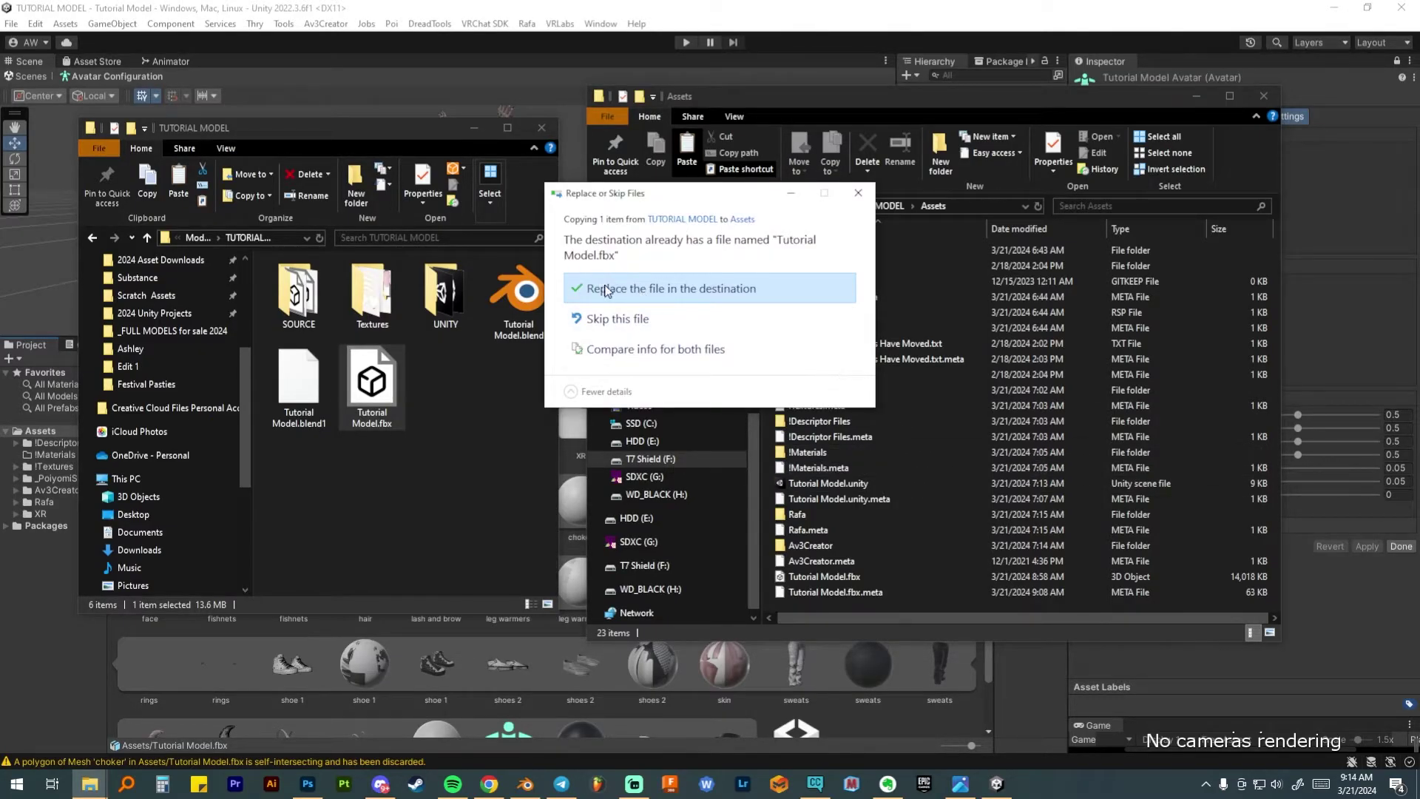
{"action": "left_click", "coordinate": [672, 288]}
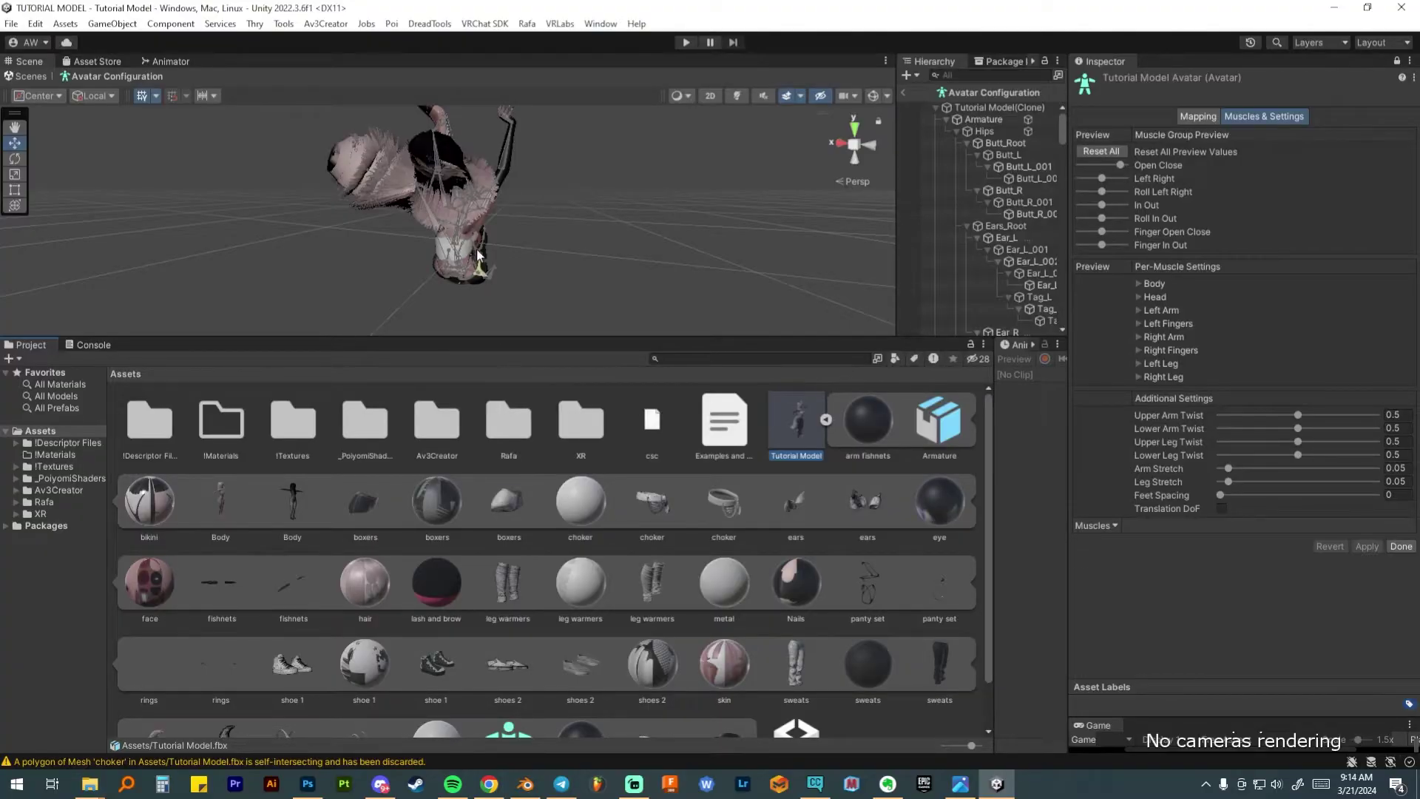
Reset the Tutorial Model asset's rig by applying Animation Type None and reapplying Humanoid
{"action": "right_click_drag", "start_coordinate": [506, 284], "coordinate": [470, 287]}
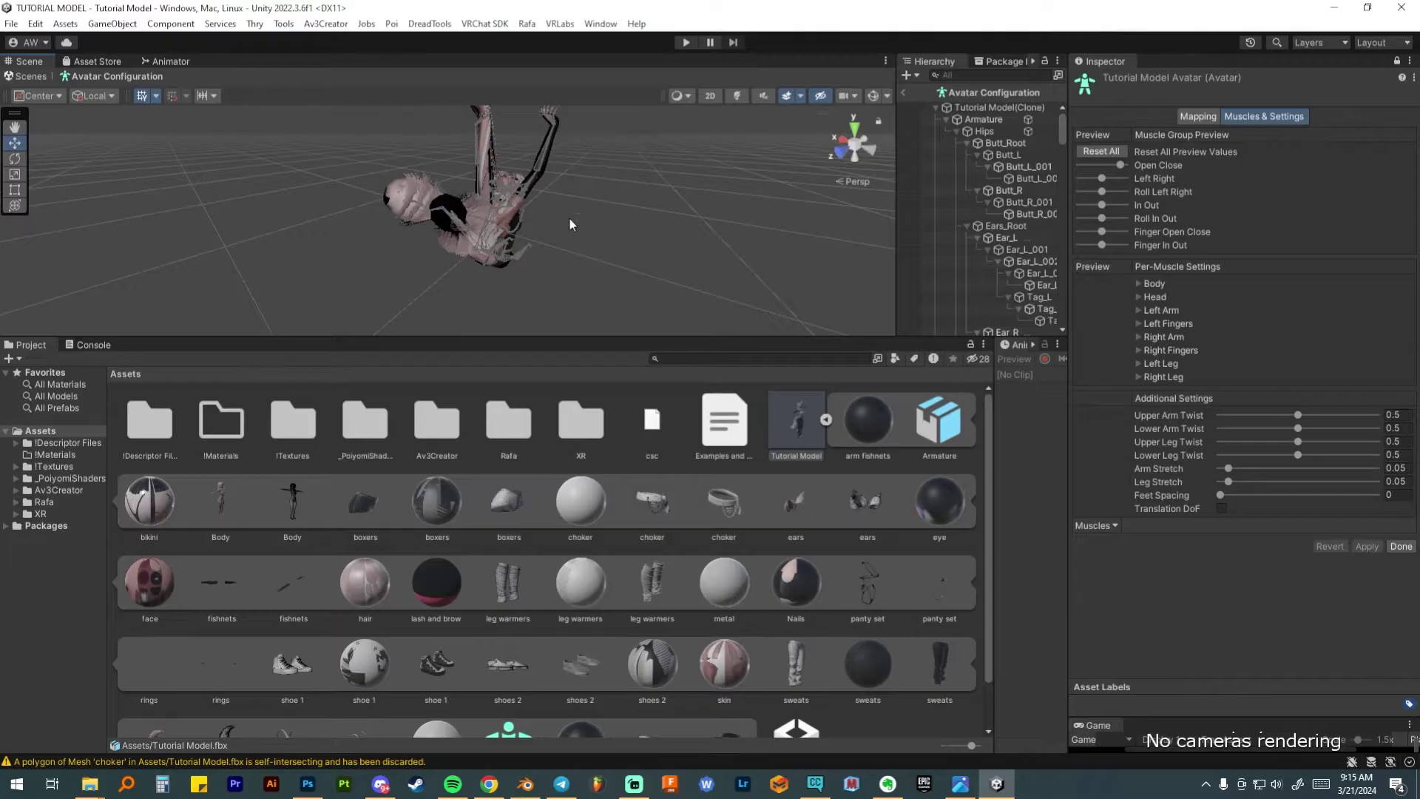
{"action": "left_click", "coordinate": [766, 427]}
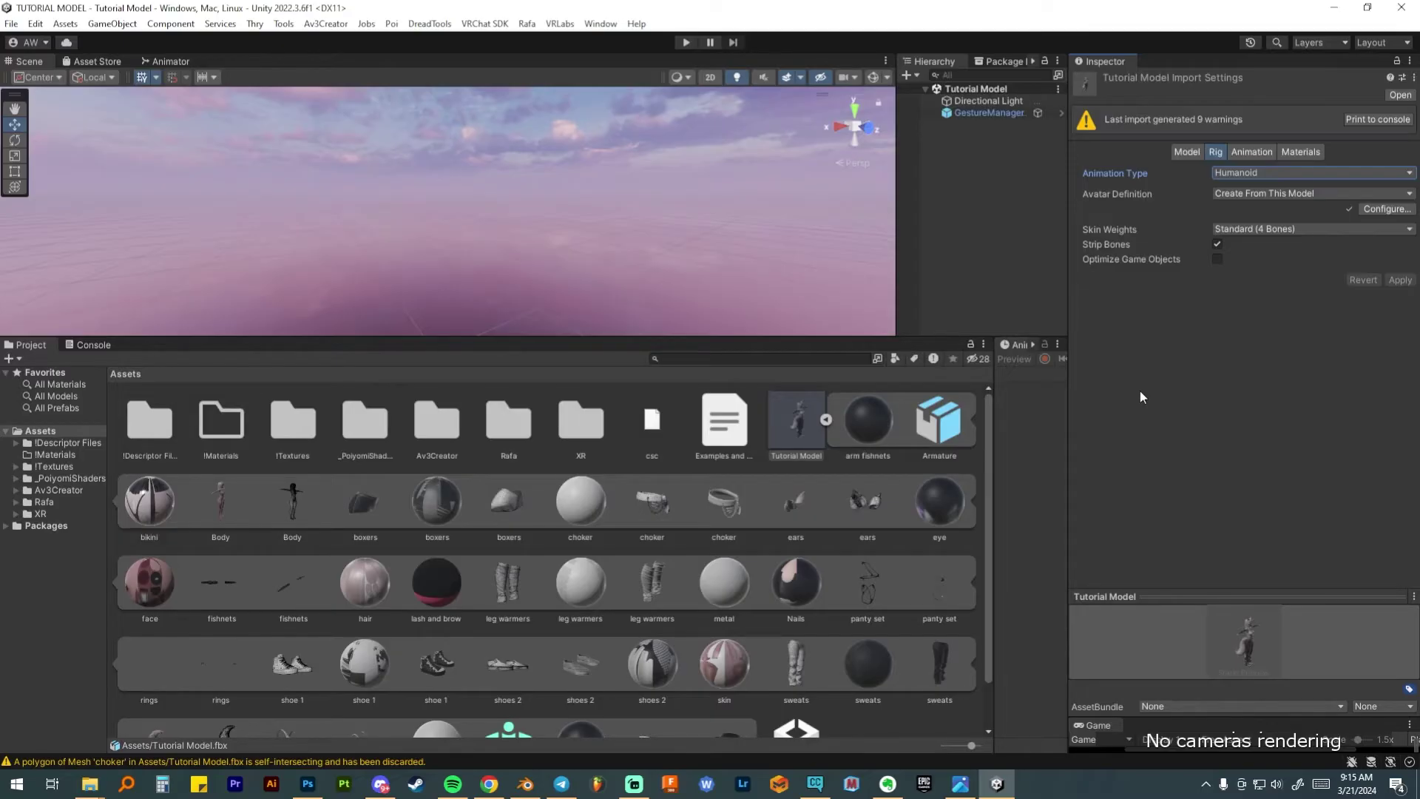
{"action": "left_click", "coordinate": [1266, 172]}
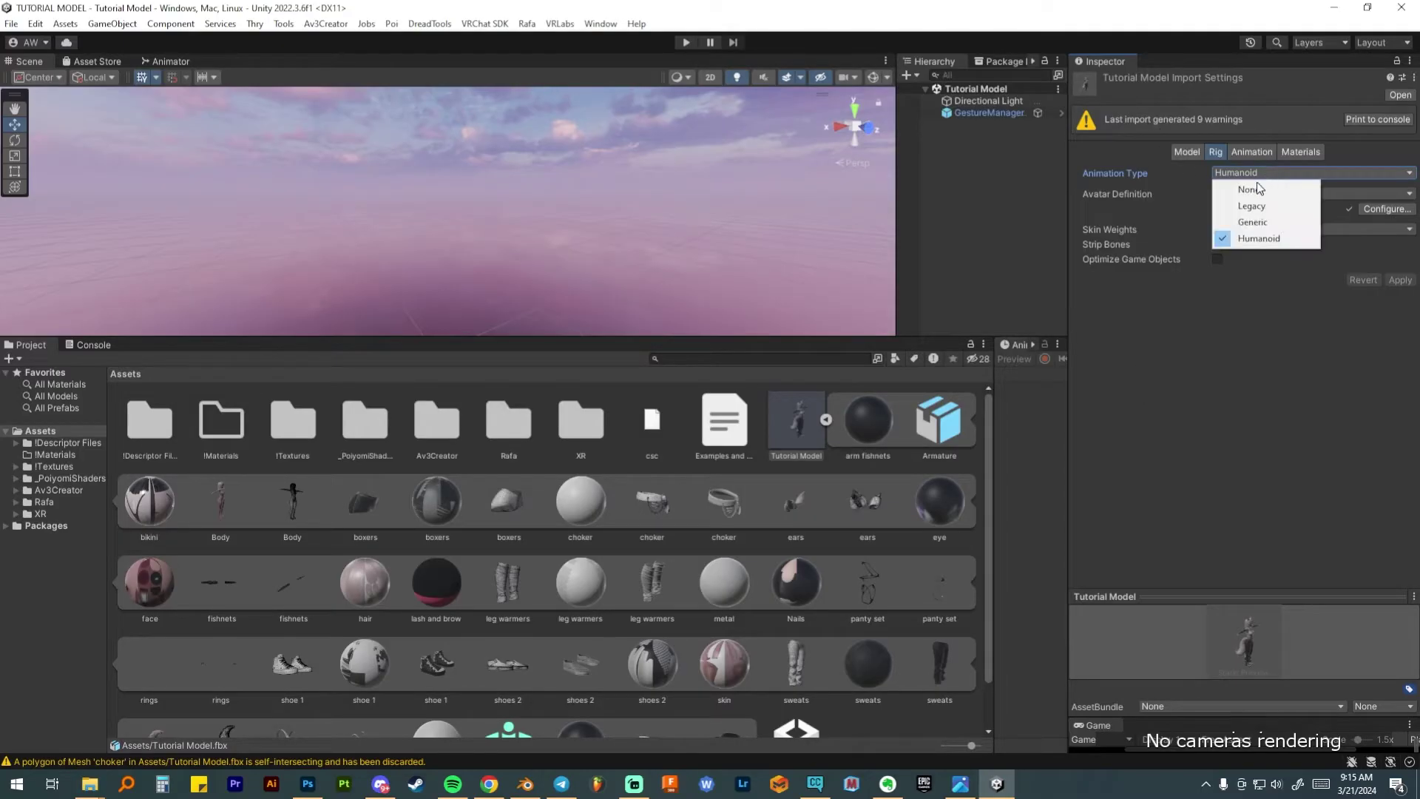
{"action": "left_click", "coordinate": [1254, 189]}
{"action": "left_click", "coordinate": [1401, 198]}
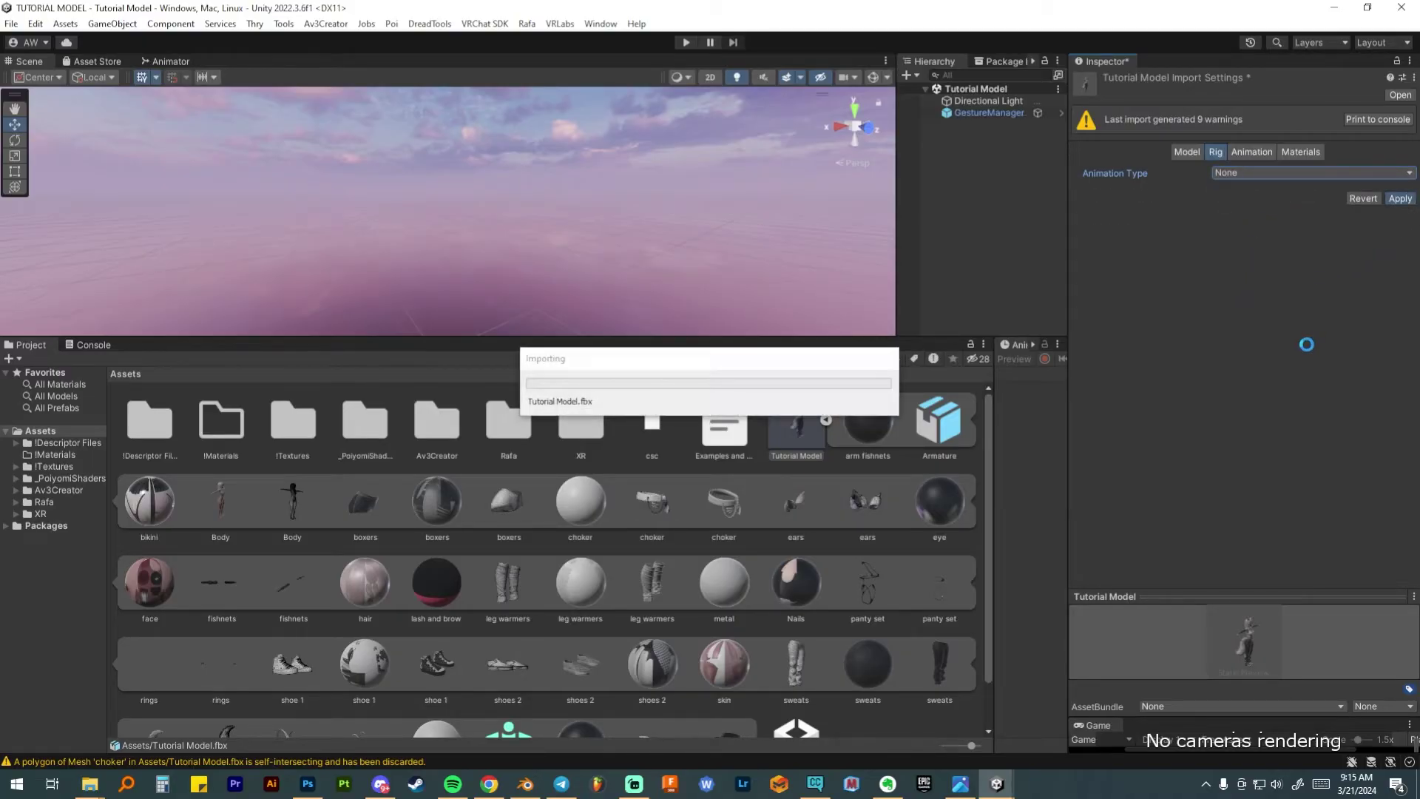
{"action": "left_click", "coordinate": [1232, 176]}
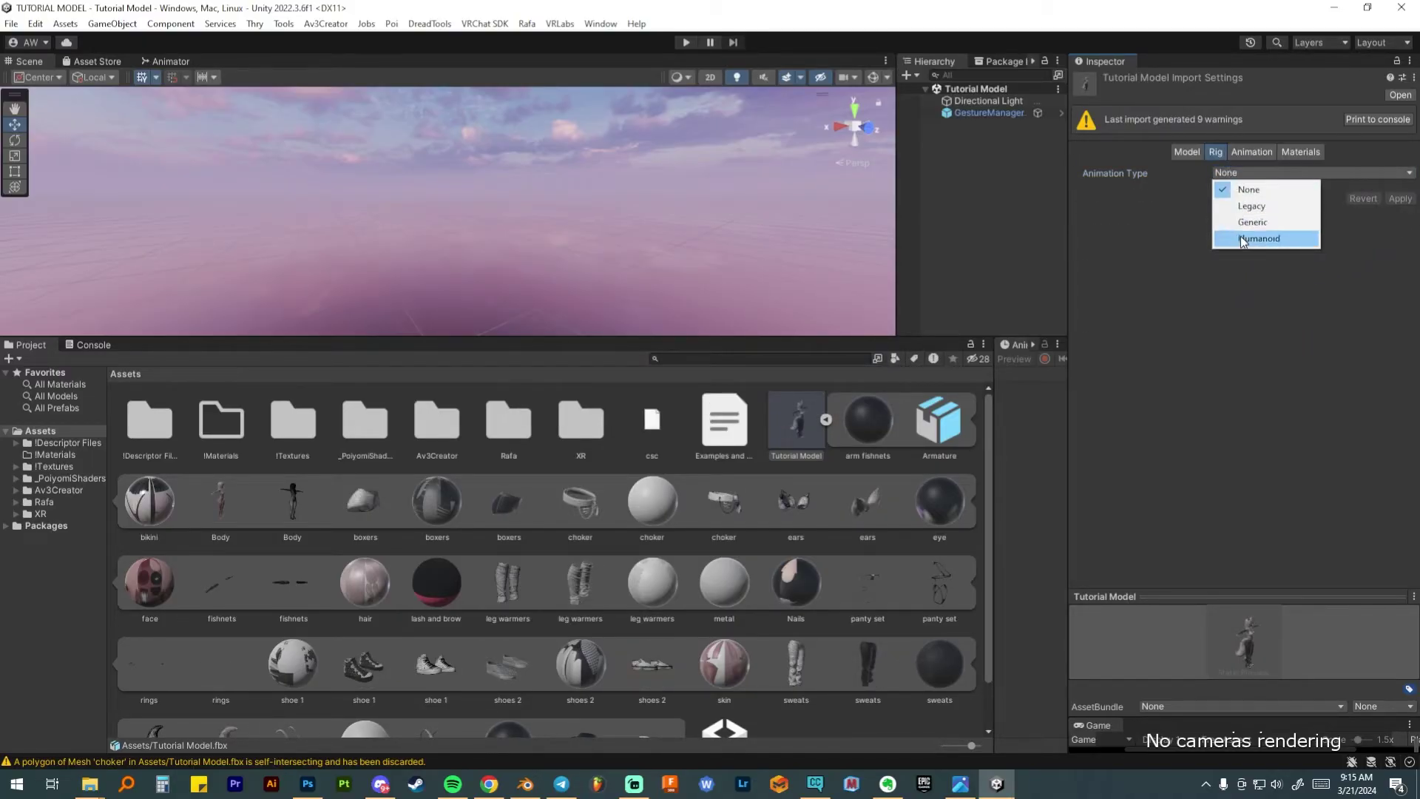
{"action": "left_click", "coordinate": [1243, 238]}
{"action": "left_click", "coordinate": [1400, 294]}
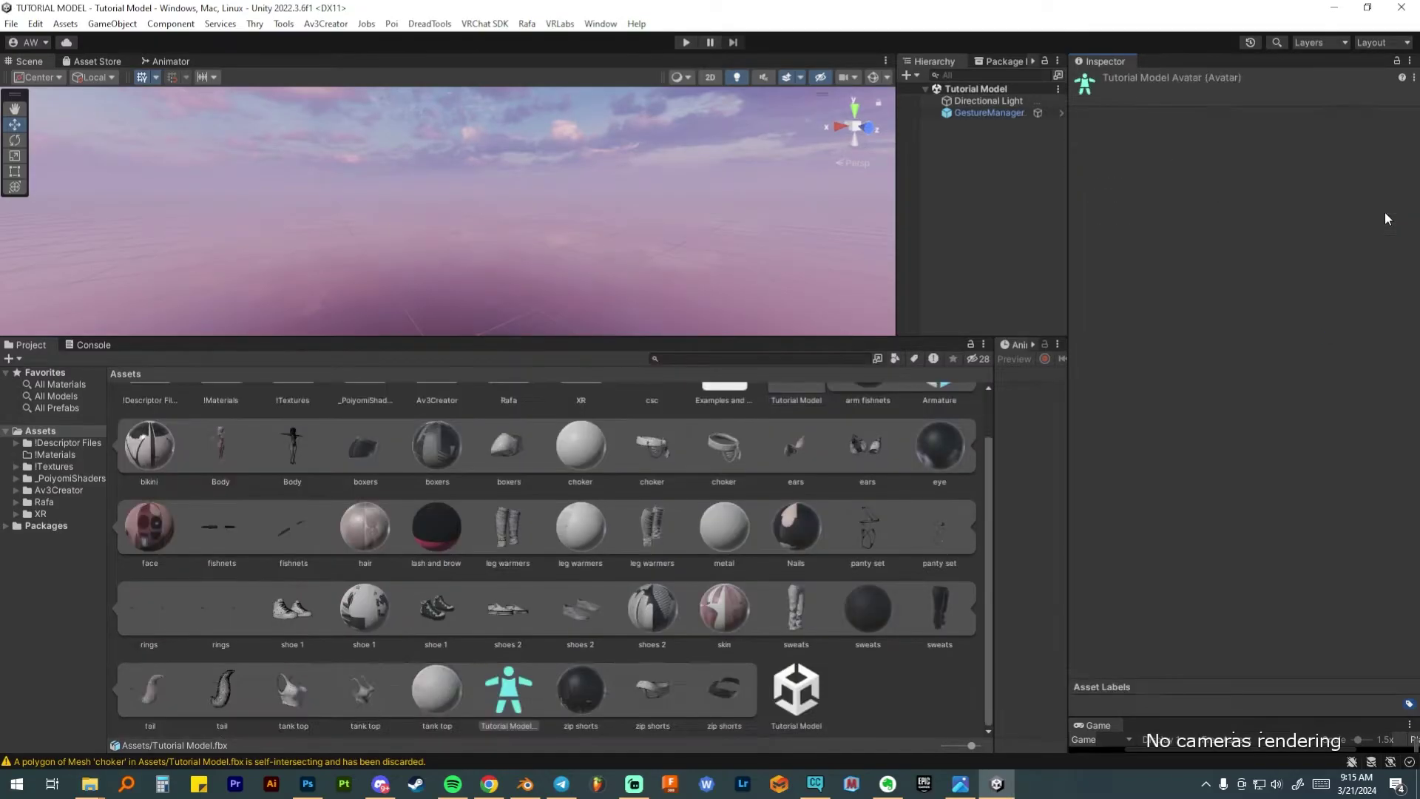
Configure the humanoid avatar's head mapping by setting the Jaw bone to None, and apply the change
{"action": "left_click", "coordinate": [1388, 223]}
{"action": "left_click", "coordinate": [1398, 472]}
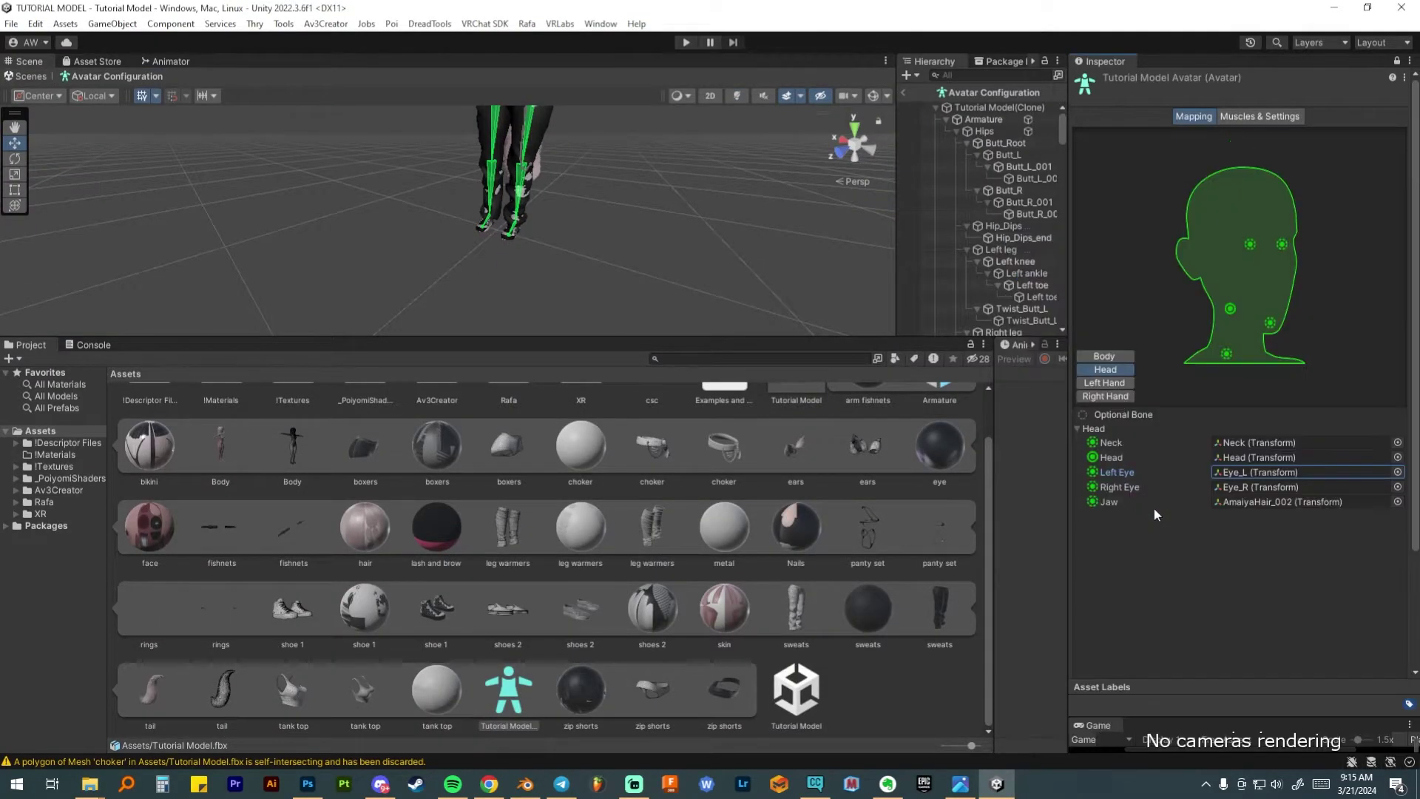
{"action": "key", "text": "Down"}
{"action": "key", "text": "Down"}
{"action": "key", "text": "Down"}
{"action": "key", "text": "Down"}
{"action": "left_click", "coordinate": [1049, 264]}
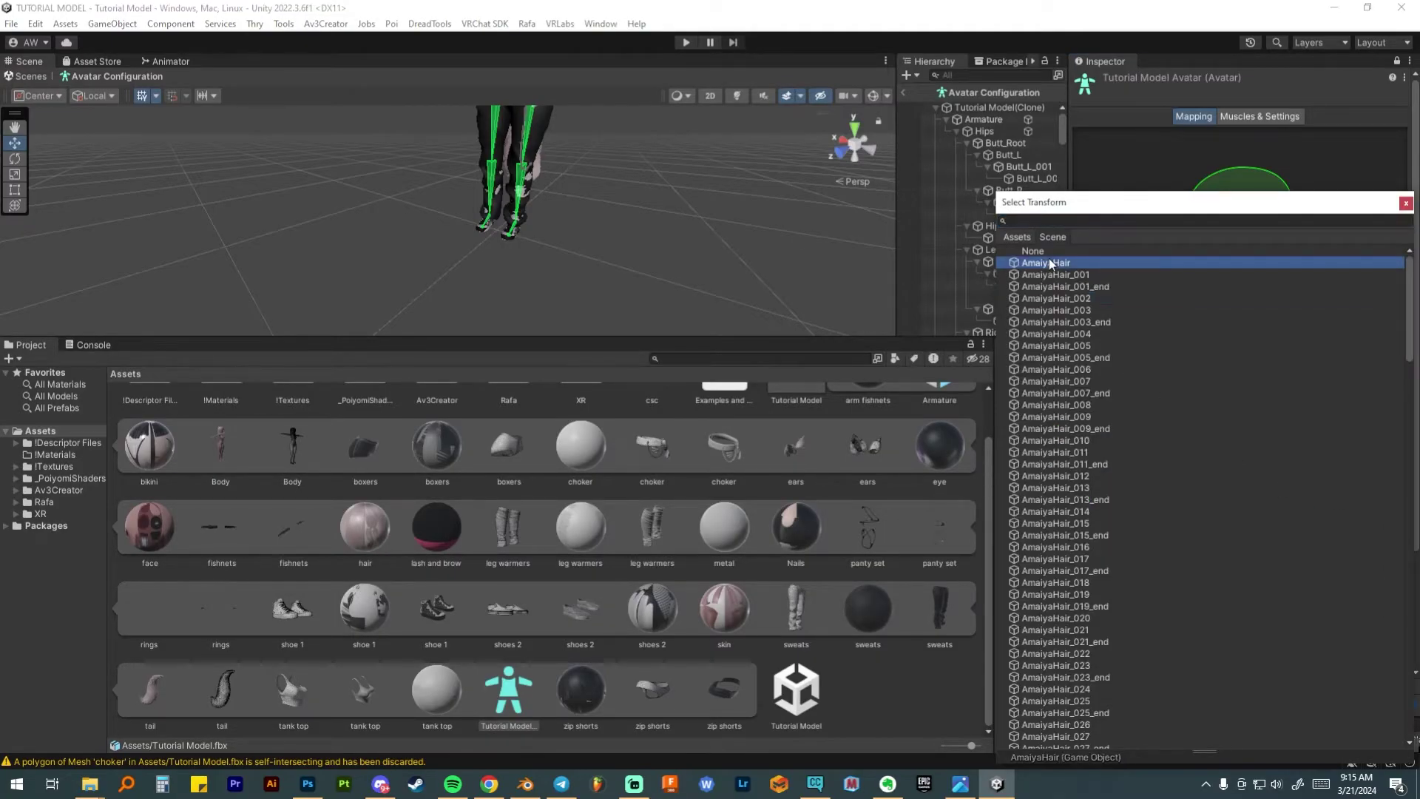
{"action": "double_click", "coordinate": [1048, 252]}
{"action": "left_click", "coordinate": [1368, 670]}
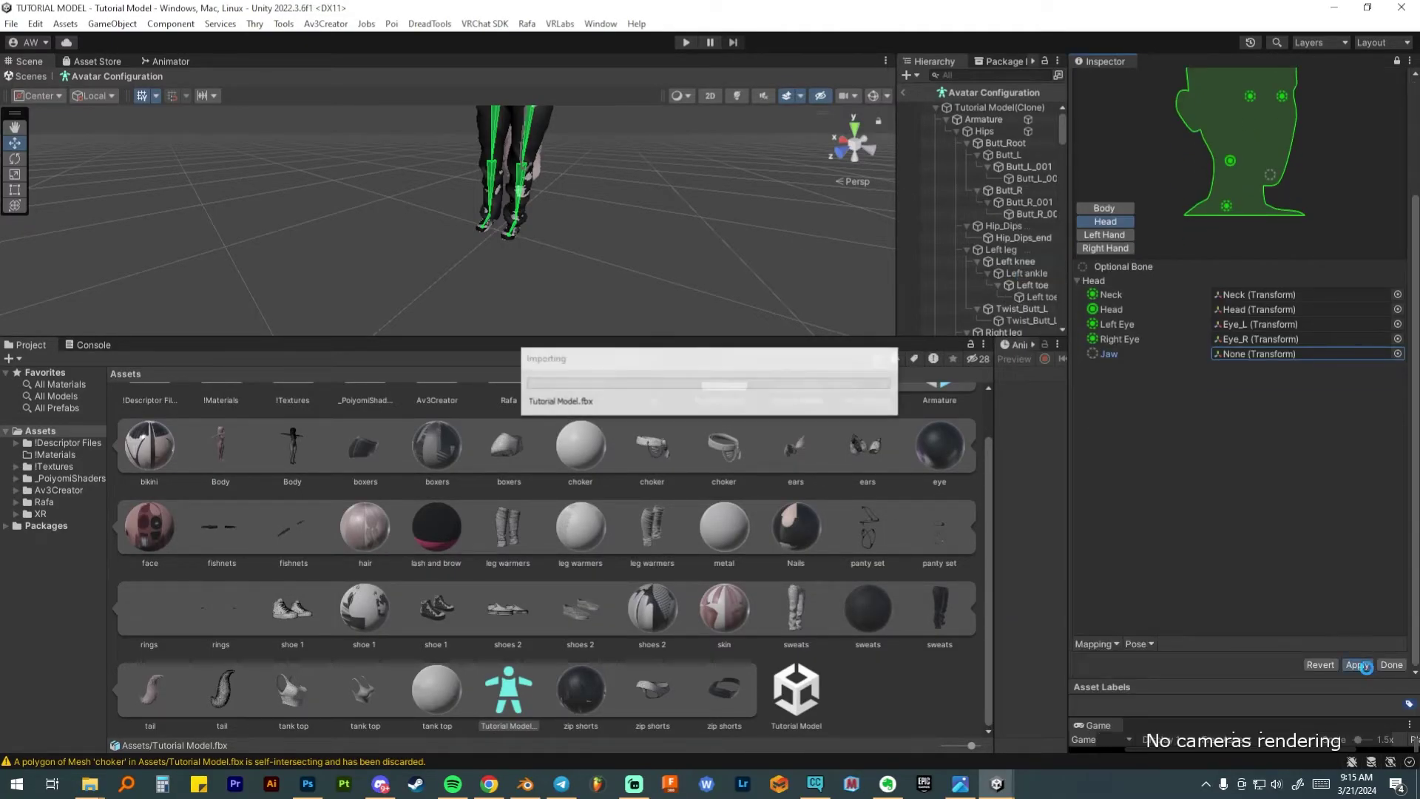
Preview the avatar's Open Close muscle group in both directions and inspect how the body and choker deform
{"action": "left_click", "coordinate": [1262, 115]}
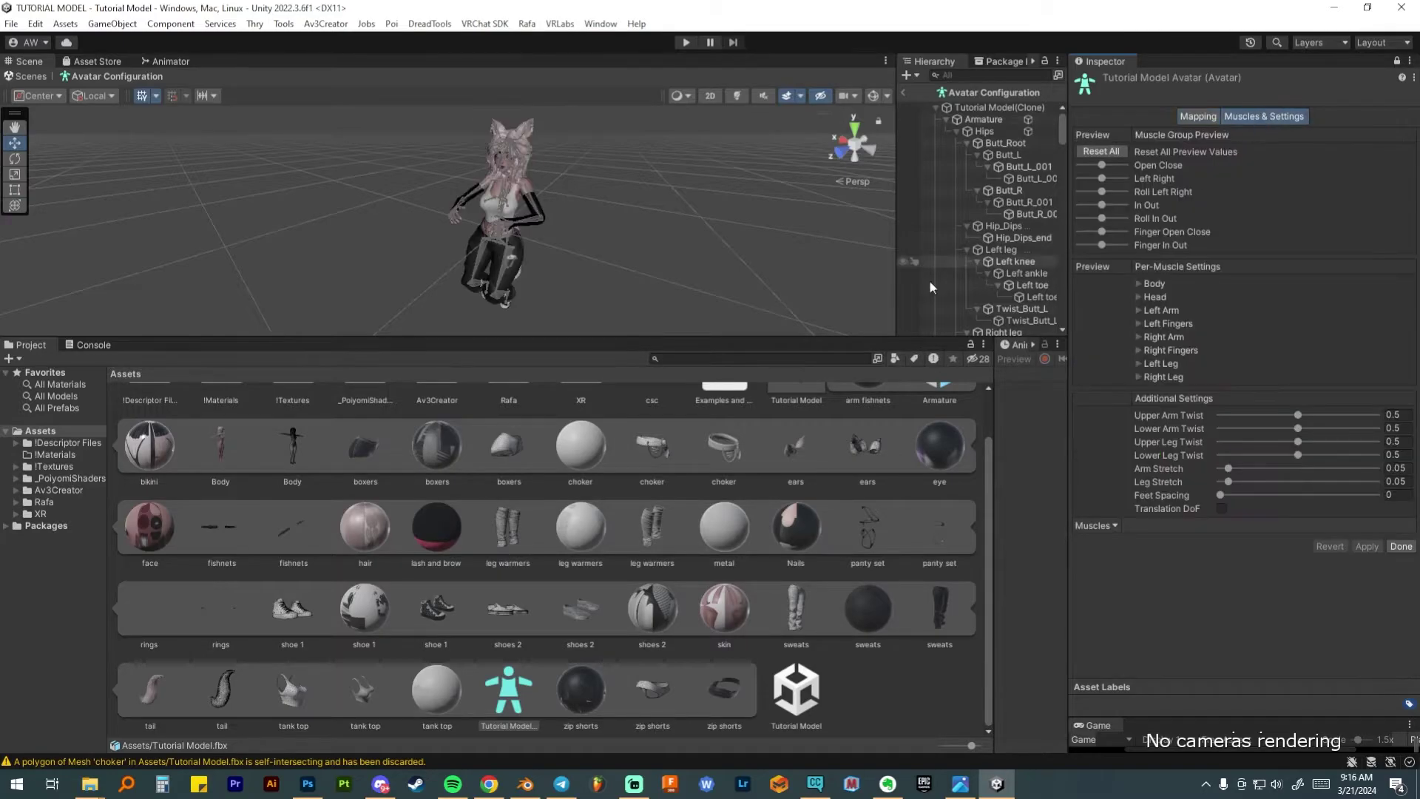
{"action": "left_click_drag", "start_coordinate": [613, 336], "coordinate": [613, 638]}
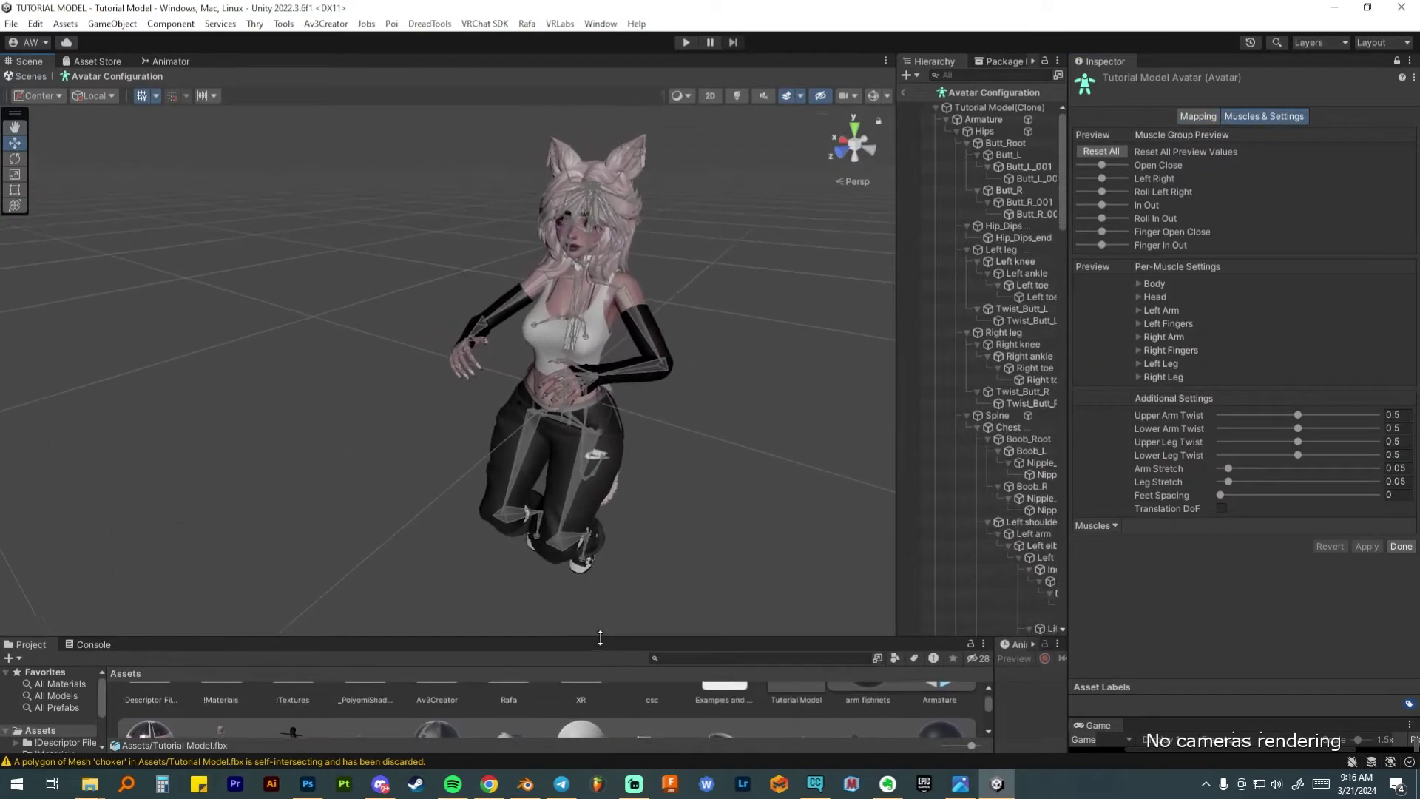
{"action": "middle_click_drag", "start_coordinate": [645, 387], "coordinate": [622, 405]}
{"action": "left_click_drag", "start_coordinate": [623, 405], "coordinate": [739, 374], "text": "alt"}
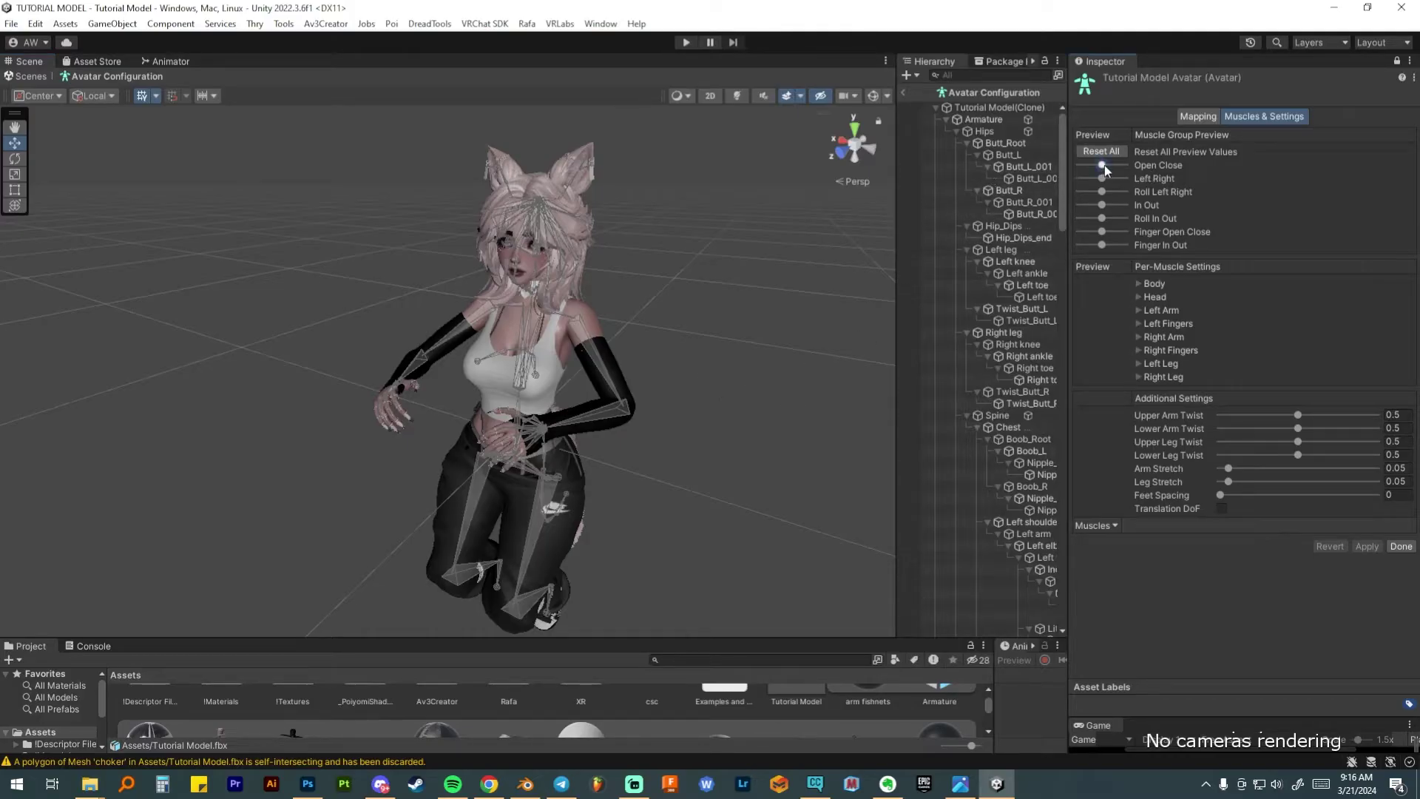
{"action": "left_click_drag", "start_coordinate": [1103, 166], "coordinate": [1115, 198]}
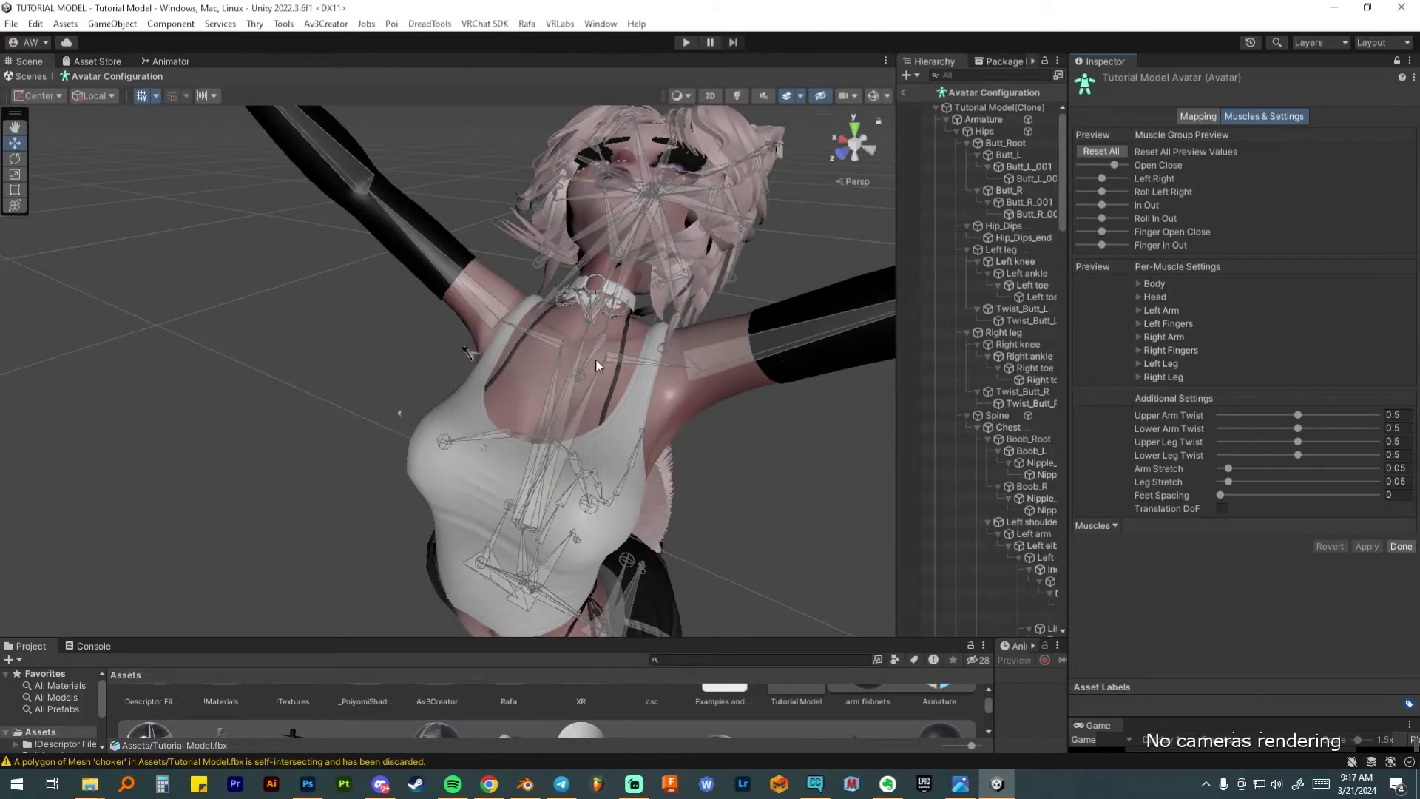
{"action": "middle_click_drag", "start_coordinate": [469, 345], "coordinate": [568, 410]}
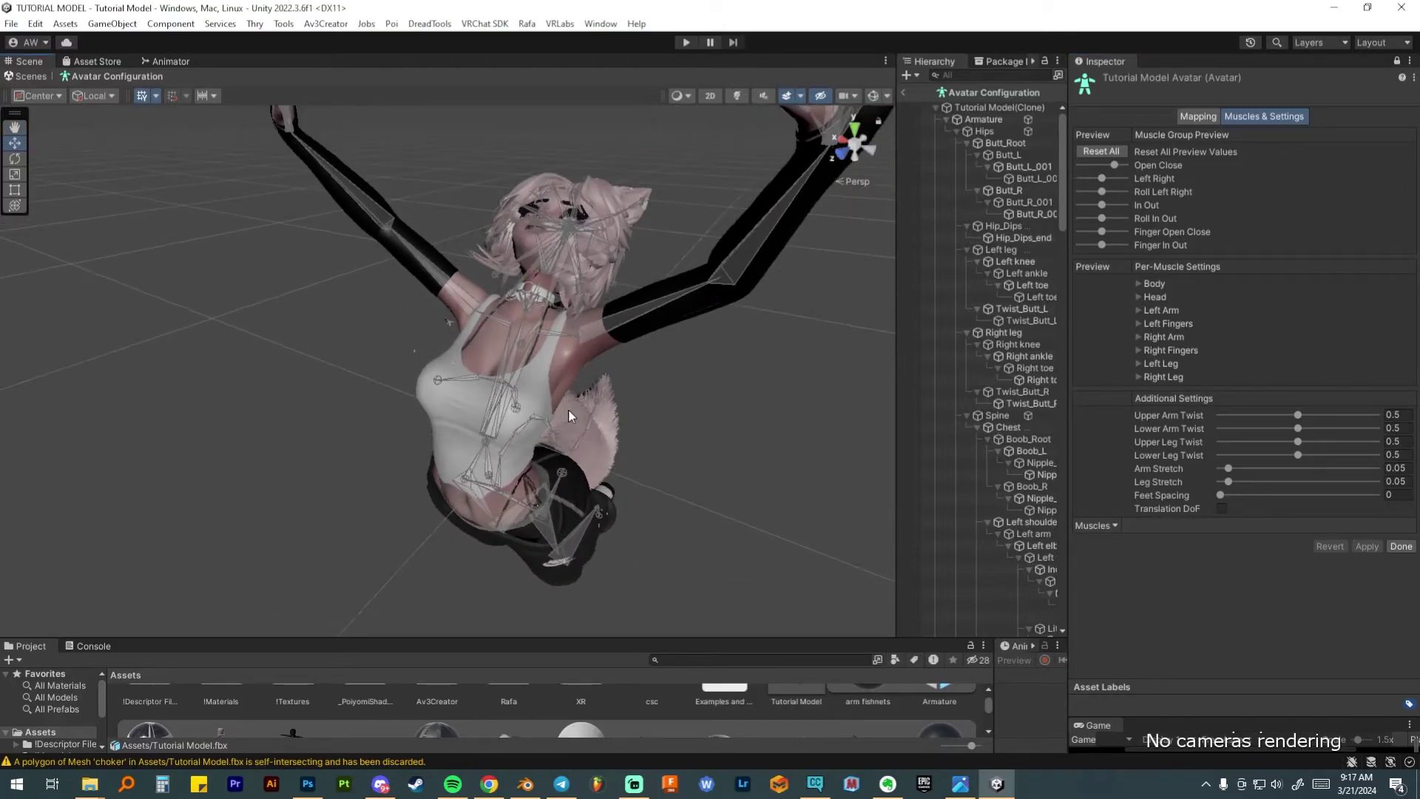
{"action": "left_click_drag", "start_coordinate": [1116, 166], "coordinate": [1086, 197]}
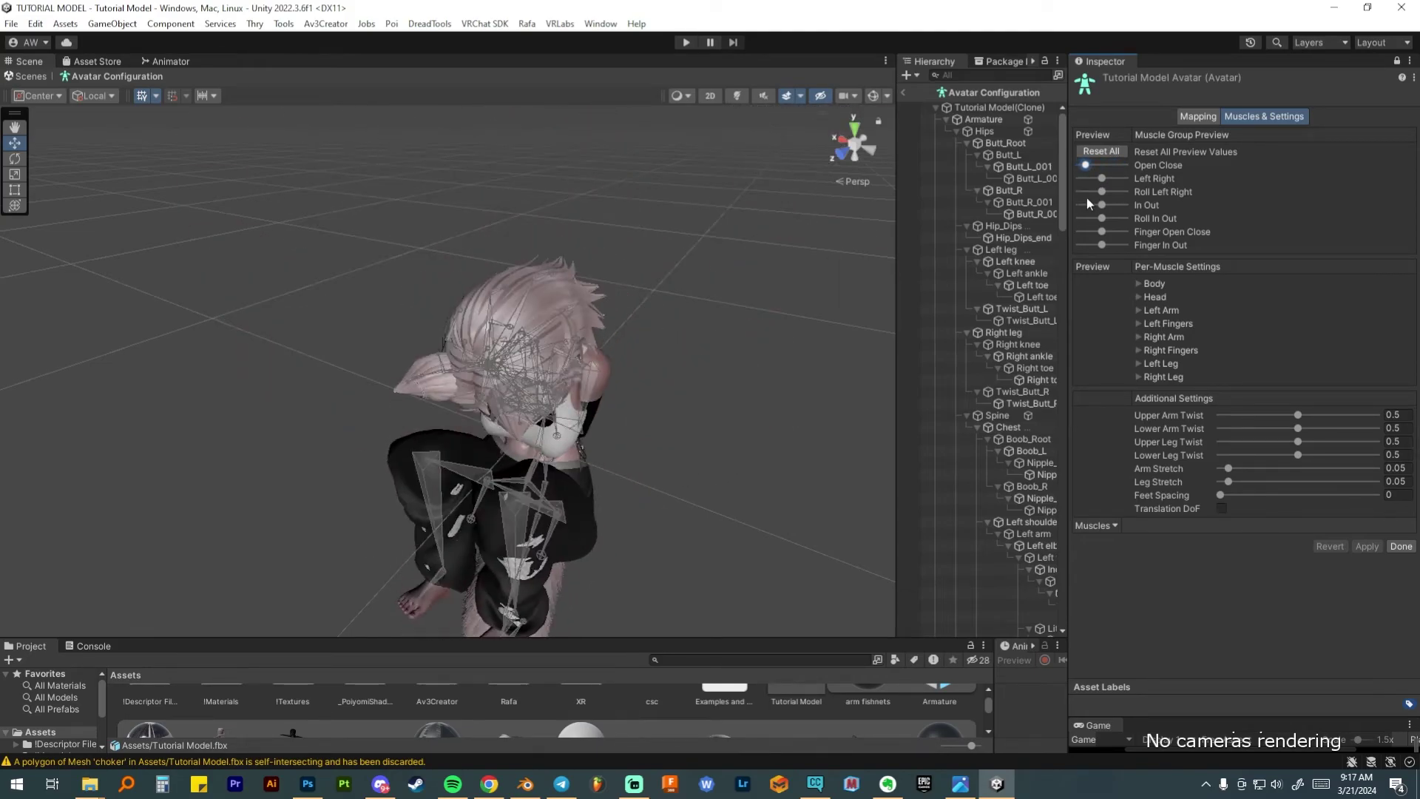
{"action": "left_click_drag", "start_coordinate": [756, 375], "coordinate": [762, 313], "text": "alt"}
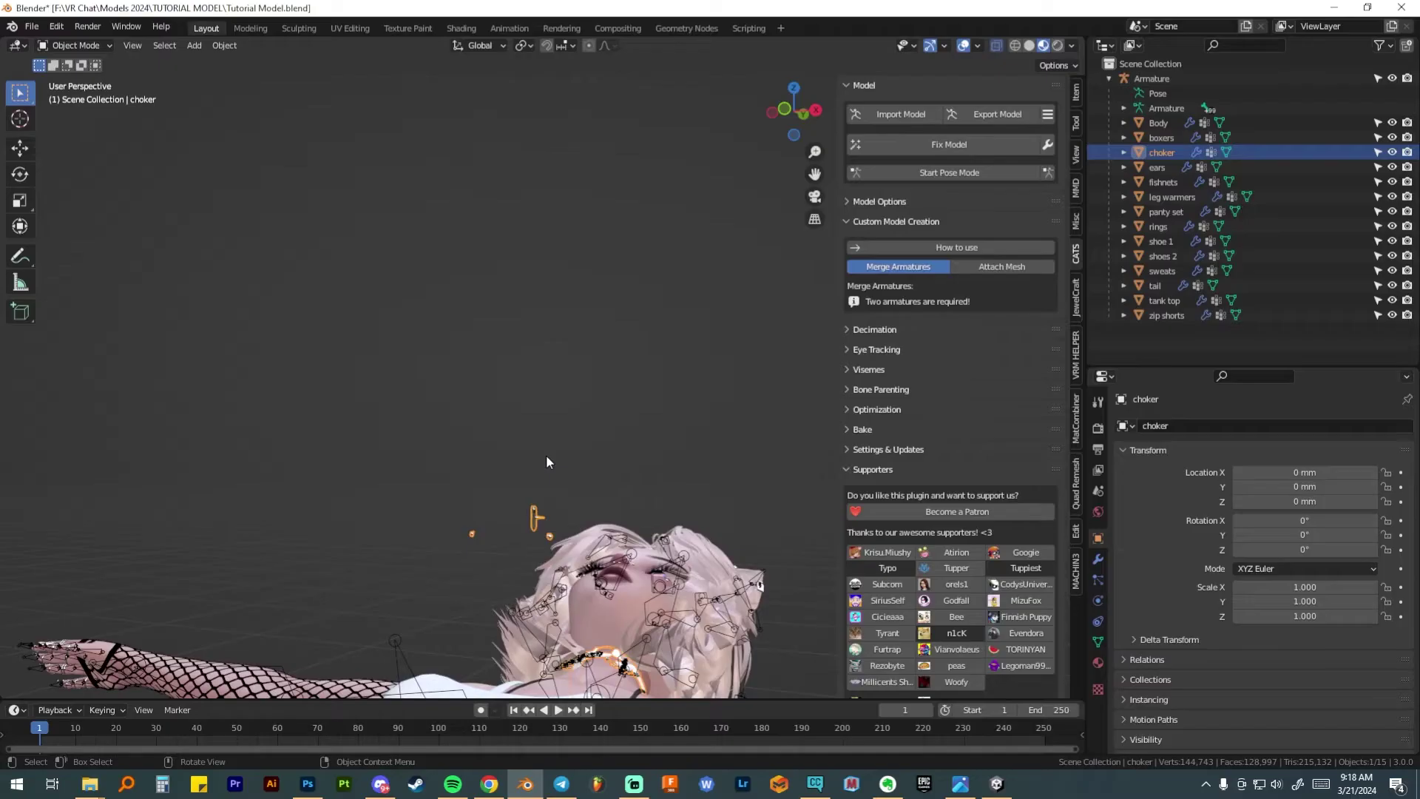
Switch to Blender, select the armature together with the choker mesh, and enter Weight Paint mode to inspect the choker's weights
{"action": "key", "text": "alt+Tab"}
{"action": "middle_click_drag", "start_coordinate": [639, 531], "coordinate": [614, 608]}
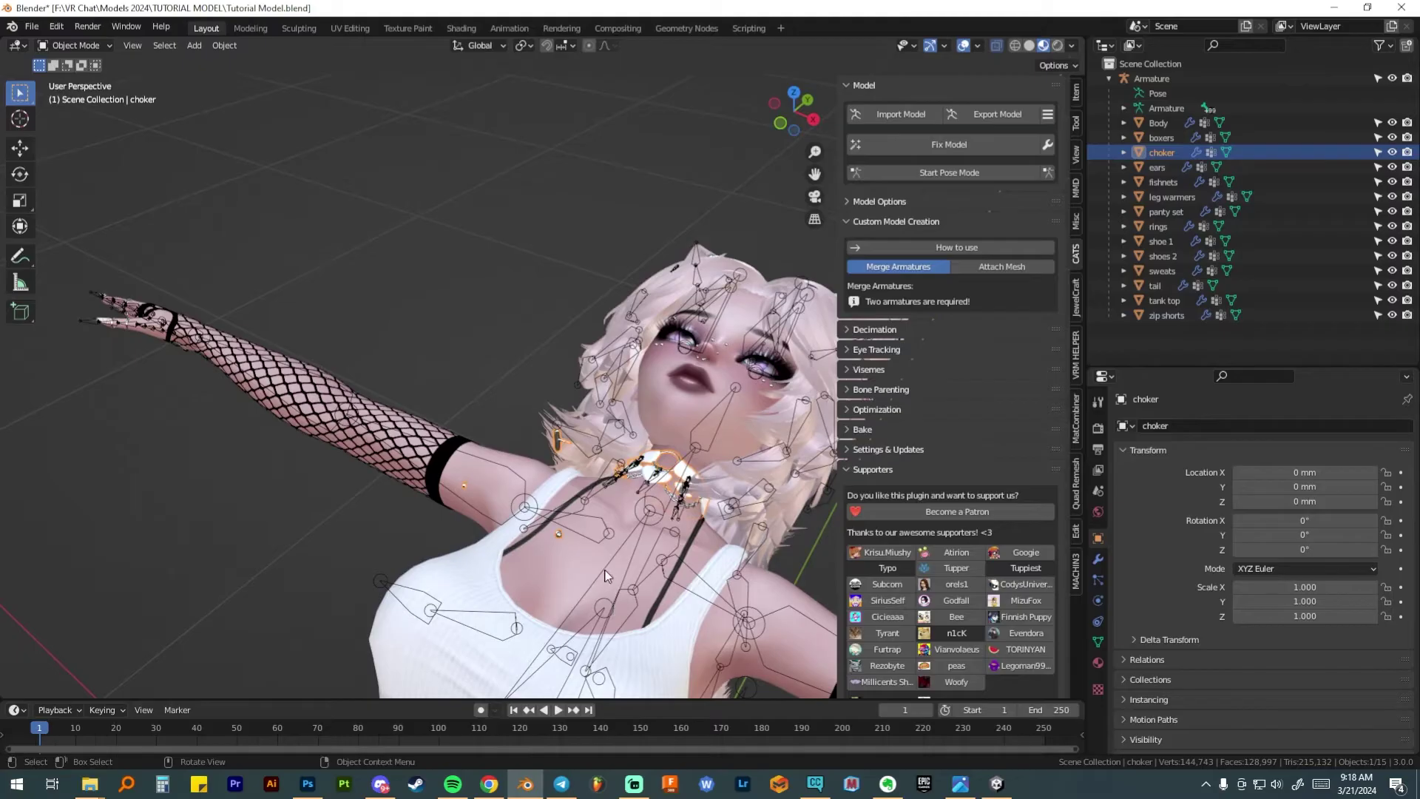
{"action": "middle_click_drag", "start_coordinate": [588, 556], "coordinate": [670, 506]}
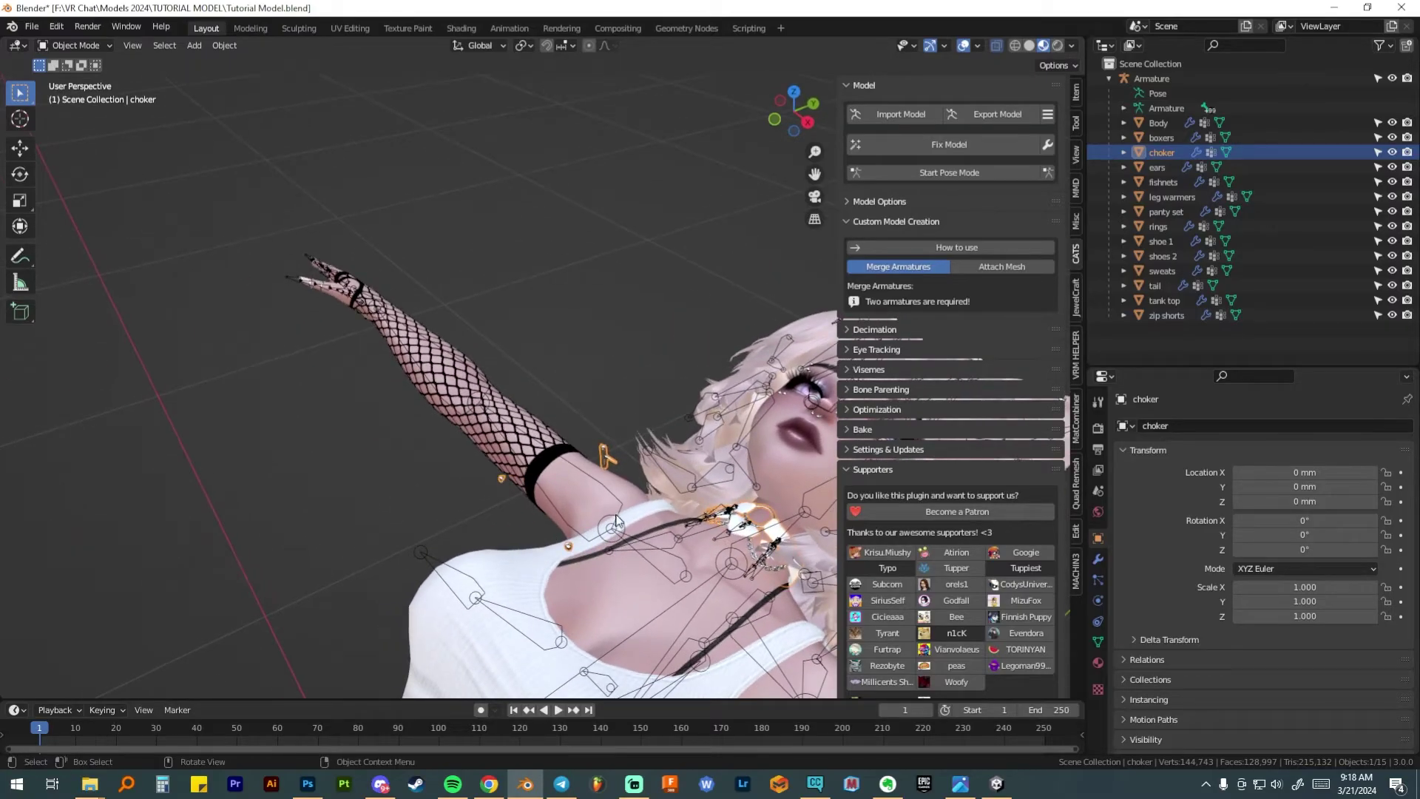
{"action": "left_click", "coordinate": [733, 552]}
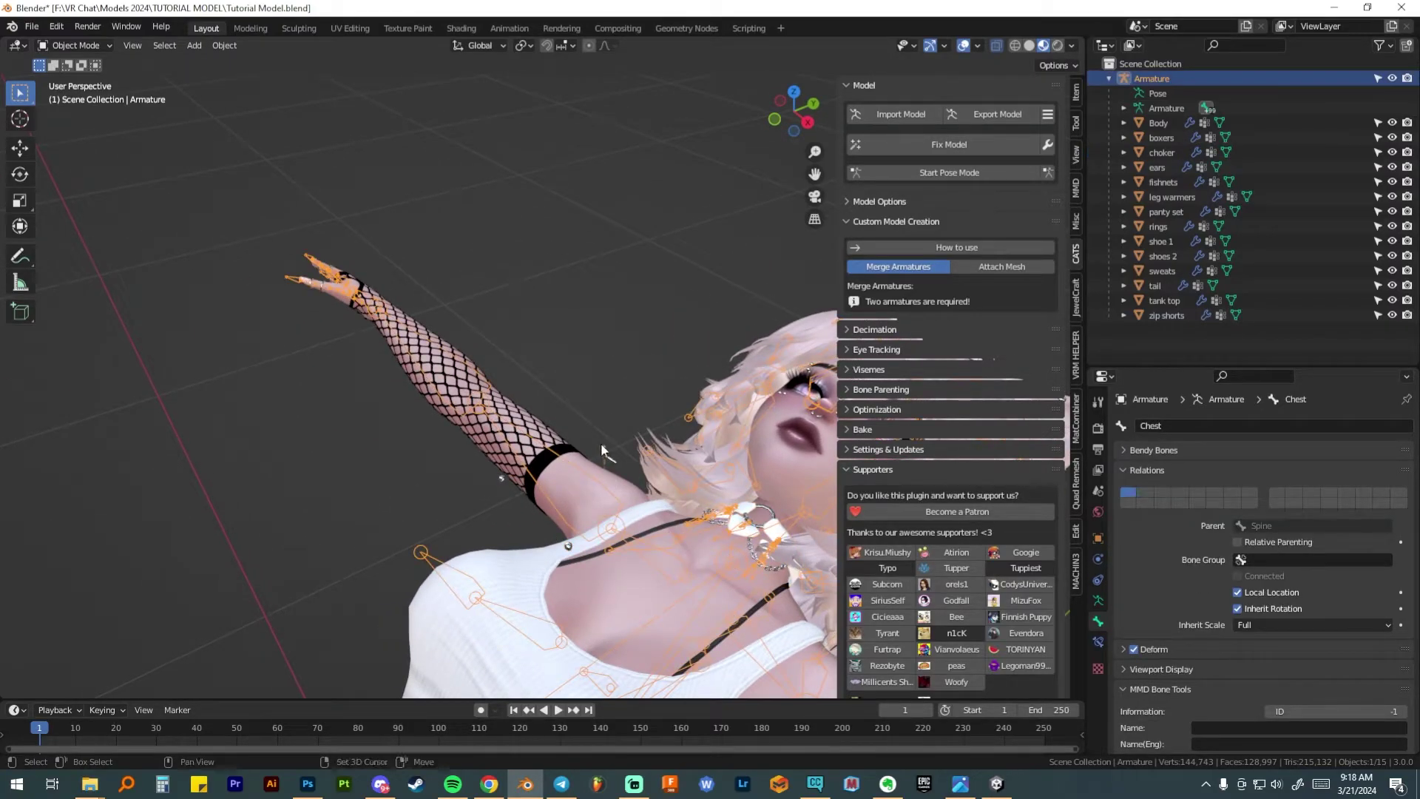
{"action": "left_click", "coordinate": [600, 443]}
{"action": "left_click", "coordinate": [78, 46]}
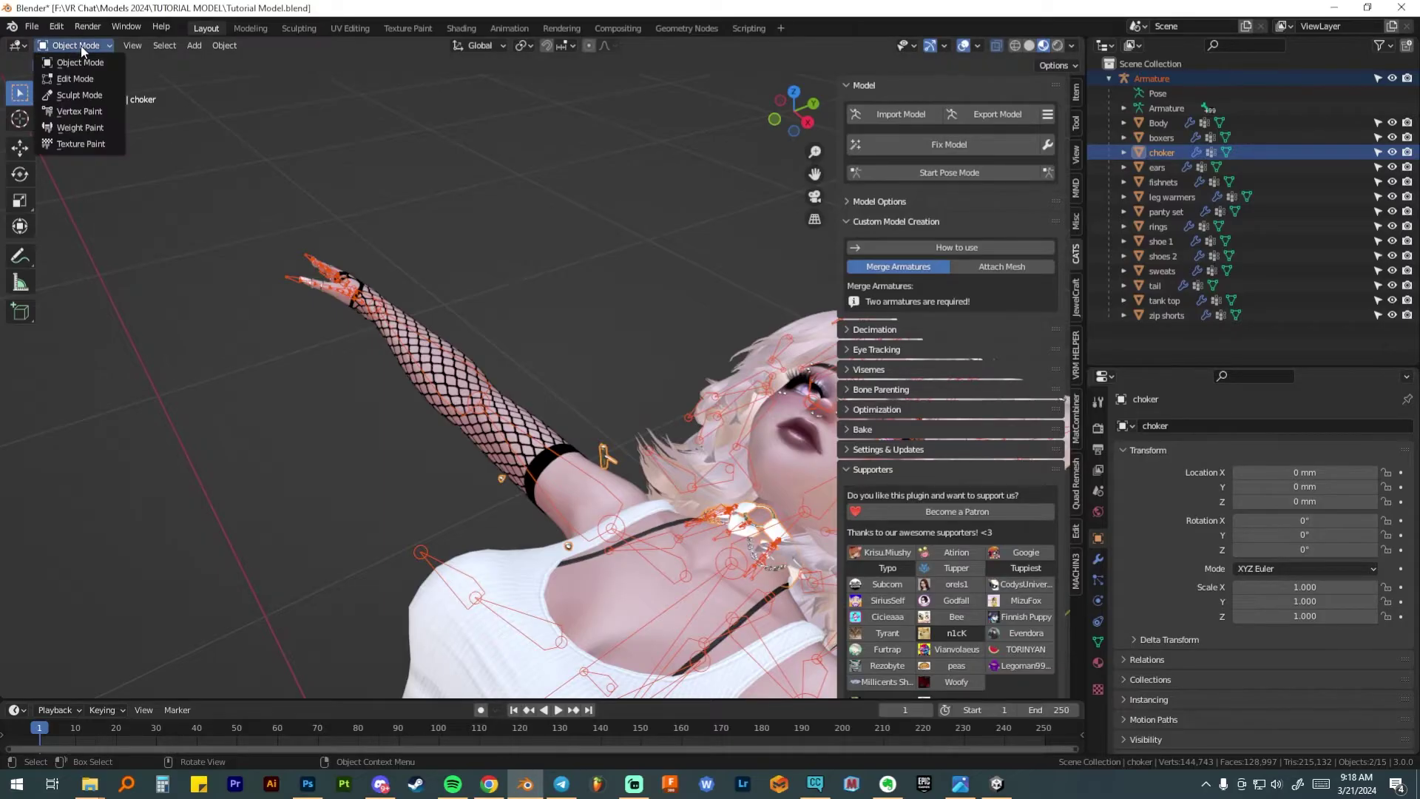
{"action": "left_click", "coordinate": [83, 128]}
{"action": "mouse_move", "coordinate": [476, 348]}
{"action": "middle_mouse_down"}
{"action": "mouse_move", "coordinate": [492, 238]}
{"action": "mouse_move", "coordinate": [457, 321]}
{"action": "mouse_move", "coordinate": [469, 301]}
{"action": "mouse_move", "coordinate": [460, 364]}
{"action": "mouse_move", "coordinate": [505, 435]}
{"action": "mouse_move", "coordinate": [333, 340]}
{"action": "middle_mouse_up"}
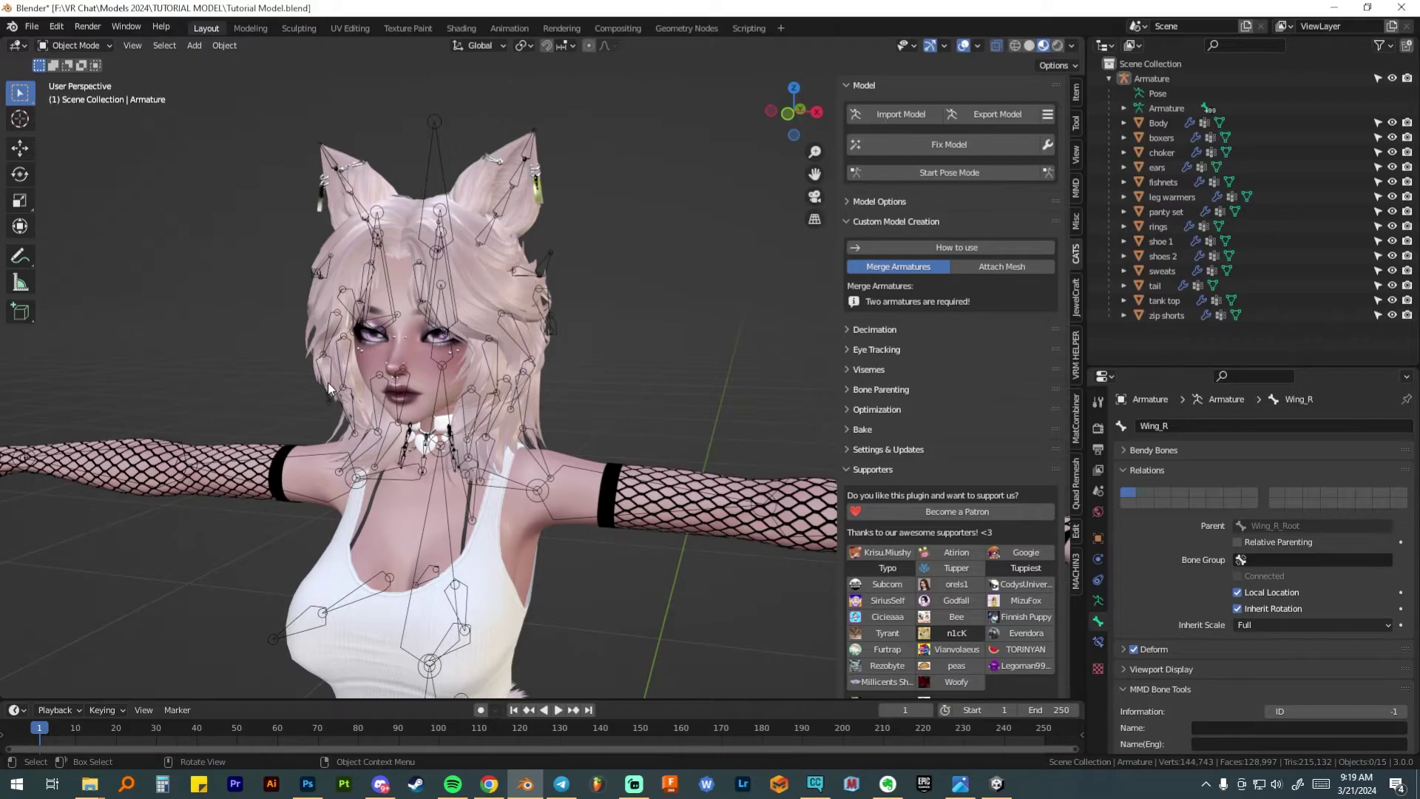
Export the model as FBX, overwriting Tutorial Model.fbx in the TUTORIAL MODEL folder
{"action": "left_click", "coordinate": [31, 27]}
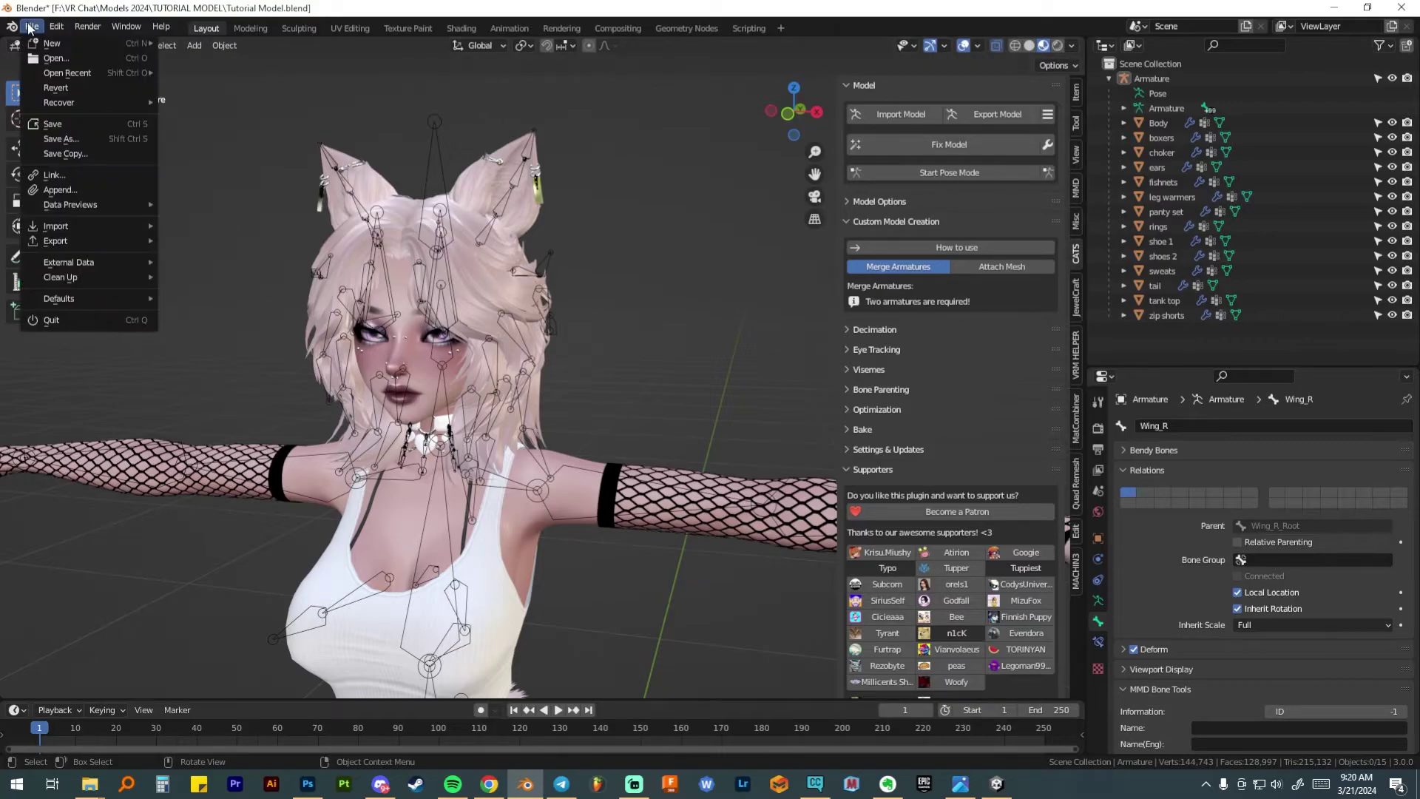
{"action": "mouse_move", "coordinate": [111, 242]}
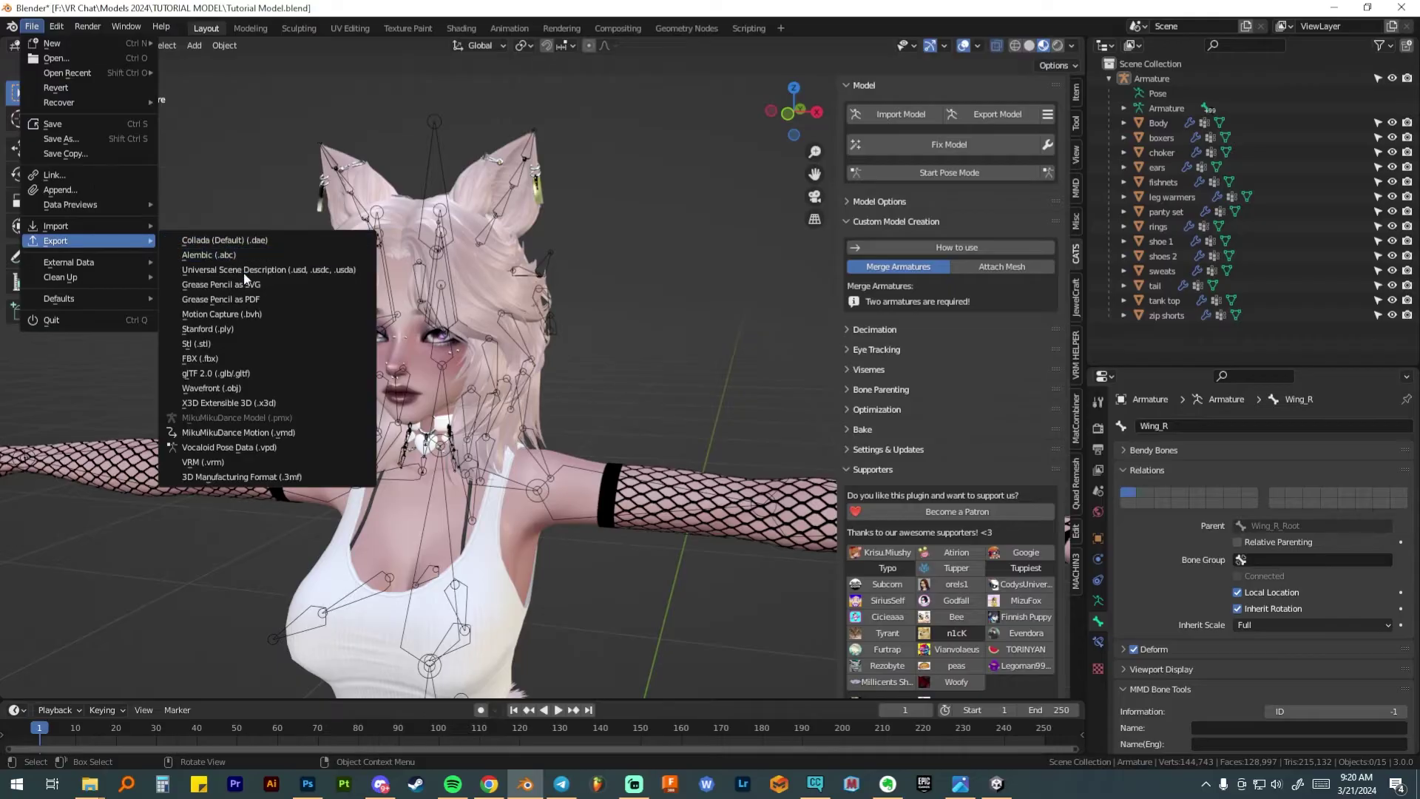
{"action": "left_click", "coordinate": [234, 357]}
{"action": "left_click", "coordinate": [569, 358]}
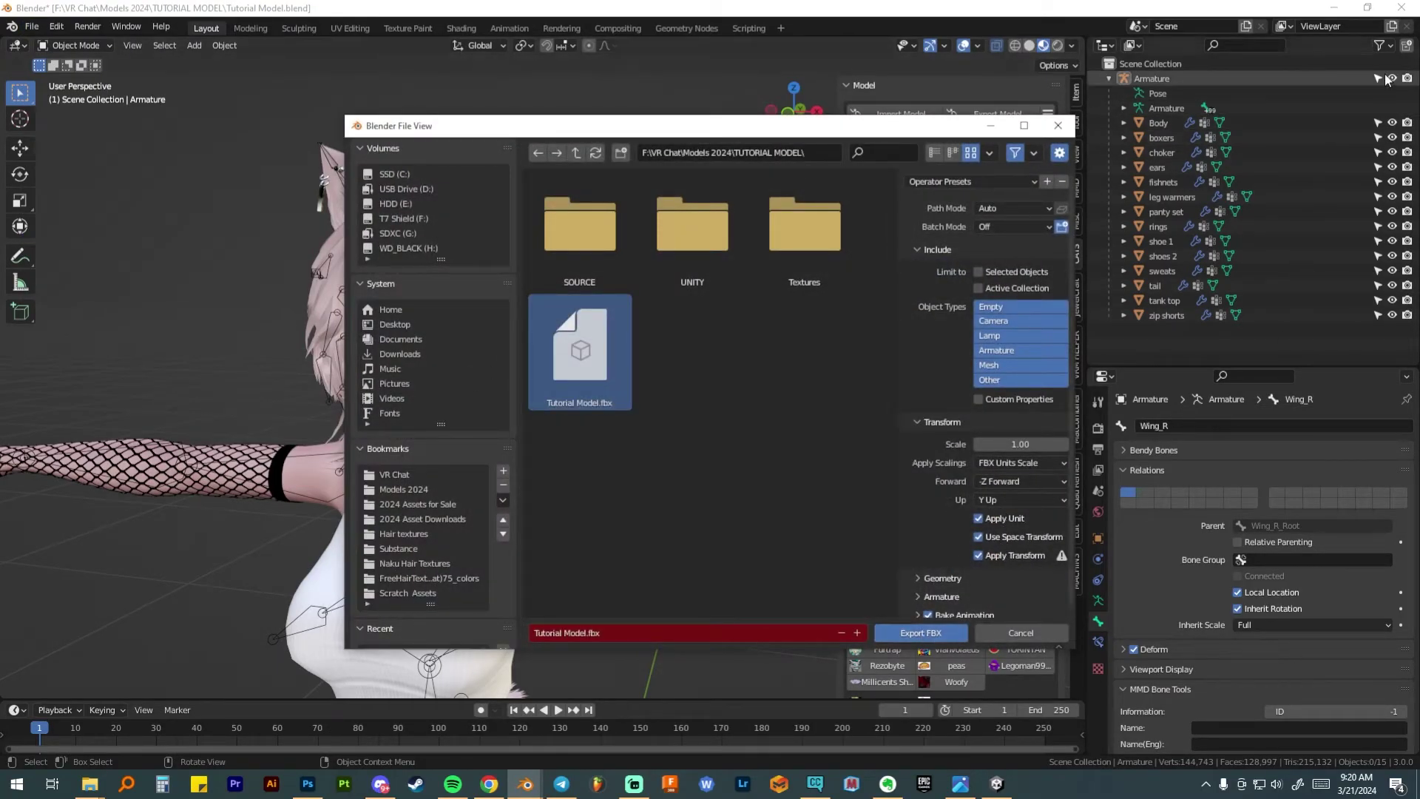
{"action": "left_click", "coordinate": [921, 633]}
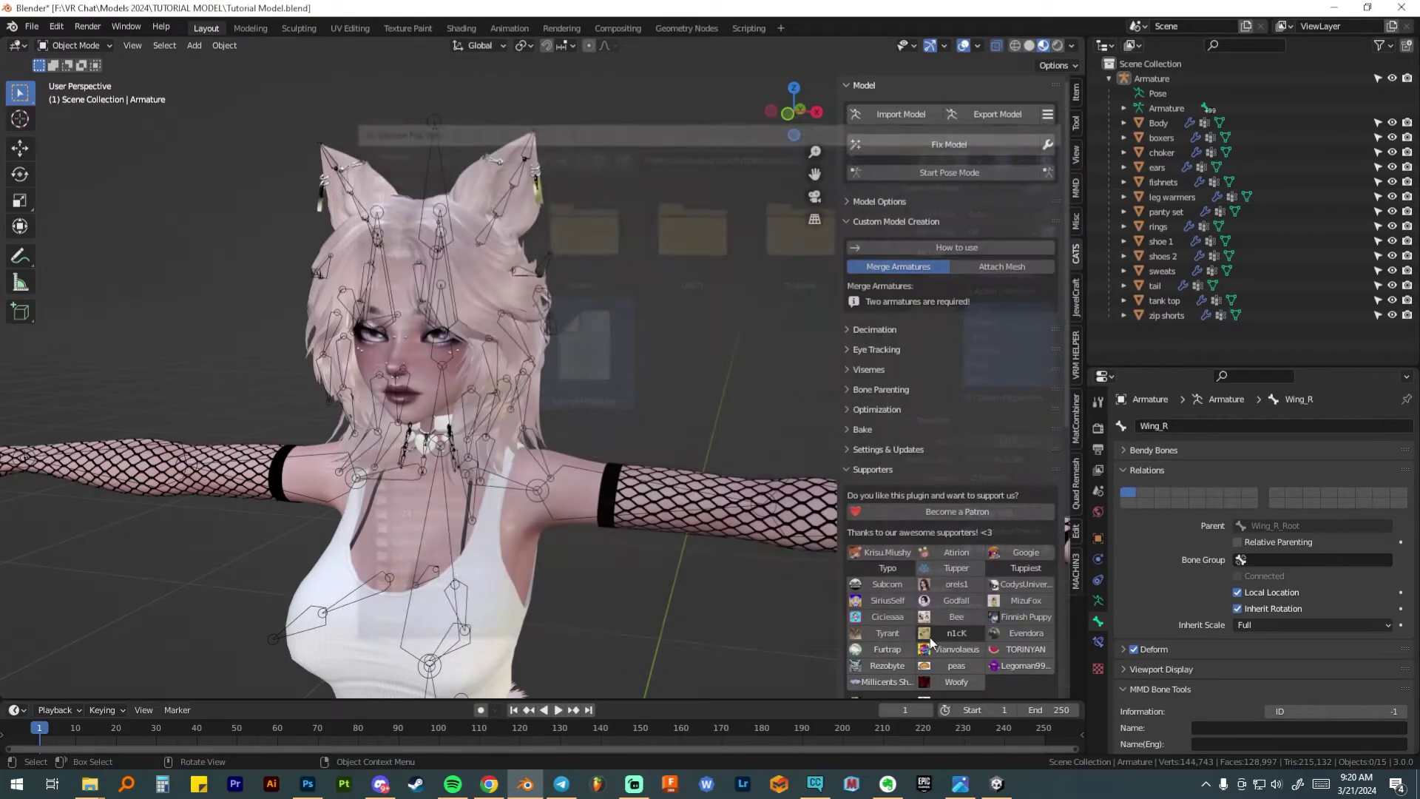
{"action": "middle_click_drag", "start_coordinate": [518, 518], "coordinate": [458, 548]}
In File Explorer, copy the re-exported Tutorial Model.fbx into the Unity project's Assets folder, replacing the existing file
{"action": "left_click", "coordinate": [90, 785]}
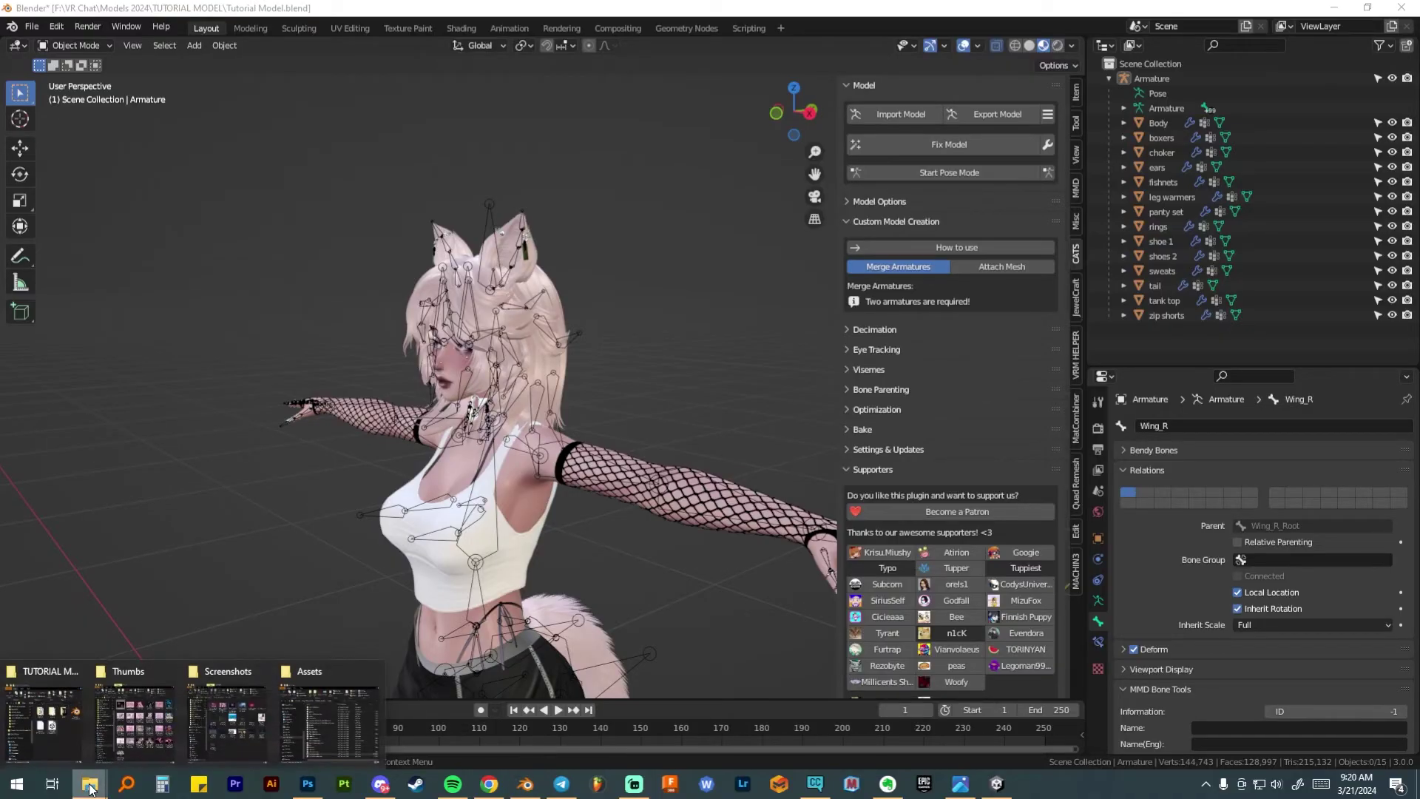
{"action": "left_click", "coordinate": [44, 717]}
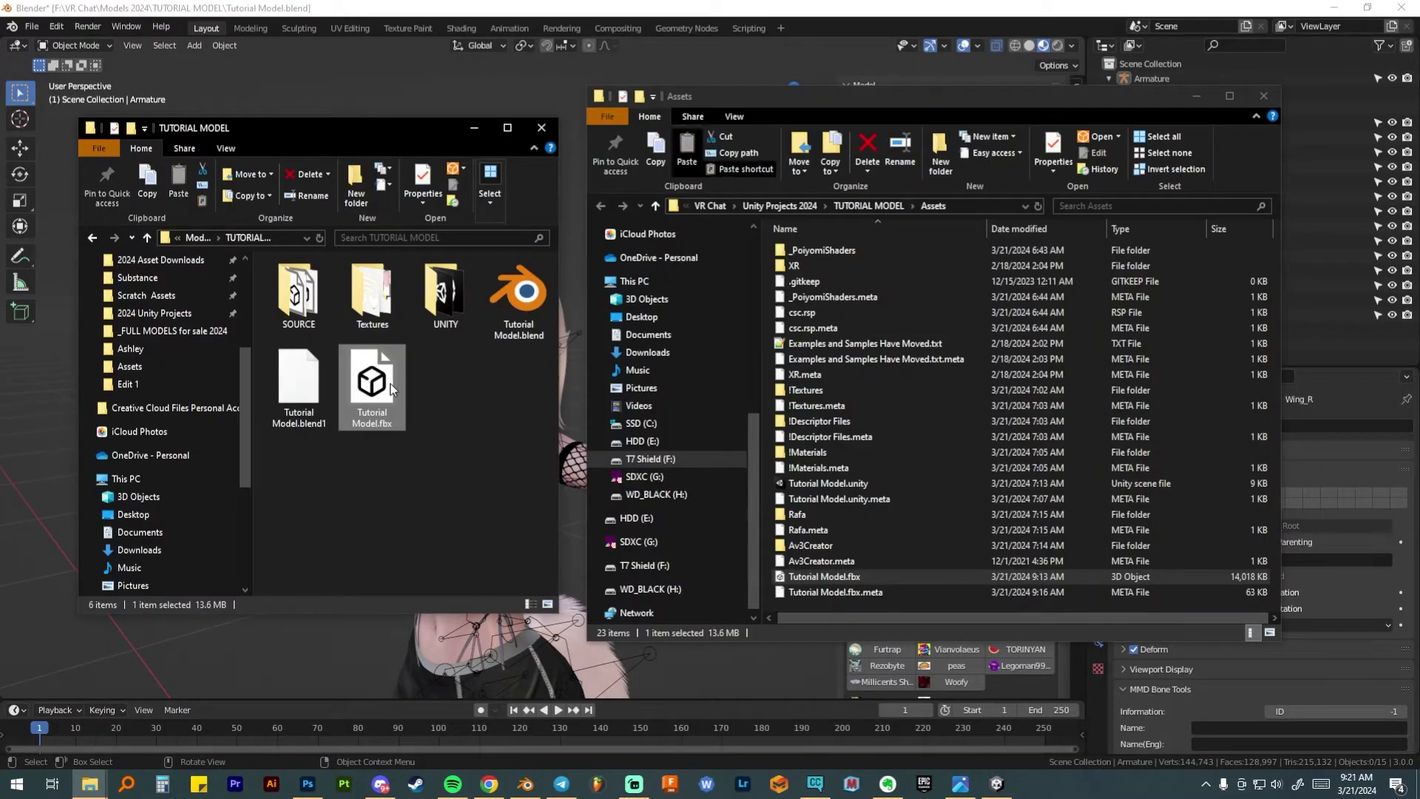
{"action": "left_click", "coordinate": [818, 602]}
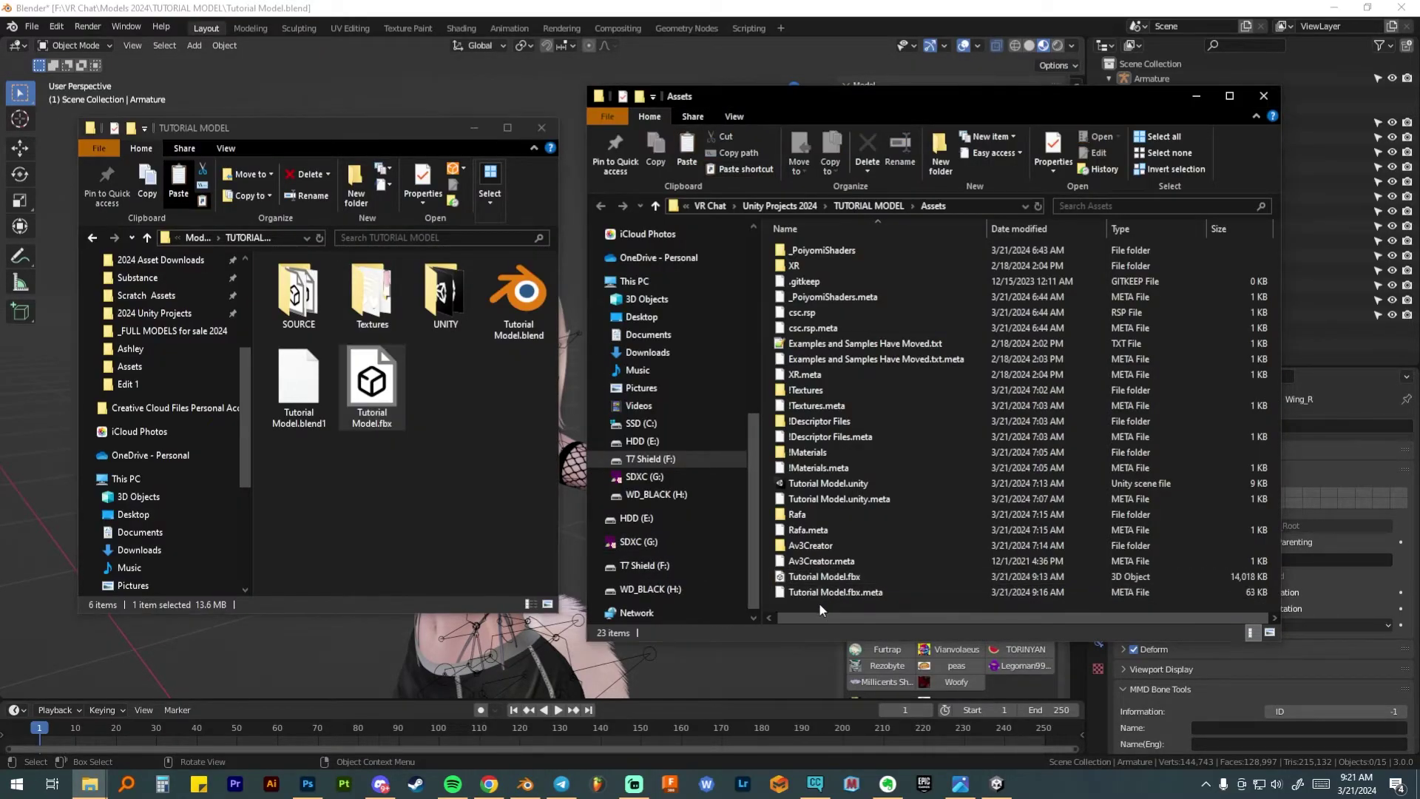
{"action": "key", "text": "ctrl+v"}
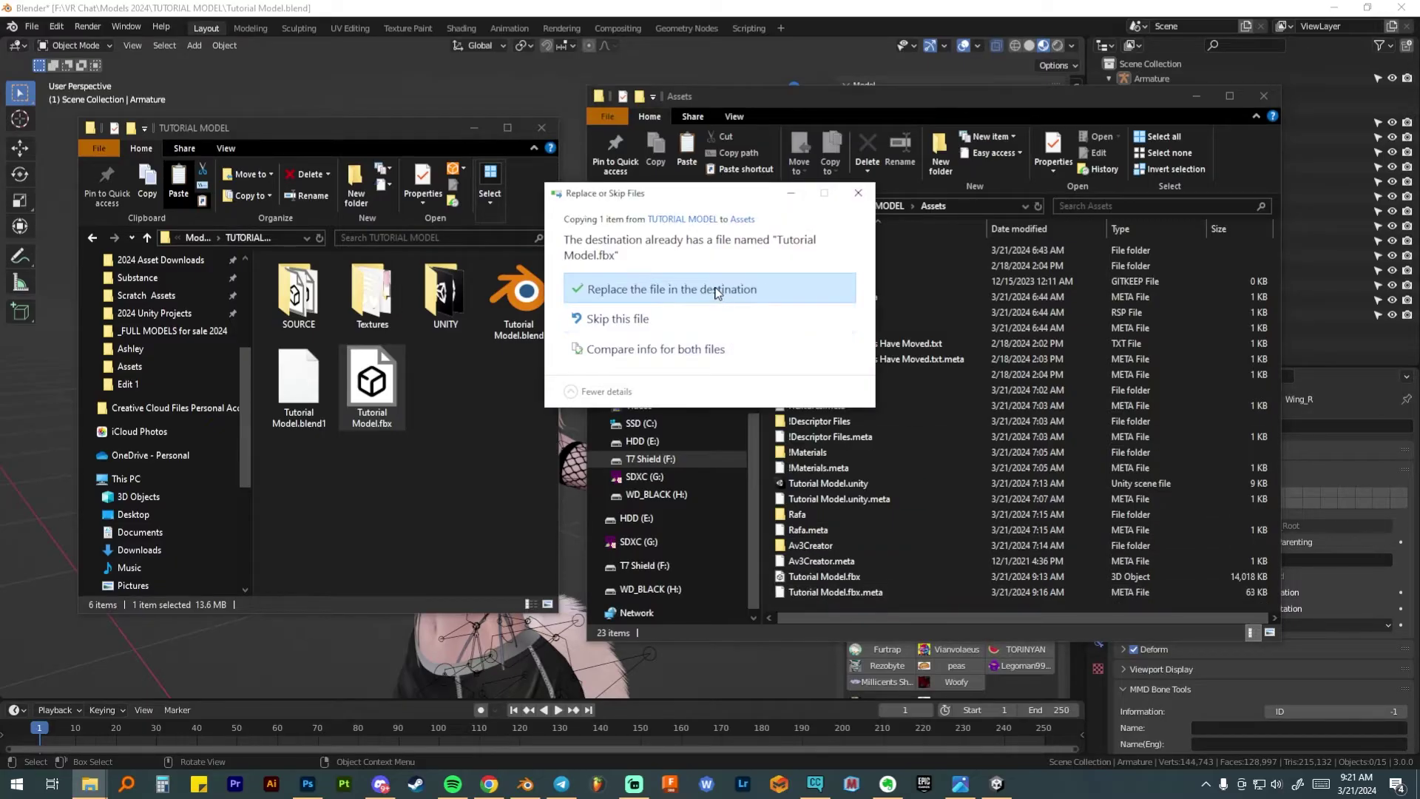
{"action": "left_click", "coordinate": [713, 285]}
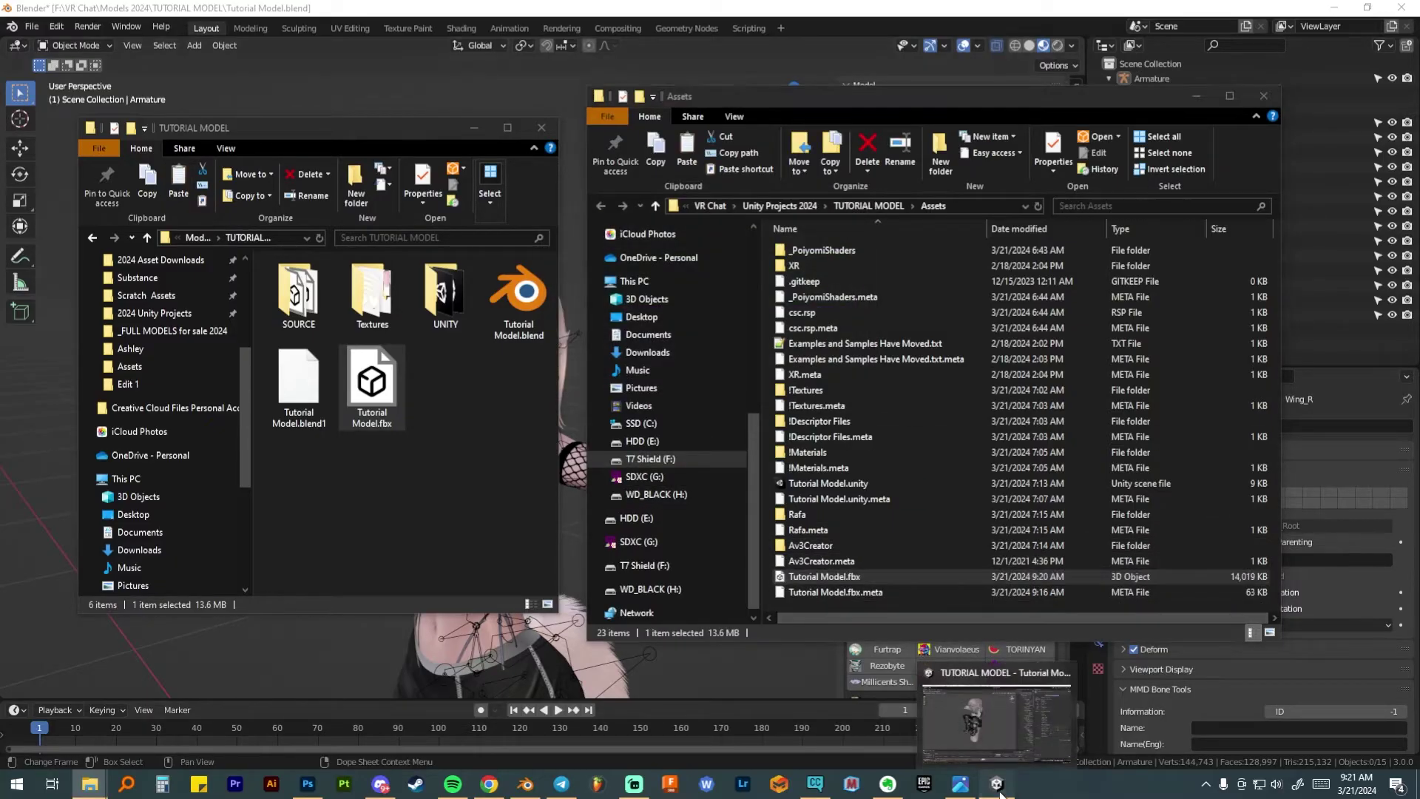
Back in Unity, test the updated avatar's Open Close and In Out muscle previews, and finish the avatar configuration
{"action": "left_click", "coordinate": [998, 789]}
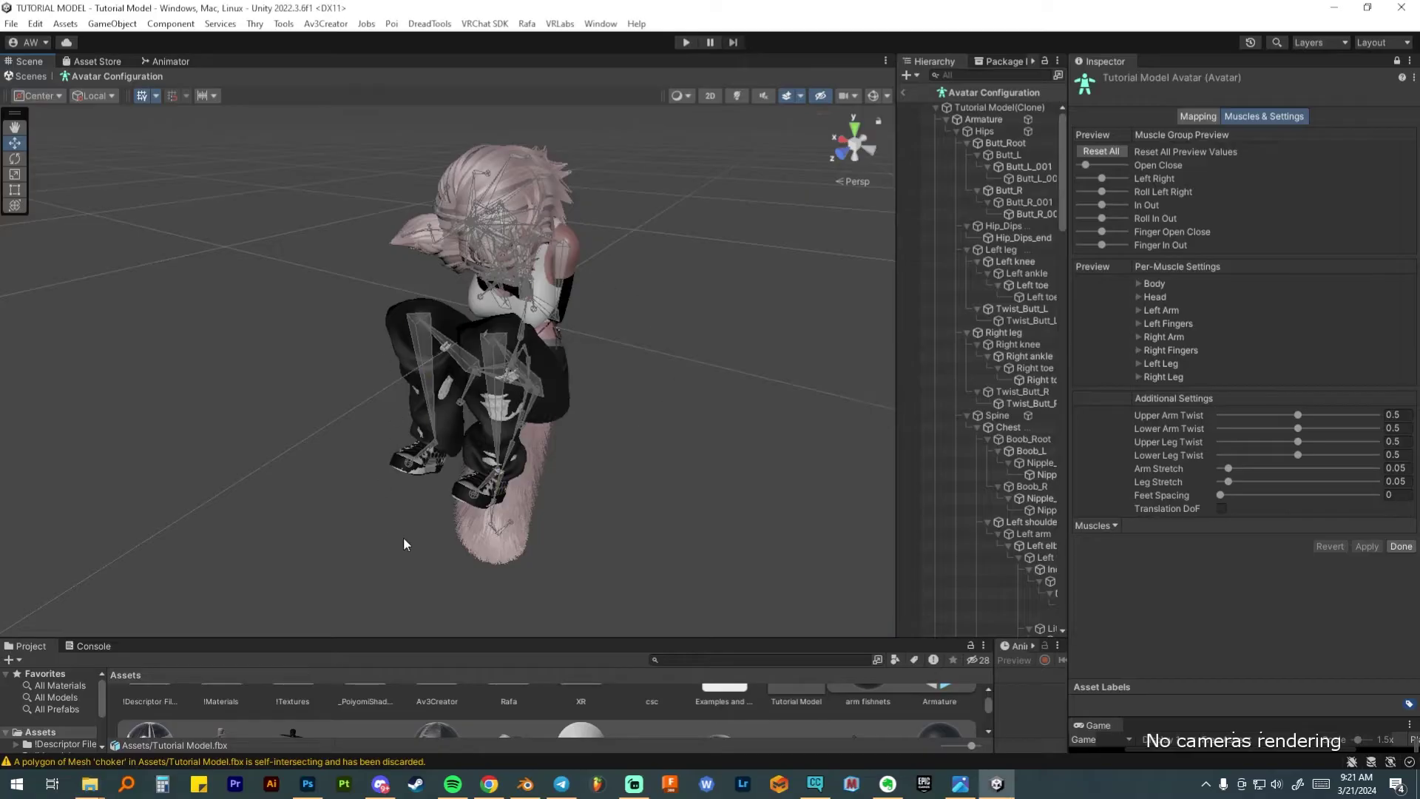
{"action": "scroll", "coordinate": [487, 337], "scroll_direction": "up", "scroll_amount": 4}
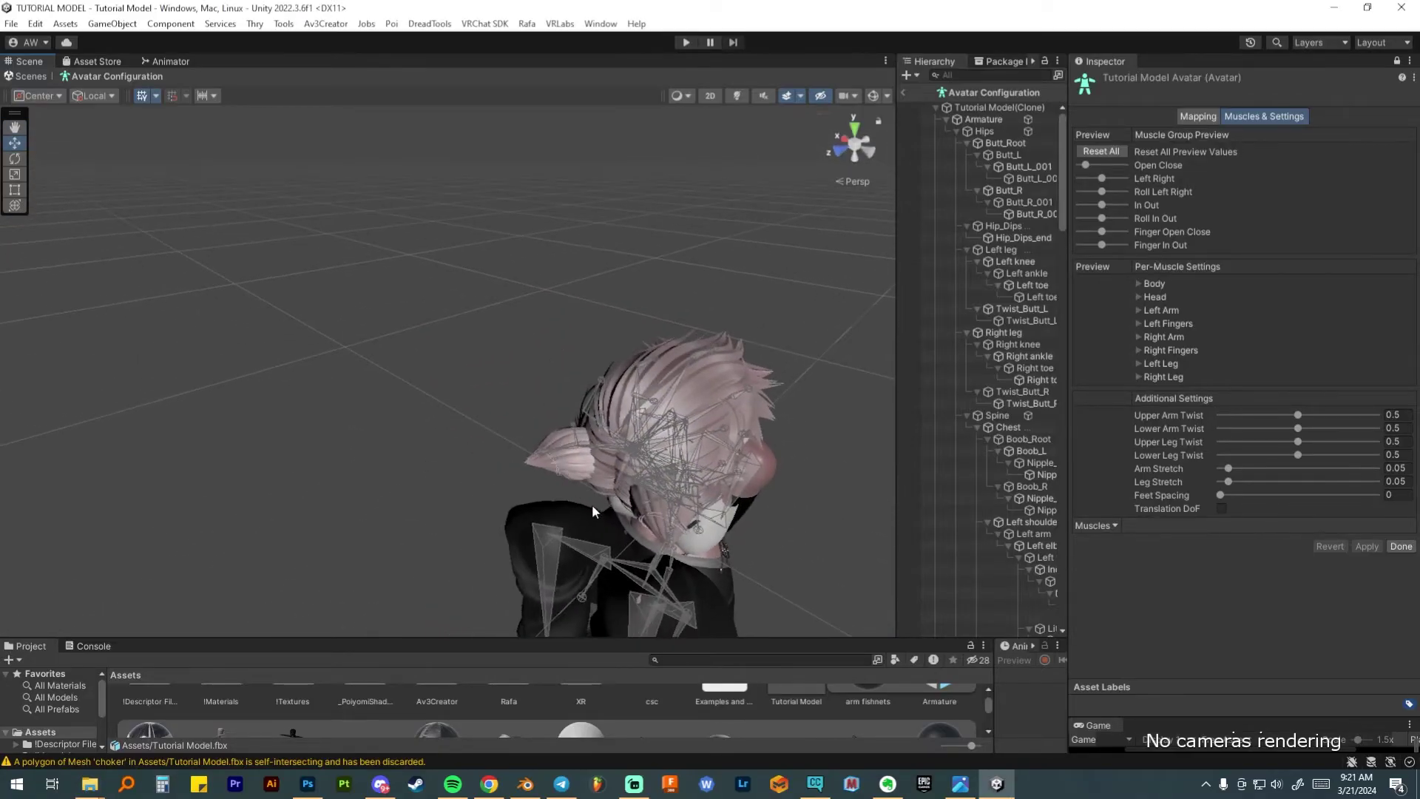
{"action": "scroll", "coordinate": [535, 389], "scroll_direction": "up", "scroll_amount": 2}
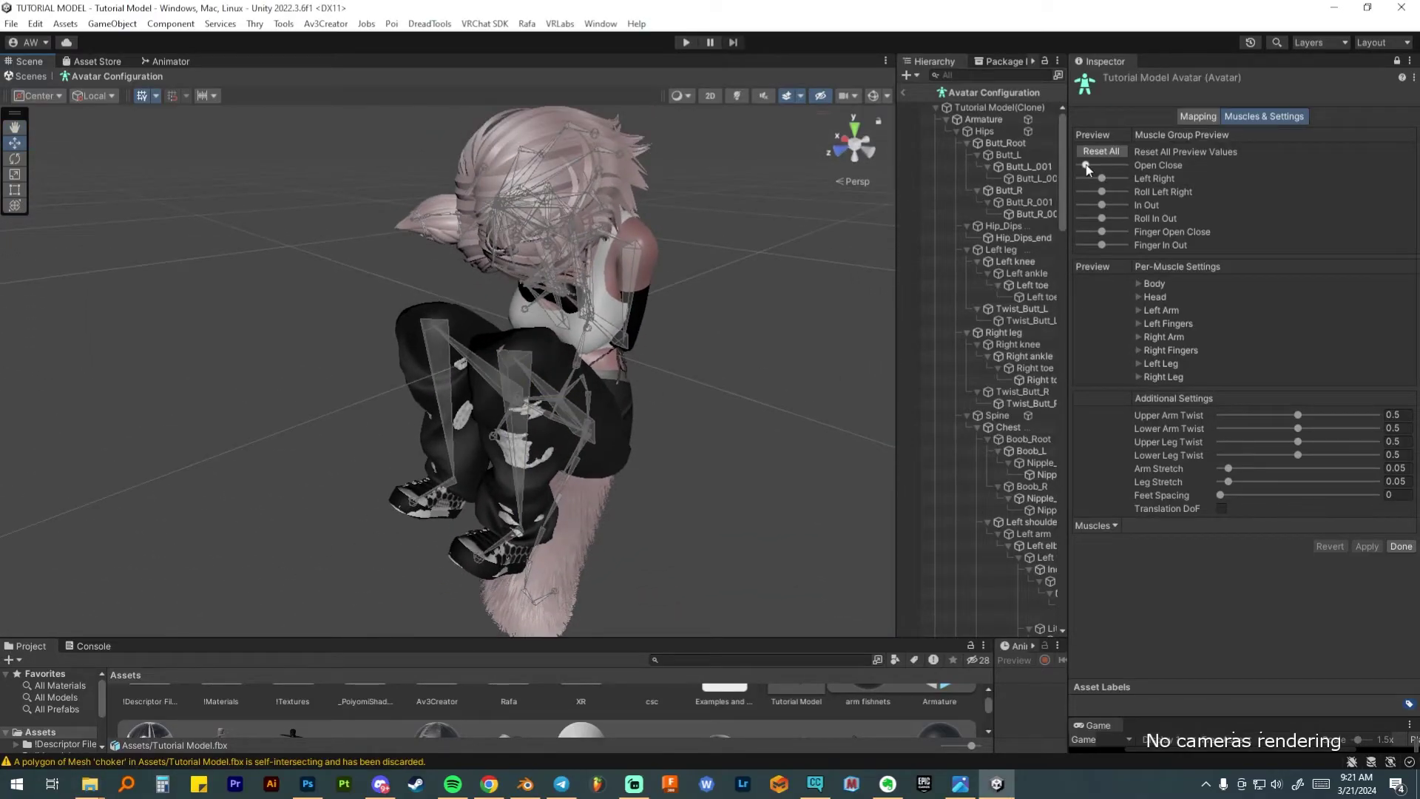
{"action": "left_click_drag", "start_coordinate": [1086, 164], "coordinate": [1124, 184]}
{"action": "middle_click_drag", "start_coordinate": [712, 217], "coordinate": [722, 310]}
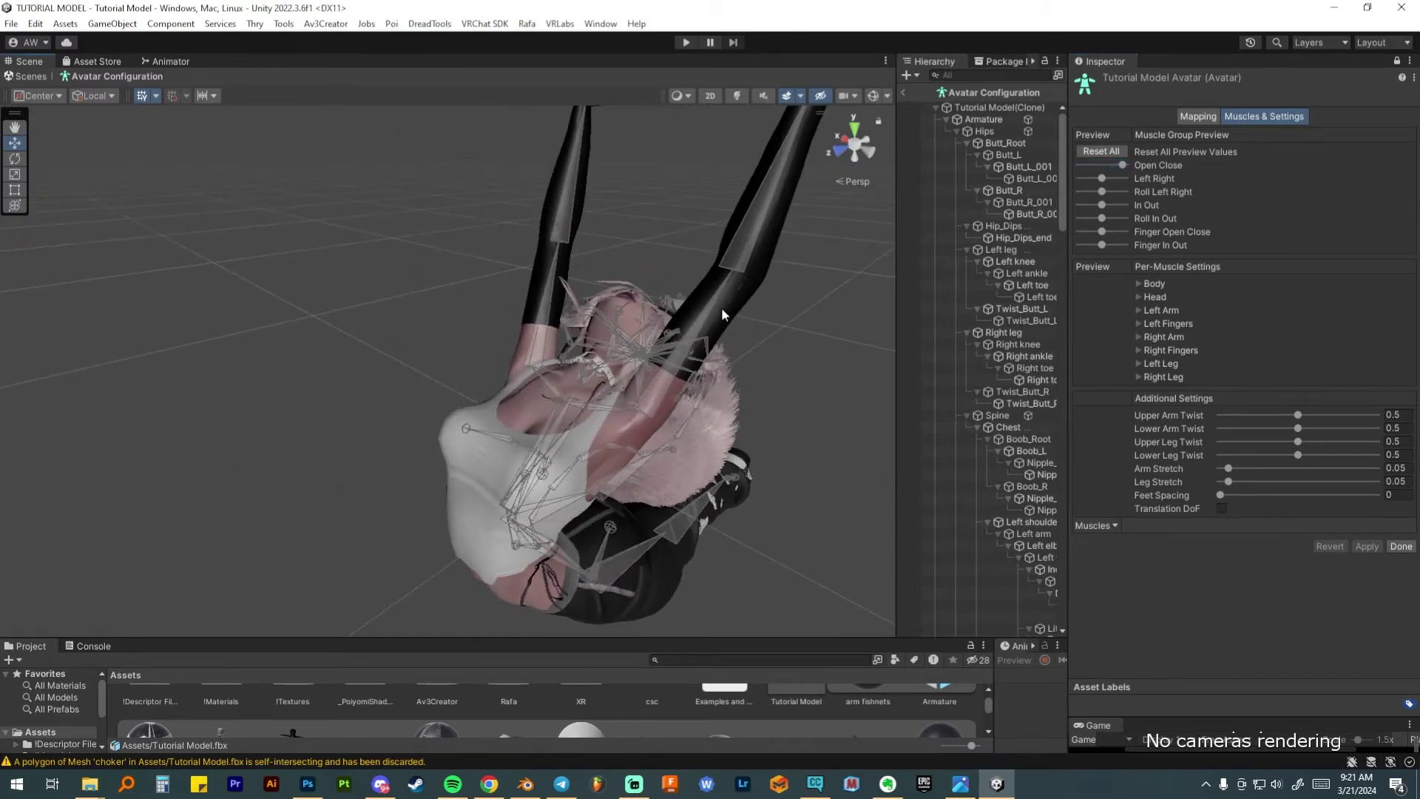
{"action": "middle_click_drag", "start_coordinate": [485, 342], "coordinate": [922, 288]}
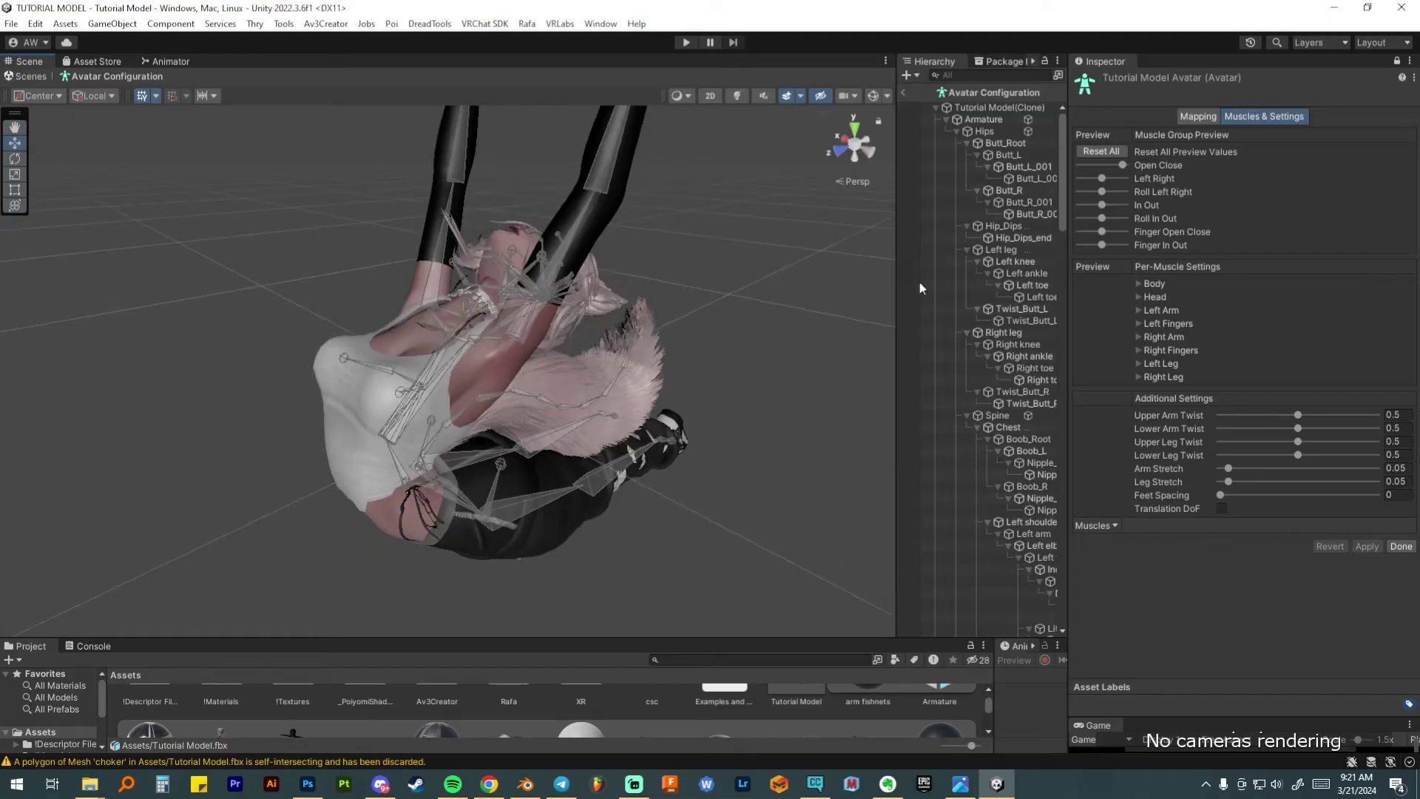
{"action": "left_click_drag", "start_coordinate": [1123, 165], "coordinate": [1106, 206]}
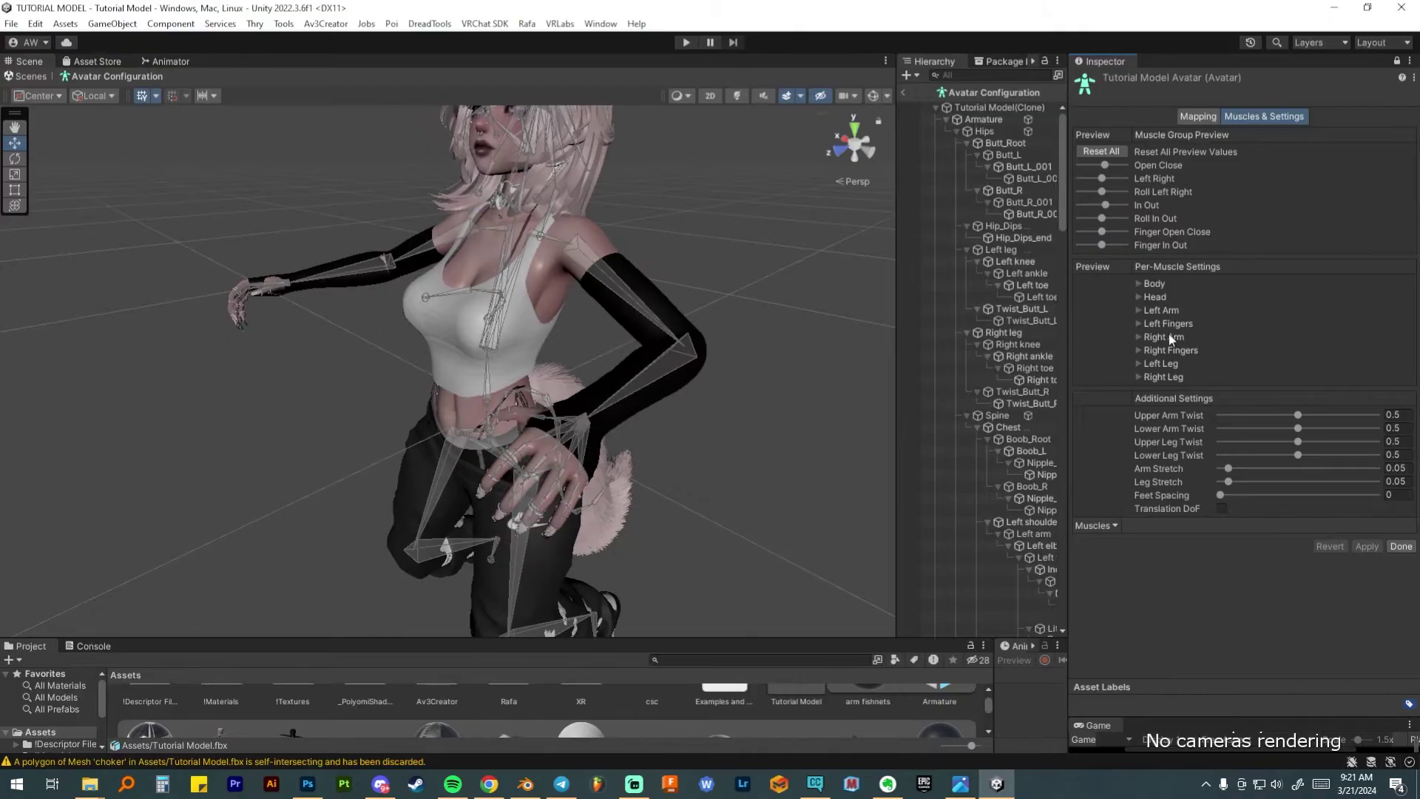
{"action": "left_click", "coordinate": [1401, 547]}
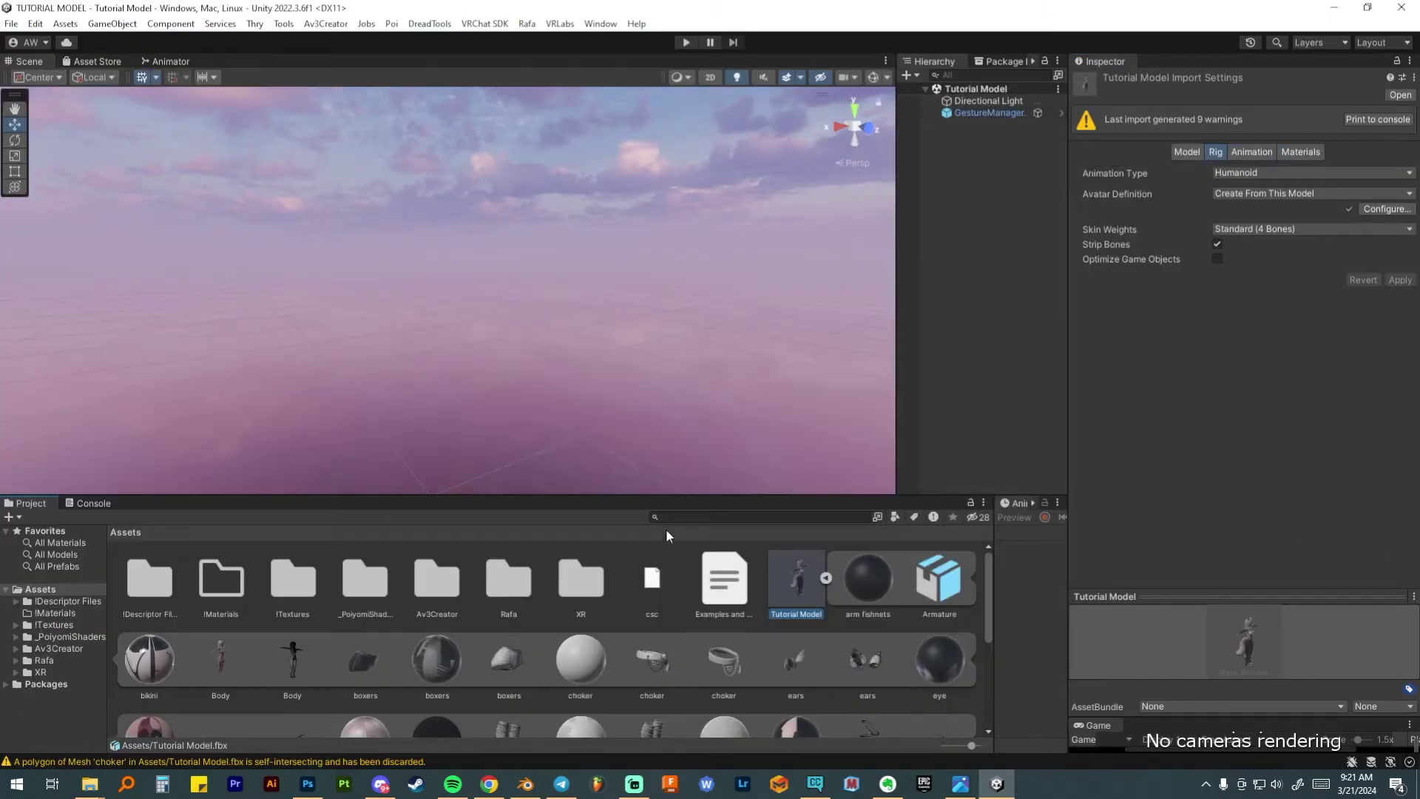
Extract all of the Tutorial Model's embedded materials, from arm fishnets through zip shorts, into the !Materials folder
{"action": "left_click_drag", "start_coordinate": [670, 495], "coordinate": [679, 268]}
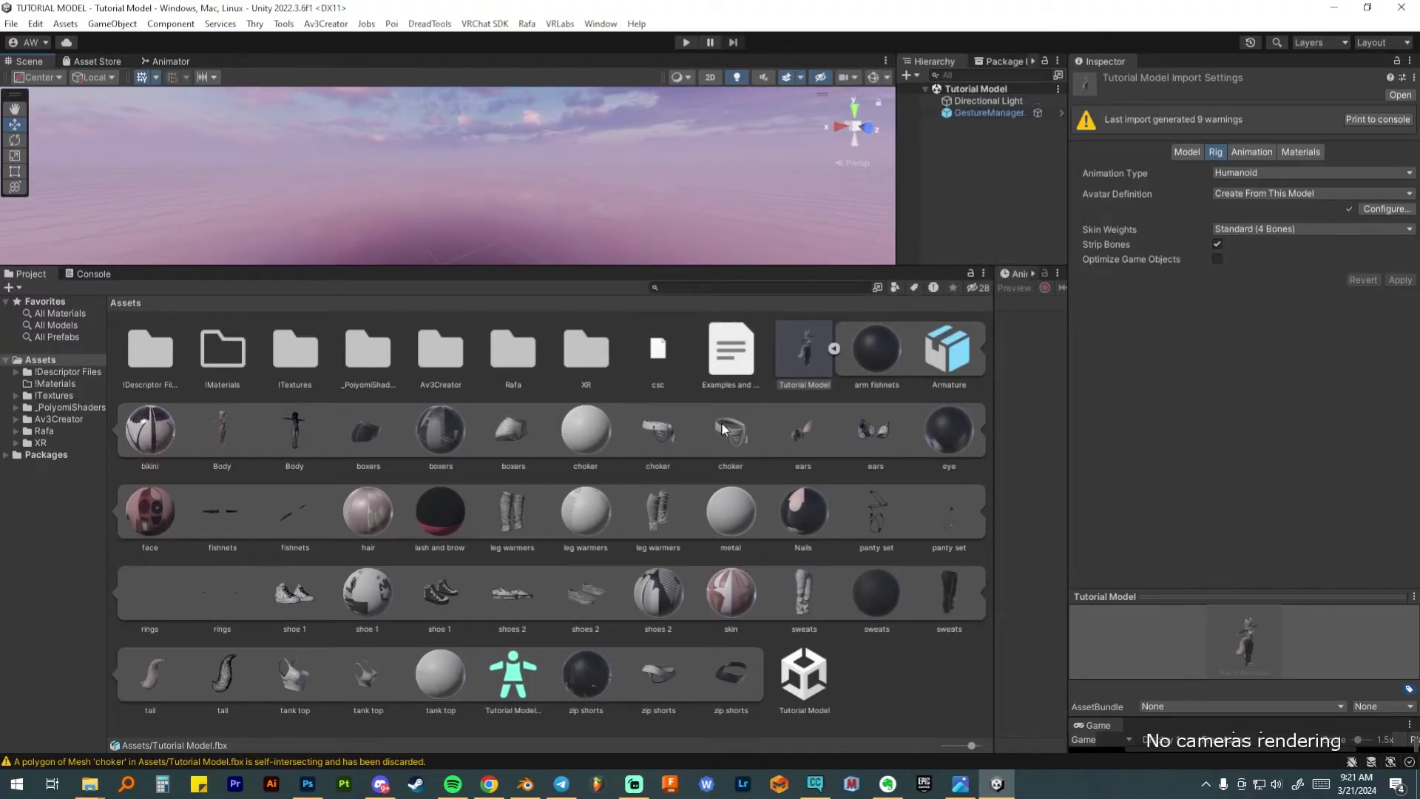
{"action": "left_click", "coordinate": [878, 346]}
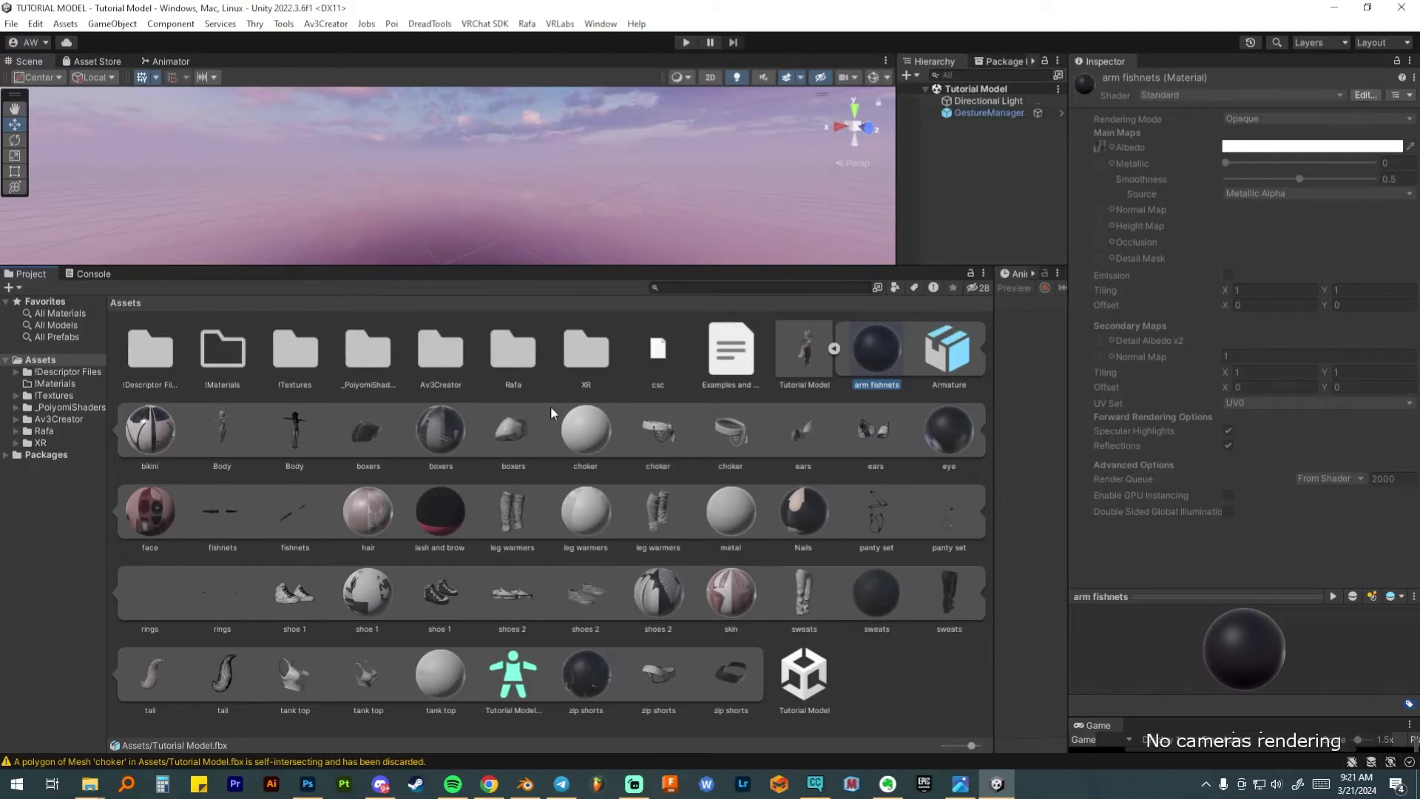
{"action": "left_click", "coordinate": [157, 433], "text": "shift"}
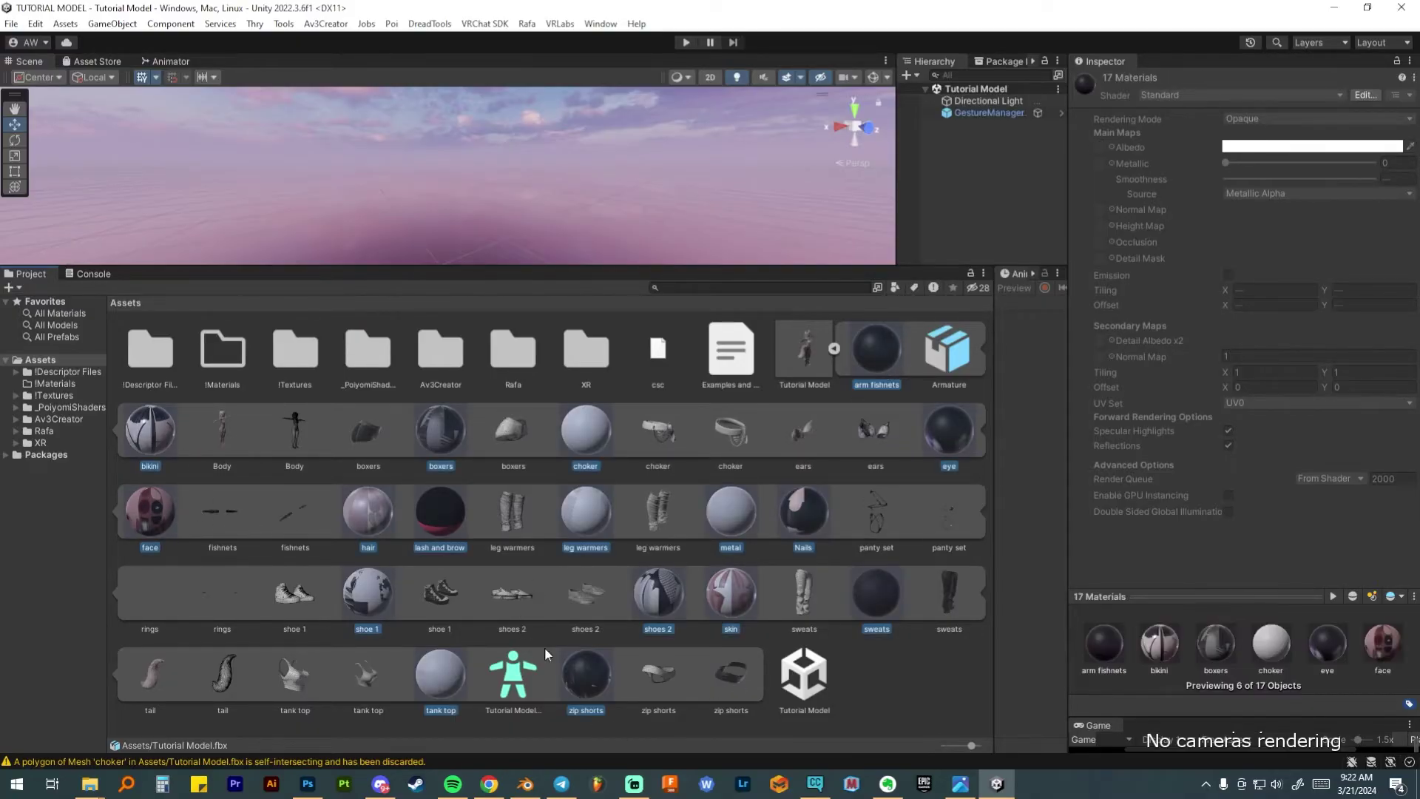
{"action": "right_click", "coordinate": [585, 676]}
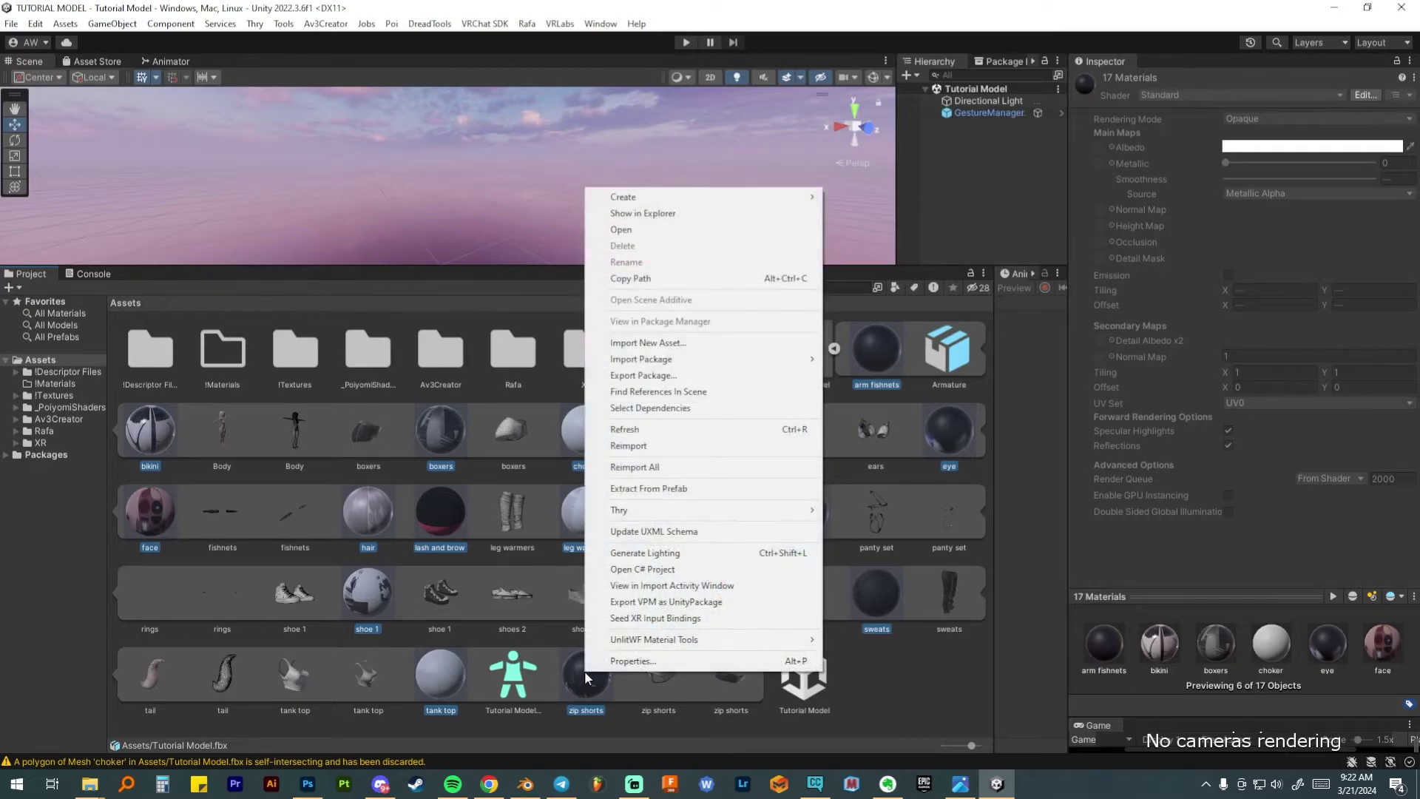
{"action": "left_click", "coordinate": [673, 490]}
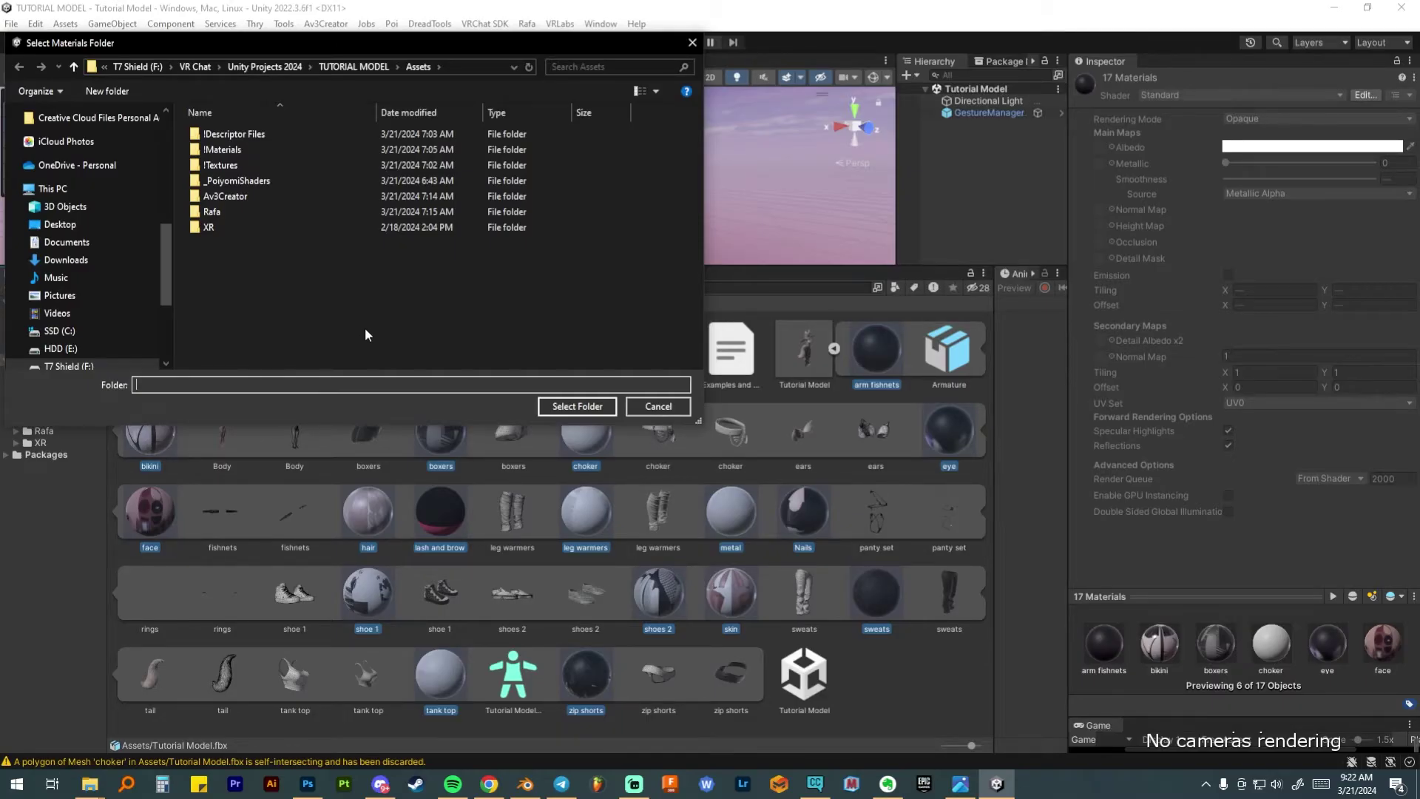
{"action": "double_click", "coordinate": [225, 146]}
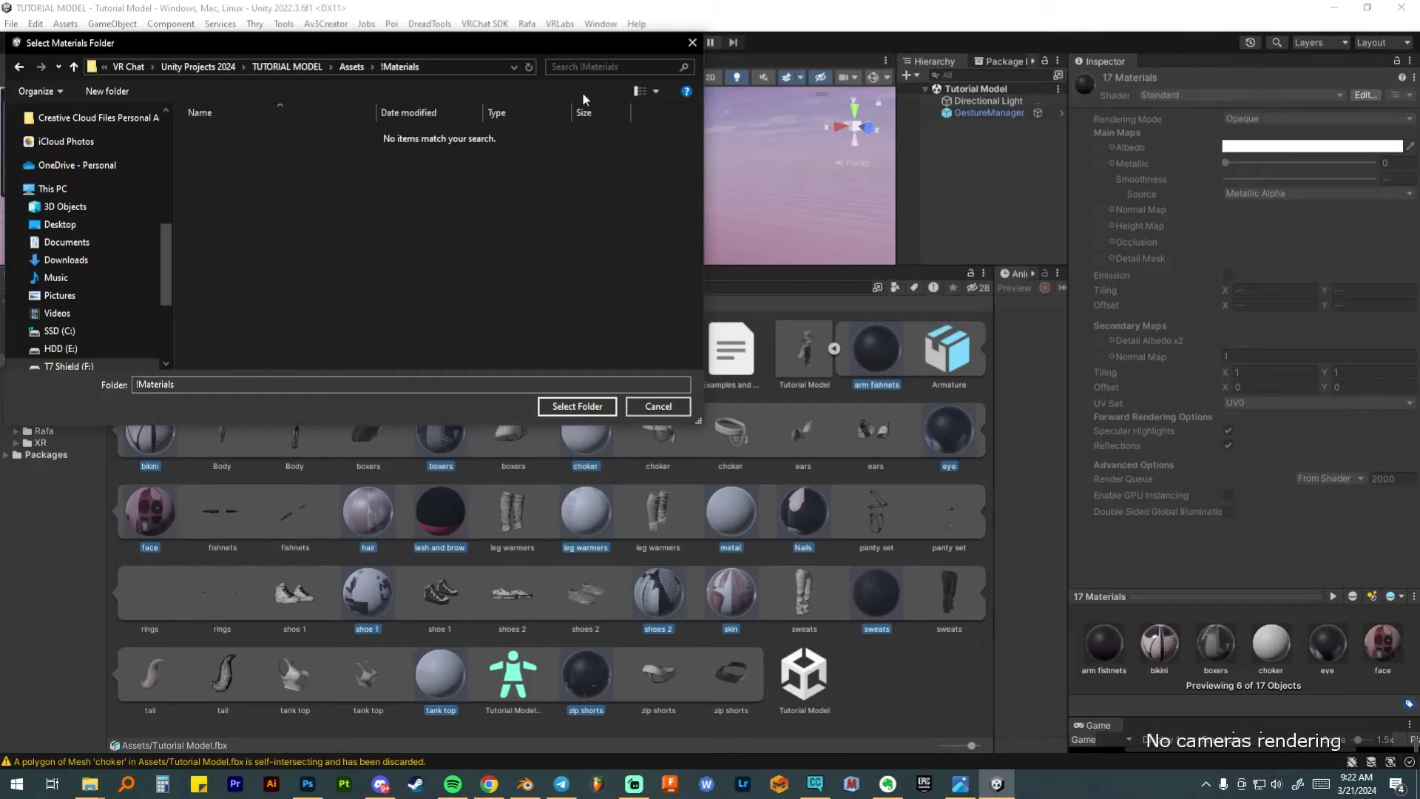
{"action": "left_click", "coordinate": [577, 407]}
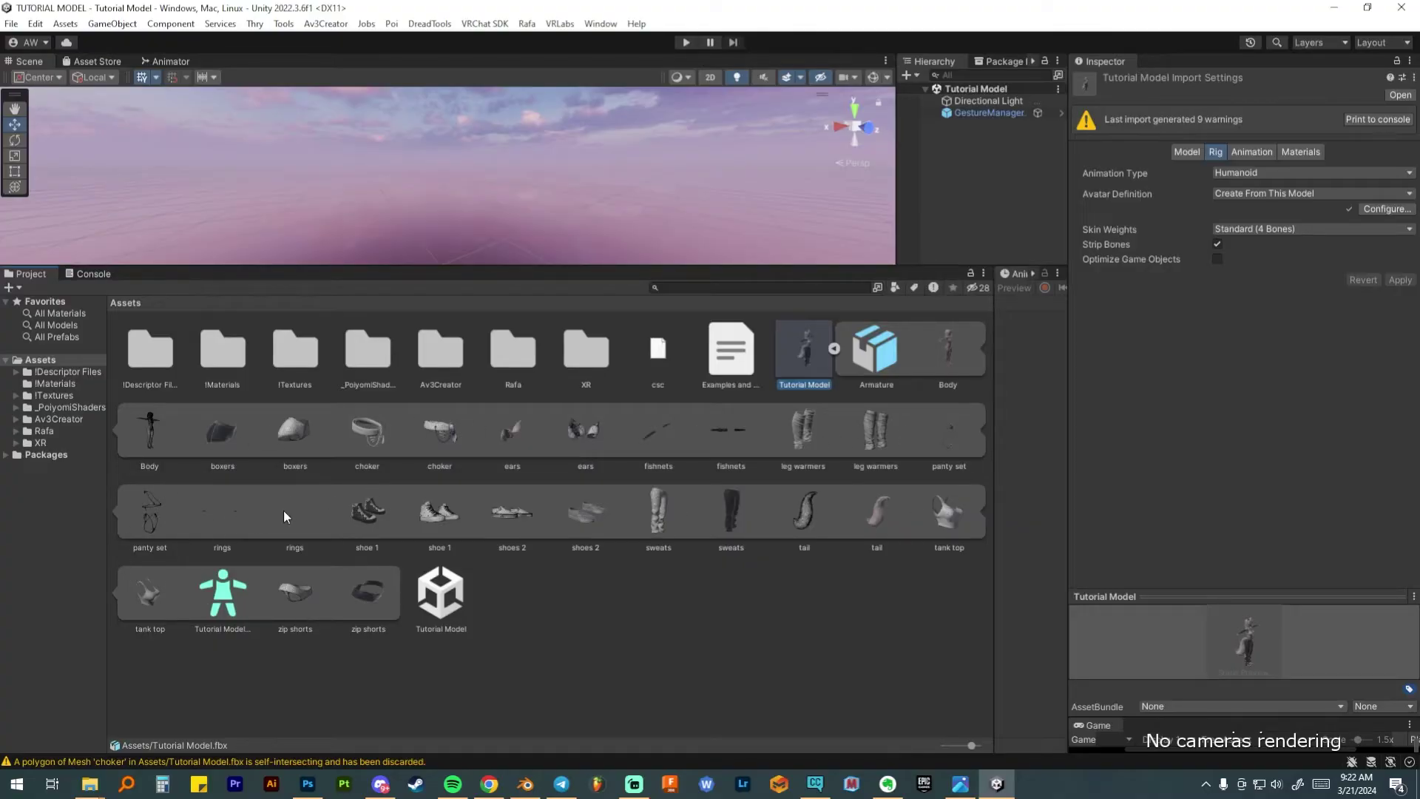
With the Tutorial Model asset collapsed and the Scene view enlarged, check the contents of the !Materials folder
{"action": "left_click", "coordinate": [835, 349]}
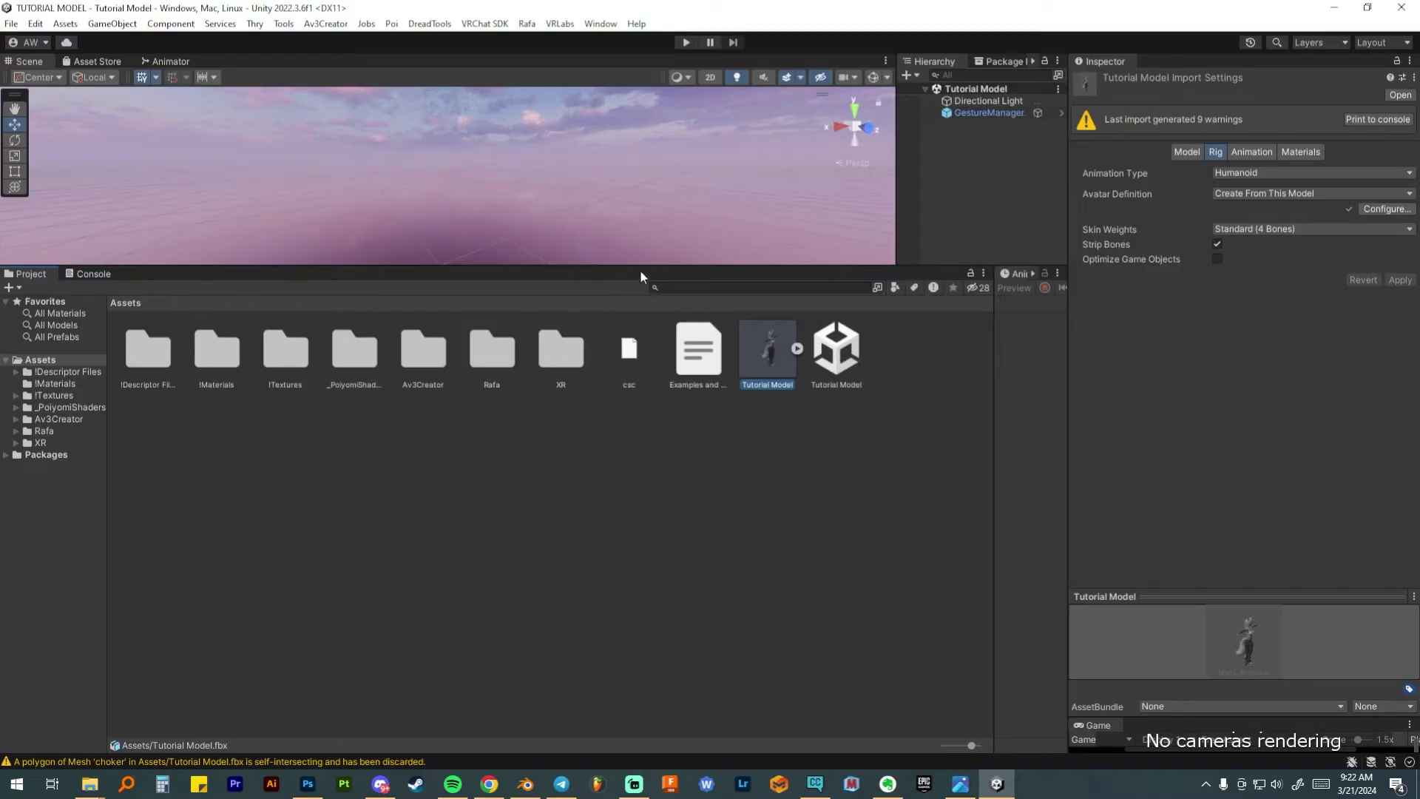
{"action": "left_click_drag", "start_coordinate": [641, 267], "coordinate": [548, 485]}
{"action": "double_click", "coordinate": [229, 660]}
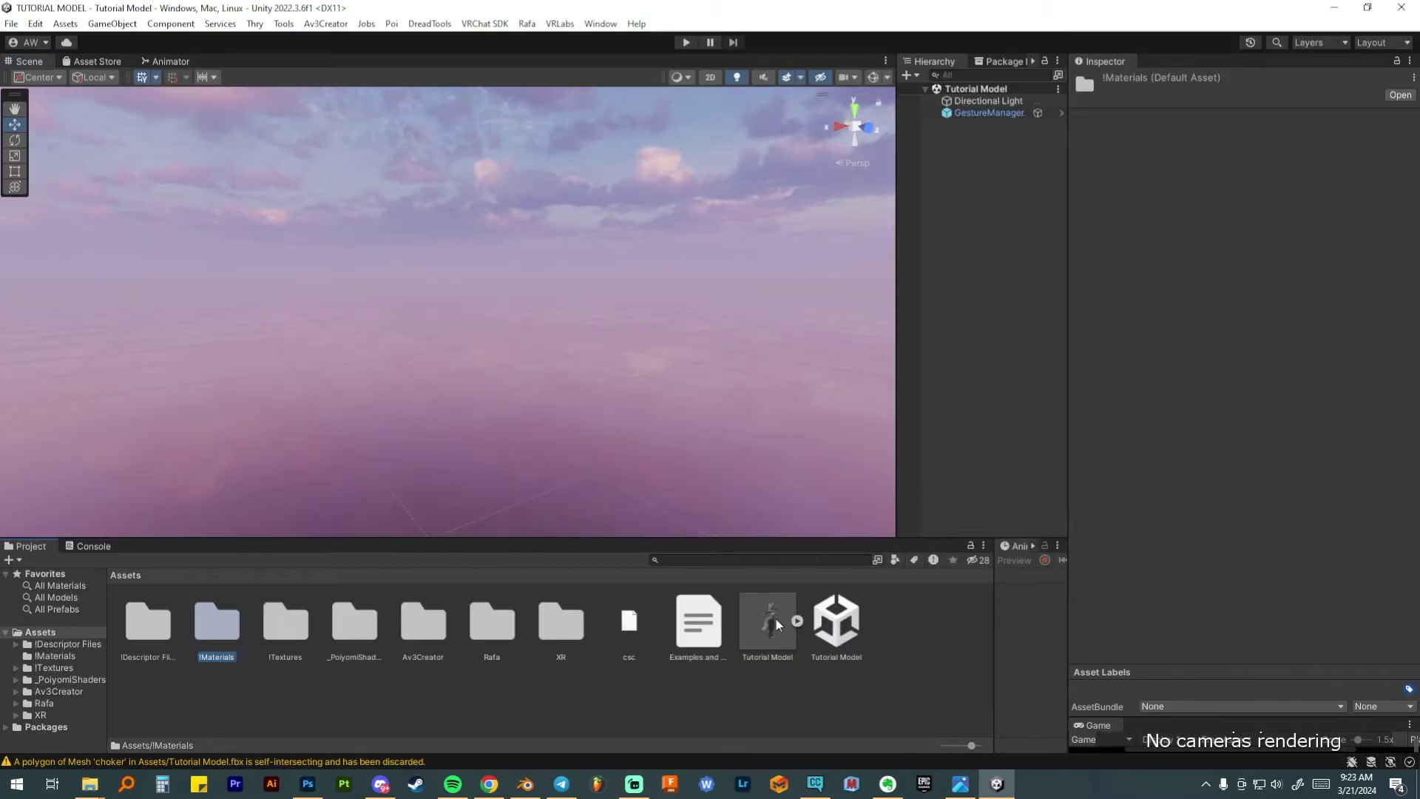
Add the Tutorial Model asset to the scene hierarchy and frame the avatar from the front
{"action": "left_click_drag", "start_coordinate": [777, 625], "coordinate": [975, 214]}
{"action": "left_click_drag", "start_coordinate": [984, 153], "coordinate": [984, 190]}
{"action": "left_click_drag", "start_coordinate": [984, 190], "coordinate": [984, 190]}
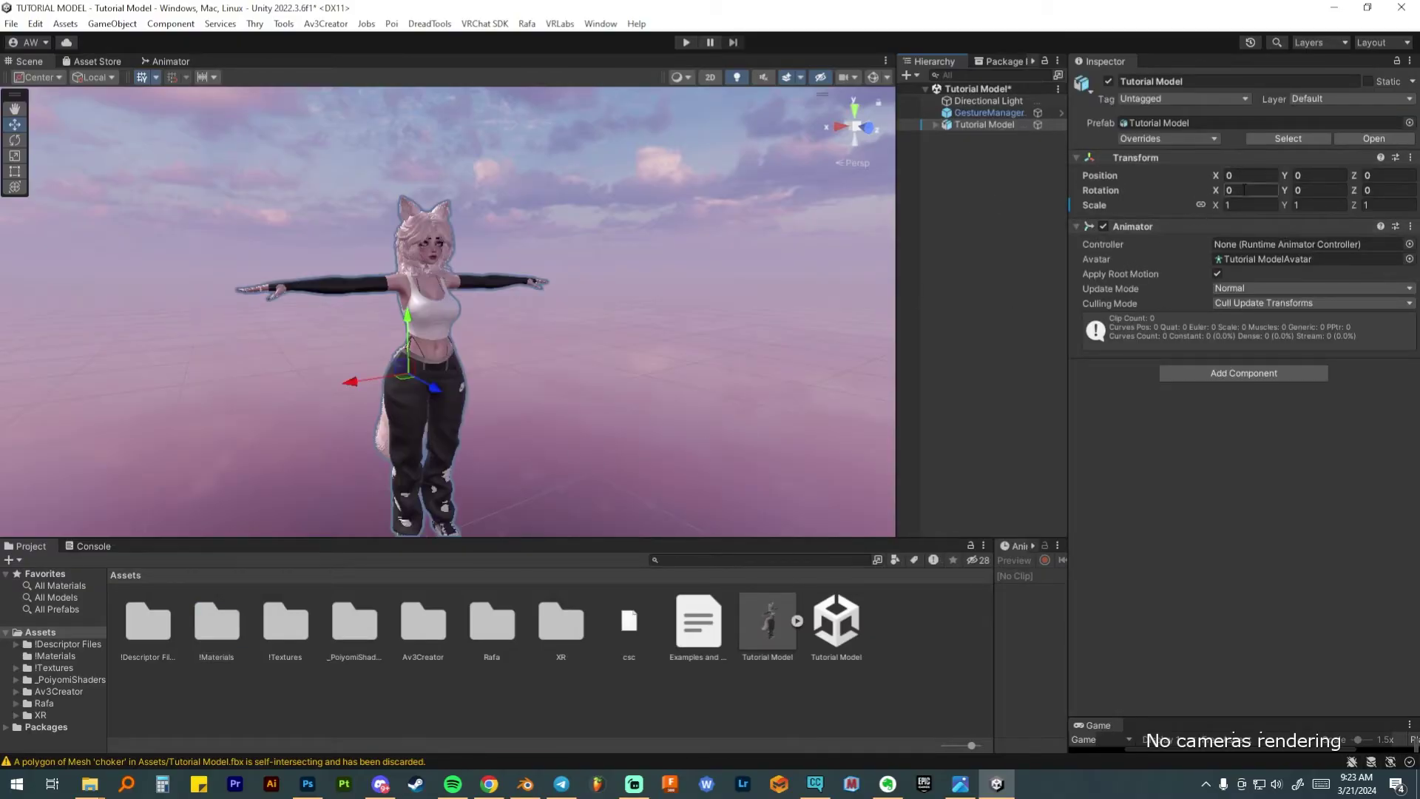
{"action": "key", "text": "f"}
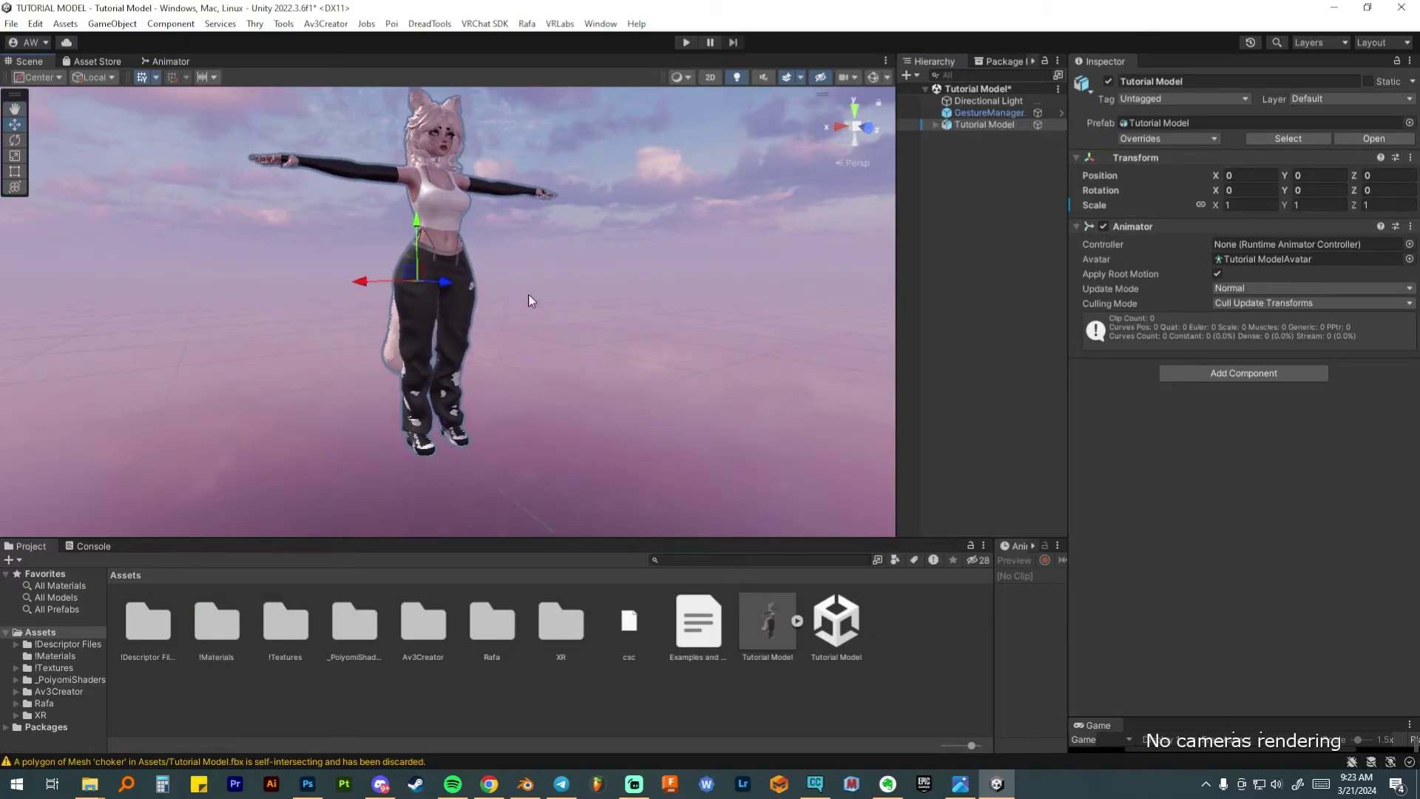
{"action": "right_click_drag", "start_coordinate": [528, 294], "coordinate": [503, 360]}
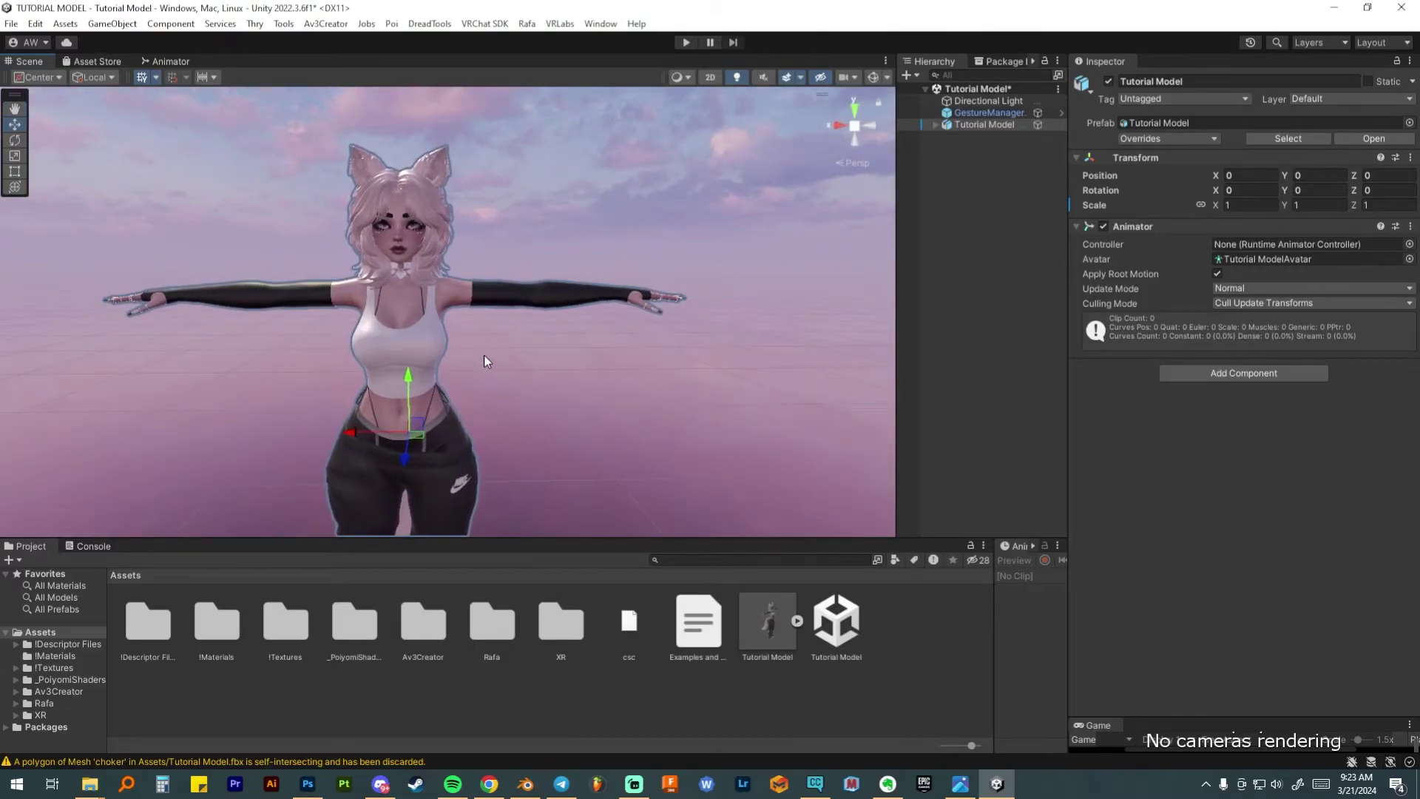
{"action": "scroll", "coordinate": [542, 425], "scroll_direction": "down", "scroll_amount": 2}
{"action": "middle_click_drag", "start_coordinate": [542, 424], "coordinate": [560, 458]}
{"action": "scroll", "coordinate": [559, 459], "scroll_direction": "up", "scroll_amount": 2}
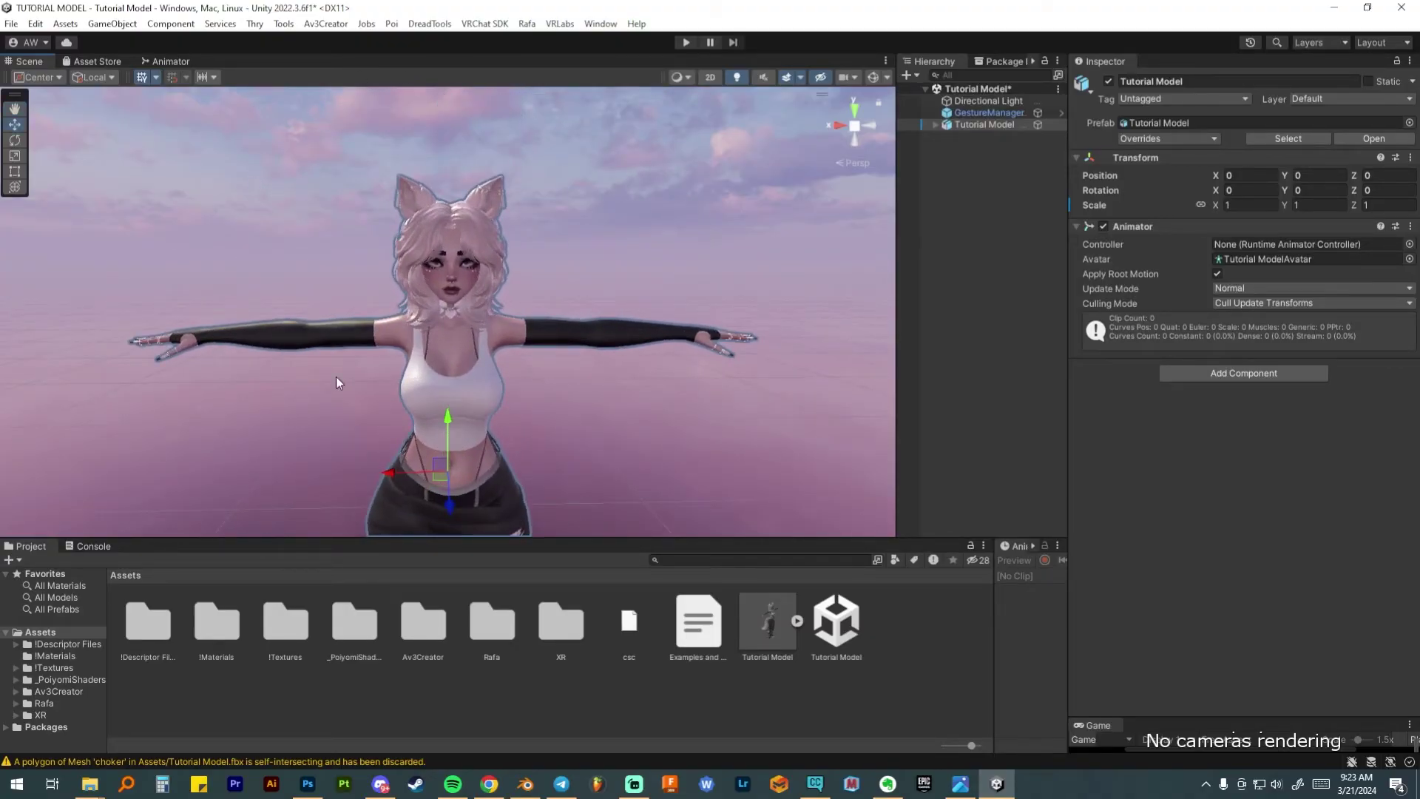
{"action": "scroll", "coordinate": [414, 361], "scroll_direction": "down", "scroll_amount": 2}
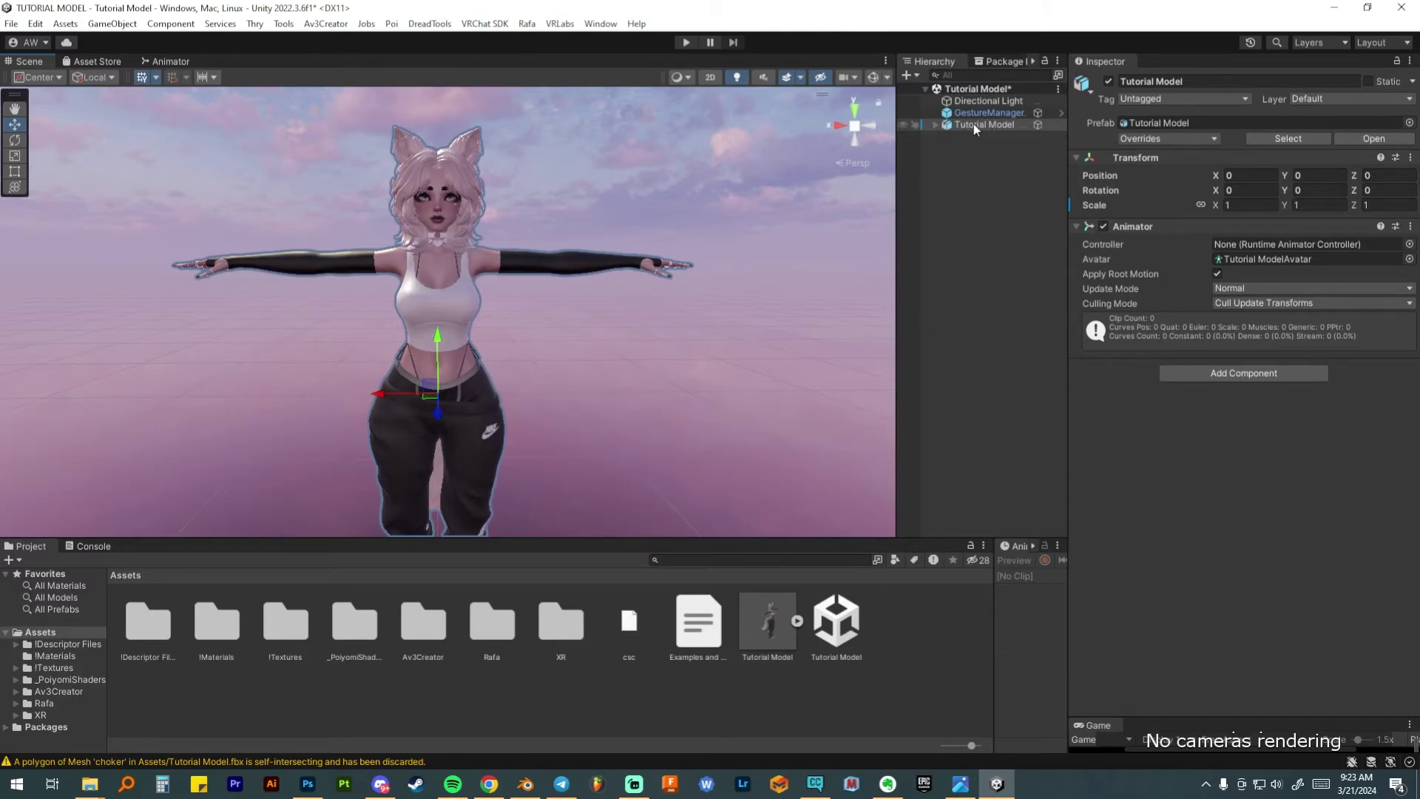
Add a VRC Avatar Descriptor component to the Tutorial Model object
{"action": "left_click", "coordinate": [1258, 376]}
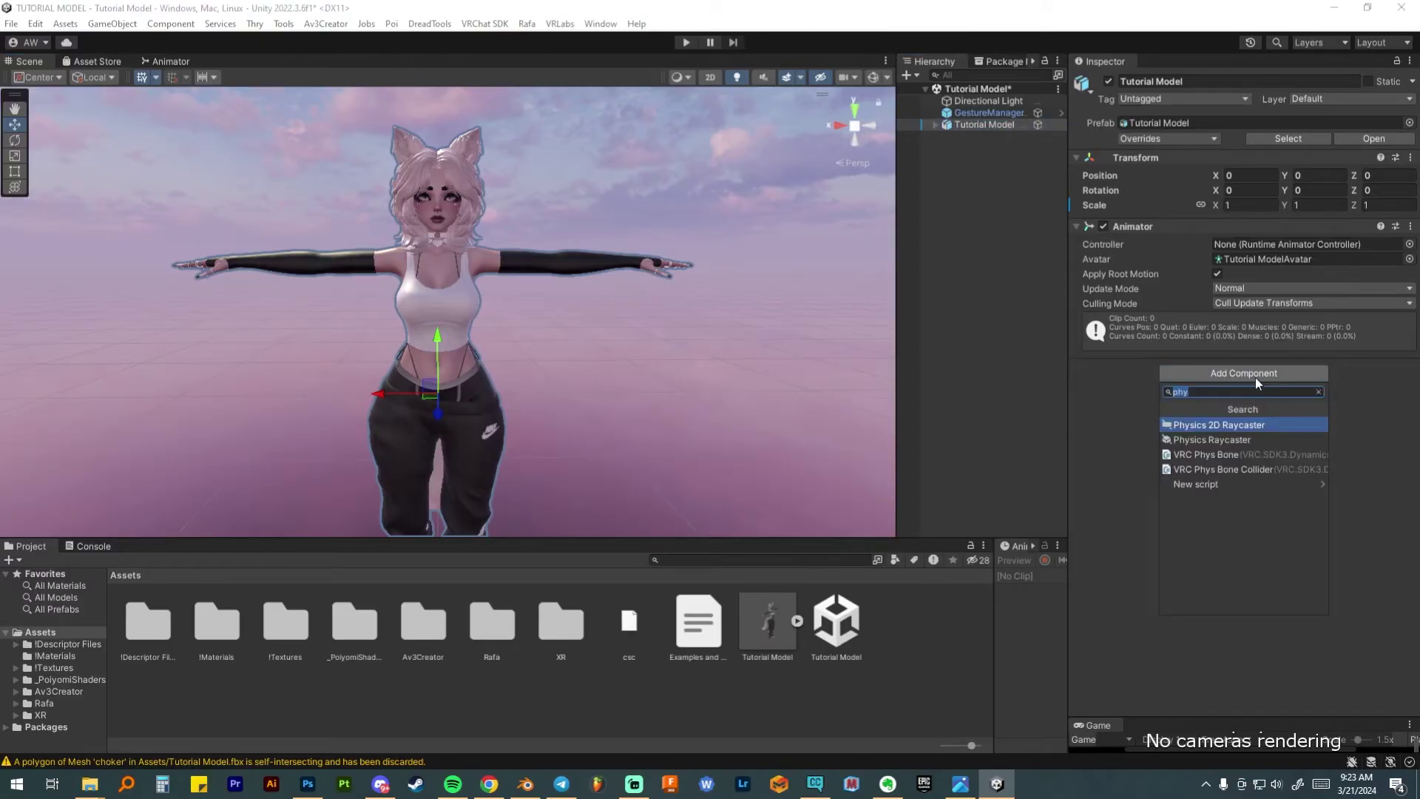
{"action": "type", "text": "desc"}
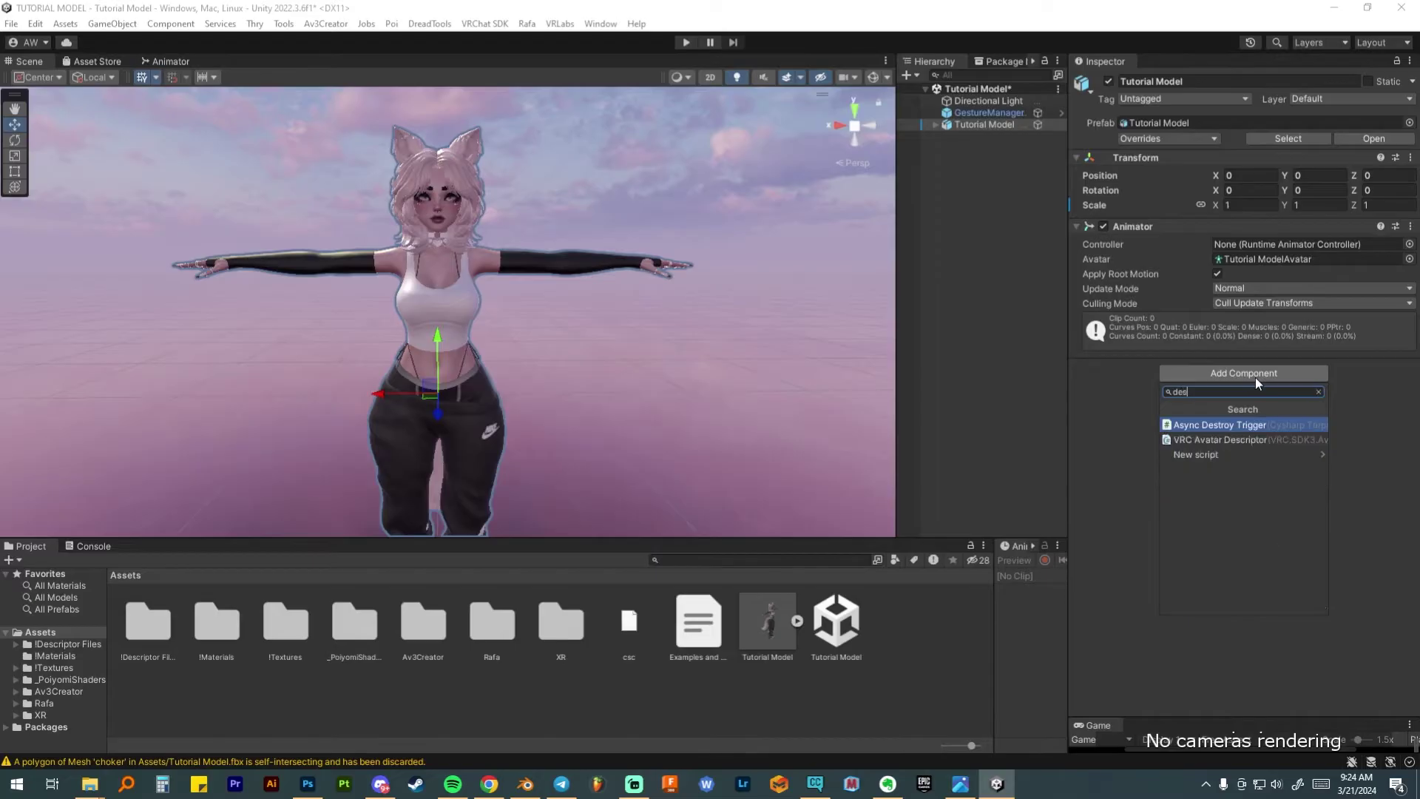
{"action": "left_click", "coordinate": [1232, 424]}
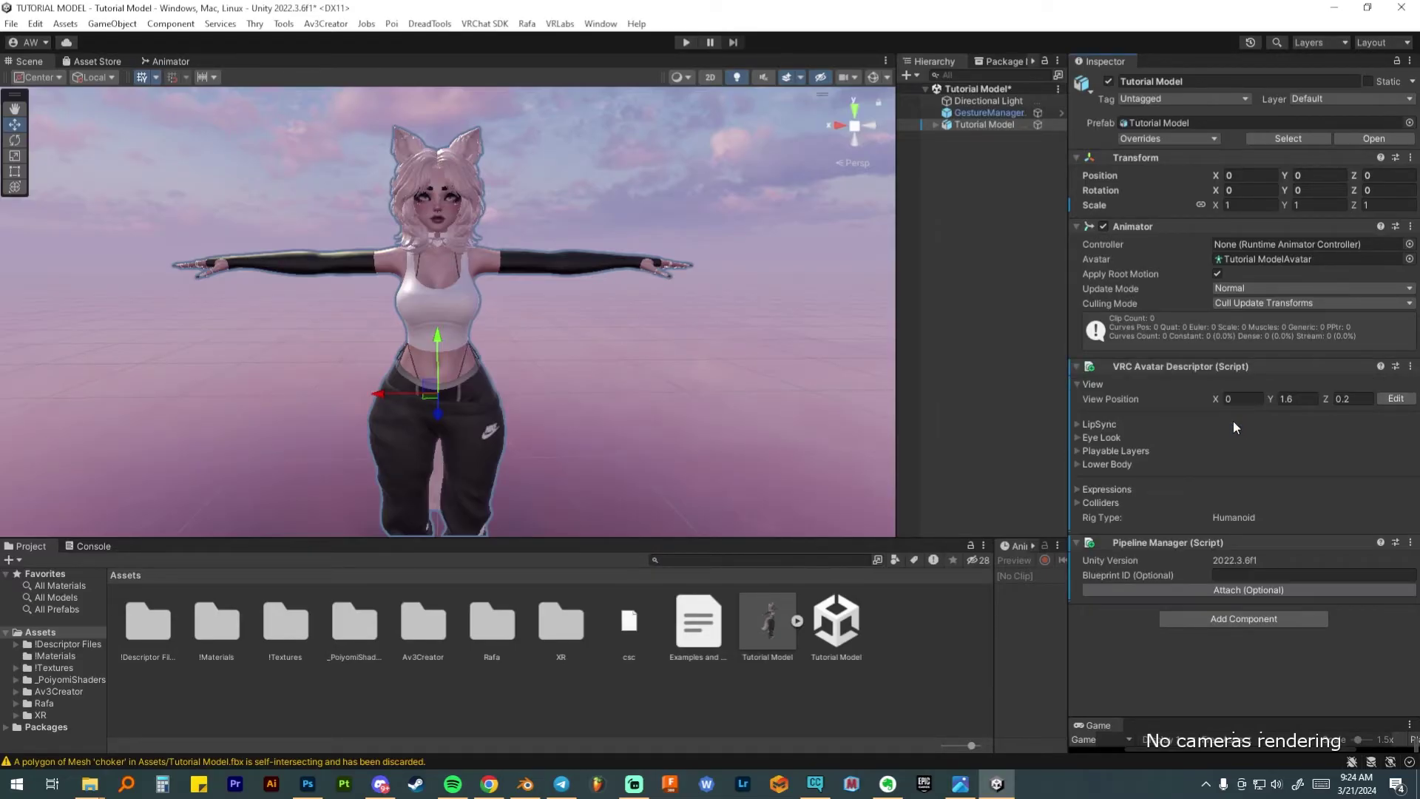
Make sure scene gizmos are shown and lower the avatar descriptor's view position to about Y 1.203
{"action": "scroll", "coordinate": [600, 443], "scroll_direction": "up", "scroll_amount": 3}
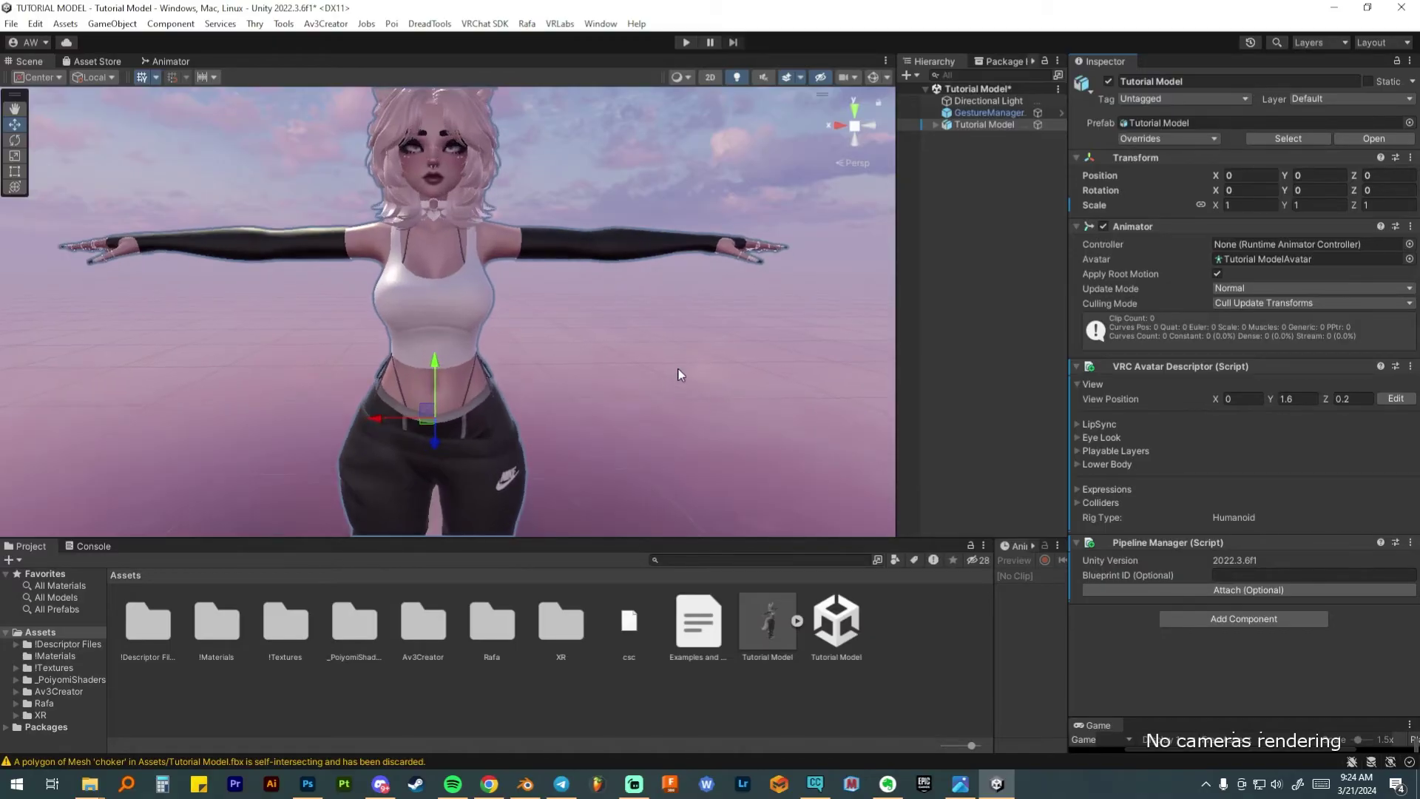
{"action": "scroll", "coordinate": [683, 399], "scroll_direction": "up", "scroll_amount": 4}
{"action": "scroll", "coordinate": [686, 431], "scroll_direction": "down", "scroll_amount": 1}
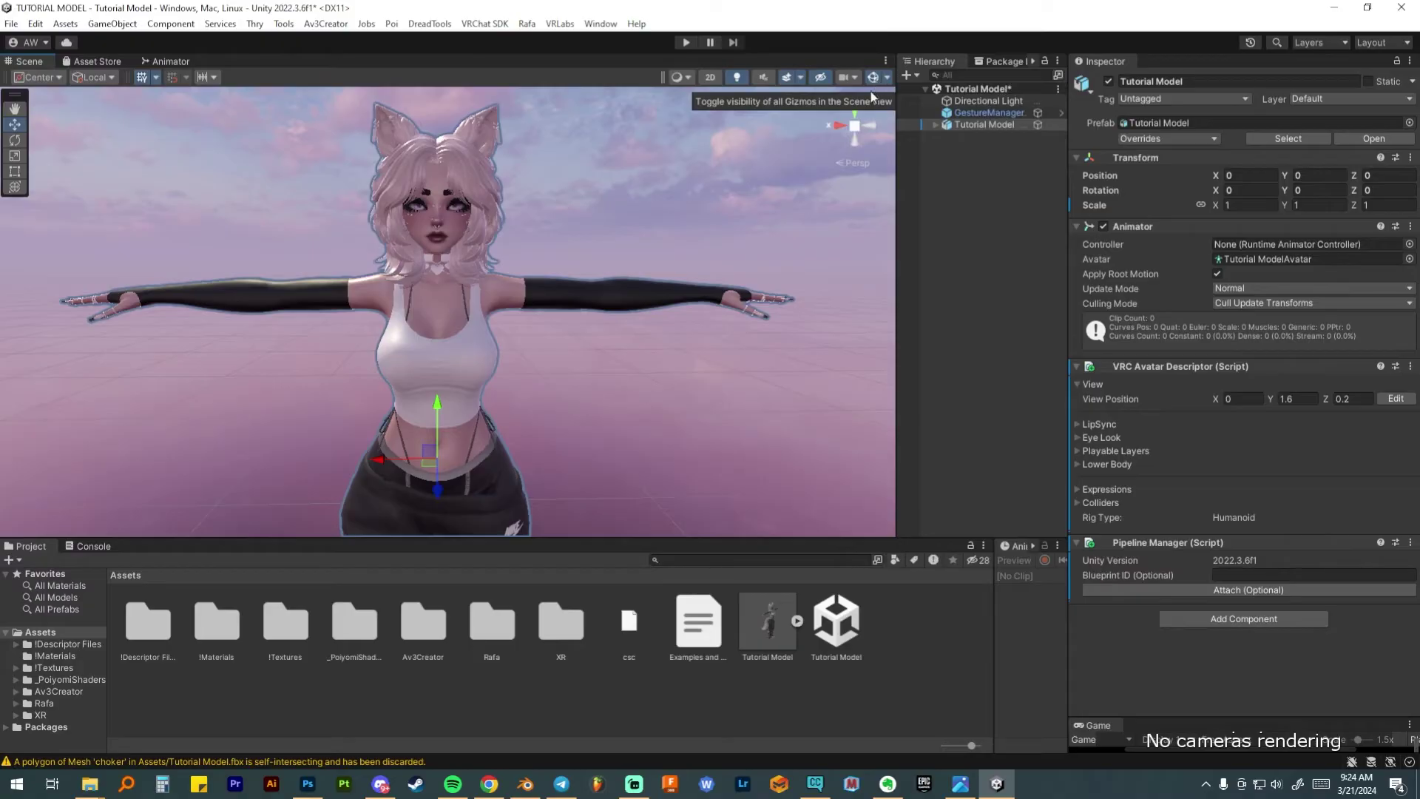
{"action": "scroll", "coordinate": [631, 317], "scroll_direction": "down", "scroll_amount": 3}
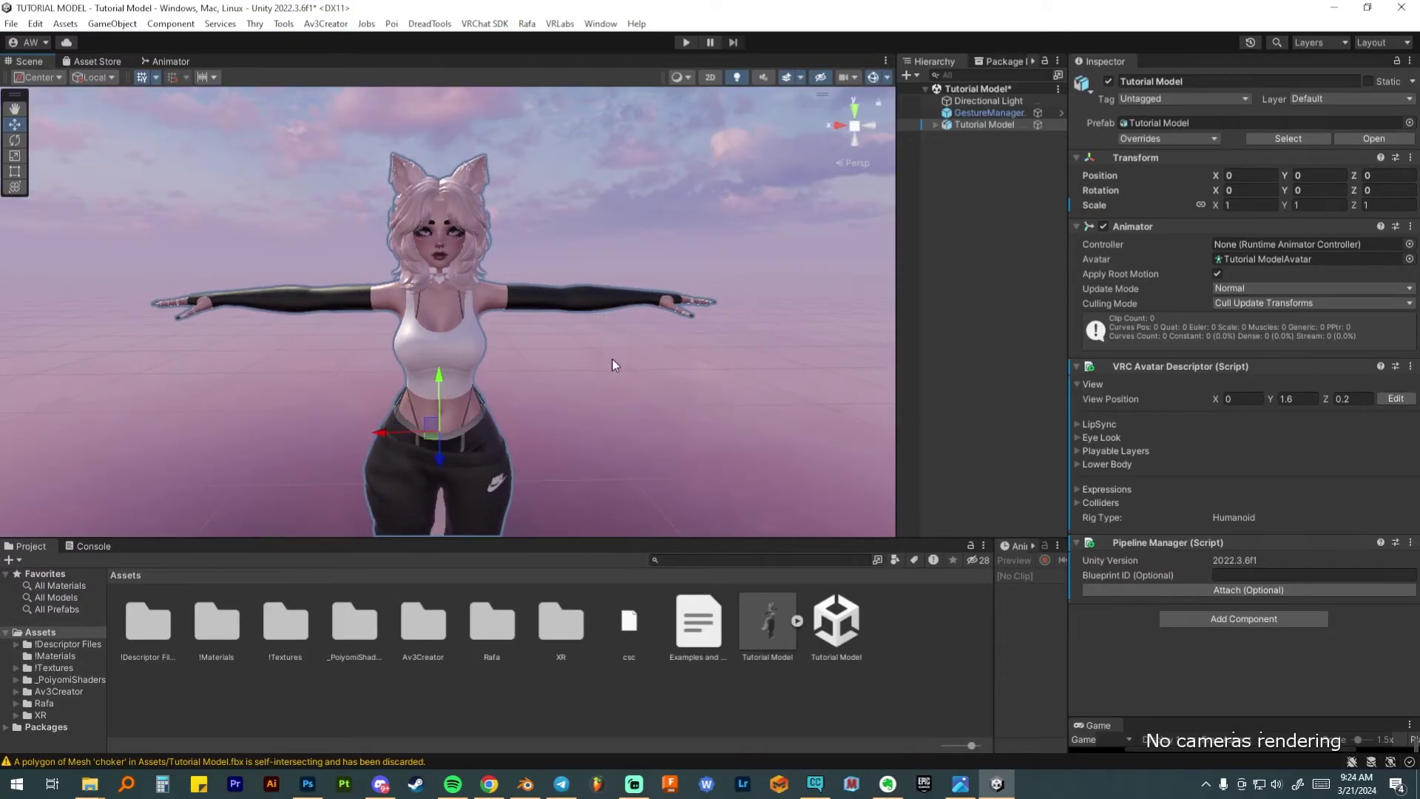
{"action": "scroll", "coordinate": [613, 365], "scroll_direction": "up", "scroll_amount": 3}
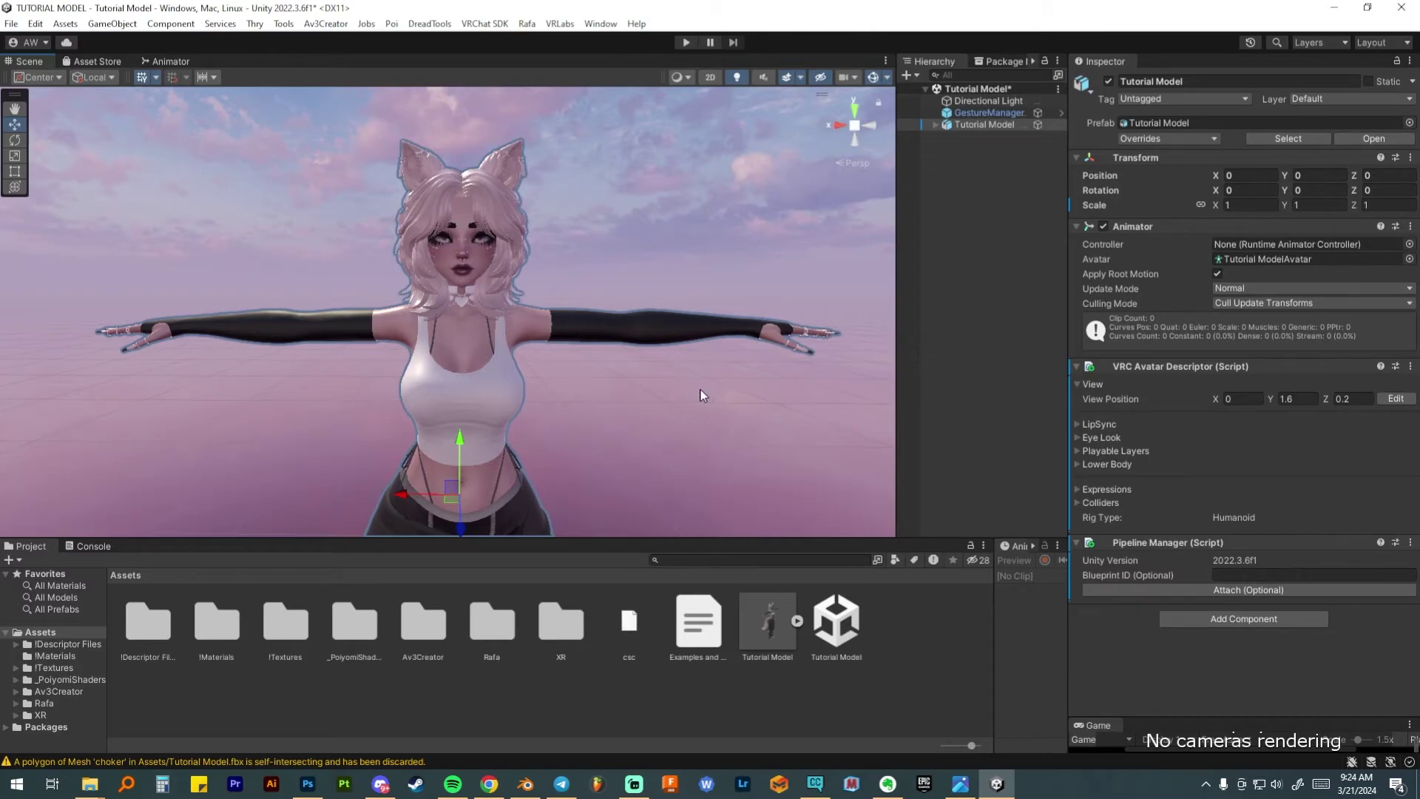
{"action": "left_click", "coordinate": [874, 78]}
{"action": "left_click", "coordinate": [1394, 400]}
{"action": "scroll", "coordinate": [482, 223], "scroll_direction": "down", "scroll_amount": 5}
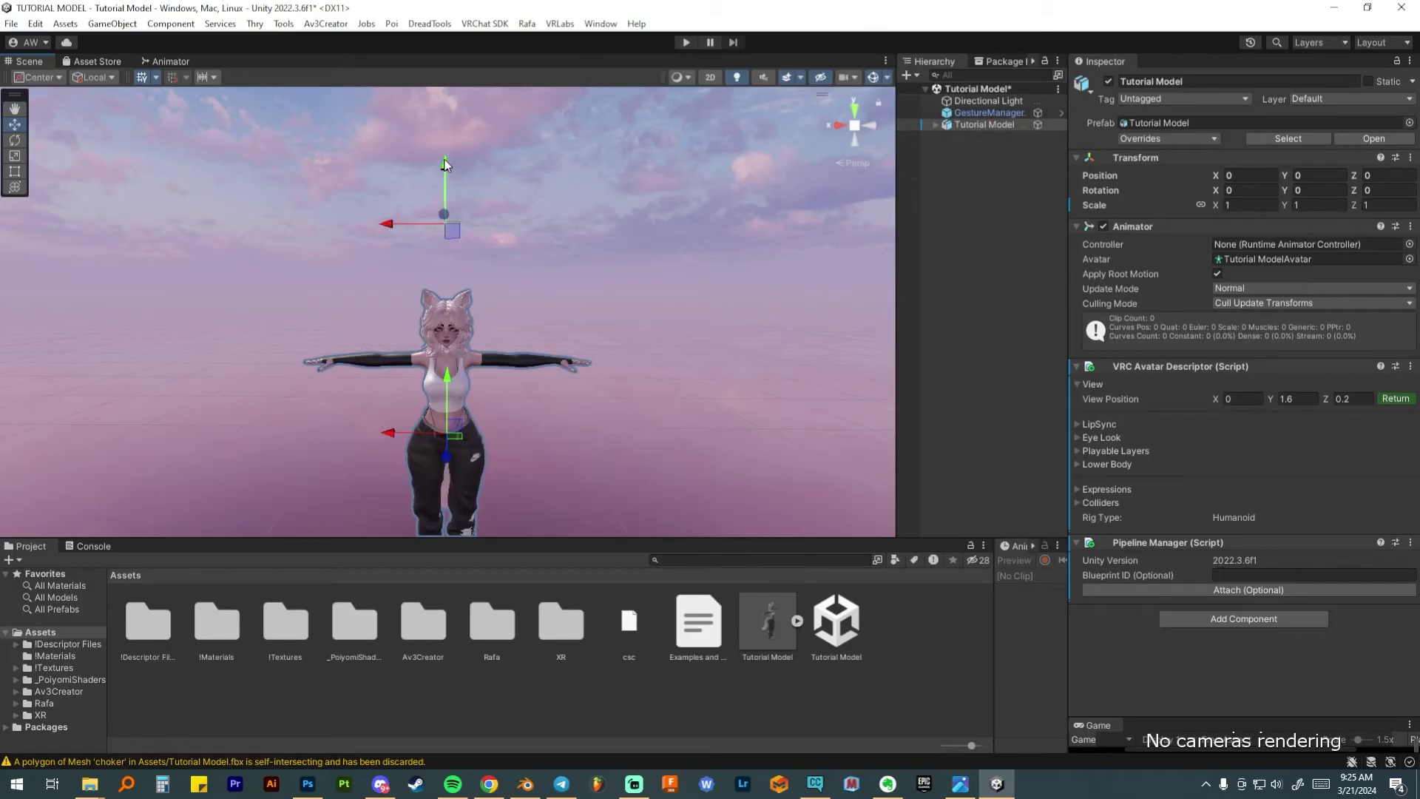
{"action": "left_click_drag", "start_coordinate": [445, 162], "coordinate": [443, 269]}
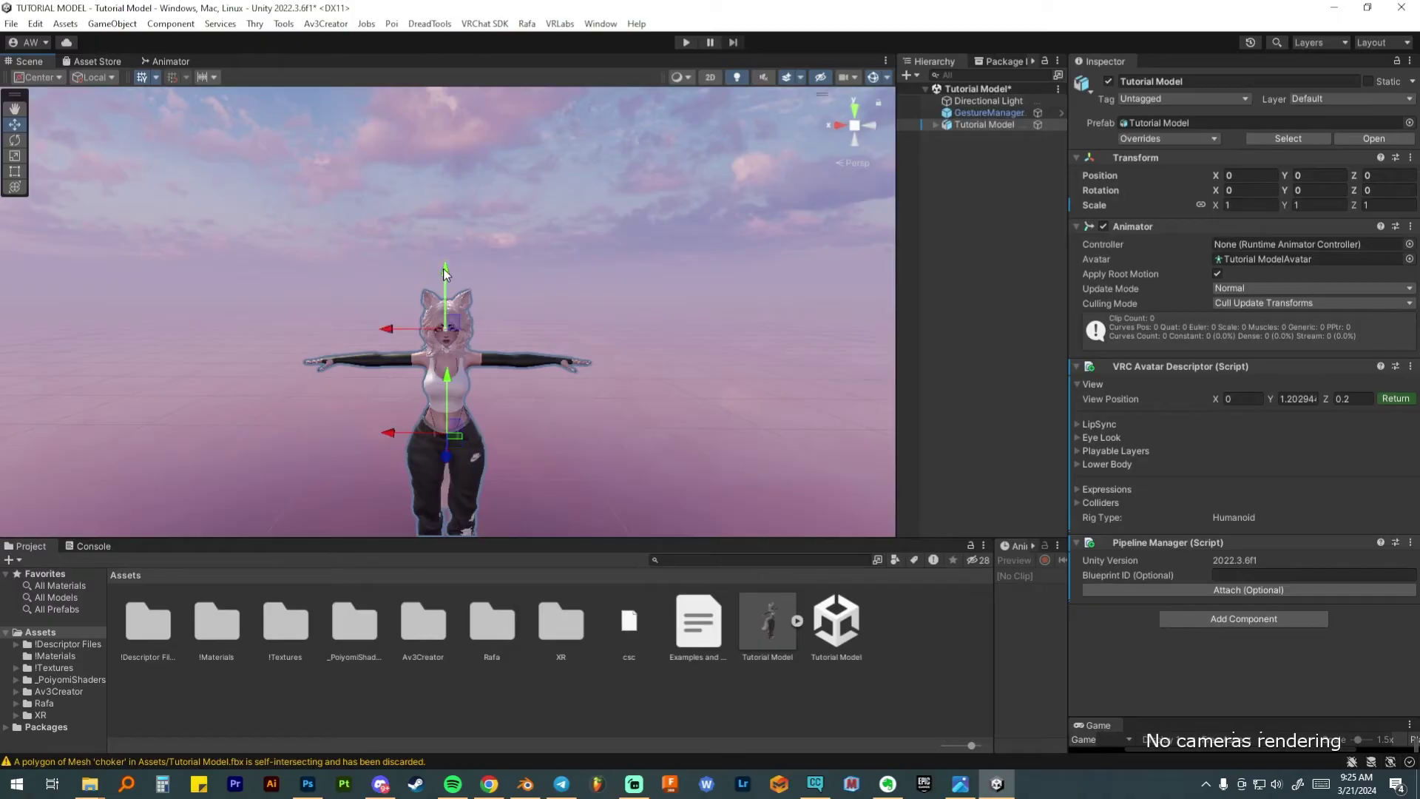
Switch the Scene view to an orthographic left-side projection of the avatar
{"action": "scroll", "coordinate": [456, 394], "scroll_direction": "up", "scroll_amount": 3}
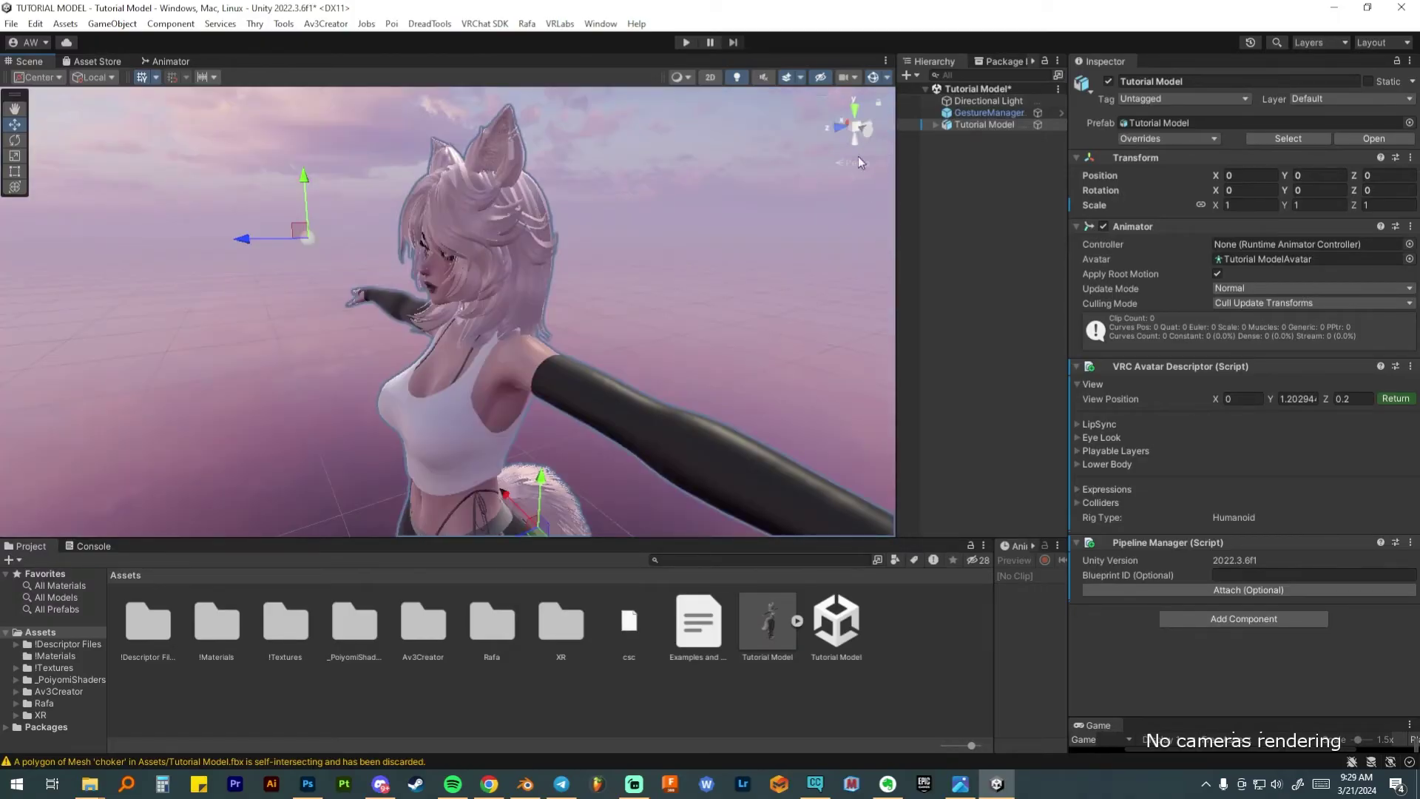
{"action": "right_click_drag", "start_coordinate": [849, 279], "coordinate": [594, 312]}
{"action": "key", "text": "w"}
{"action": "scroll", "coordinate": [592, 312], "scroll_direction": "down", "scroll_amount": 2}
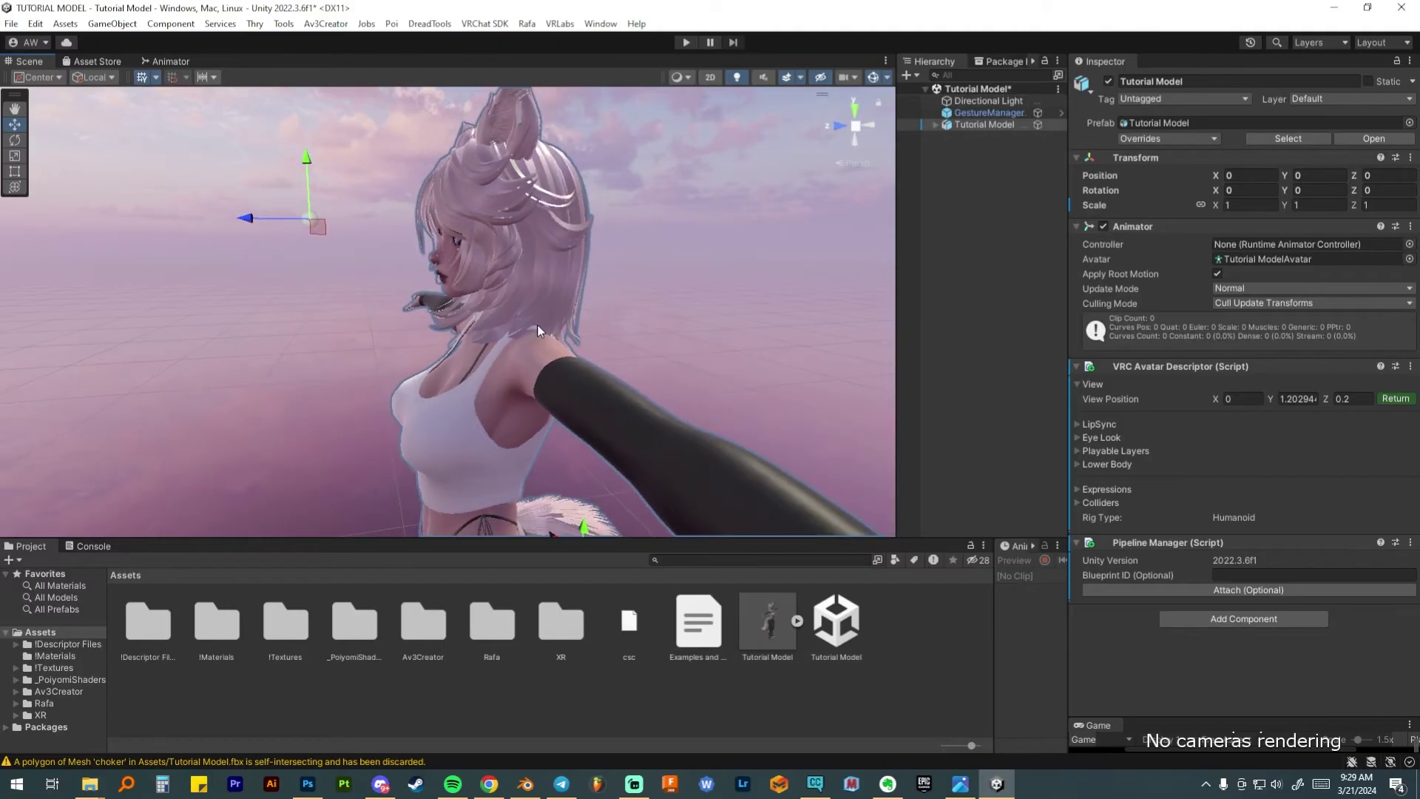
{"action": "left_click", "coordinate": [858, 130]}
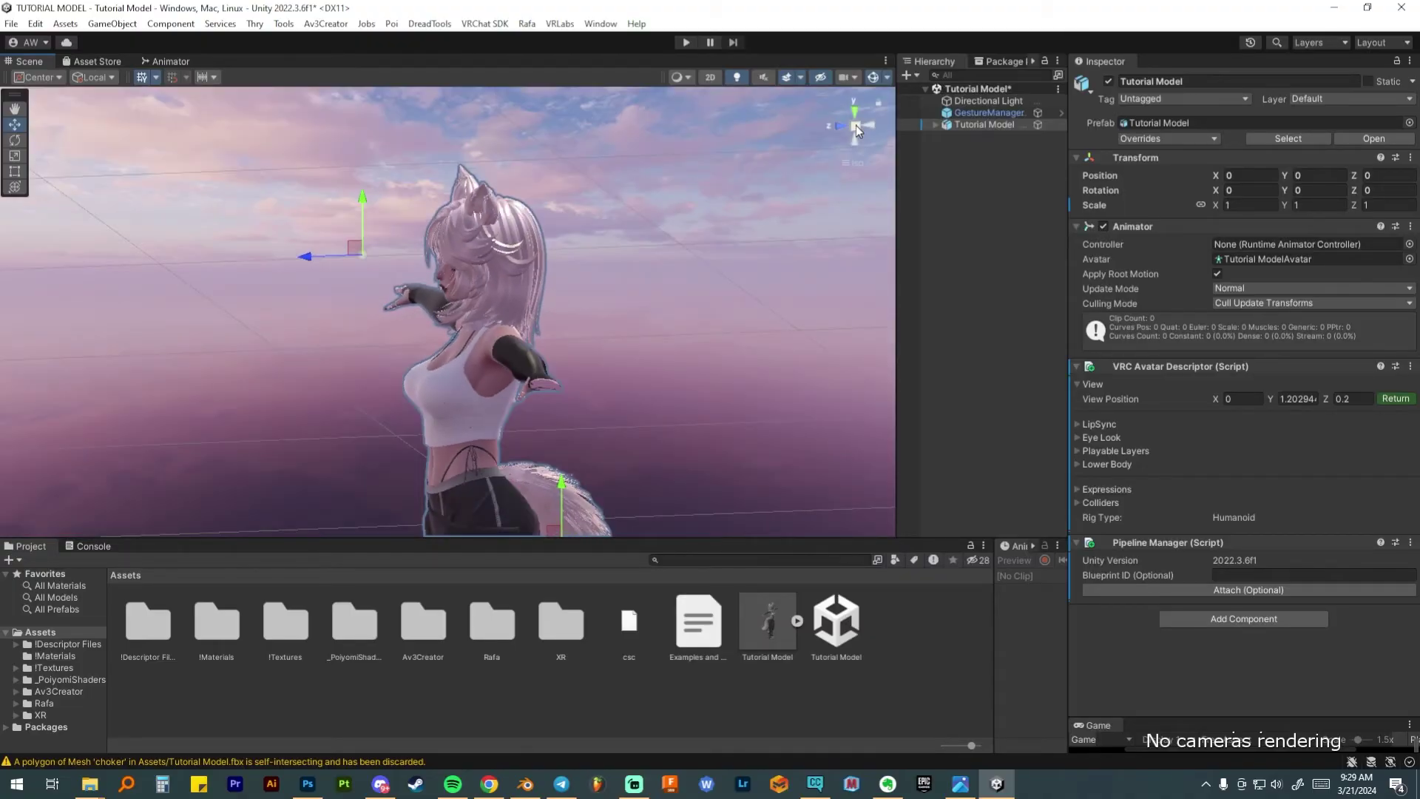
{"action": "mouse_move", "coordinate": [647, 374]}
{"action": "left_mouse_down", "text": "alt"}
{"action": "mouse_move", "coordinate": [665, 374]}
{"action": "mouse_move", "coordinate": [586, 370]}
{"action": "mouse_move", "coordinate": [636, 367]}
{"action": "left_mouse_up", "text": "alt"}
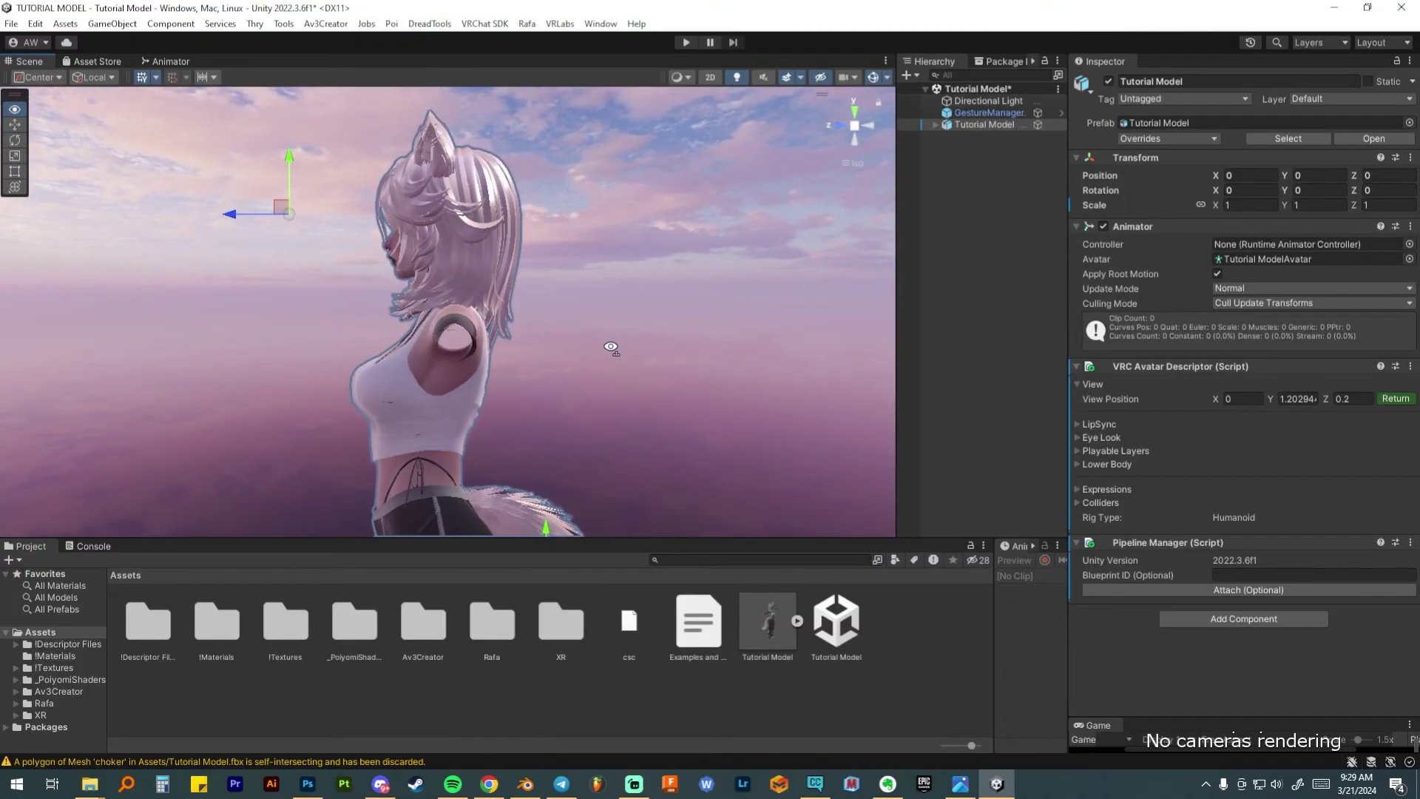
{"action": "left_click", "coordinate": [838, 125]}
{"action": "left_click", "coordinate": [873, 127]}
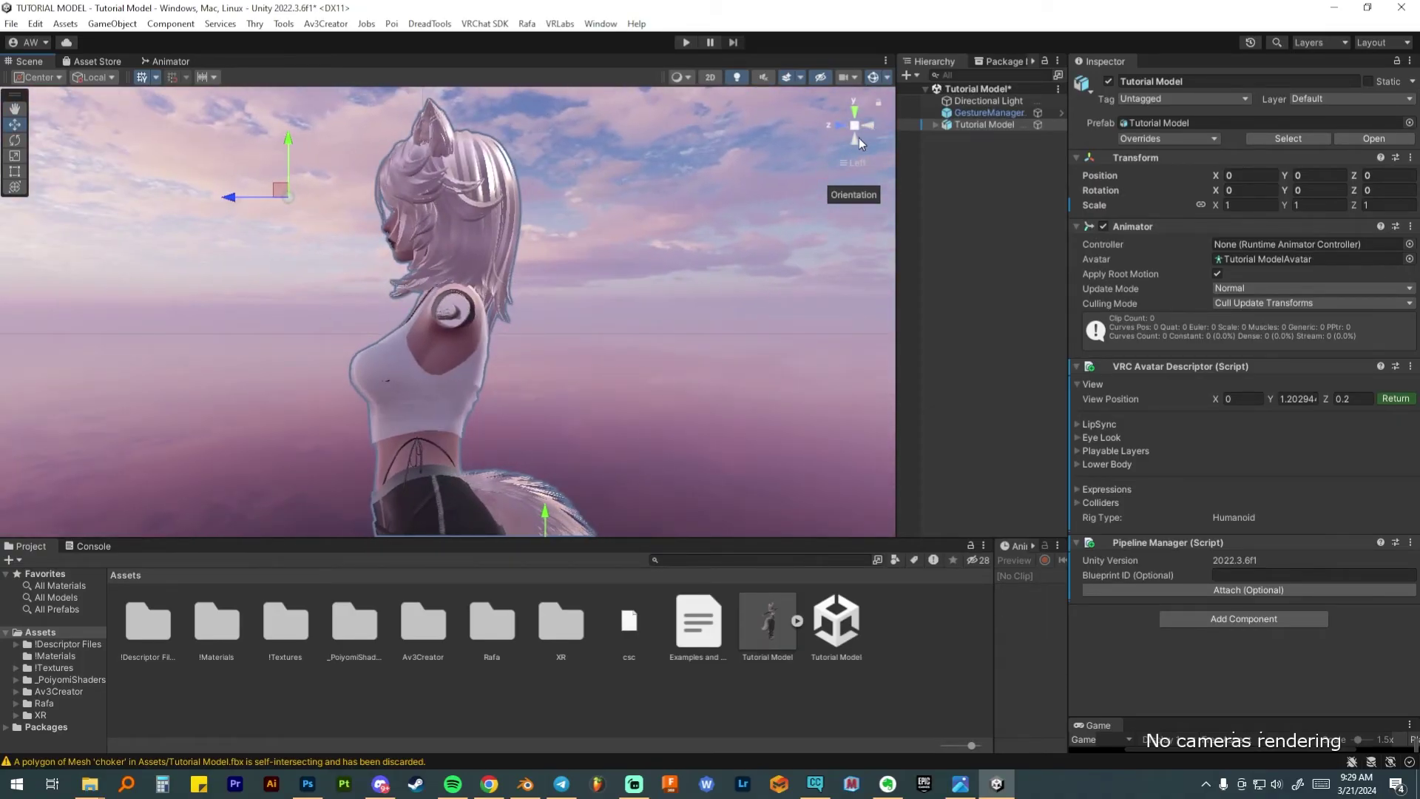
{"action": "scroll", "coordinate": [348, 201], "scroll_direction": "up", "scroll_amount": 2}
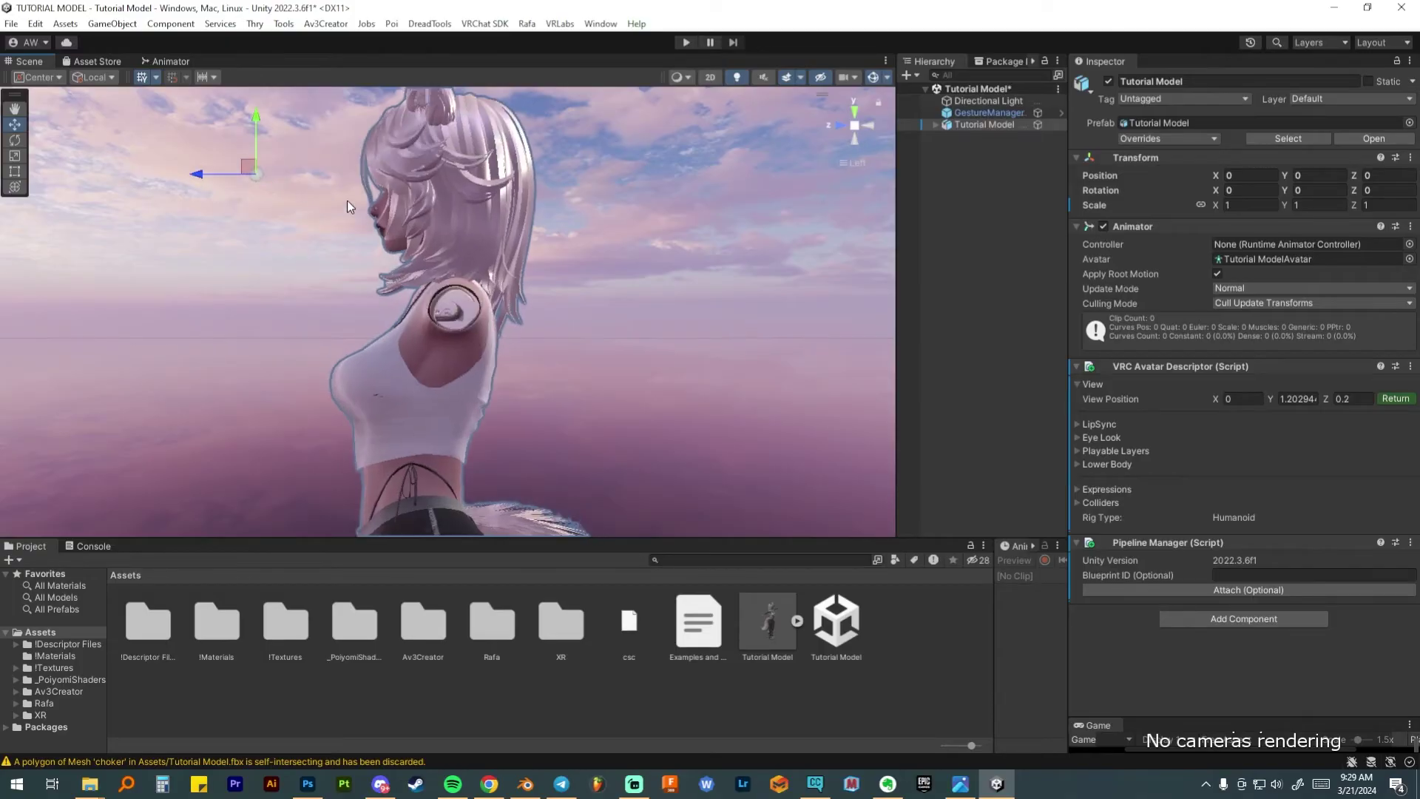
Move the view position to the avatar's eyes at about Y 1.183, Z 0.039, check it from the front, and finish editing it
{"action": "middle_click_drag", "start_coordinate": [427, 163], "coordinate": [444, 286]}
{"action": "scroll", "coordinate": [444, 286], "scroll_direction": "up", "scroll_amount": 2}
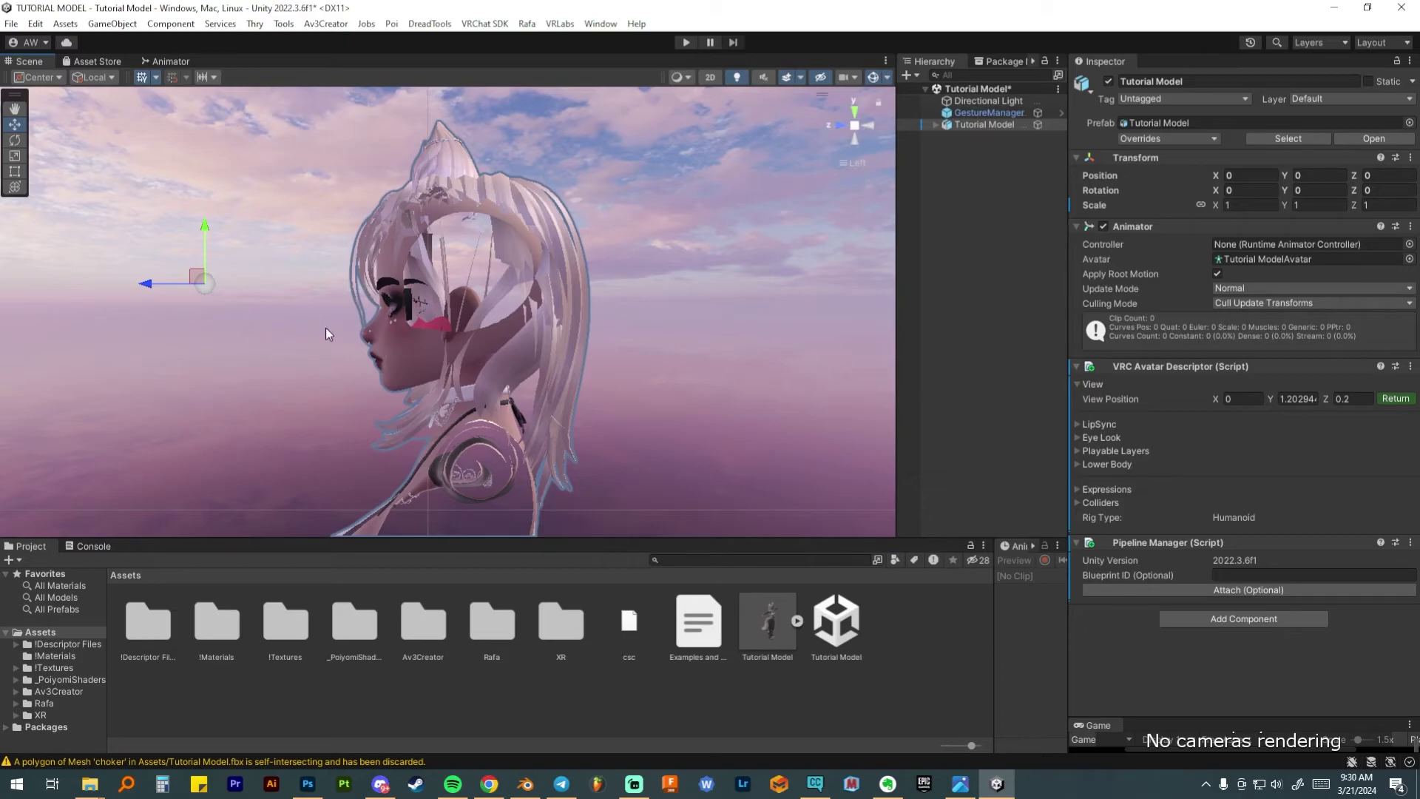
{"action": "left_click_drag", "start_coordinate": [325, 334], "coordinate": [326, 334], "text": "alt"}
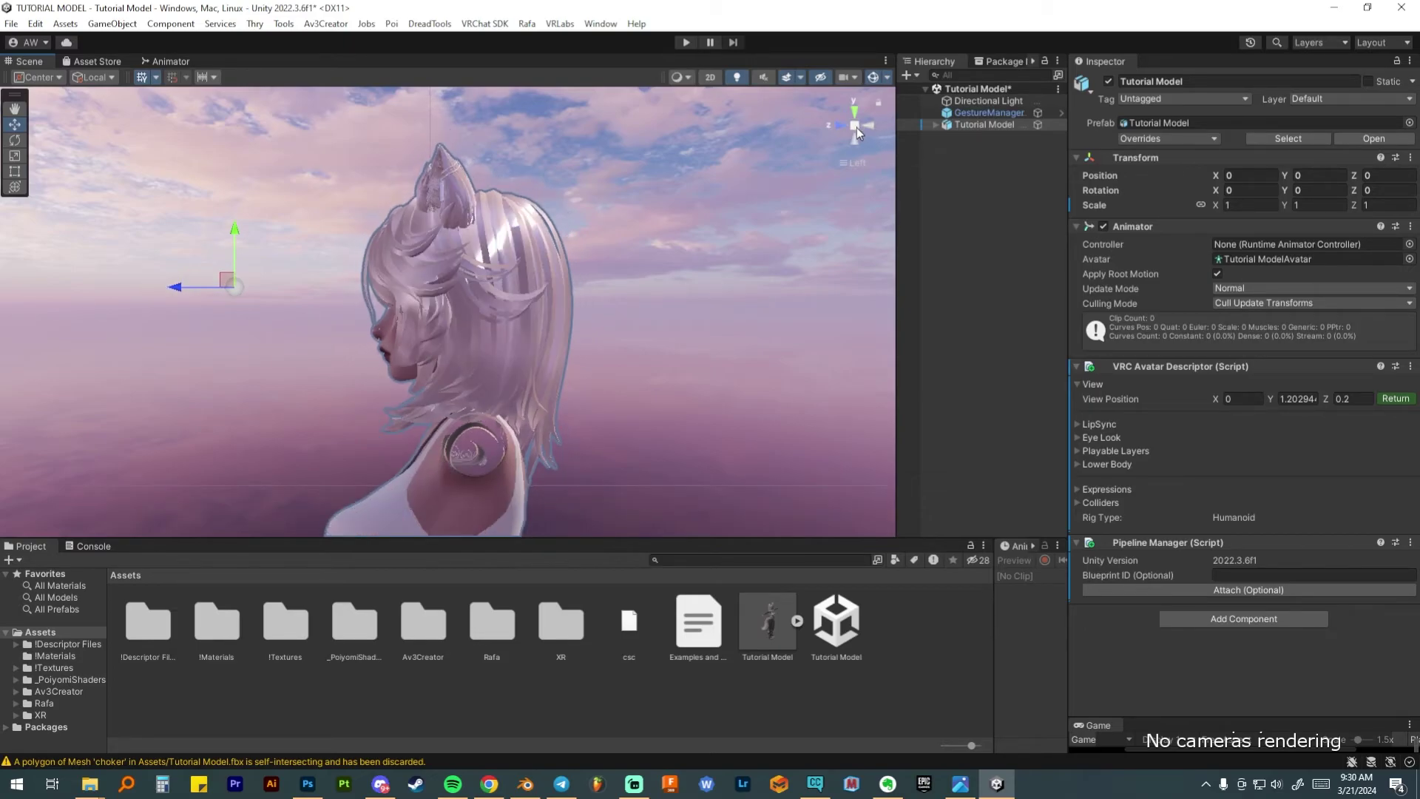
{"action": "left_click_drag", "start_coordinate": [353, 376], "coordinate": [330, 361], "text": "alt"}
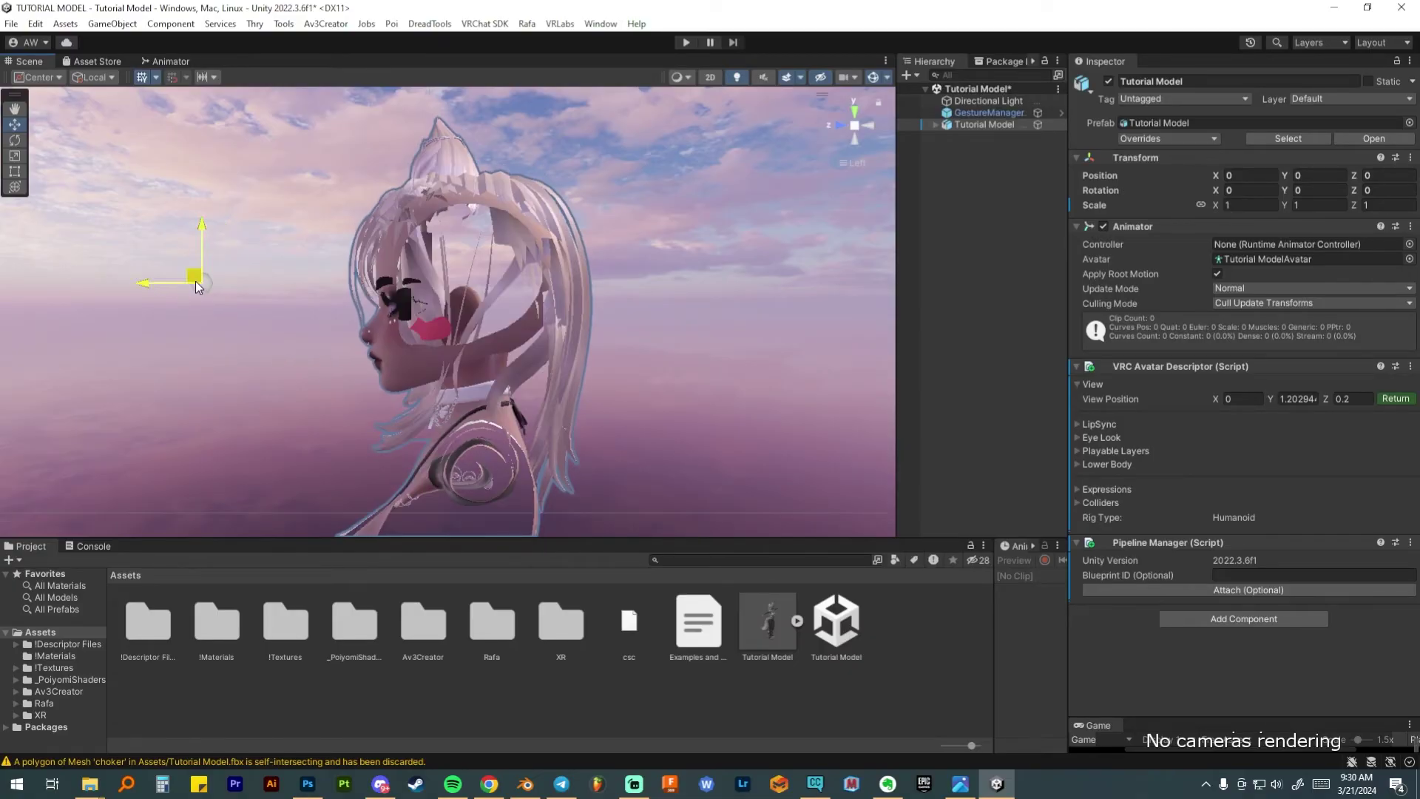
{"action": "left_click_drag", "start_coordinate": [195, 281], "coordinate": [375, 304]}
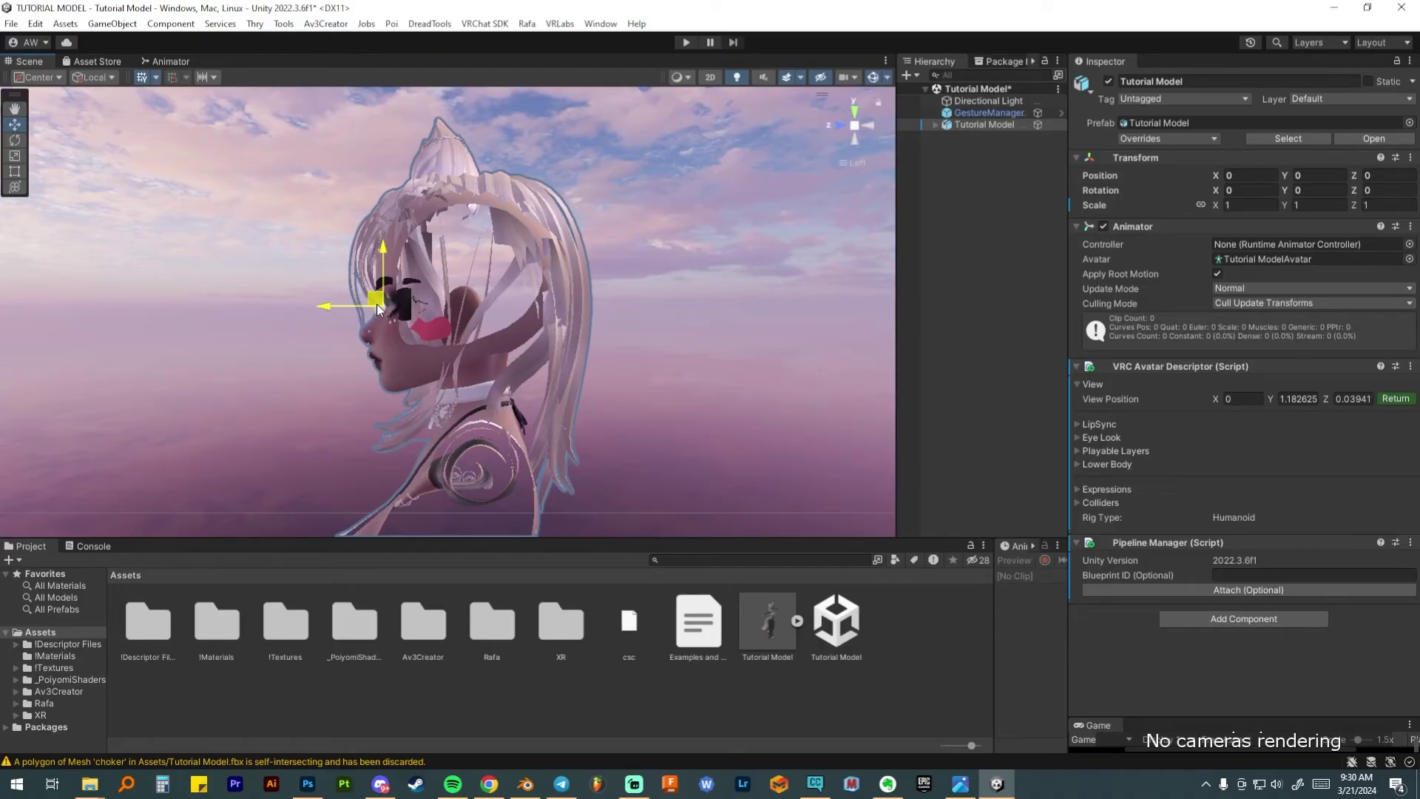
{"action": "left_click_drag", "start_coordinate": [376, 304], "coordinate": [562, 282]}
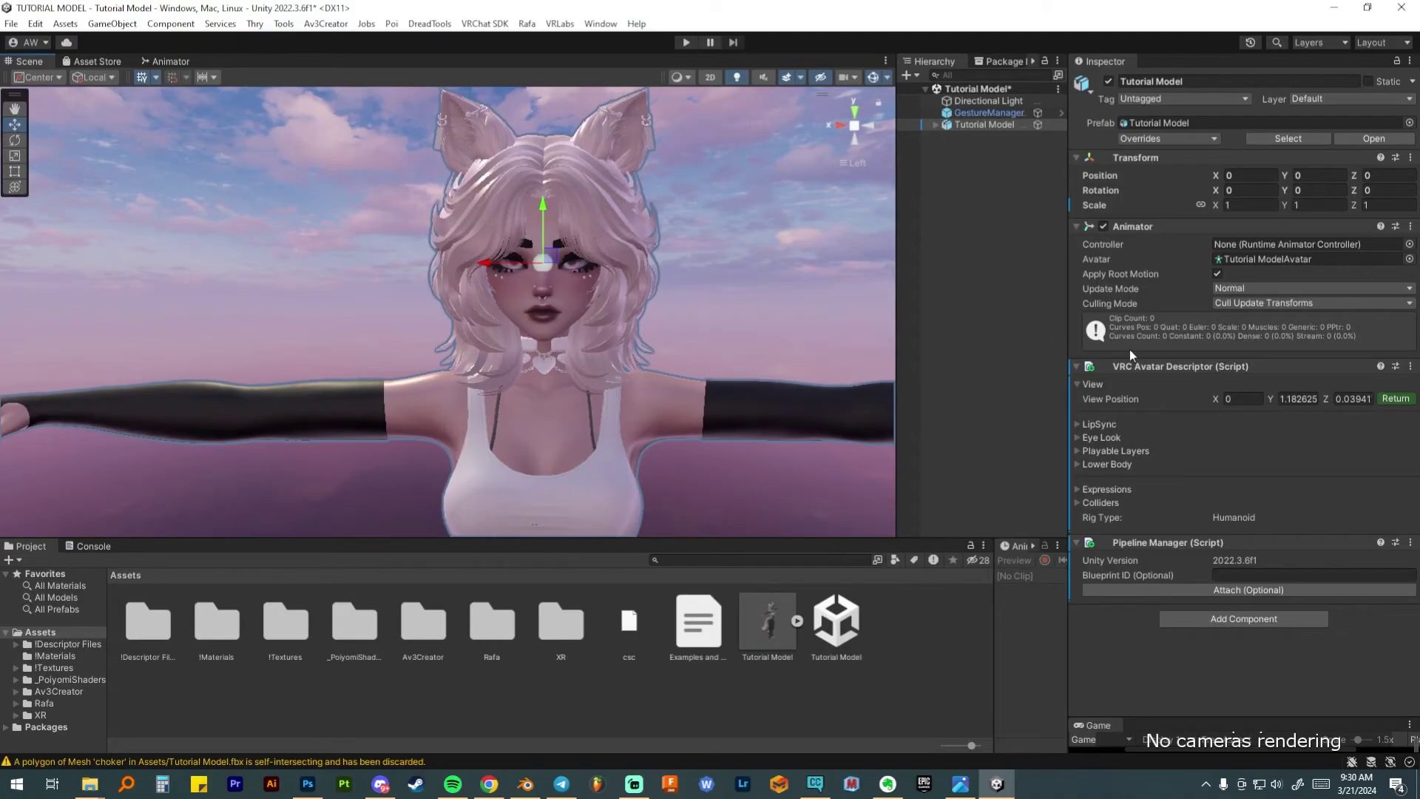
{"action": "left_click", "coordinate": [1396, 400]}
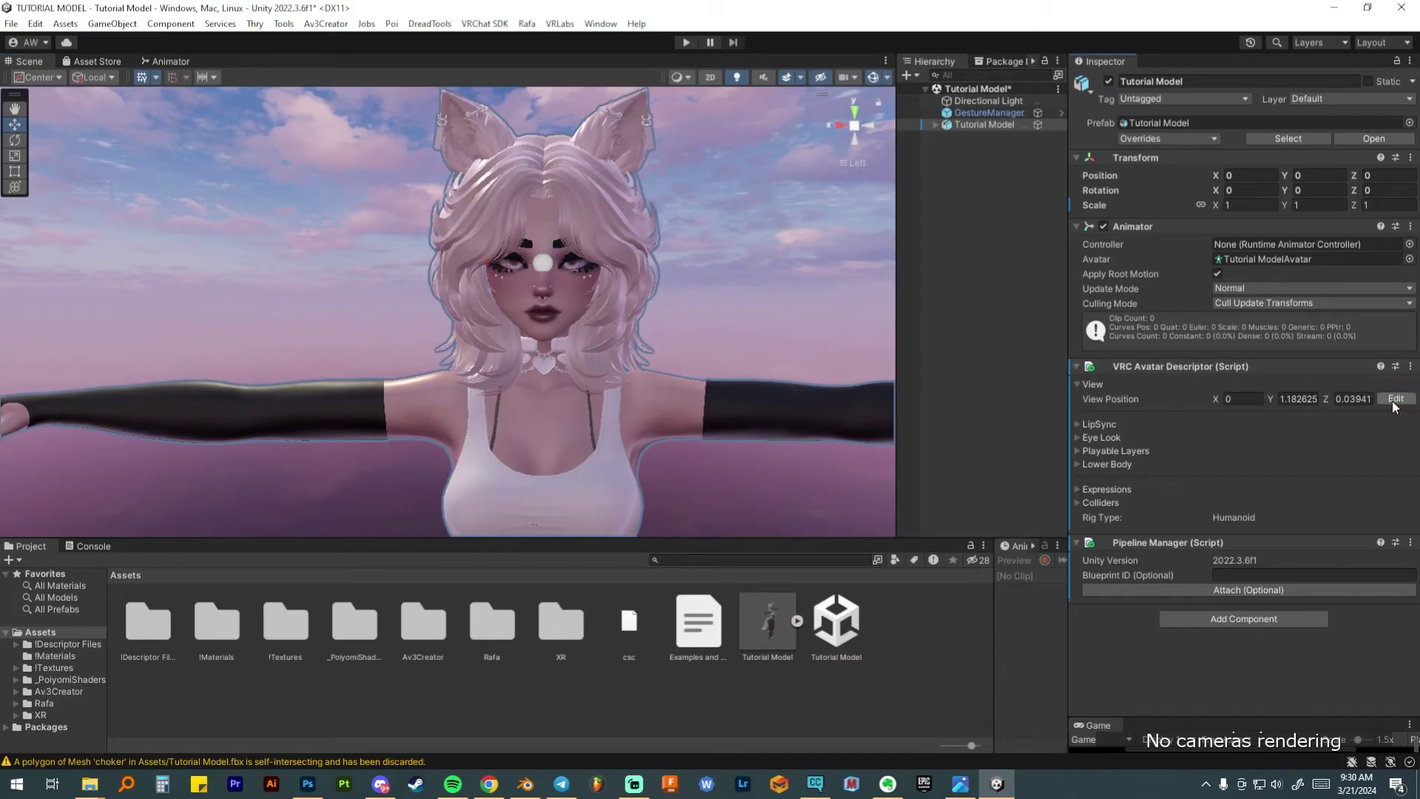
Inspect the avatar from several angles and look over the extracted materials in the !Materials folder
{"action": "middle_click_drag", "start_coordinate": [511, 313], "coordinate": [544, 342]}
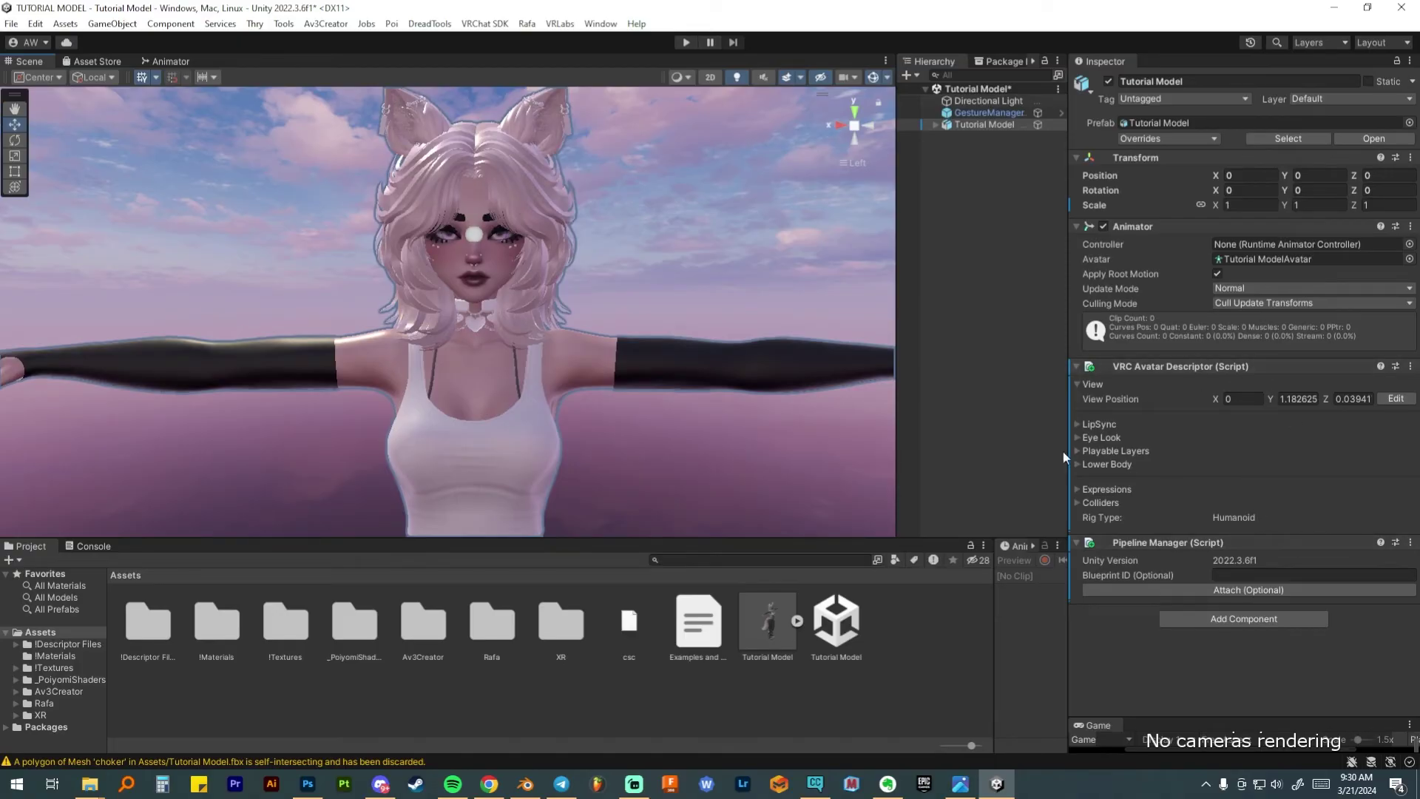
{"action": "scroll", "coordinate": [544, 281], "scroll_direction": "down", "scroll_amount": 5}
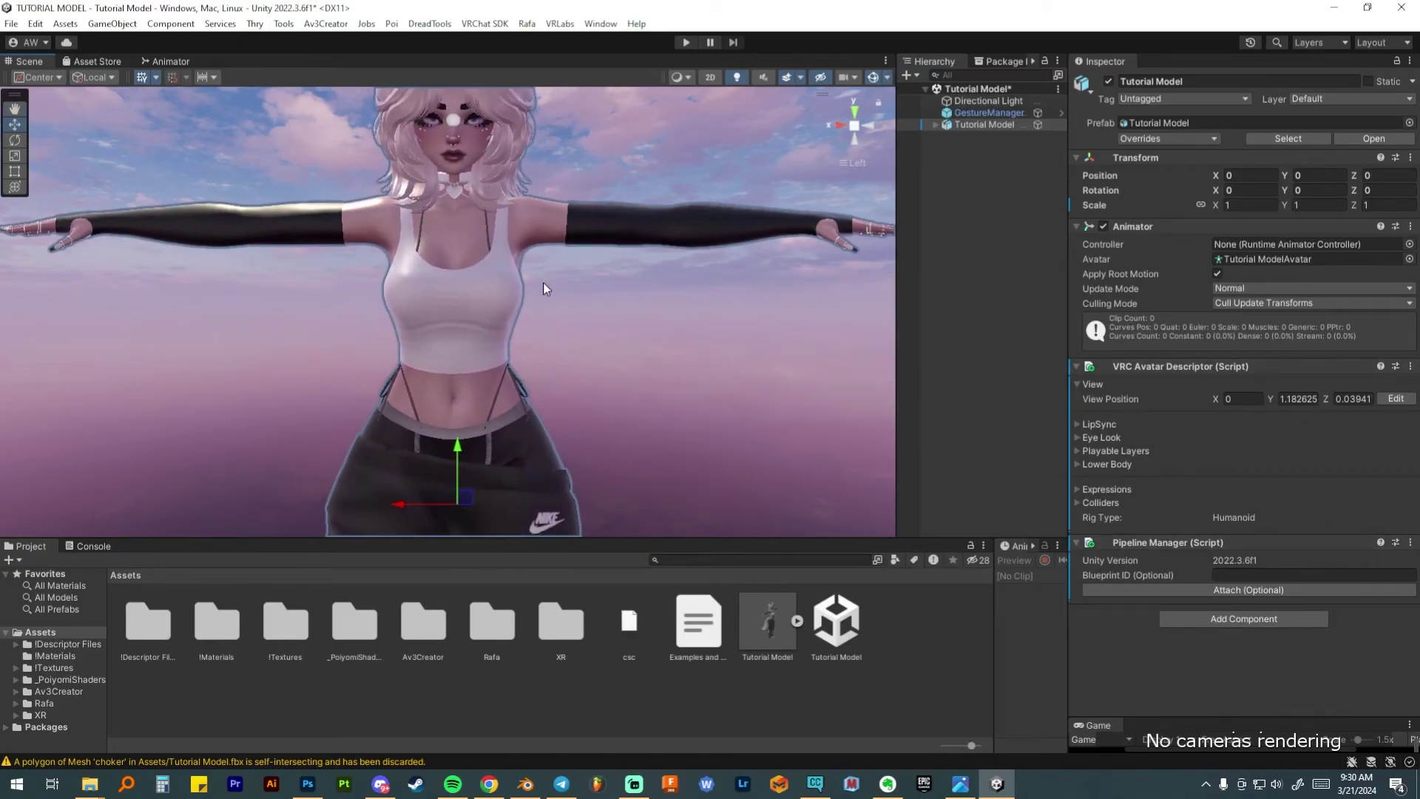
{"action": "left_click_drag", "start_coordinate": [545, 282], "coordinate": [706, 320], "text": "alt"}
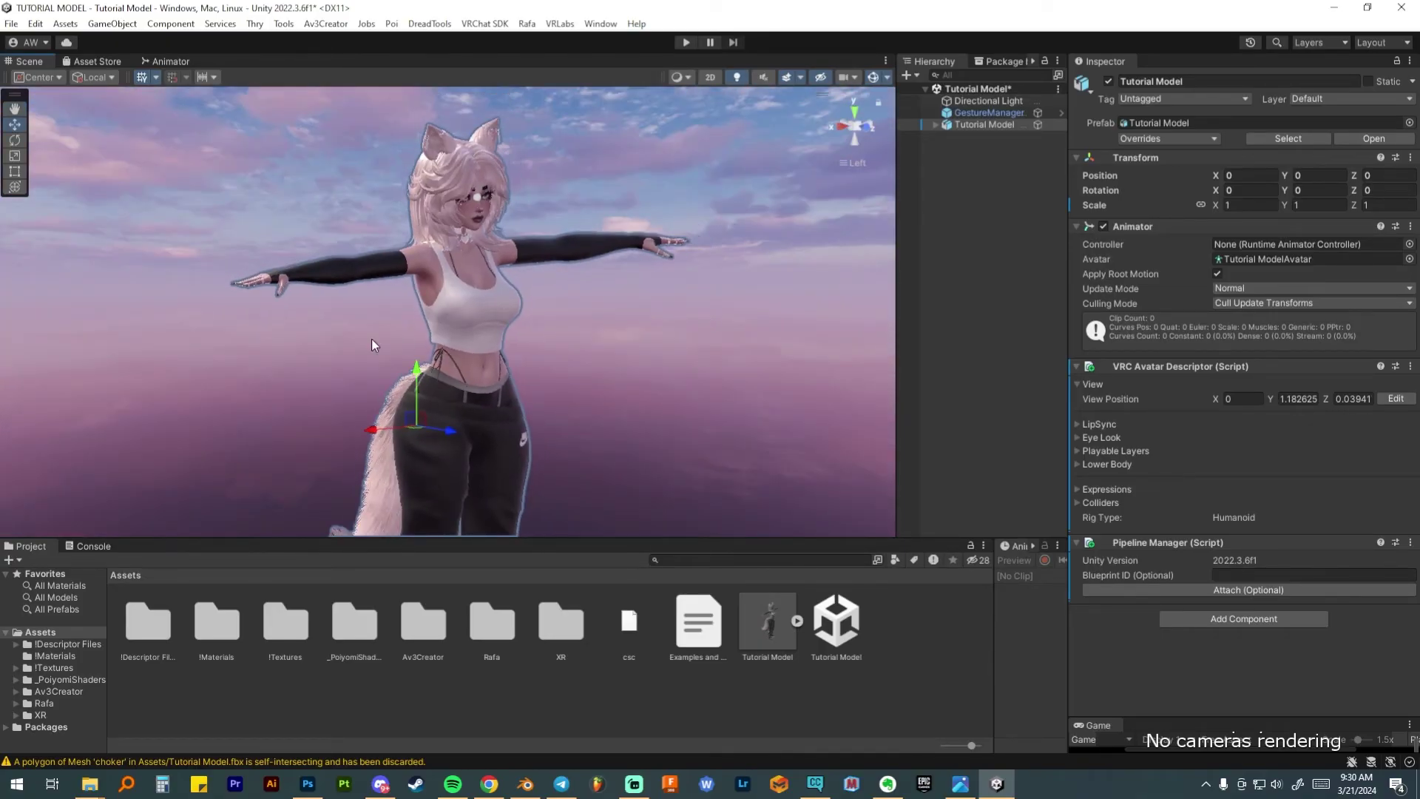
{"action": "left_click_drag", "start_coordinate": [571, 285], "coordinate": [456, 239], "text": "alt"}
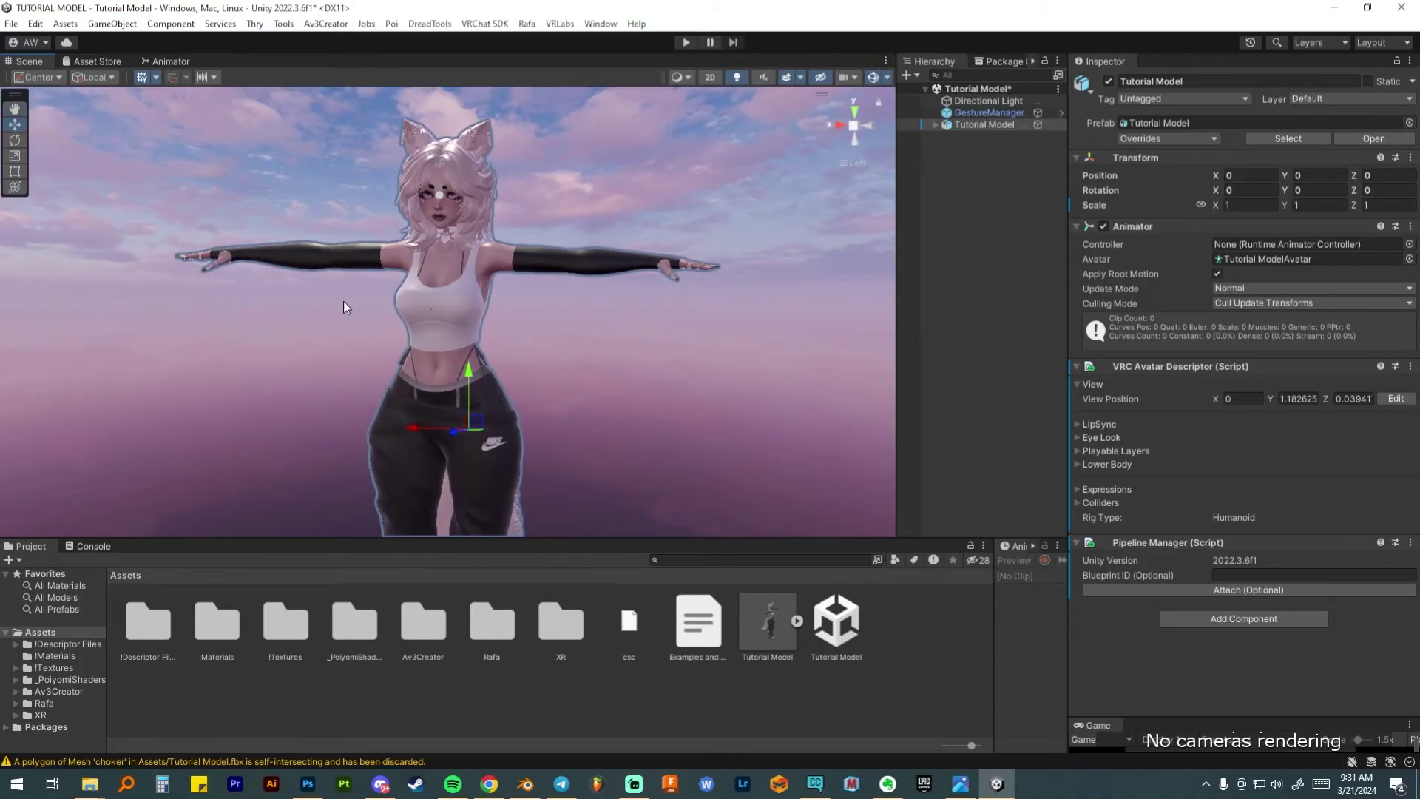
{"action": "left_click_drag", "start_coordinate": [397, 331], "coordinate": [506, 354], "text": "alt"}
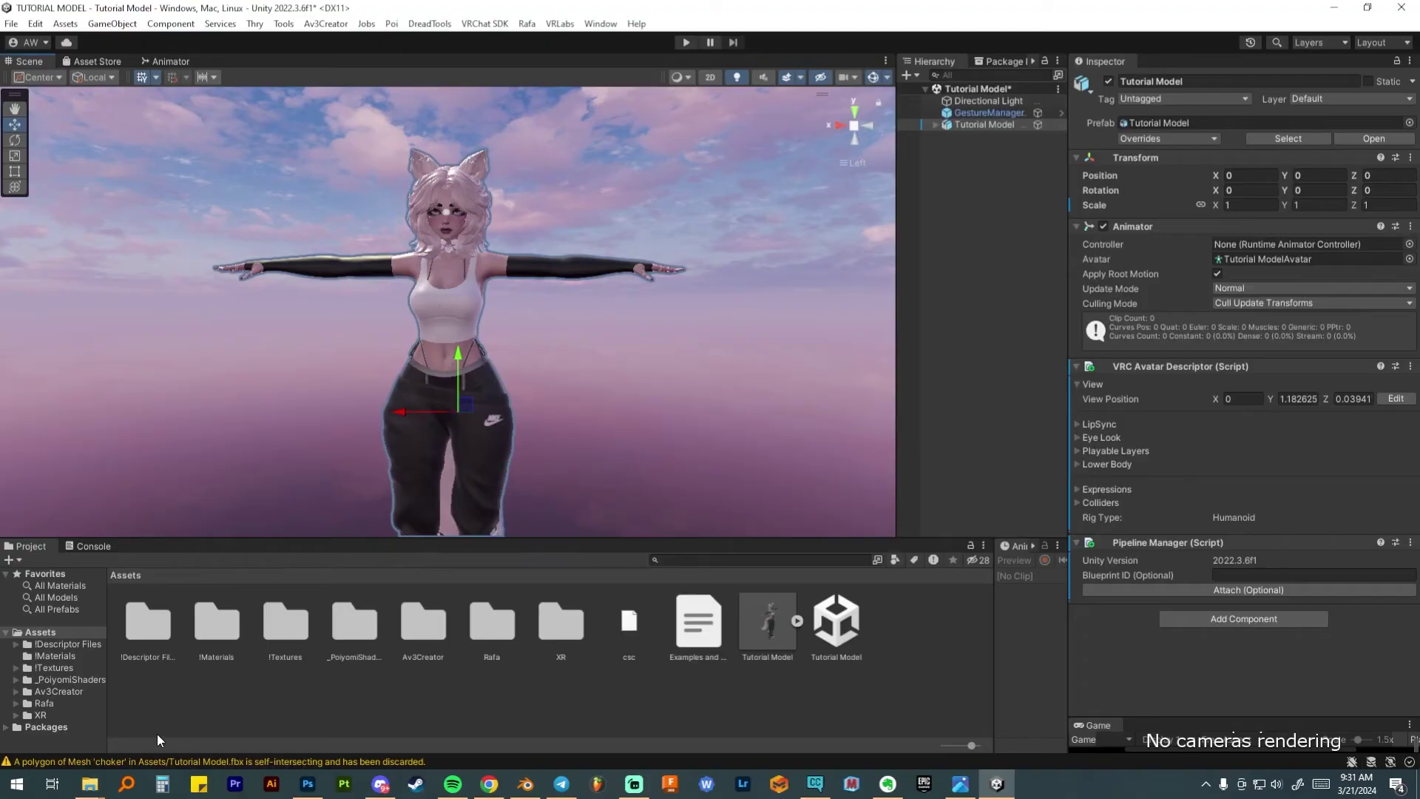
{"action": "double_click", "coordinate": [223, 637]}
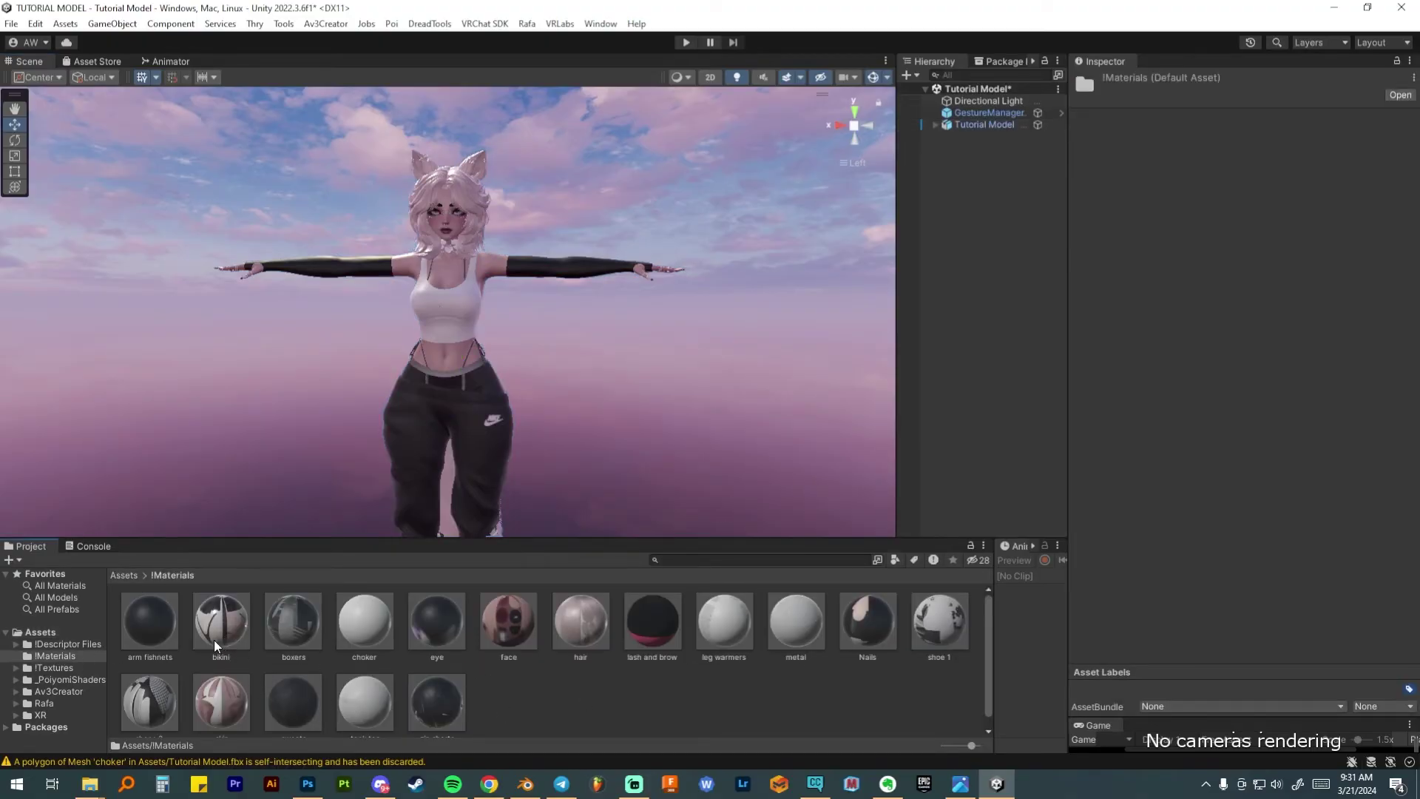
{"action": "left_click", "coordinate": [125, 576]}
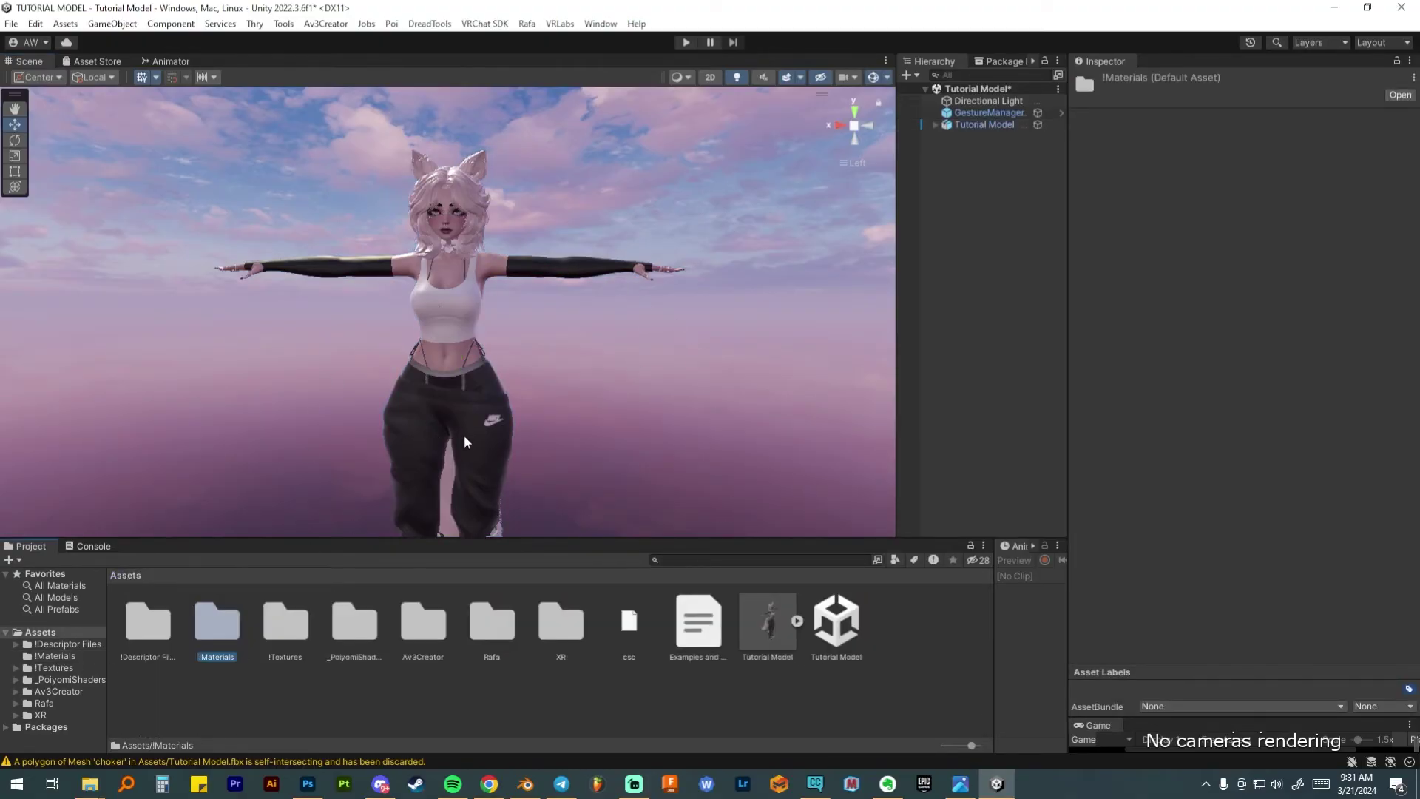
Review the Tutorial Model's remapped materials in its import settings, and create a new material named TESTER in the !Materials folder
{"action": "left_click", "coordinate": [762, 630]}
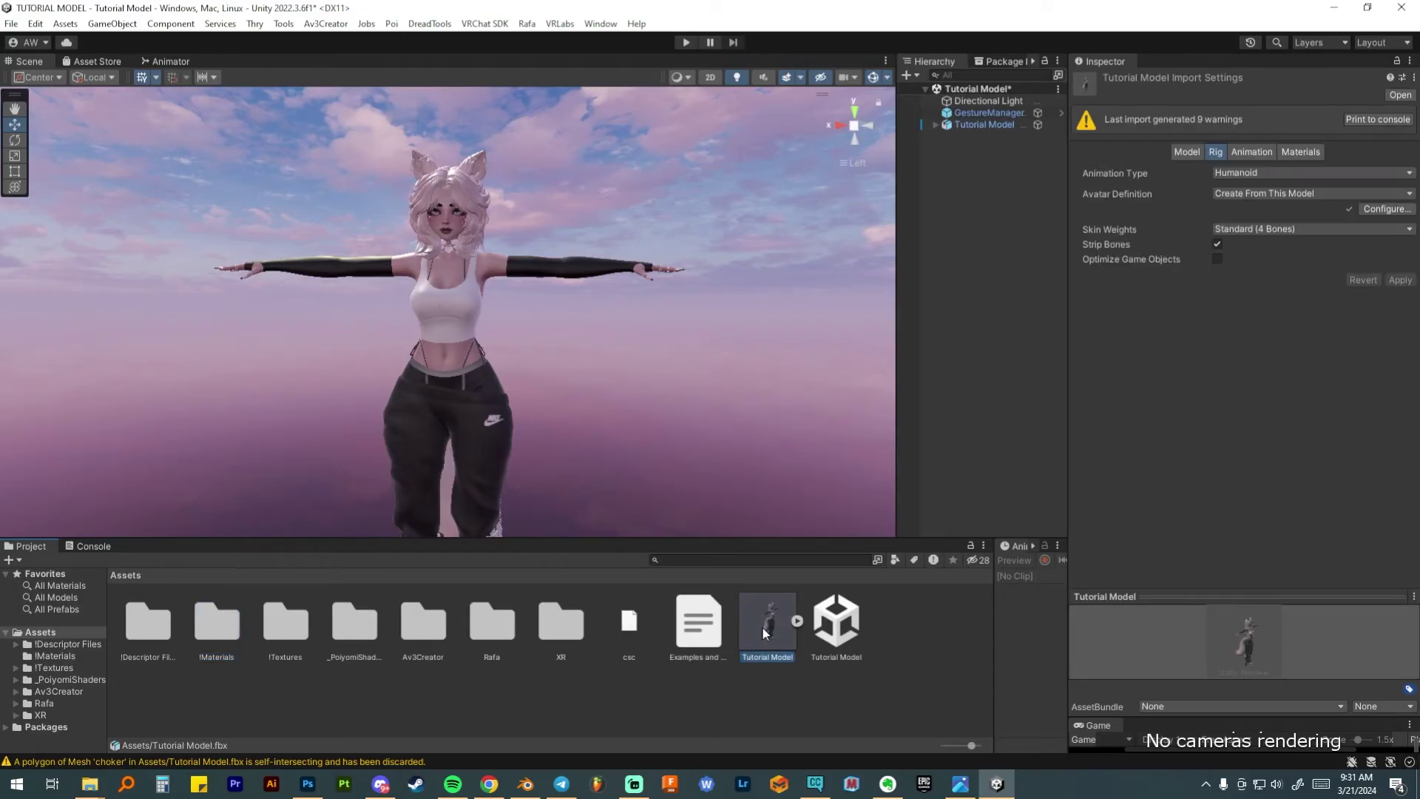
{"action": "left_click", "coordinate": [1289, 153]}
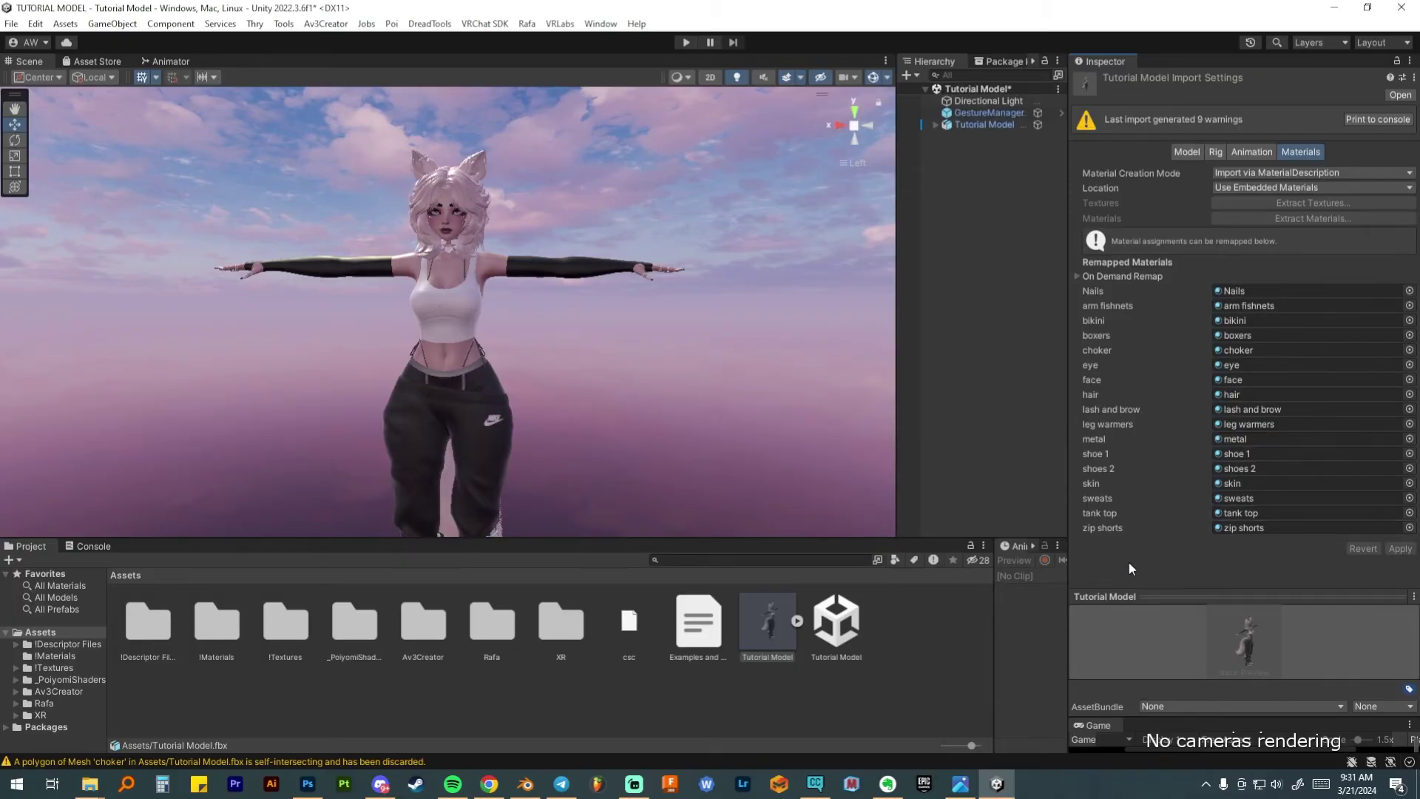
{"action": "double_click", "coordinate": [217, 621]}
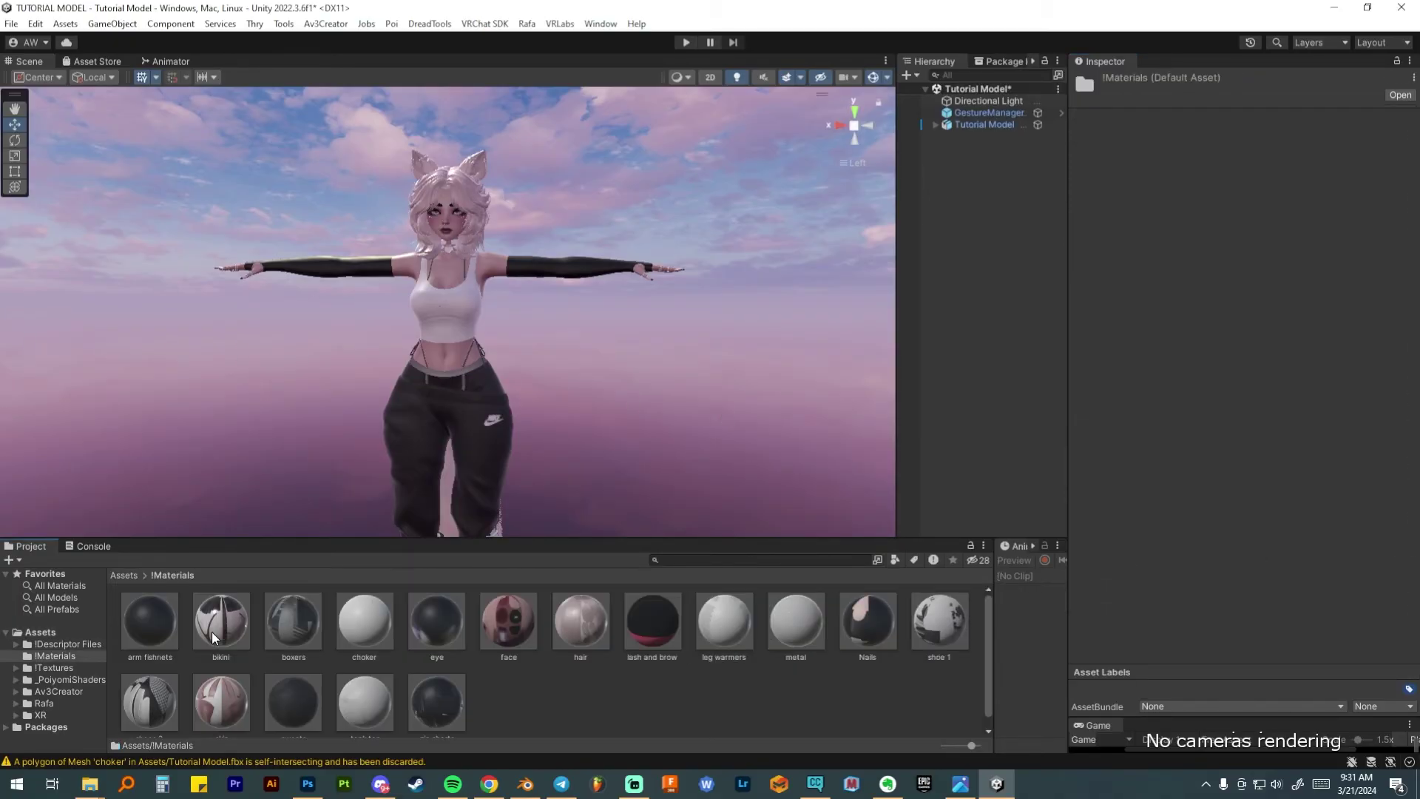
{"action": "right_click", "coordinate": [564, 700]}
{"action": "right_click", "coordinate": [538, 699]}
{"action": "right_click", "coordinate": [538, 699]}
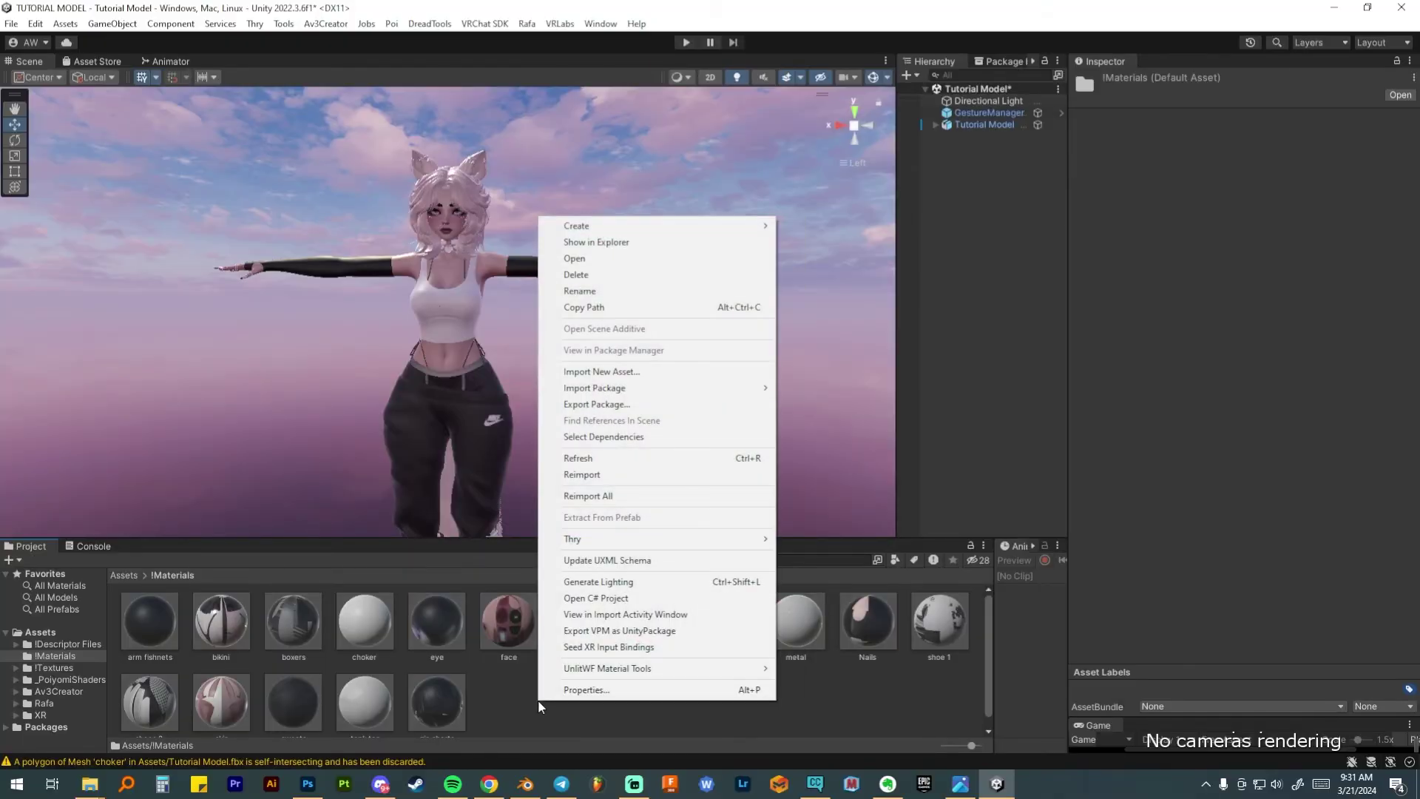
{"action": "mouse_move", "coordinate": [672, 226]}
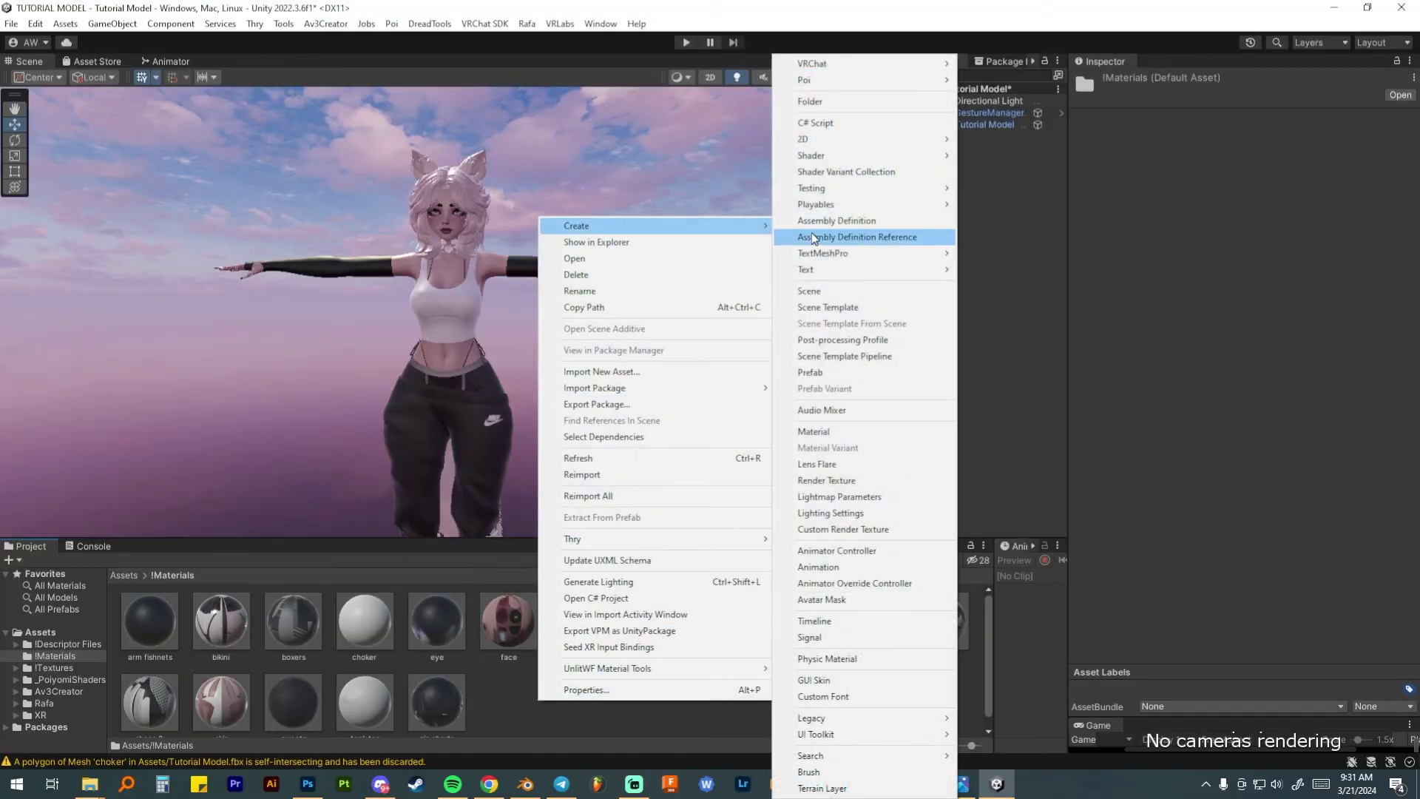
{"action": "left_click", "coordinate": [814, 431]}
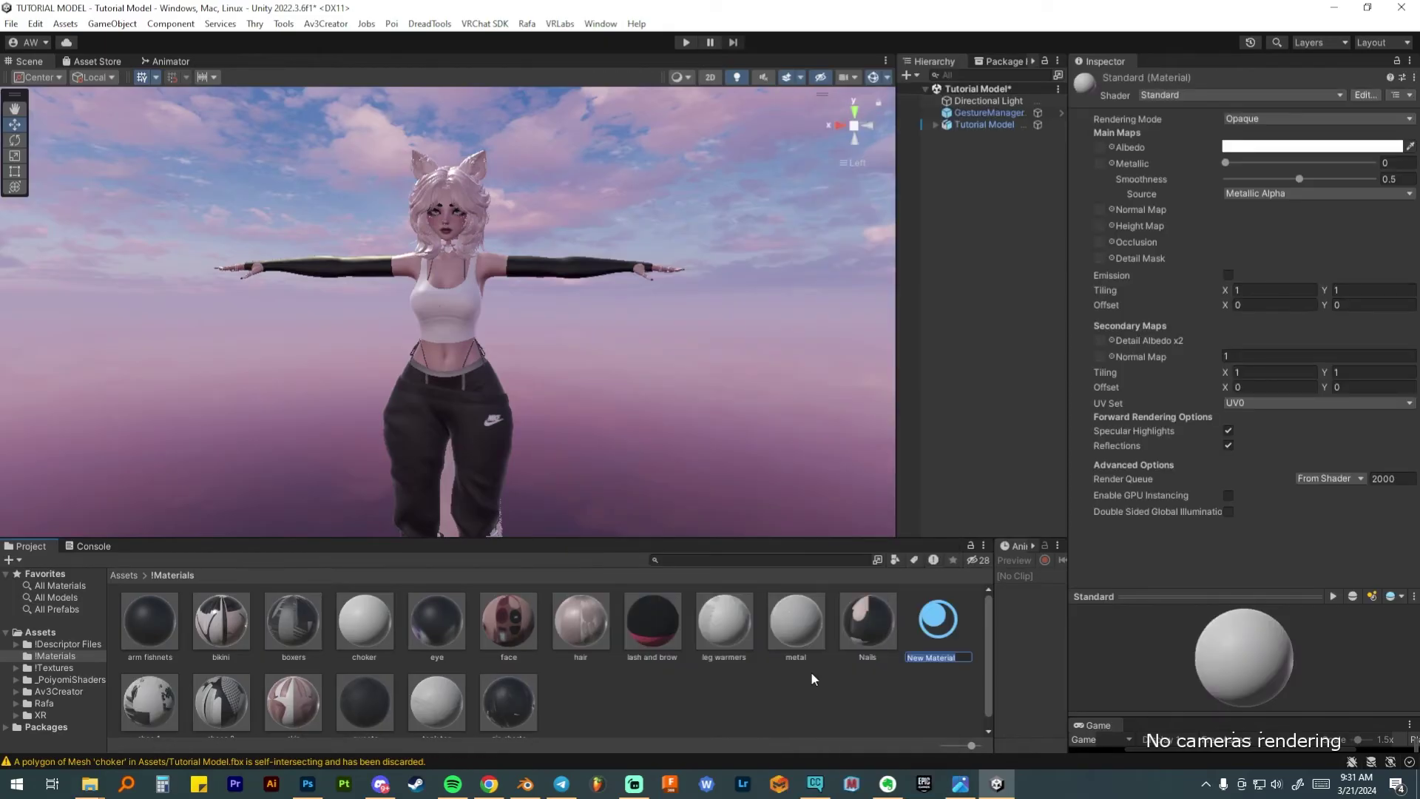
{"action": "type", "text": "TESTER"}
{"action": "key", "text": "Return"}
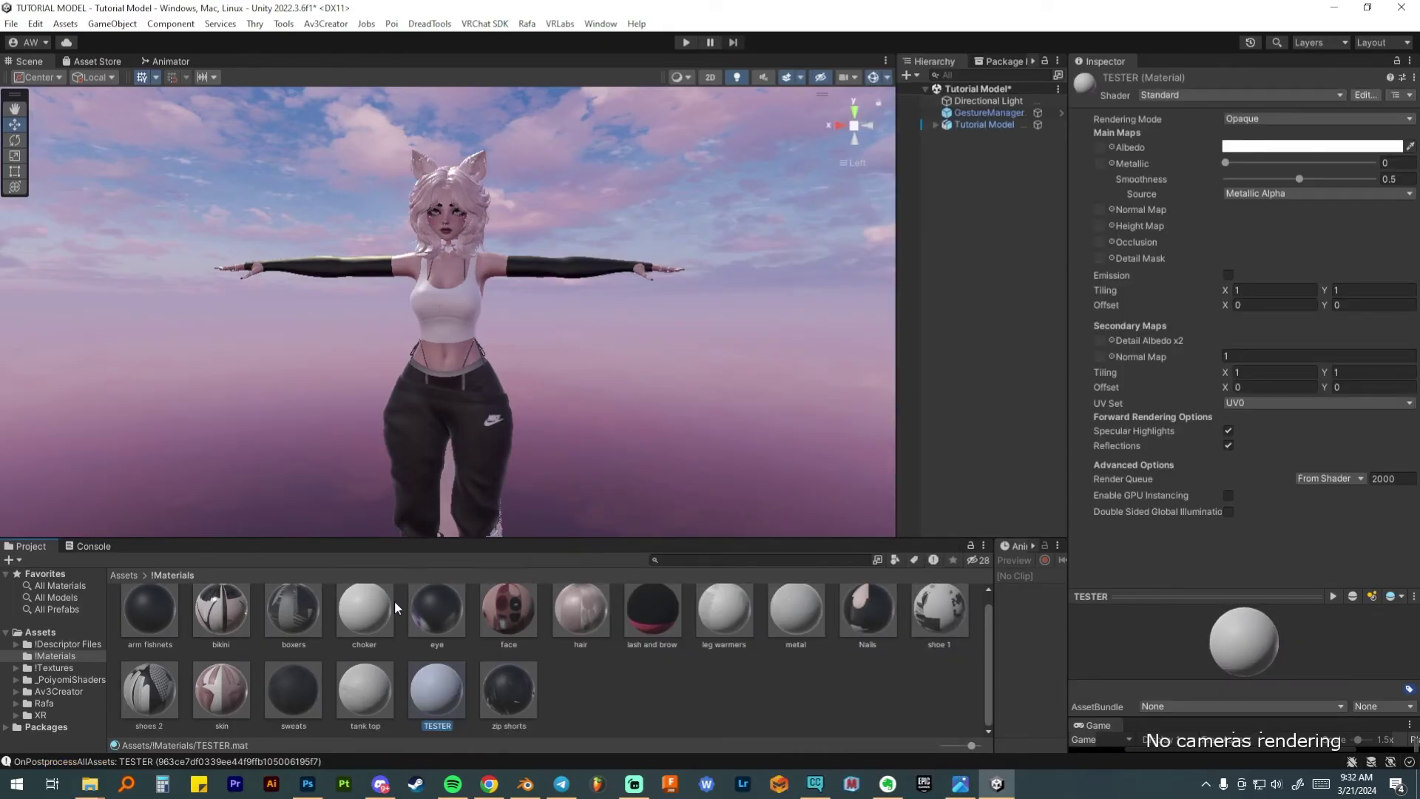
Lock the Inspector on the Tutorial Model's material import settings, remap its face slot to TESTER, and apply the change
{"action": "left_click", "coordinate": [128, 577]}
{"action": "left_click", "coordinate": [767, 620]}
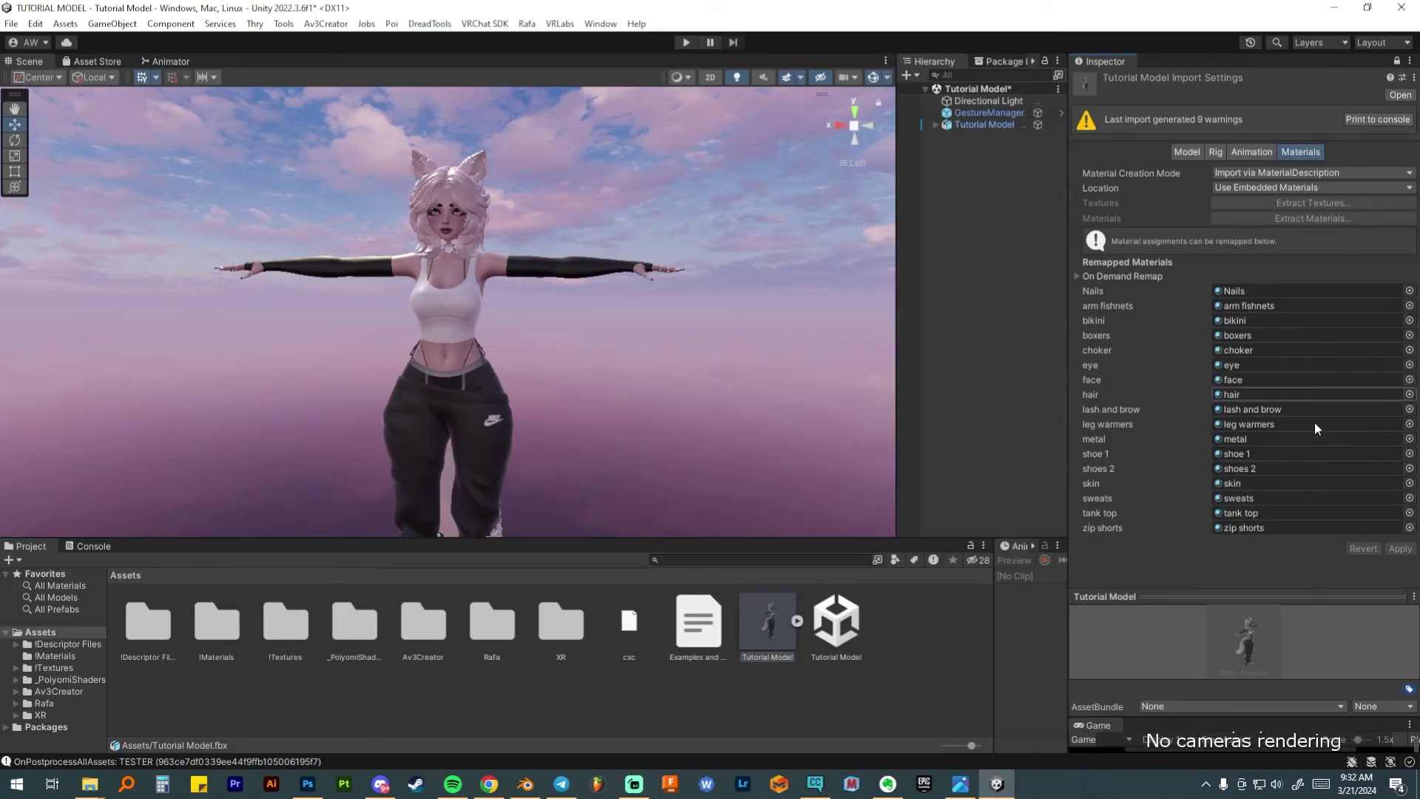
{"action": "double_click", "coordinate": [233, 633]}
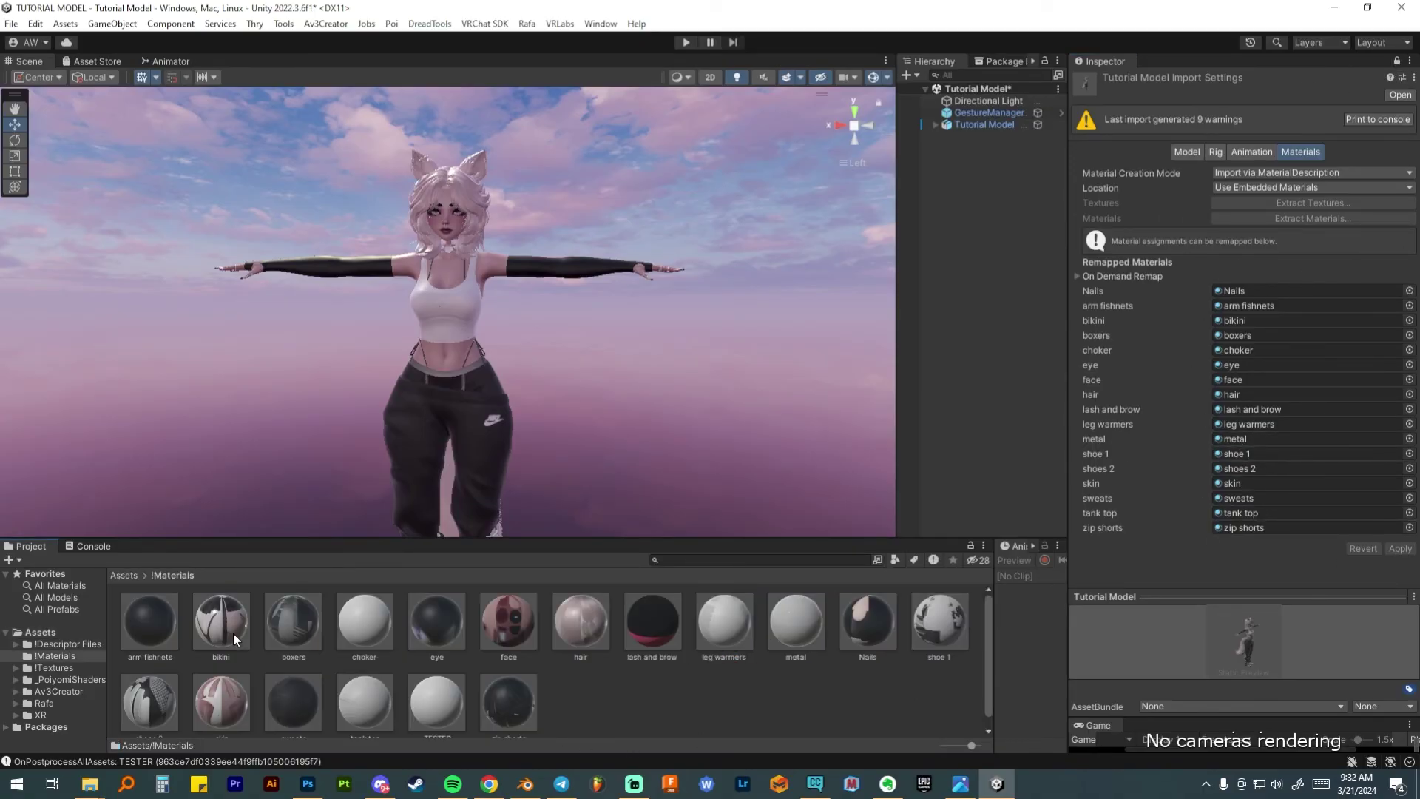
{"action": "scroll", "coordinate": [625, 703], "scroll_direction": "down", "scroll_amount": 1}
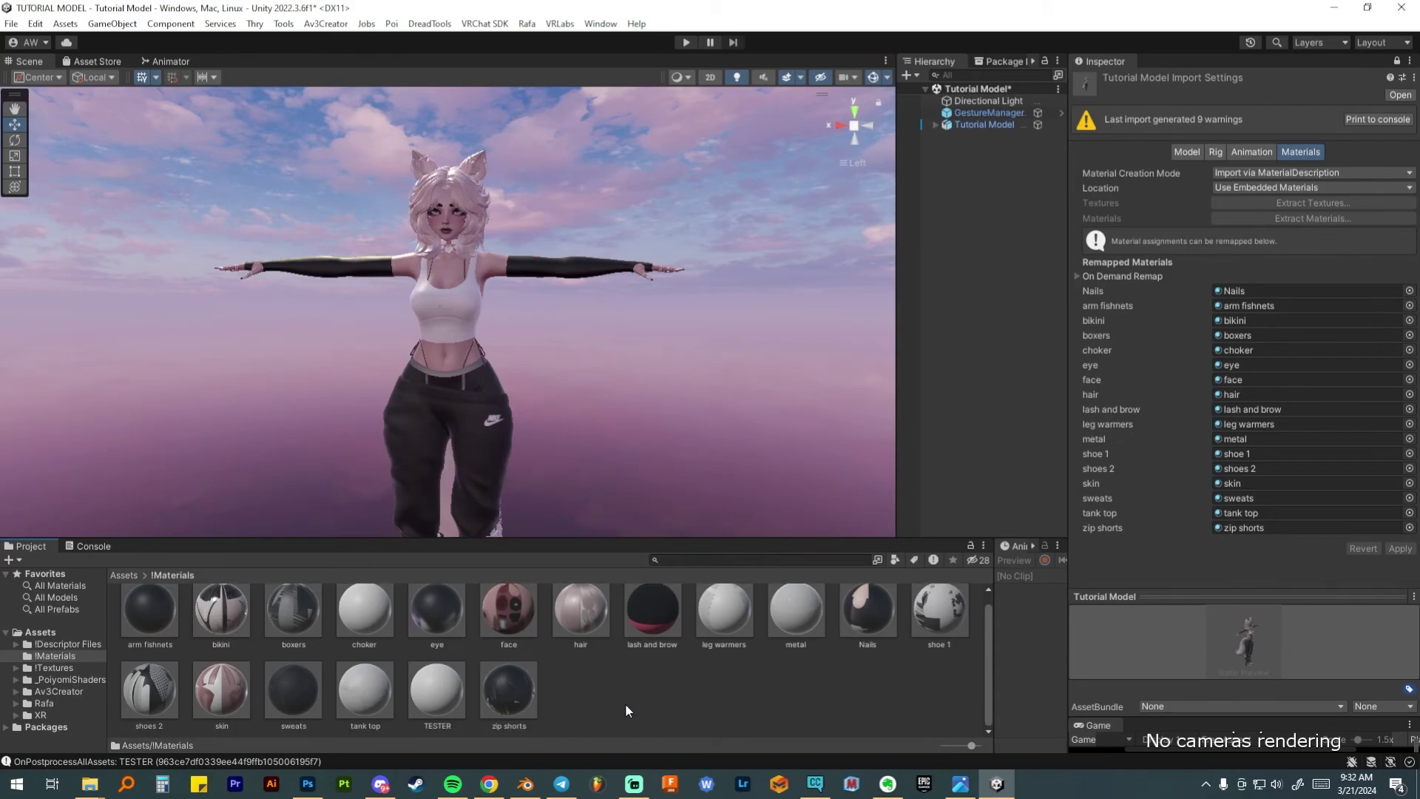
{"action": "left_click", "coordinate": [439, 699]}
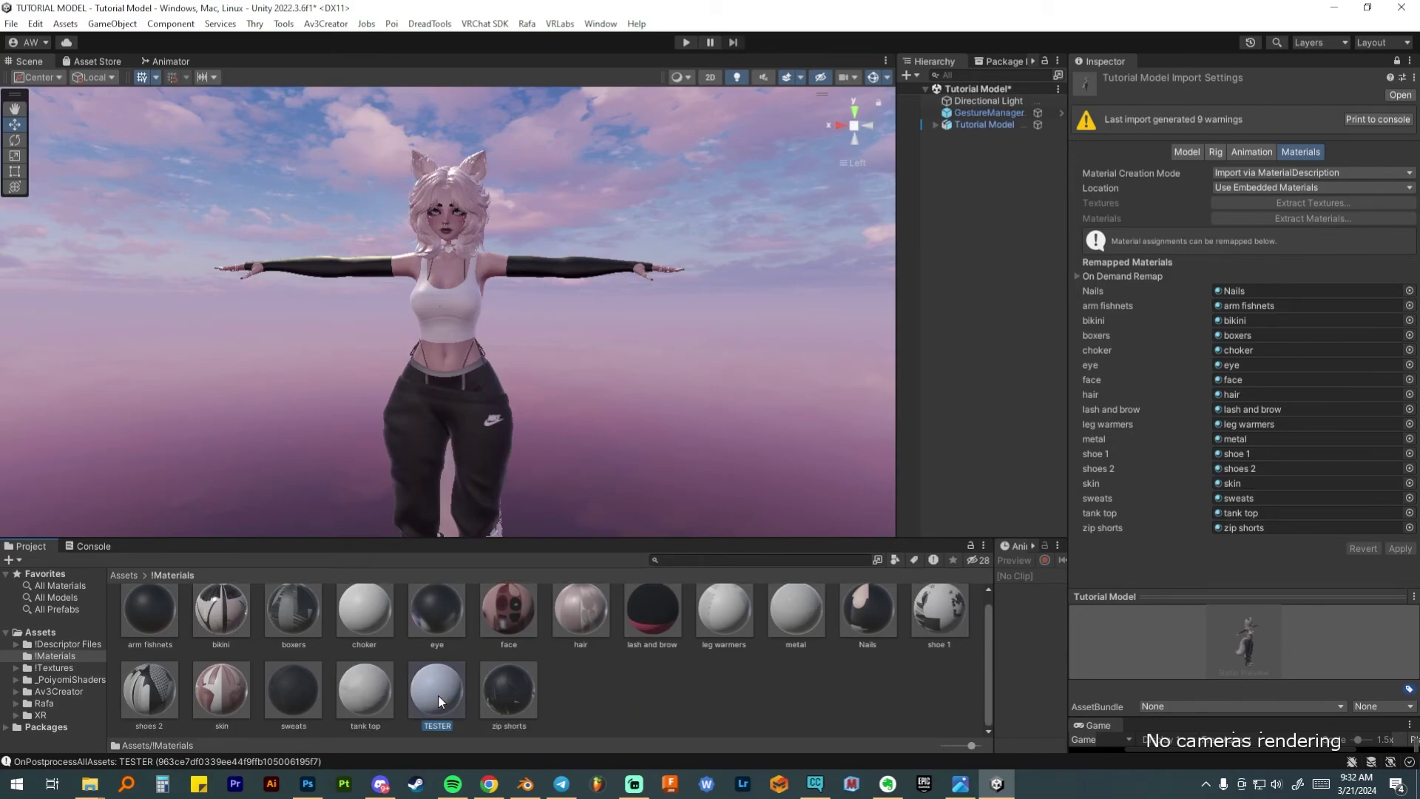
{"action": "left_click_drag", "start_coordinate": [439, 701], "coordinate": [1247, 381]}
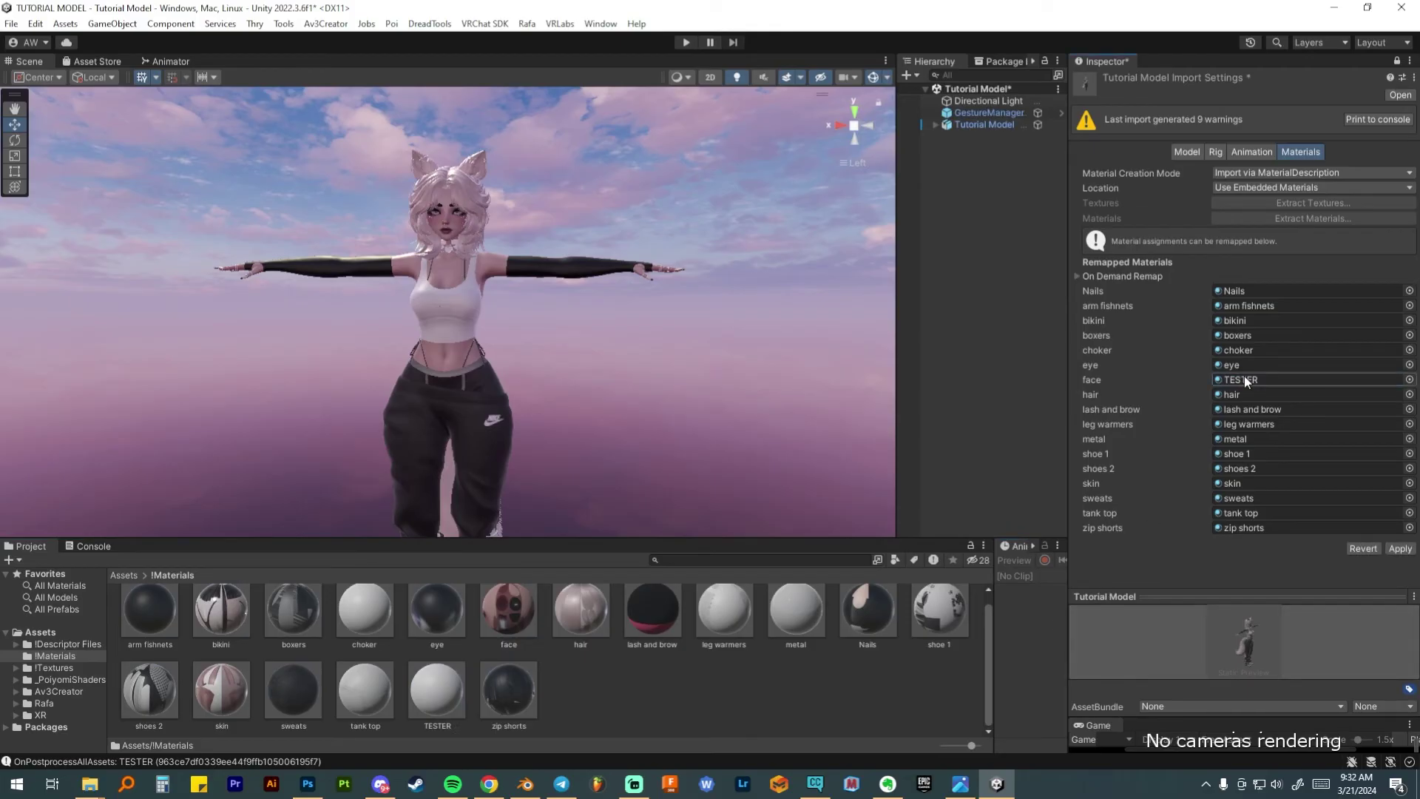
{"action": "left_click", "coordinate": [1401, 548]}
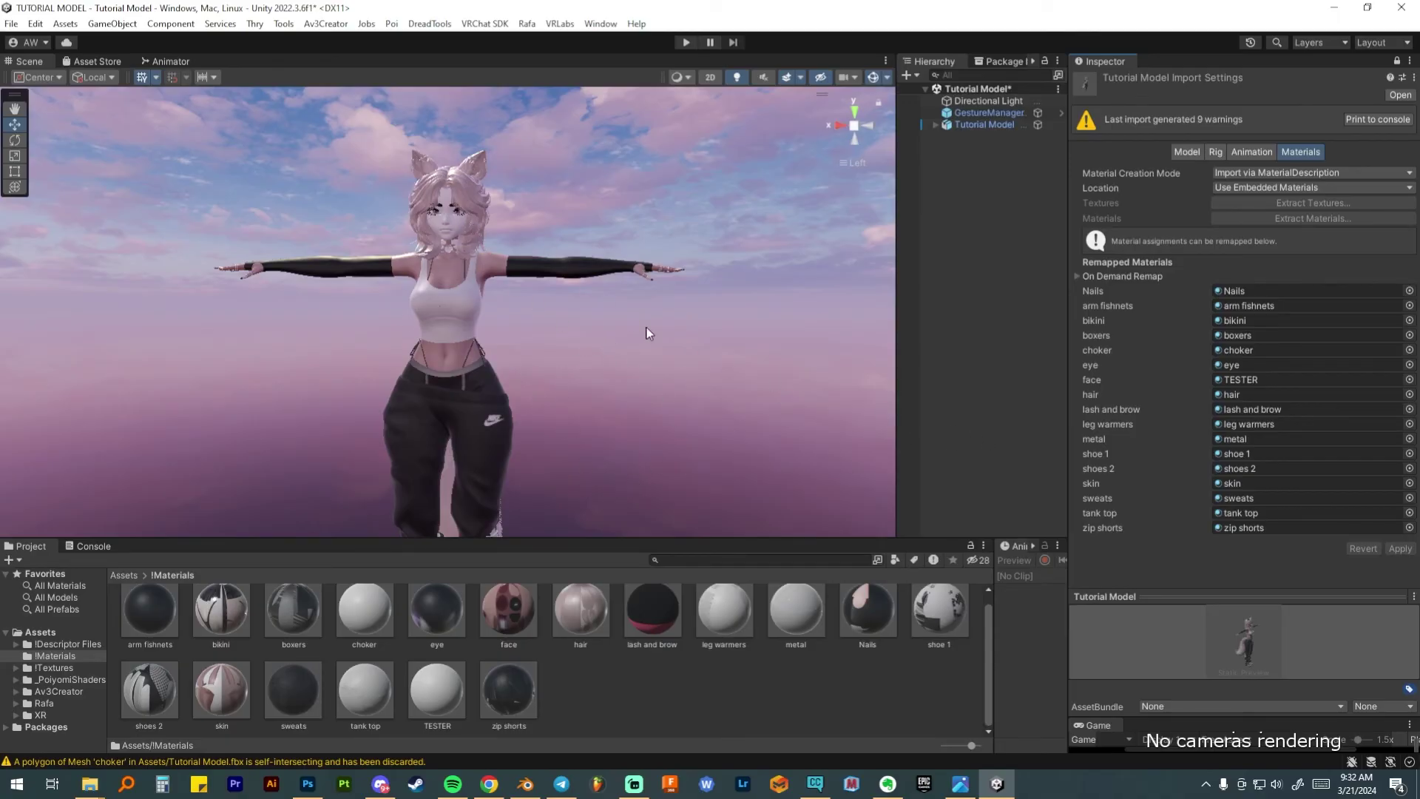
{"action": "left_click", "coordinate": [441, 689]}
{"action": "scroll", "coordinate": [446, 251], "scroll_direction": "up", "scroll_amount": 5}
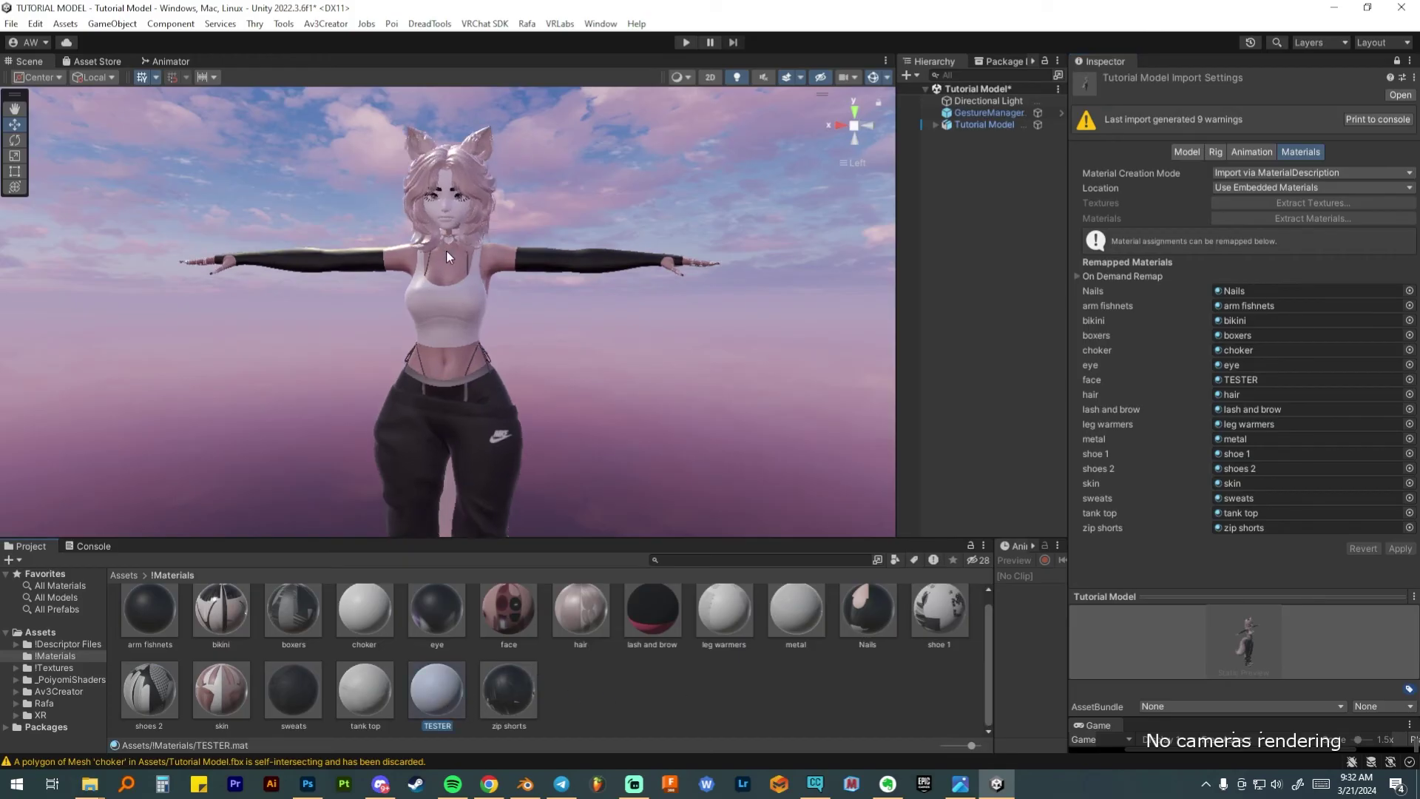
{"action": "left_click_drag", "start_coordinate": [580, 312], "coordinate": [620, 333], "text": "alt"}
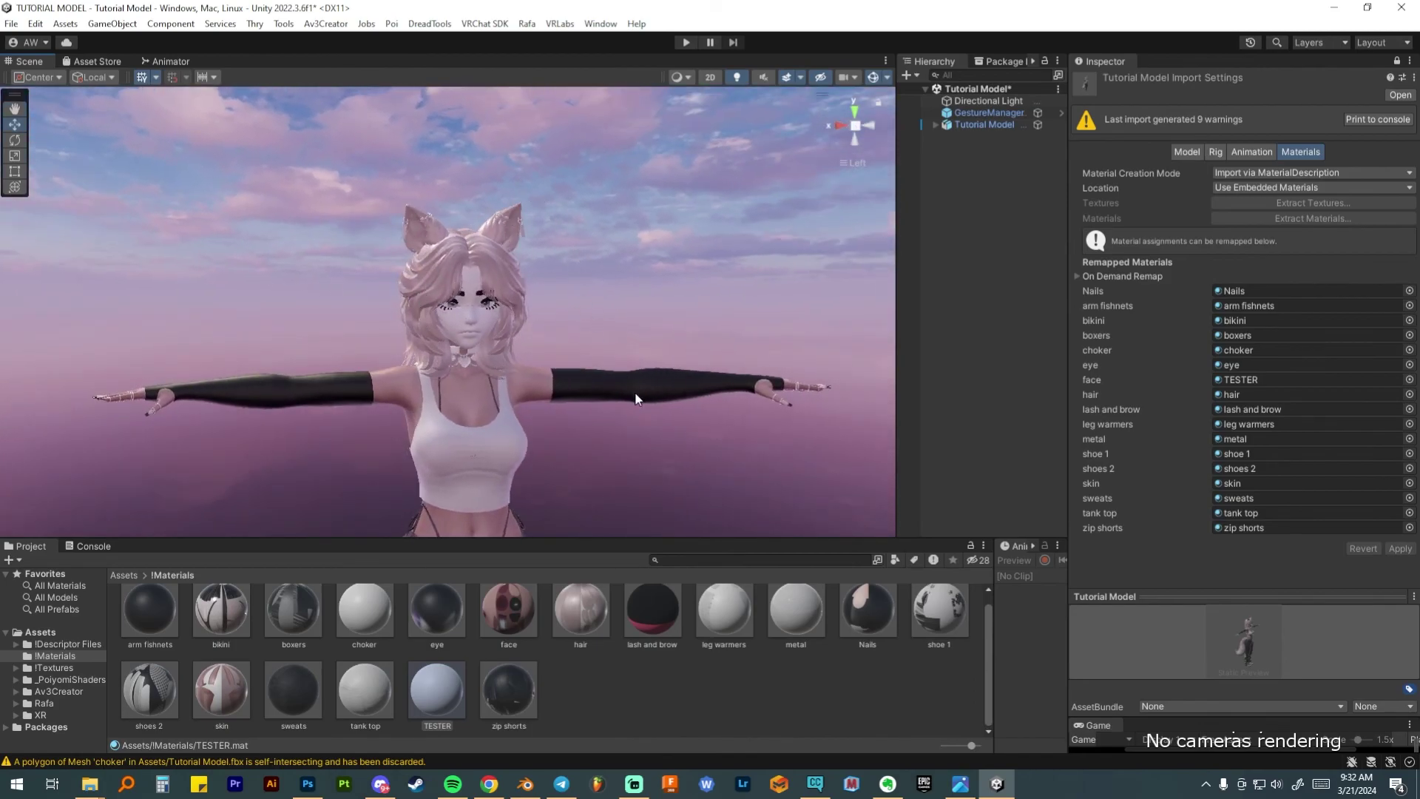
{"action": "middle_click_drag", "start_coordinate": [599, 448], "coordinate": [580, 352]}
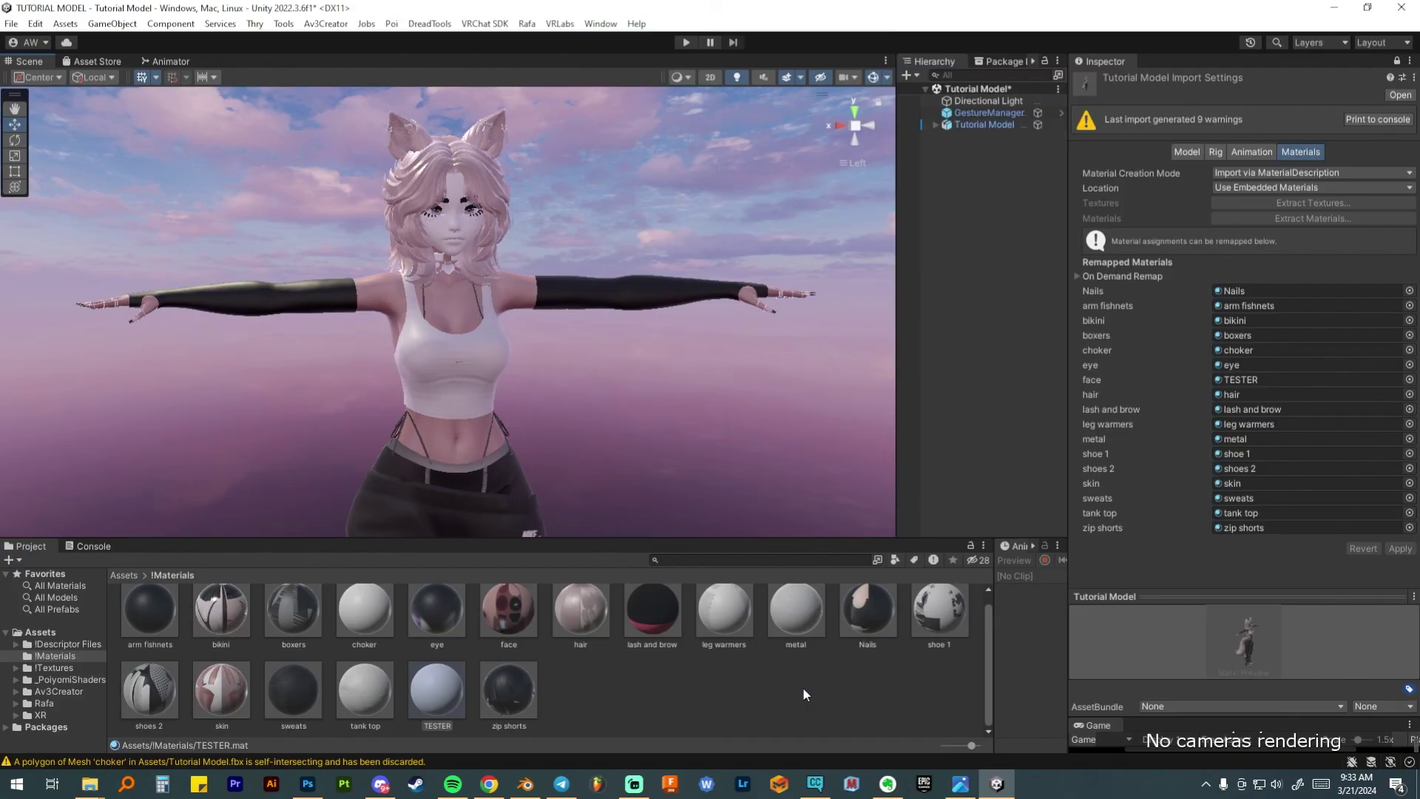
Remap the model's face slot back to the original face material and apply the change
{"action": "left_click_drag", "start_coordinate": [496, 609], "coordinate": [1280, 384]}
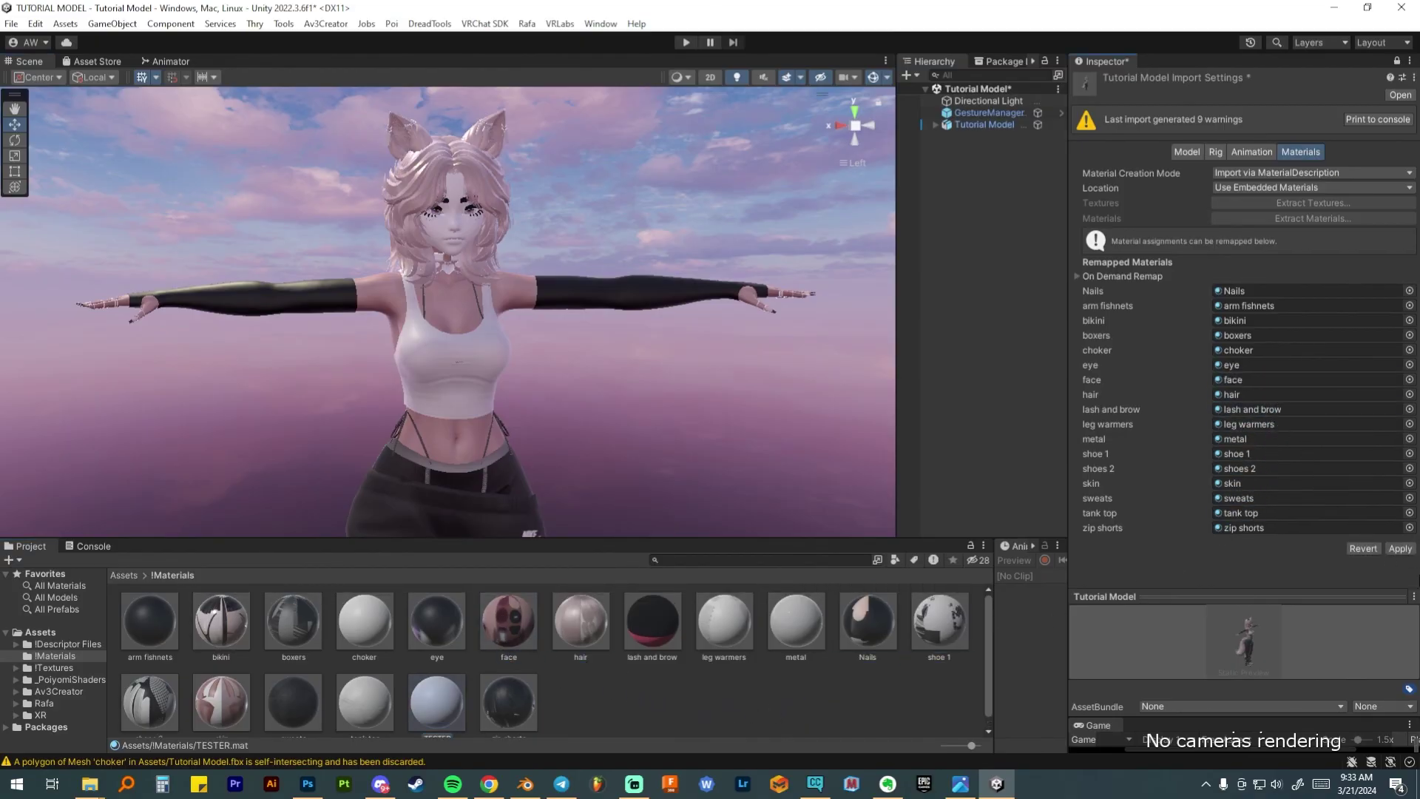
{"action": "left_click", "coordinate": [1401, 548]}
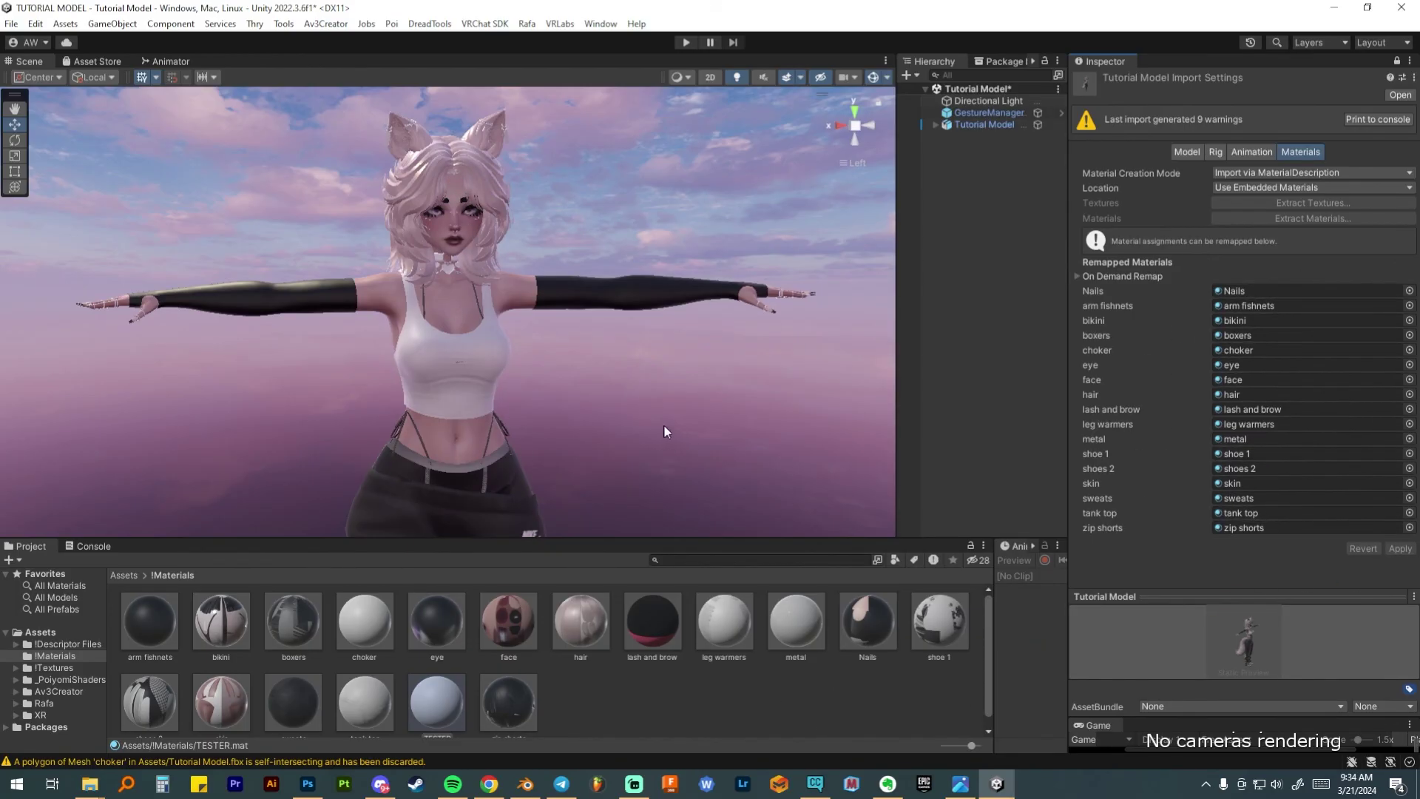
{"action": "left_click_drag", "start_coordinate": [663, 424], "coordinate": [584, 409], "text": "alt"}
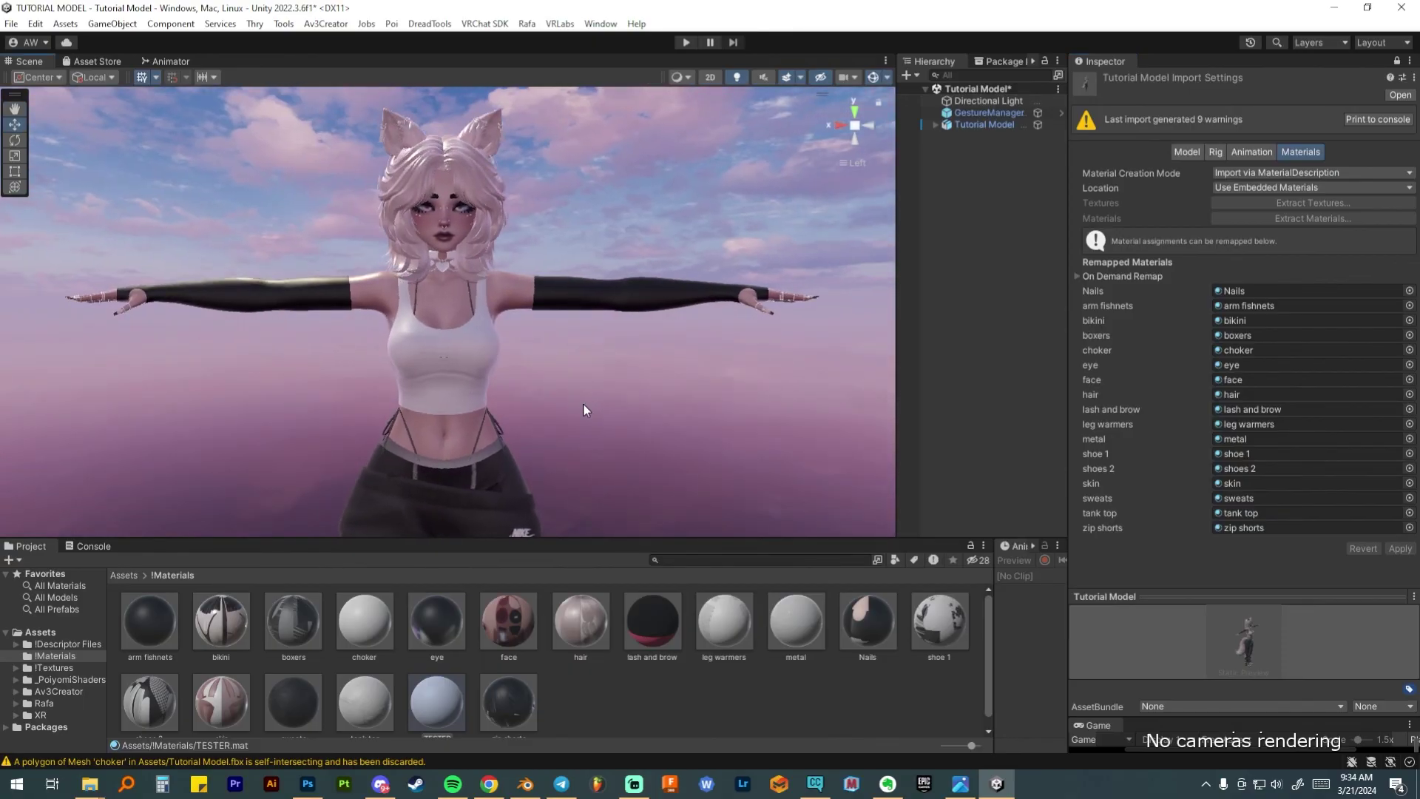
Delete the TESTER material from the !Materials folder
{"action": "scroll", "coordinate": [385, 698], "scroll_direction": "down", "scroll_amount": 1}
{"action": "right_click", "coordinate": [420, 694]}
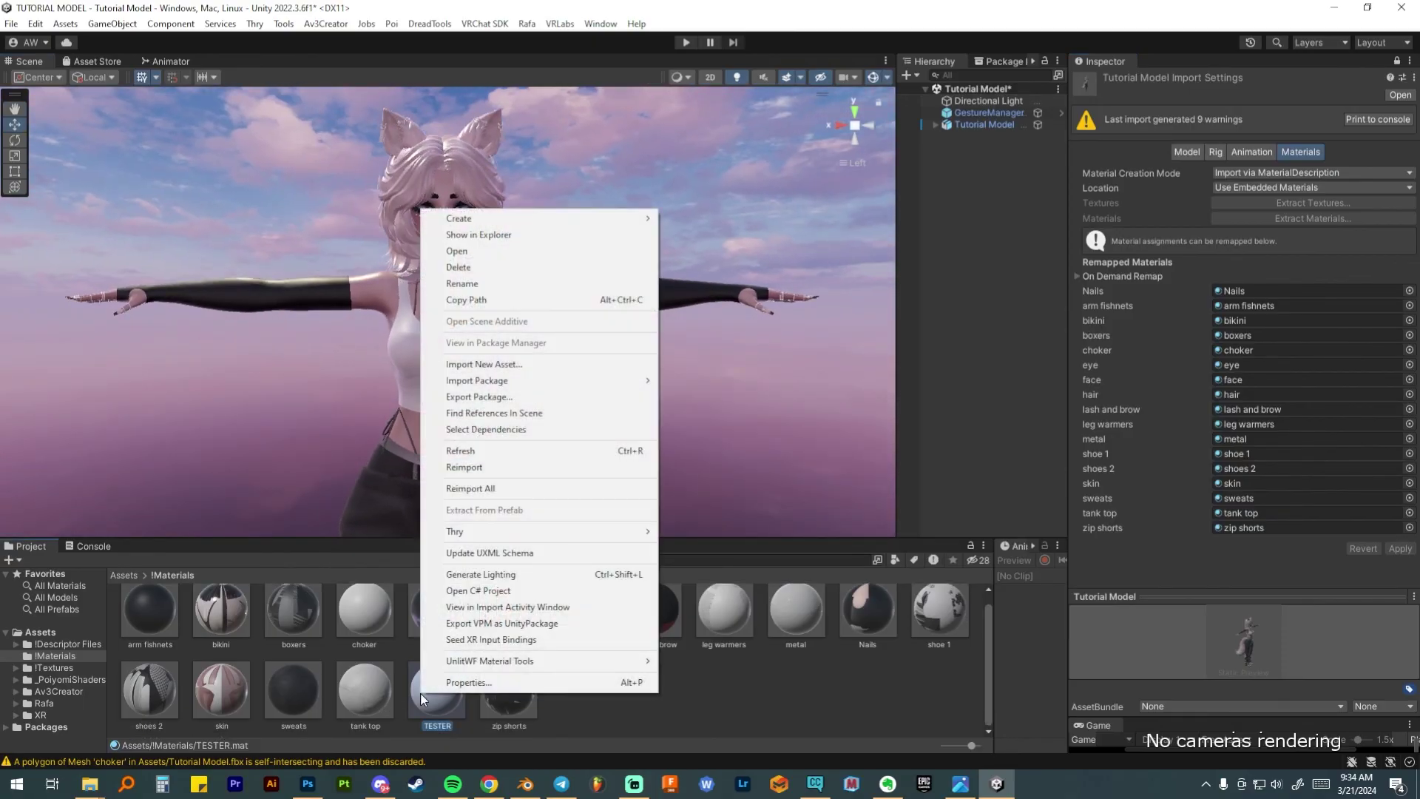
{"action": "left_click", "coordinate": [460, 267]}
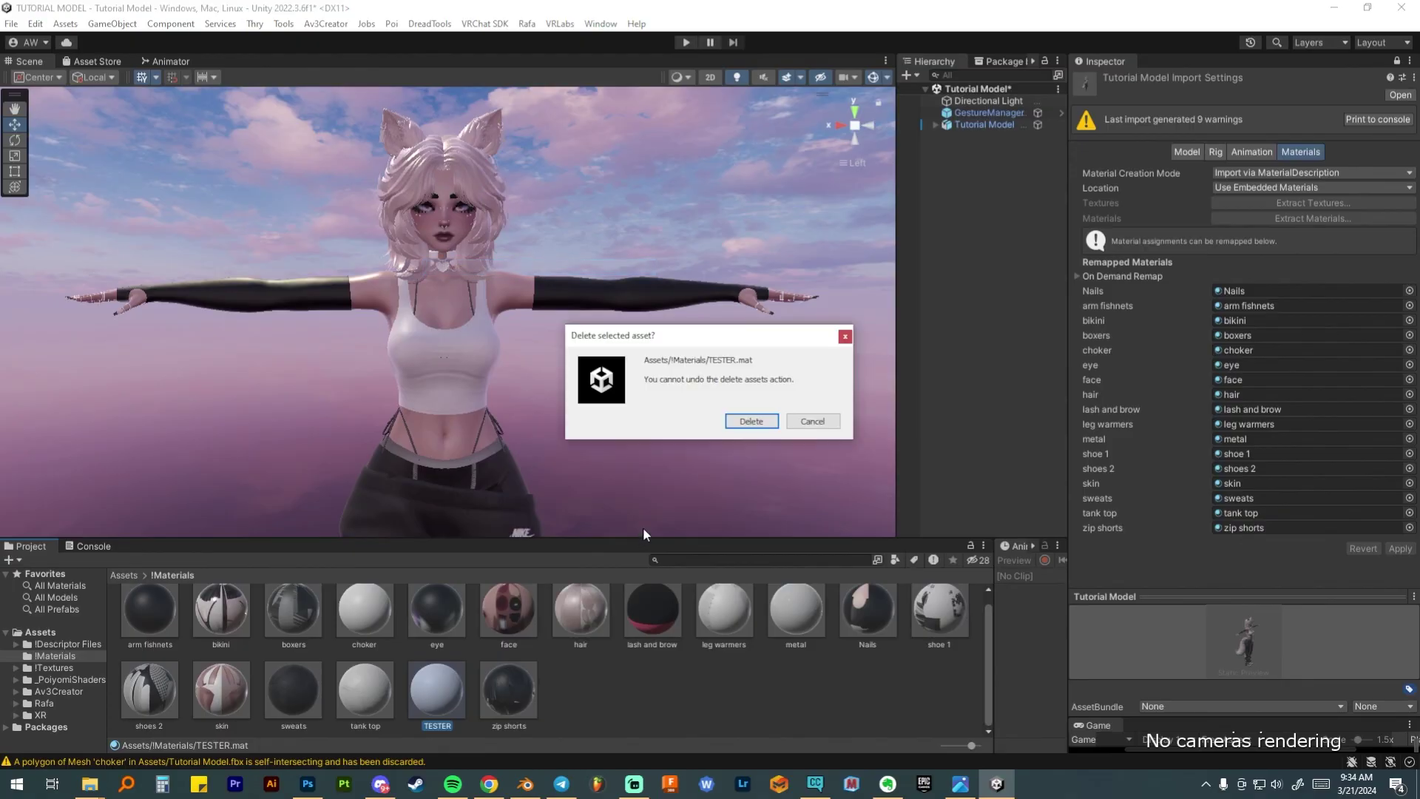
{"action": "key", "text": "Return"}
Return to the main Assets folder and unlock the Inspector from the Tutorial Model's import settings
{"action": "left_click", "coordinate": [121, 576]}
{"action": "scroll", "coordinate": [743, 425], "scroll_direction": "down", "scroll_amount": 1}
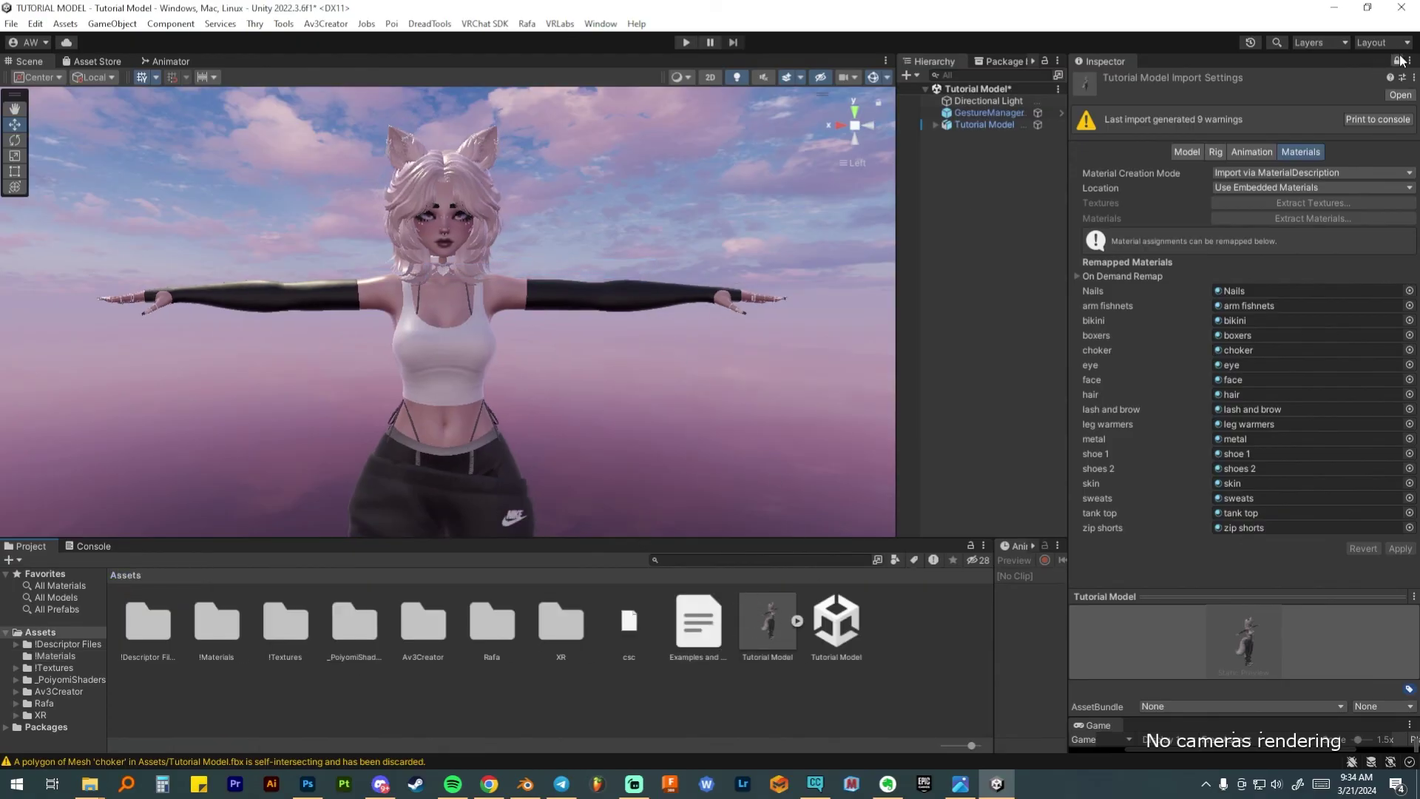
{"action": "left_click", "coordinate": [1397, 61]}
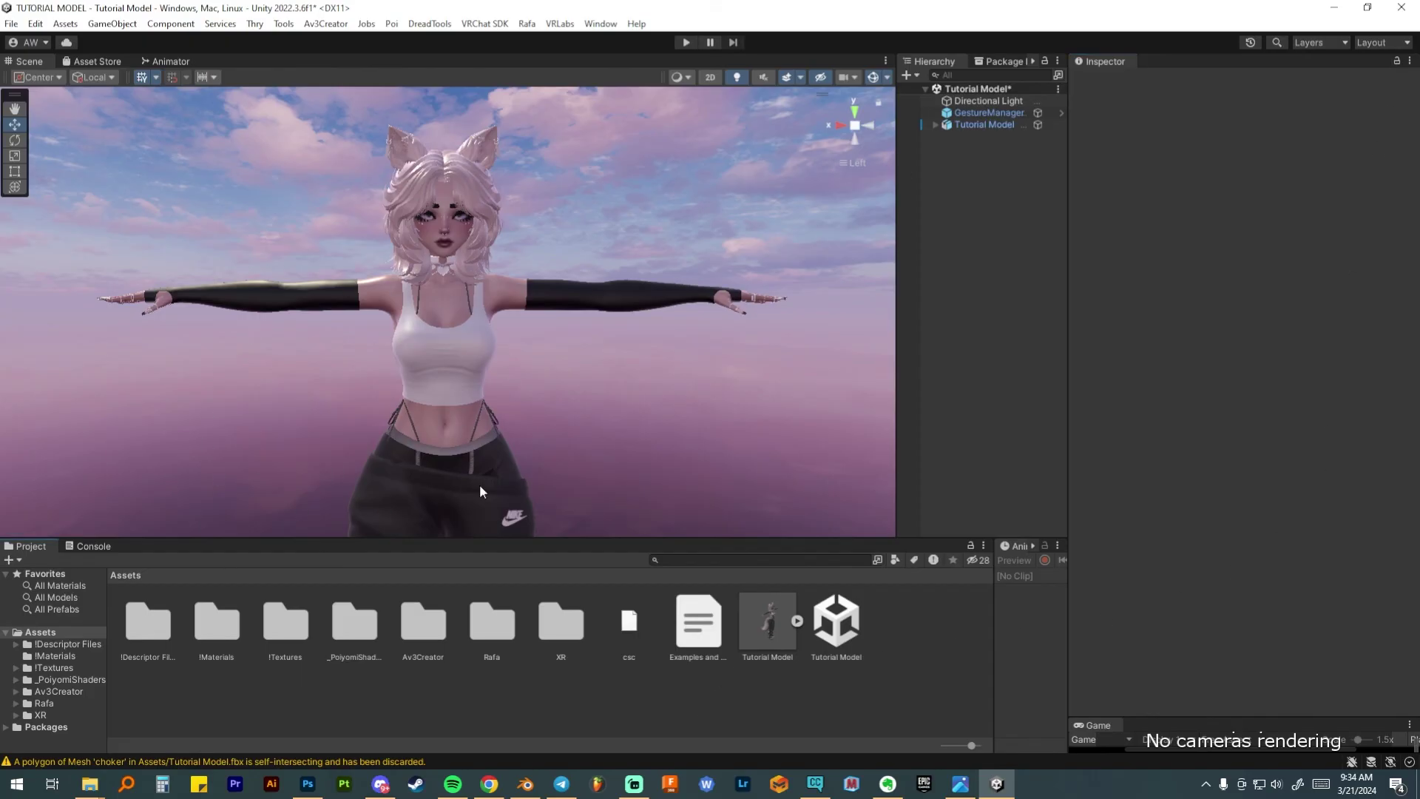
{"action": "left_click_drag", "start_coordinate": [649, 366], "coordinate": [419, 457], "text": "alt"}
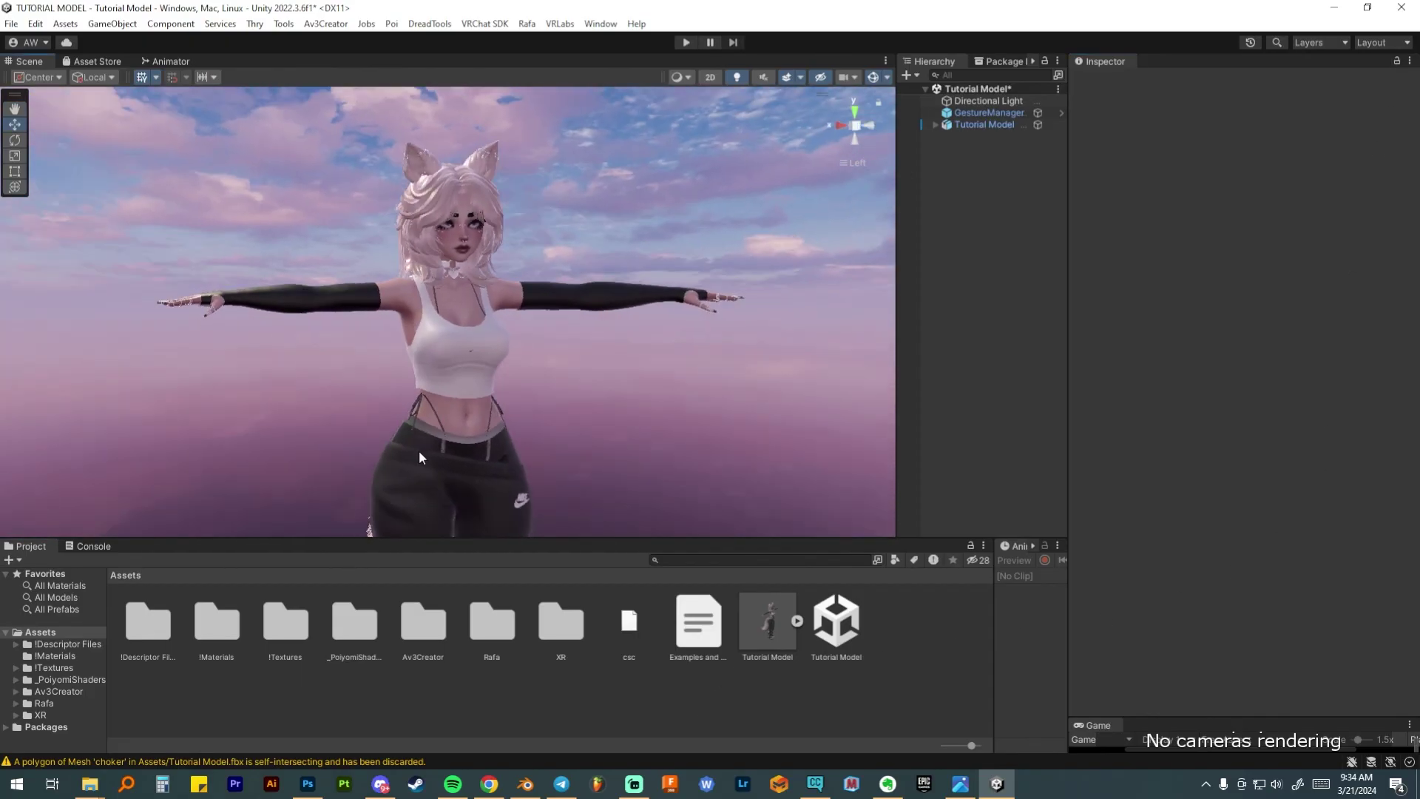